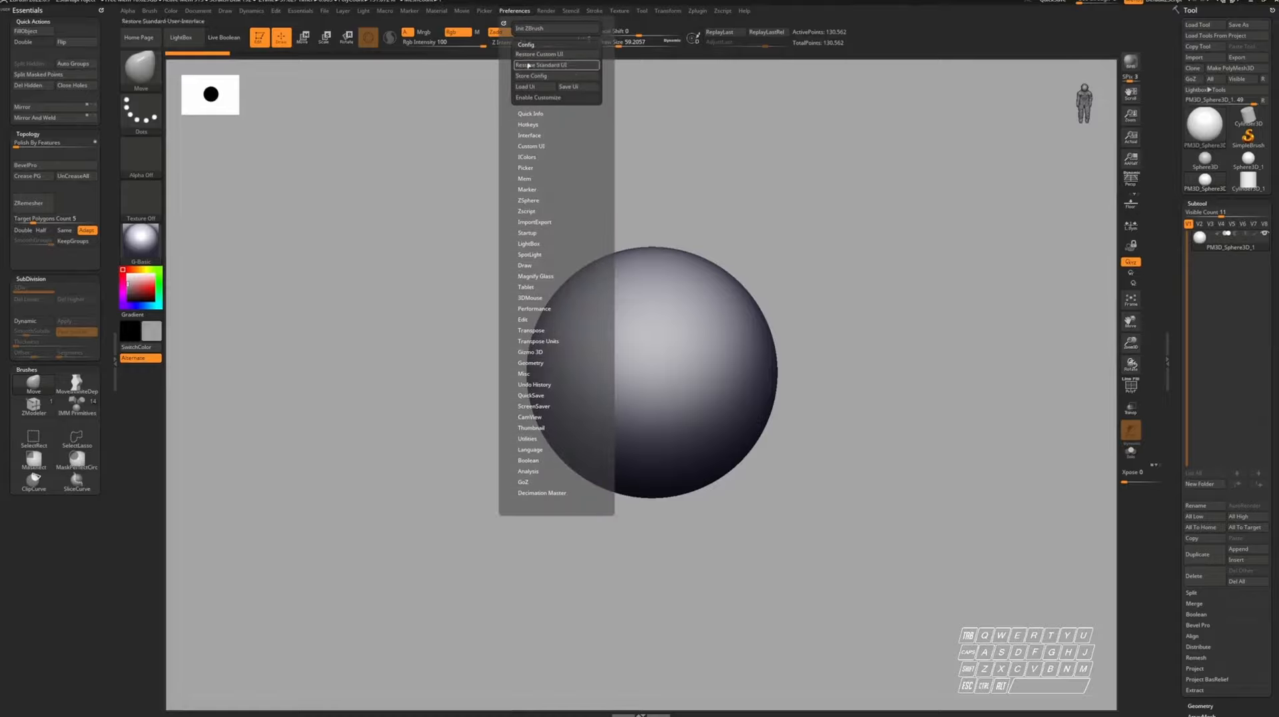
click(526, 87)
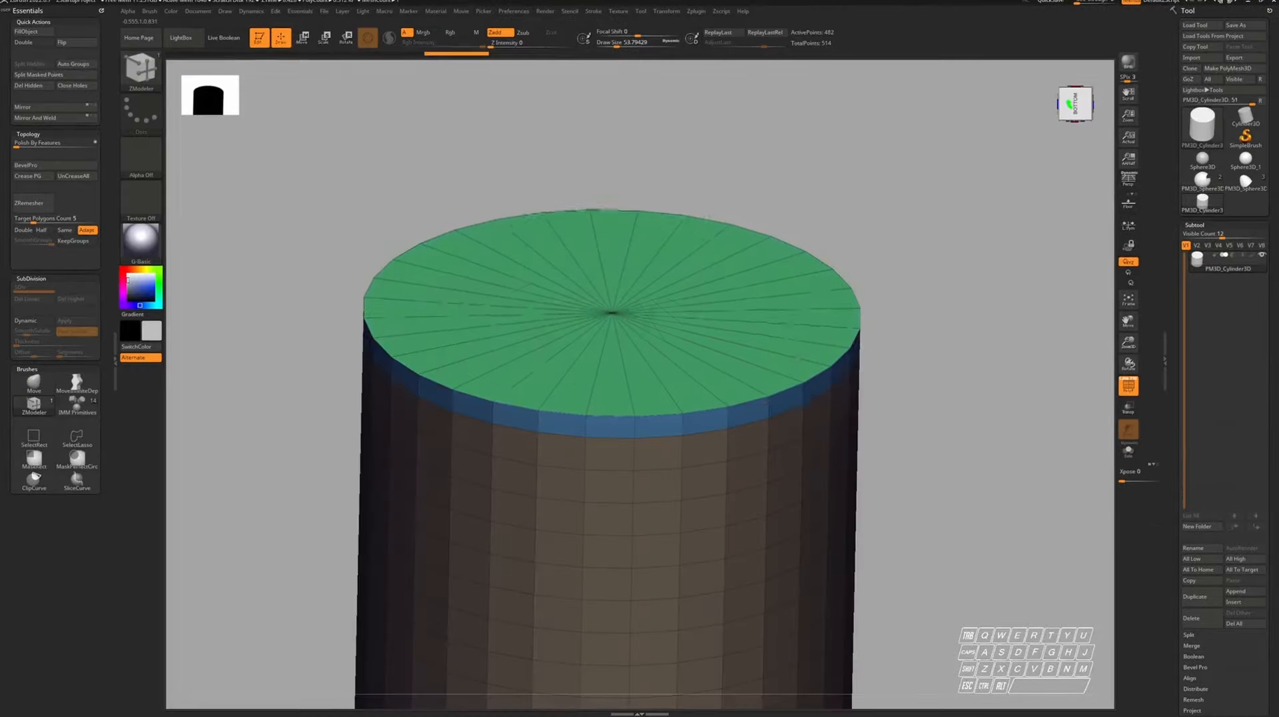
drag(826, 253, 854, 324)
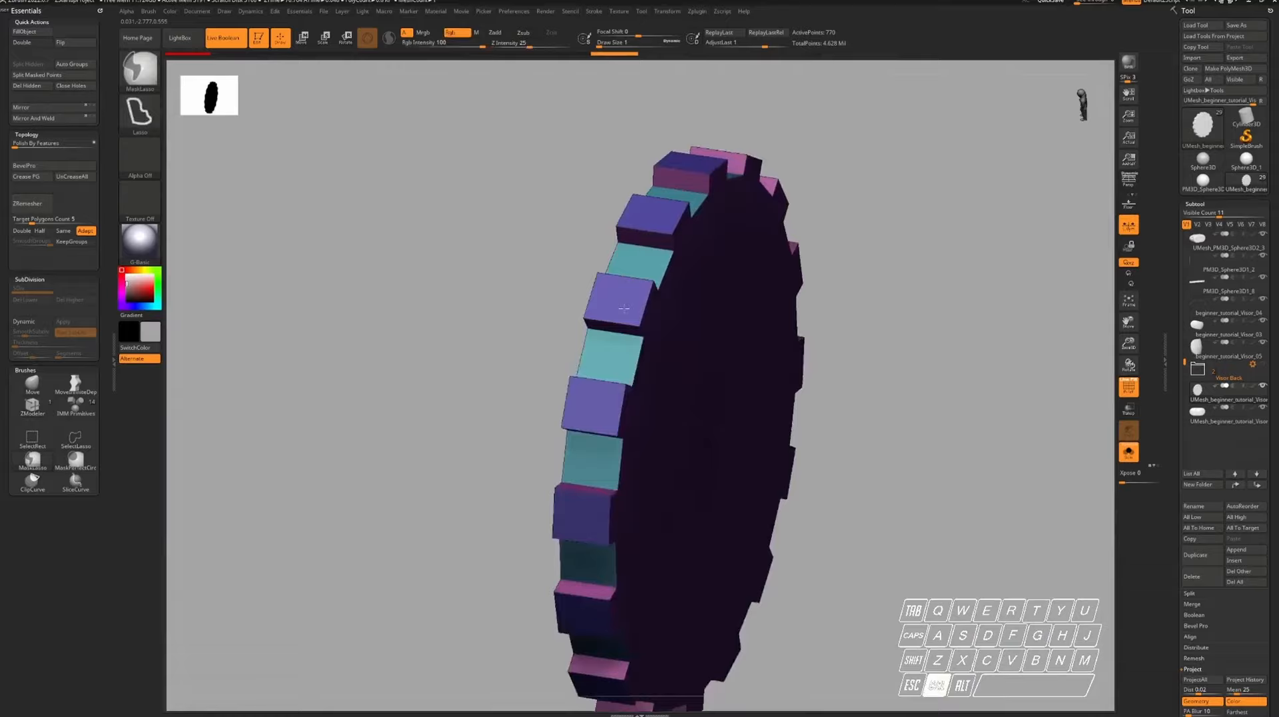
key(space)
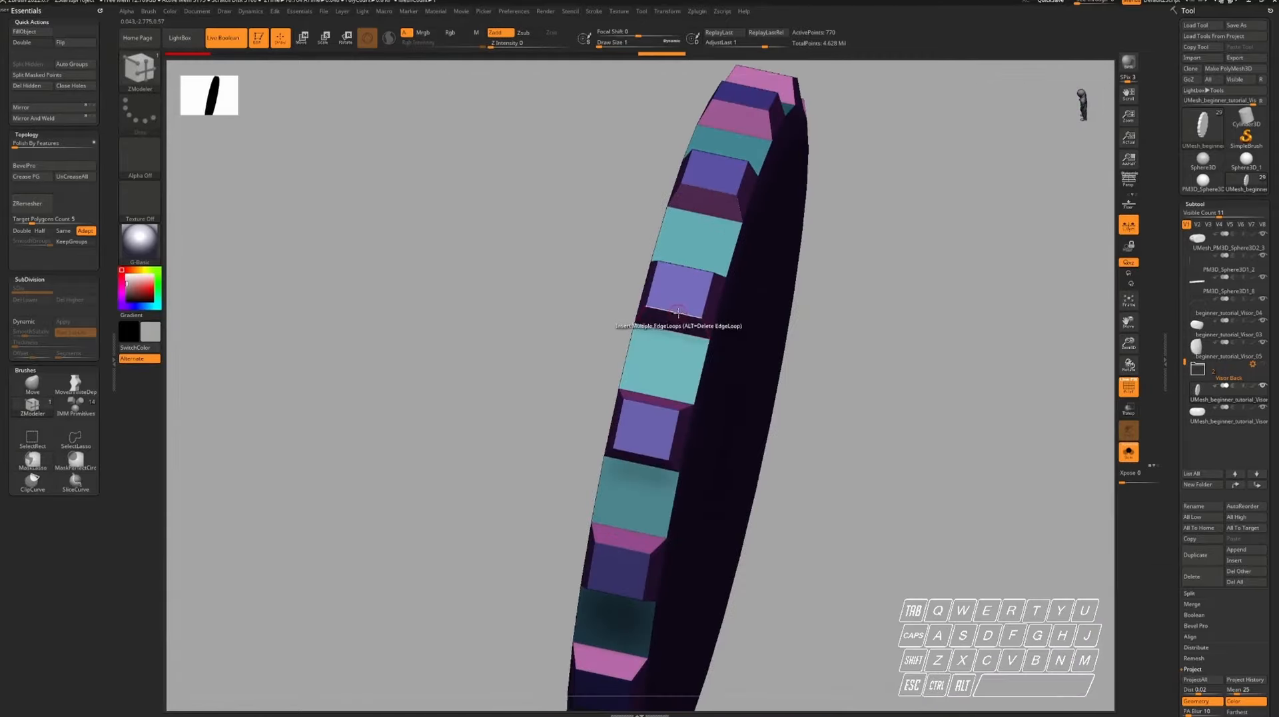
key(space)
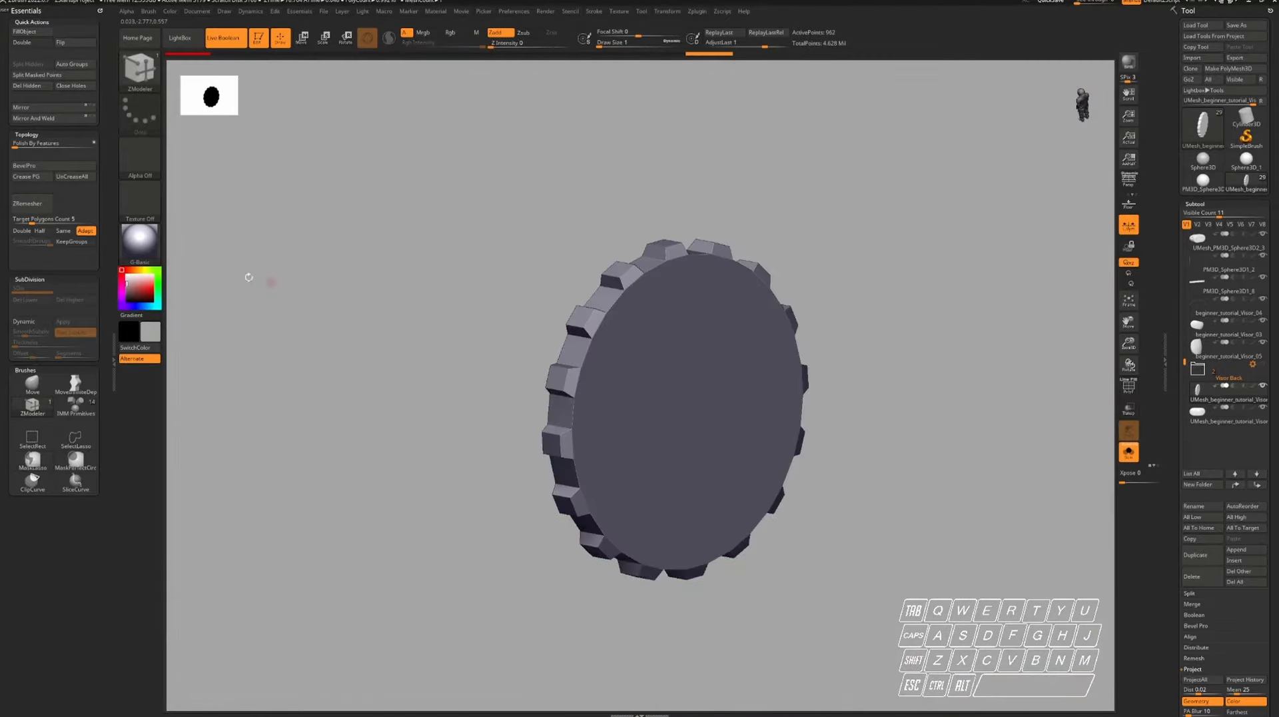
click(23, 321)
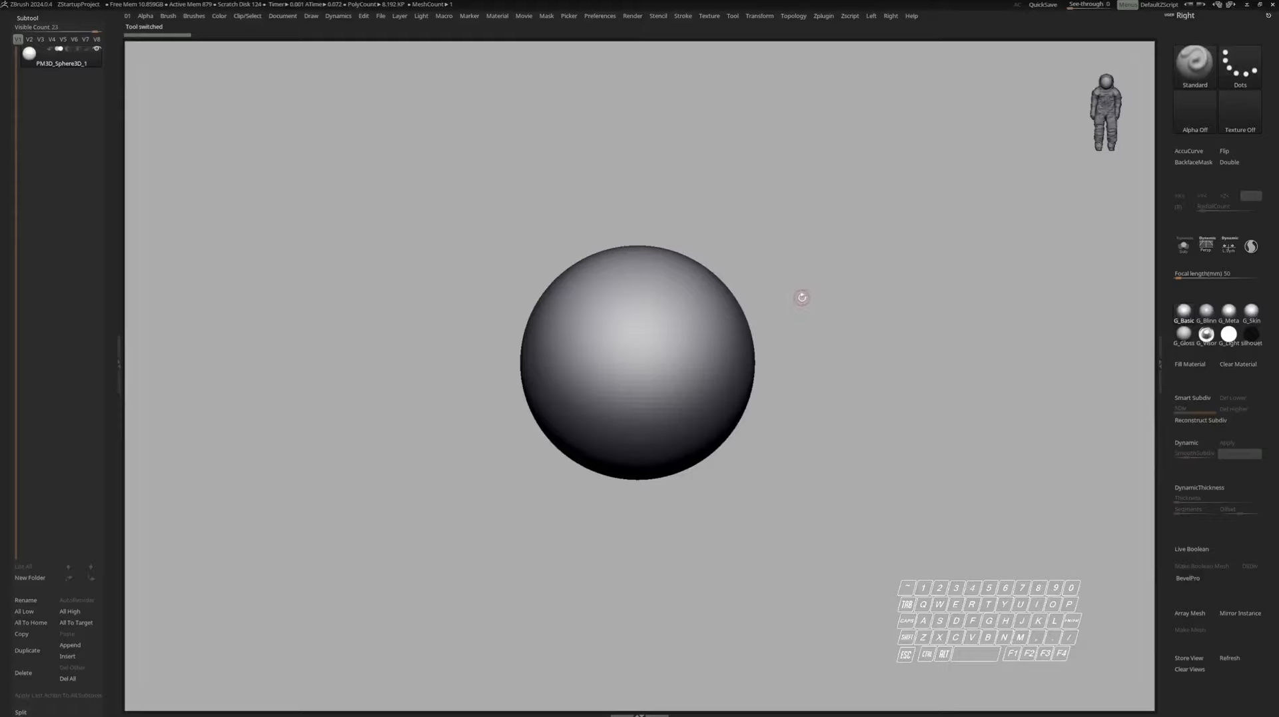
Replace the sphere with the Cylinder 3D primitive and reshape it into a short, wide disc
key(w)
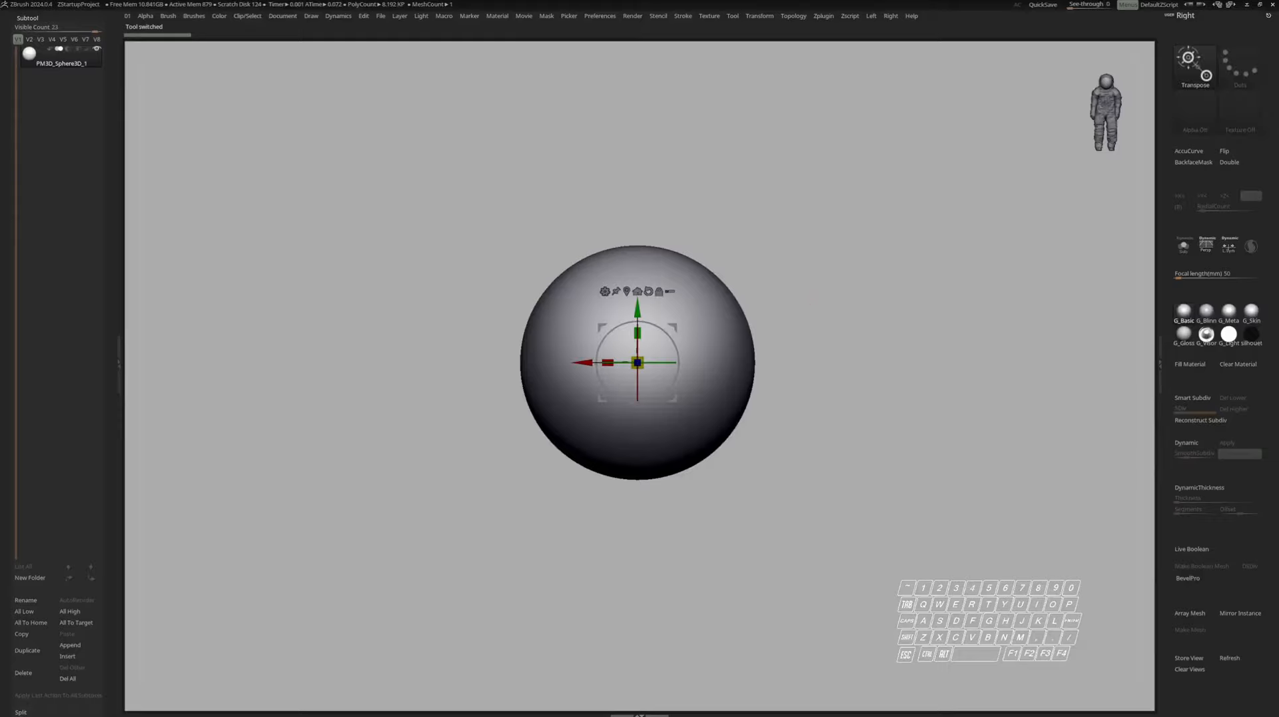
click(605, 291)
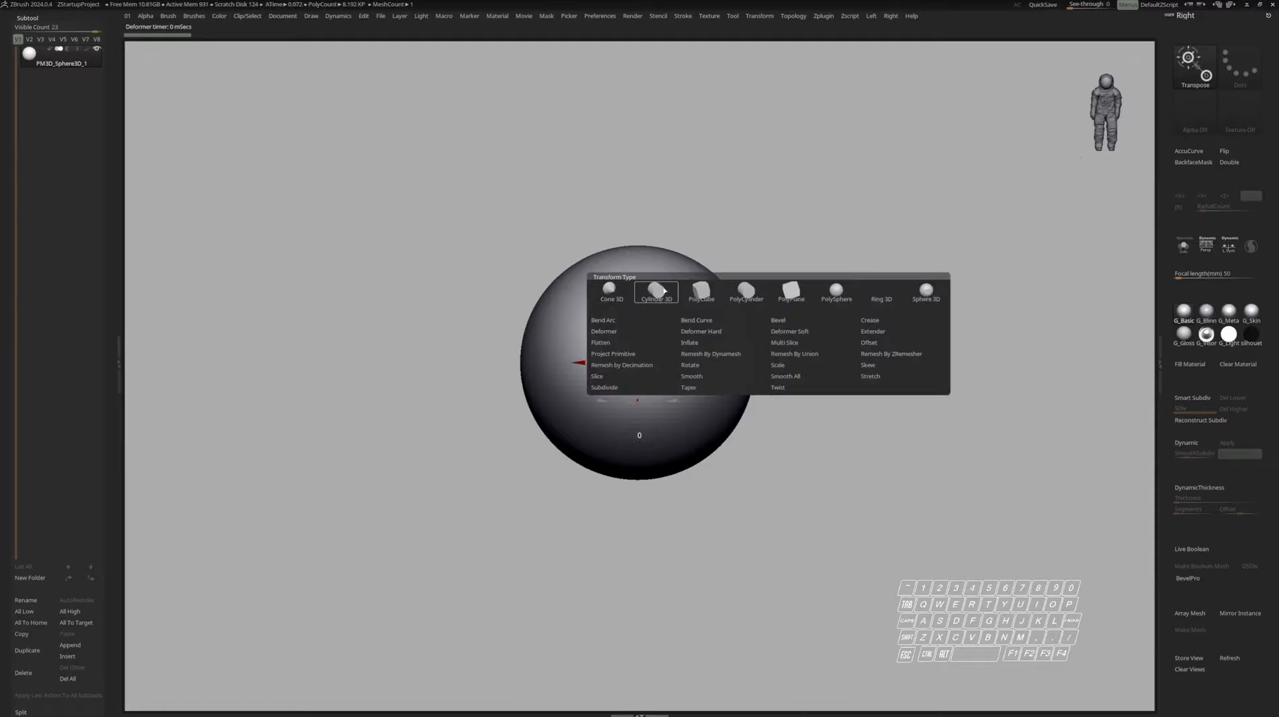
click(658, 291)
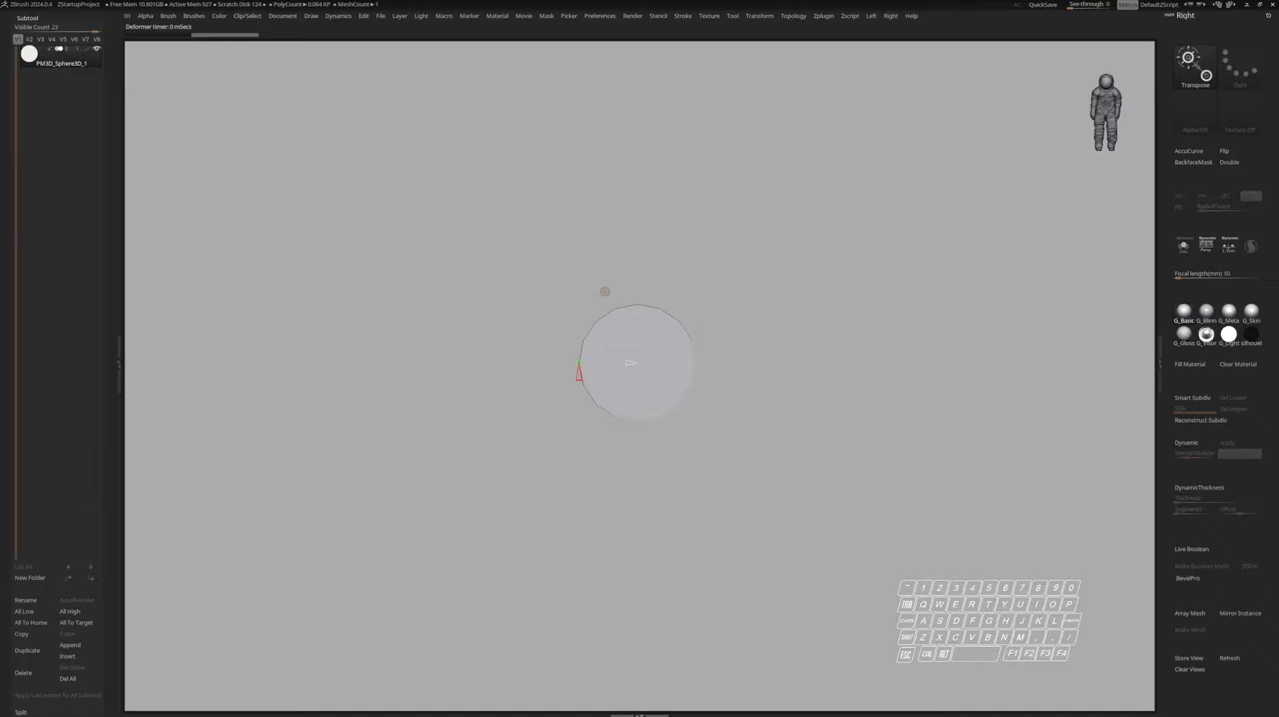
key(w)
mouse_move(631, 363)
mouse_down()
mouse_move(631, 433)
mouse_move(678, 413)
mouse_move(699, 362)
mouse_move(720, 388)
mouse_move(637, 375)
mouse_up()
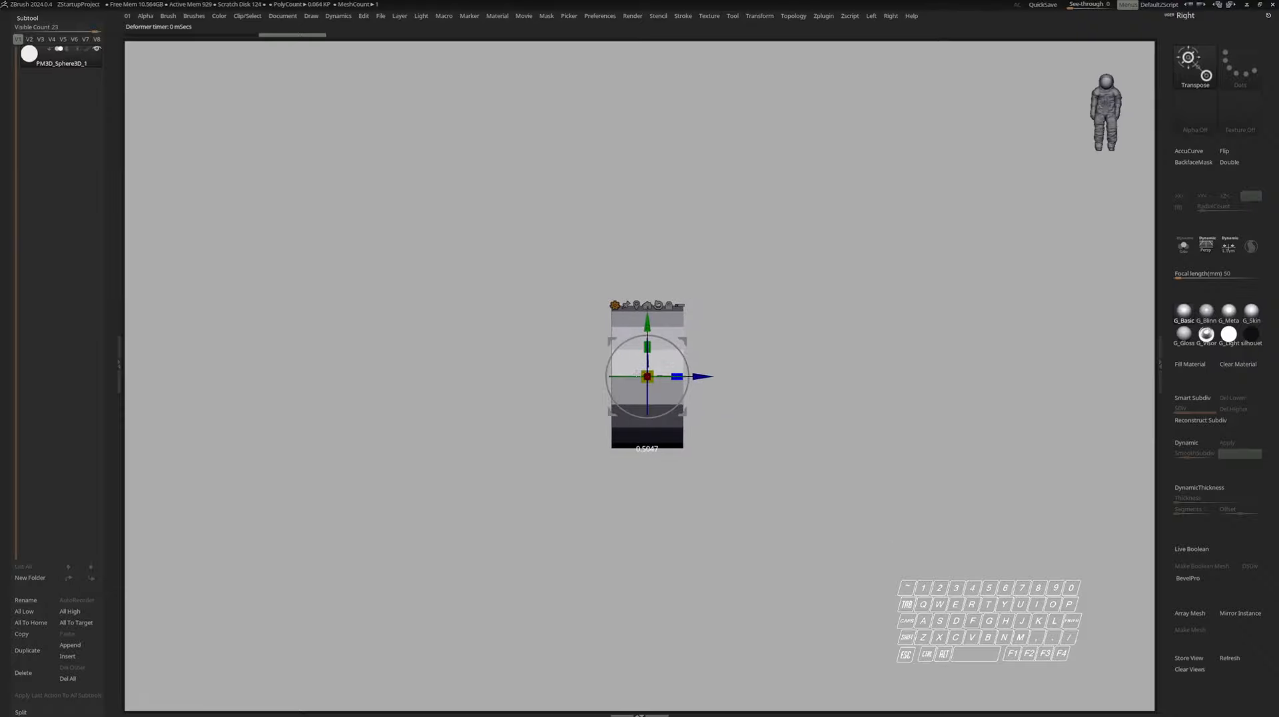
With polyframes shown, use the ZModeler brush to insert a single edge loop on the cylinder's flat end faces, with symmetry on
key(q)
key(shift+f)
mouse_move(725, 343)
right_down()
mouse_move(671, 394)
mouse_move(679, 417)
right_up()
mouse_move(684, 383)
alt+right_down()
mouse_move(688, 312)
mouse_move(666, 323)
mouse_move(719, 314)
mouse_move(690, 370)
mouse_move(641, 347)
mouse_move(684, 339)
alt+right_up()
key(b)
key(z)
key(m)
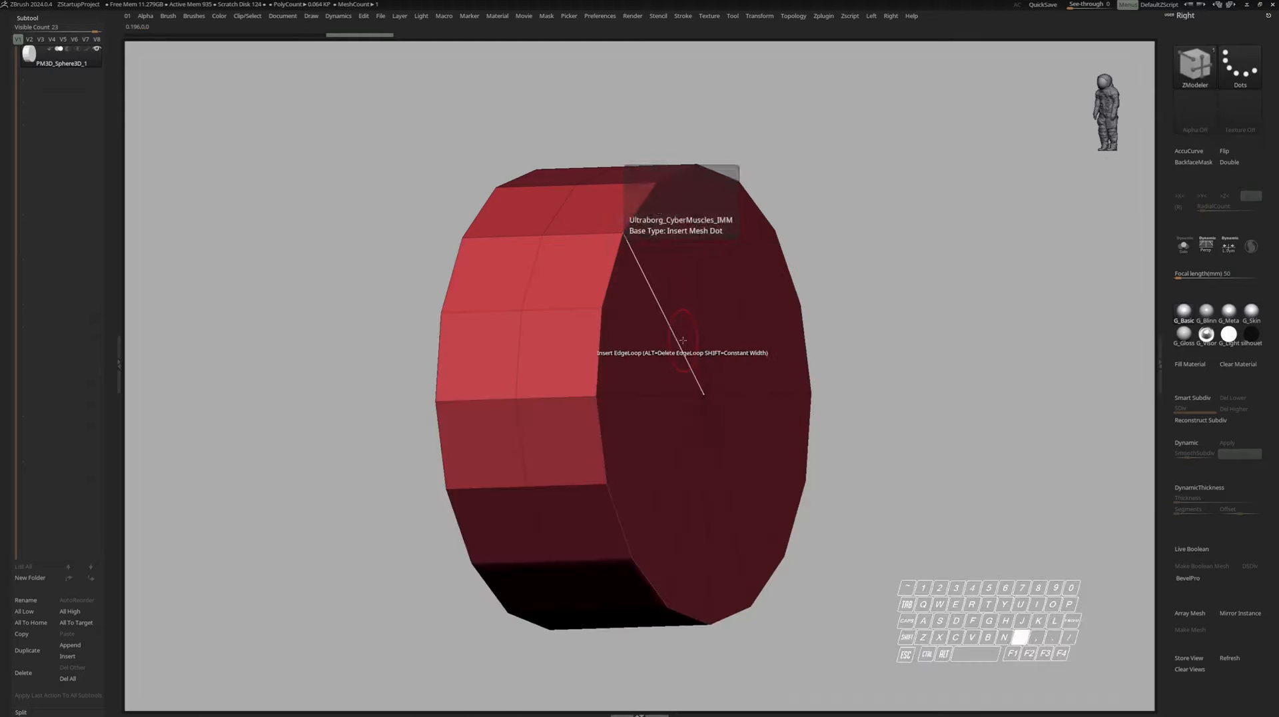
right_drag(681, 340, 636, 327)
key(space)
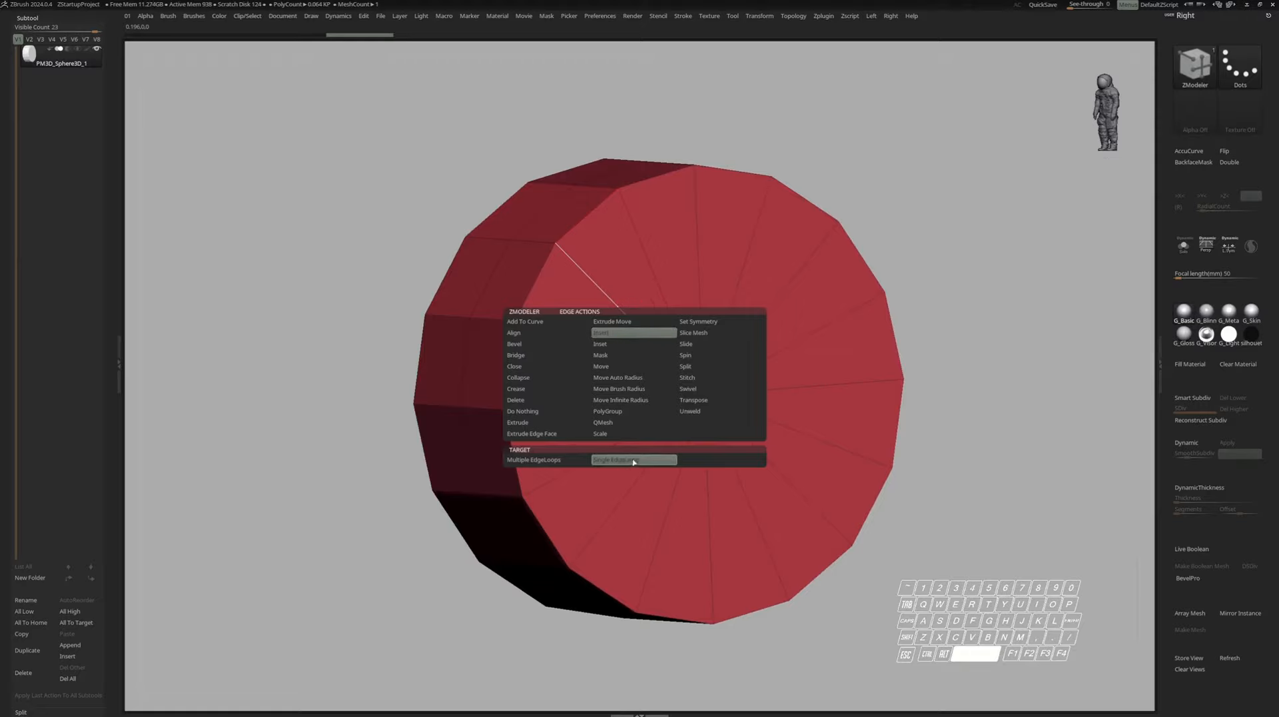
right_drag(624, 305, 762, 306)
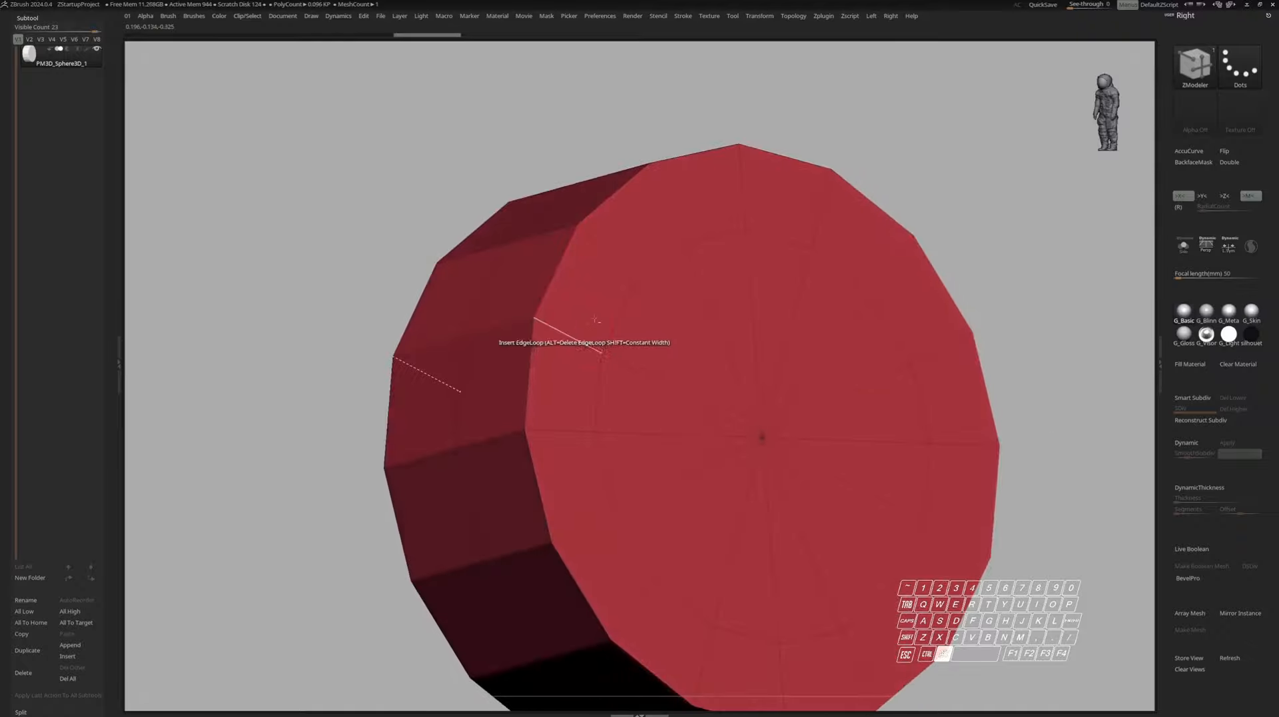
alt+right_drag(593, 320, 632, 277)
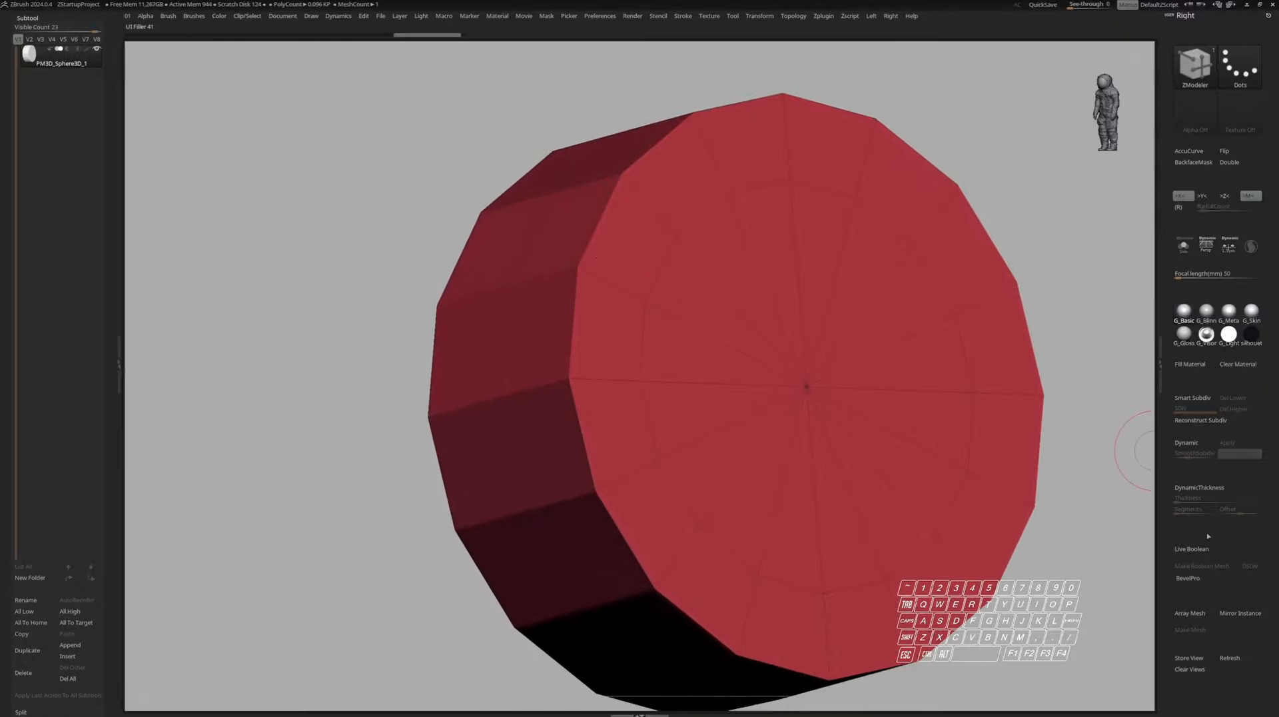
Preview the cylinder with Dynamic subdivision at a higher SmoothSubdiv level, and switch the preview off
click(1182, 445)
right_drag(913, 313, 1086, 392)
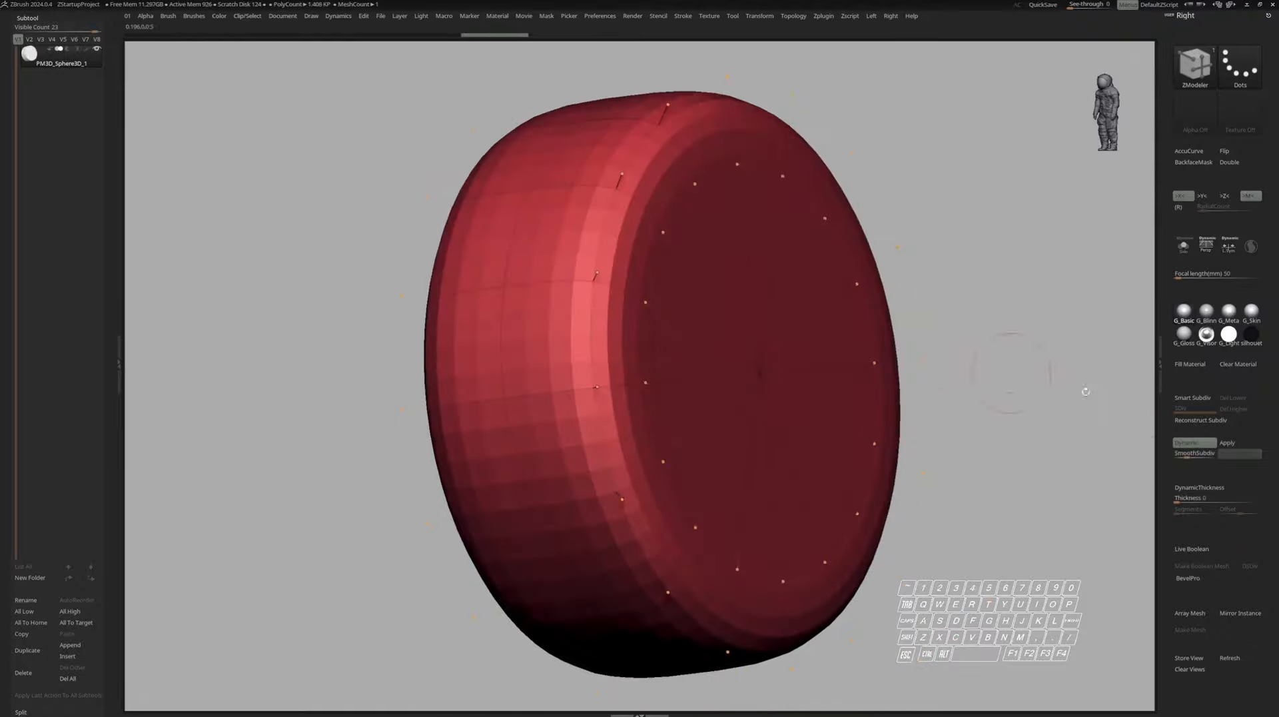
drag(1187, 456, 1192, 456)
key(shift+f)
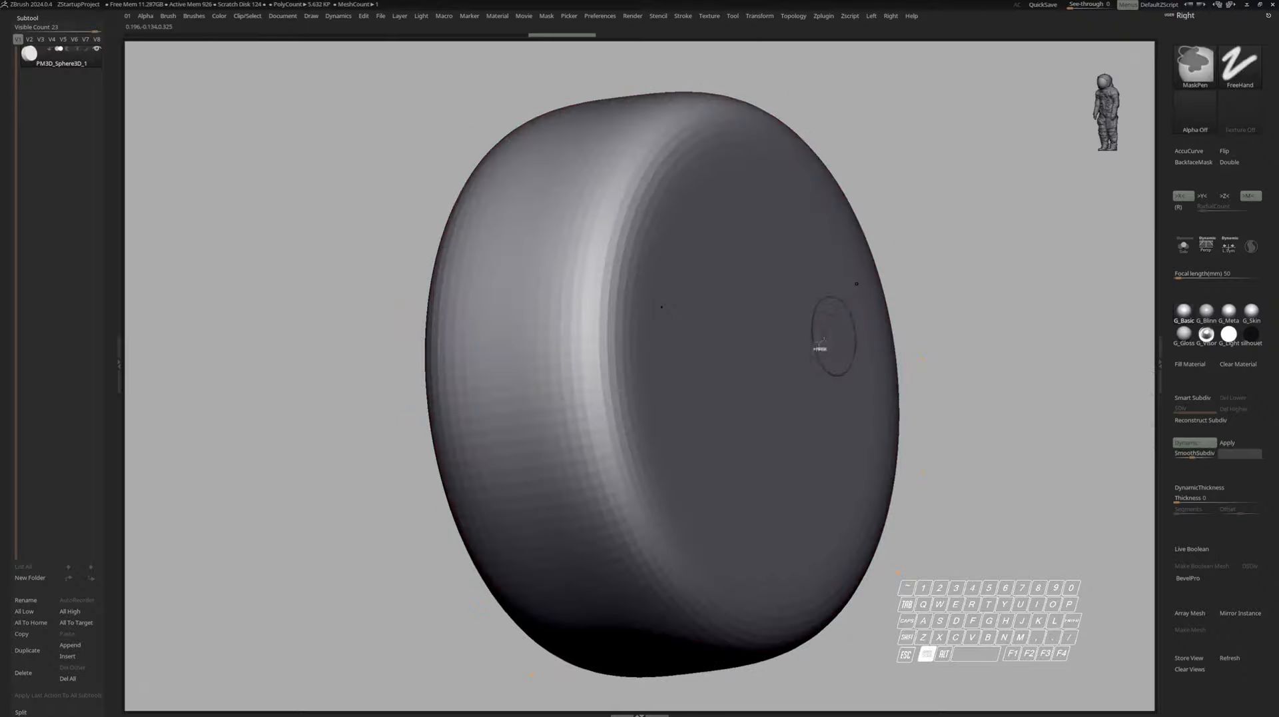
ctrl+right_drag(830, 343, 793, 293)
shift+right_drag(793, 293, 774, 331)
key(shift+f)
key(shift+f)
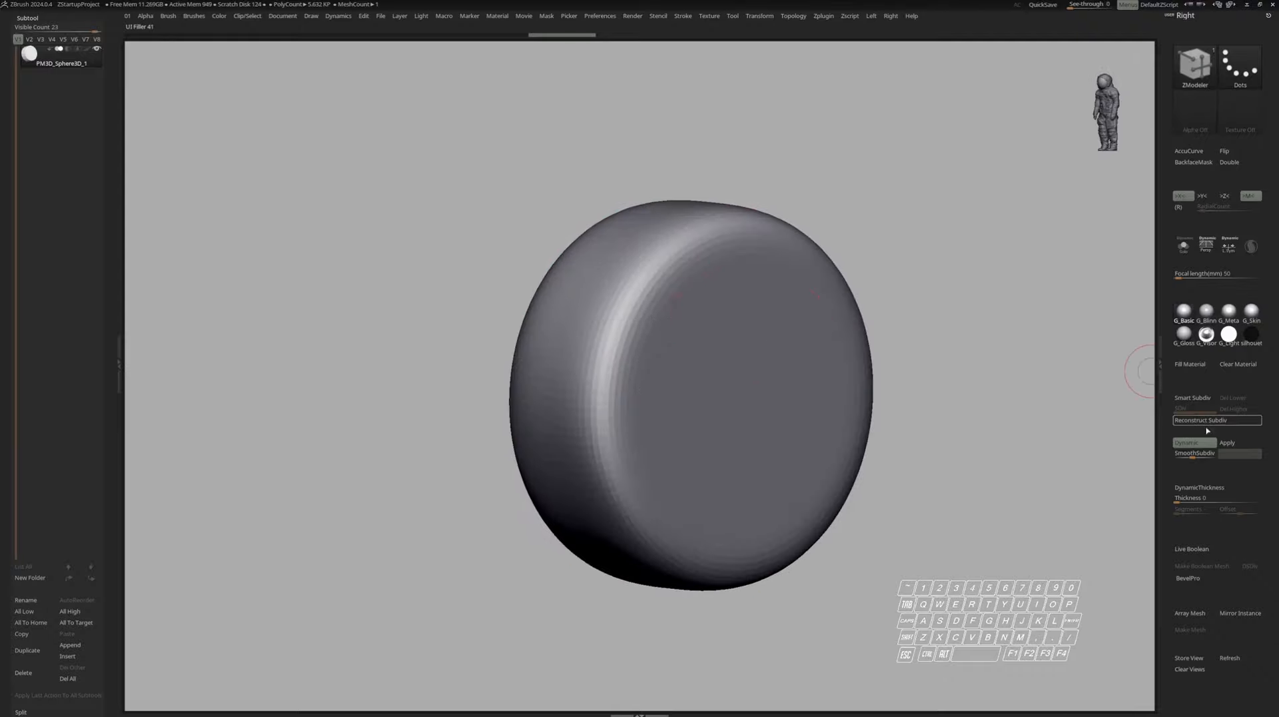
click(1193, 441)
key(shift+f)
Push the polygons inside the new end-face loop inward with QMesh to form a recess
ctrl+right_drag(674, 304, 735, 236)
mouse_move(716, 283)
mouse_down()
mouse_move(653, 373)
mouse_move(800, 546)
mouse_move(880, 266)
mouse_move(771, 235)
mouse_move(758, 244)
mouse_up()
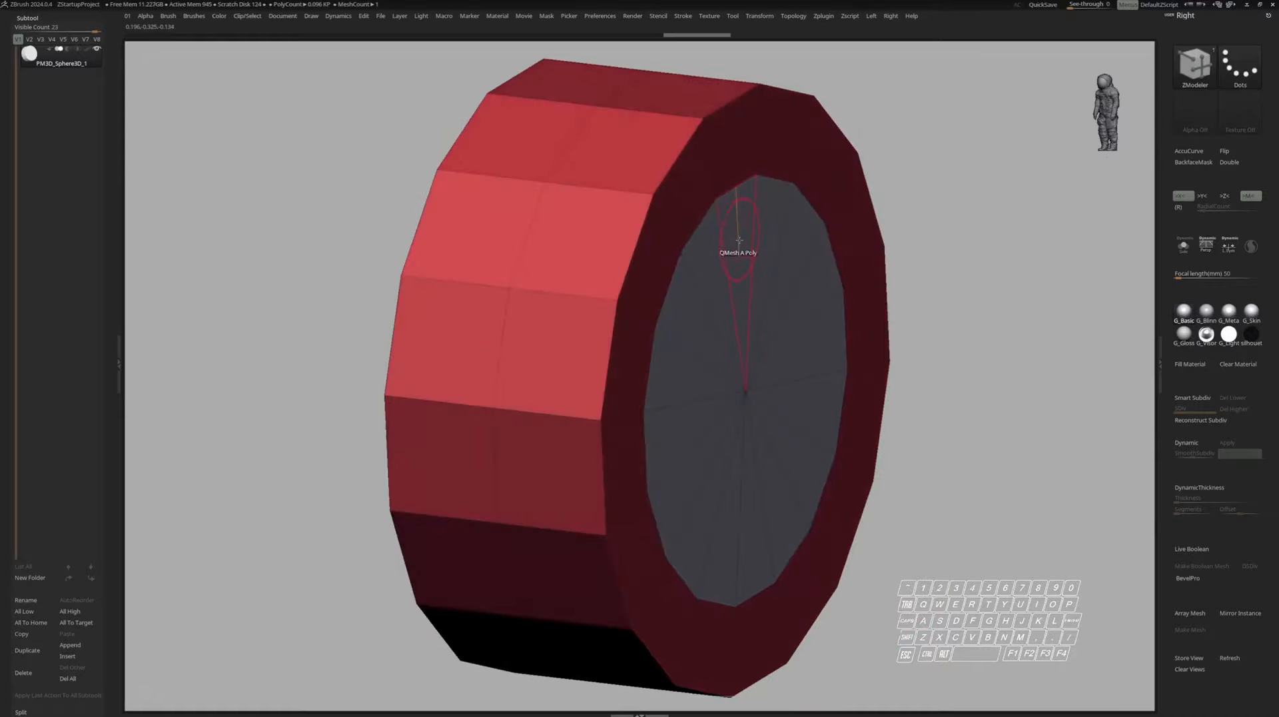
drag(739, 240, 712, 242)
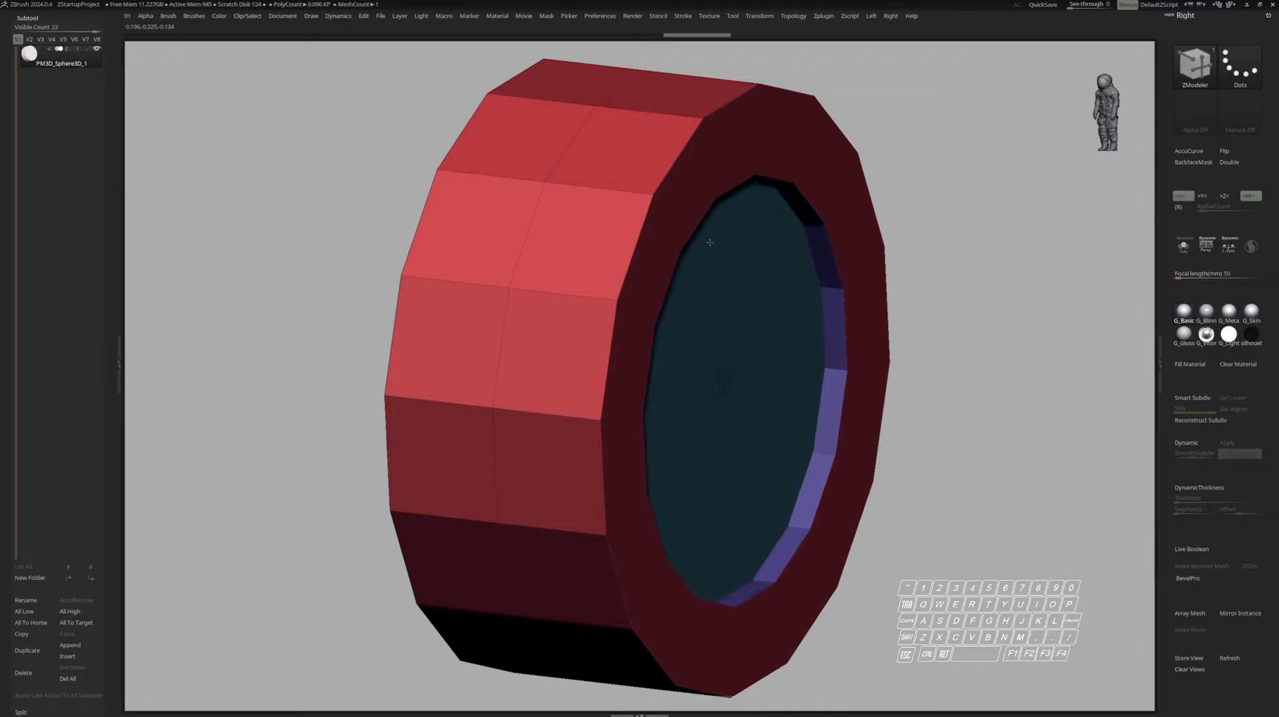
Insert two raised edge loops around the outer rim of the end face using Multiple EdgeLoops with Interactive Elevation
alt+right_drag(719, 253, 719, 375)
right_drag(718, 375, 703, 313)
key(space)
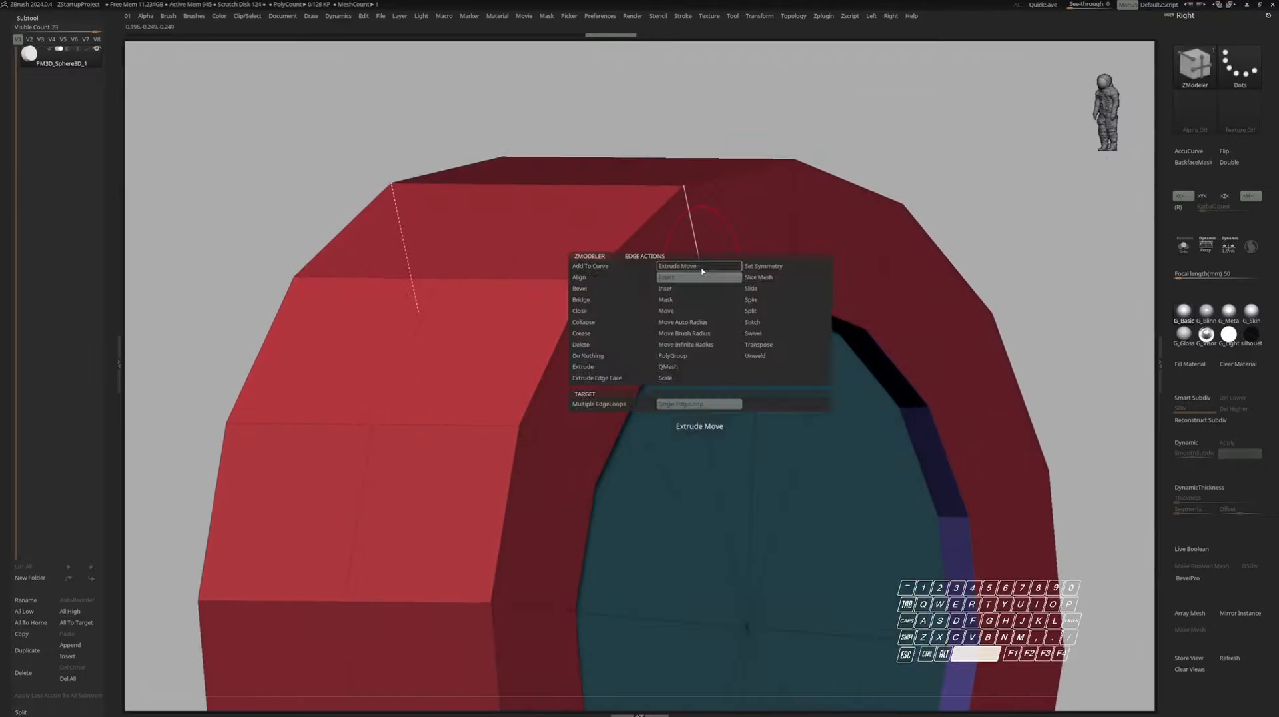
click(622, 405)
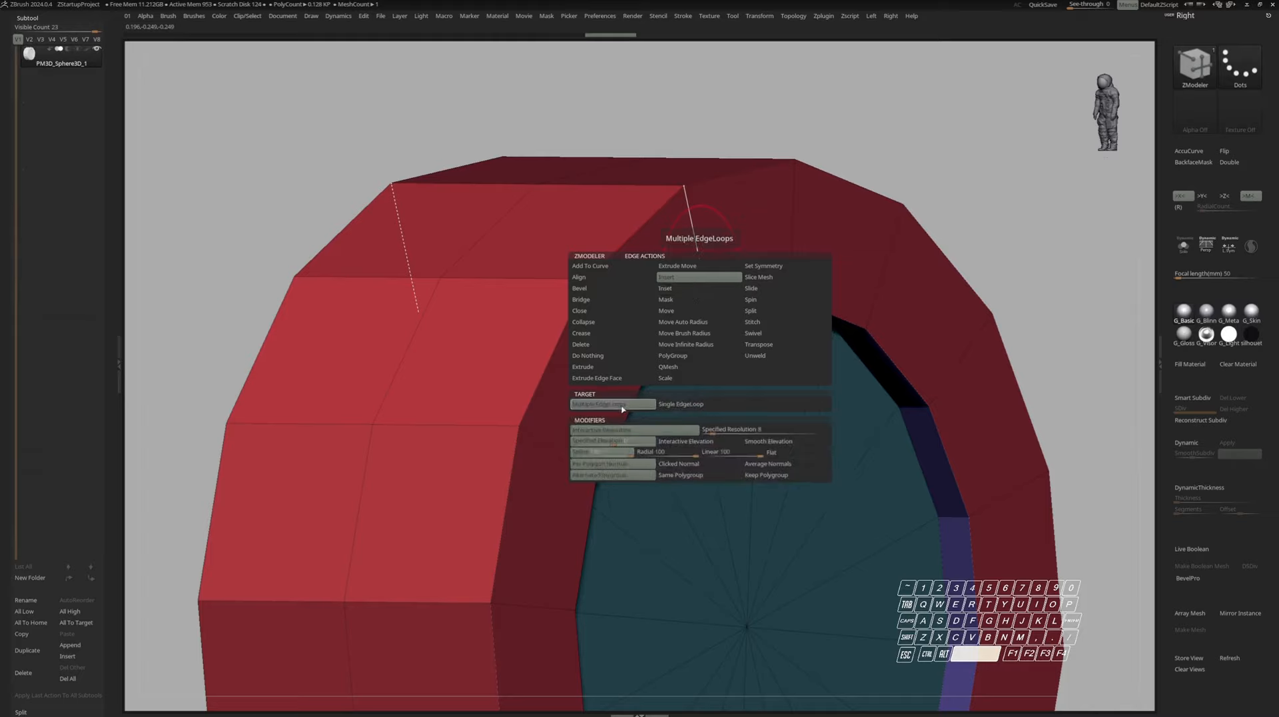
click(691, 443)
right_drag(718, 320, 799, 295)
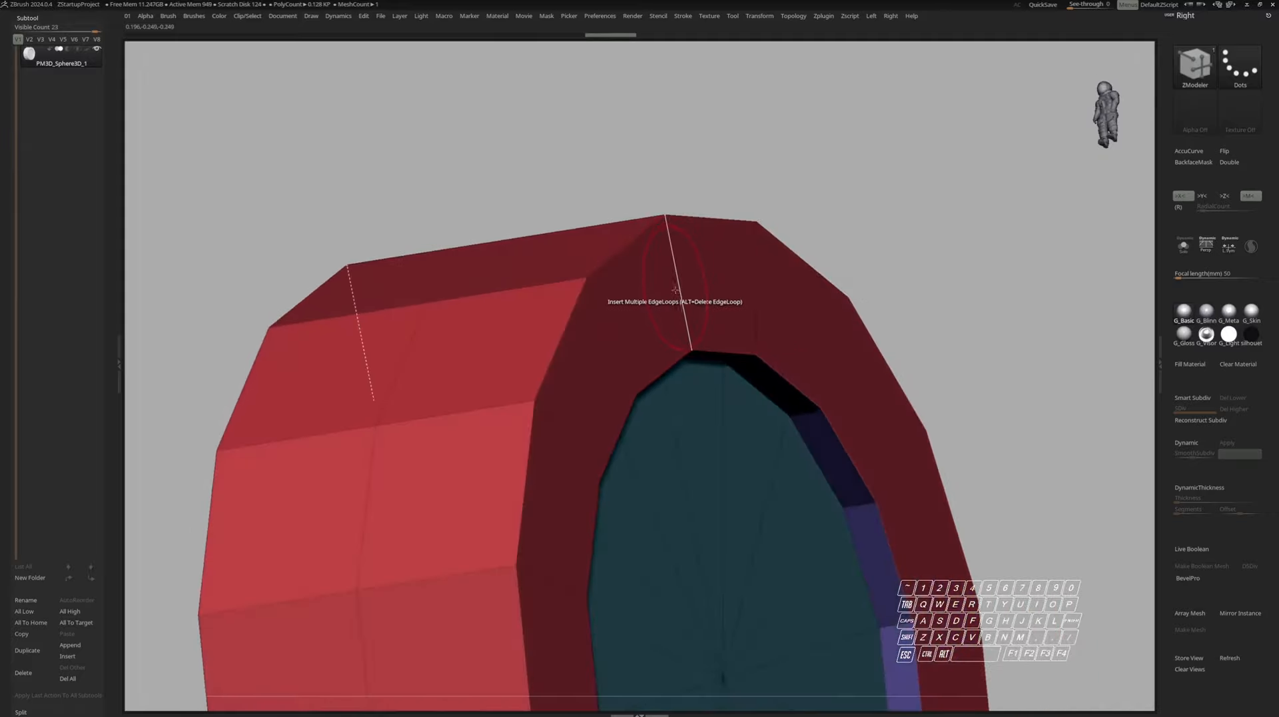
drag(680, 281, 742, 280)
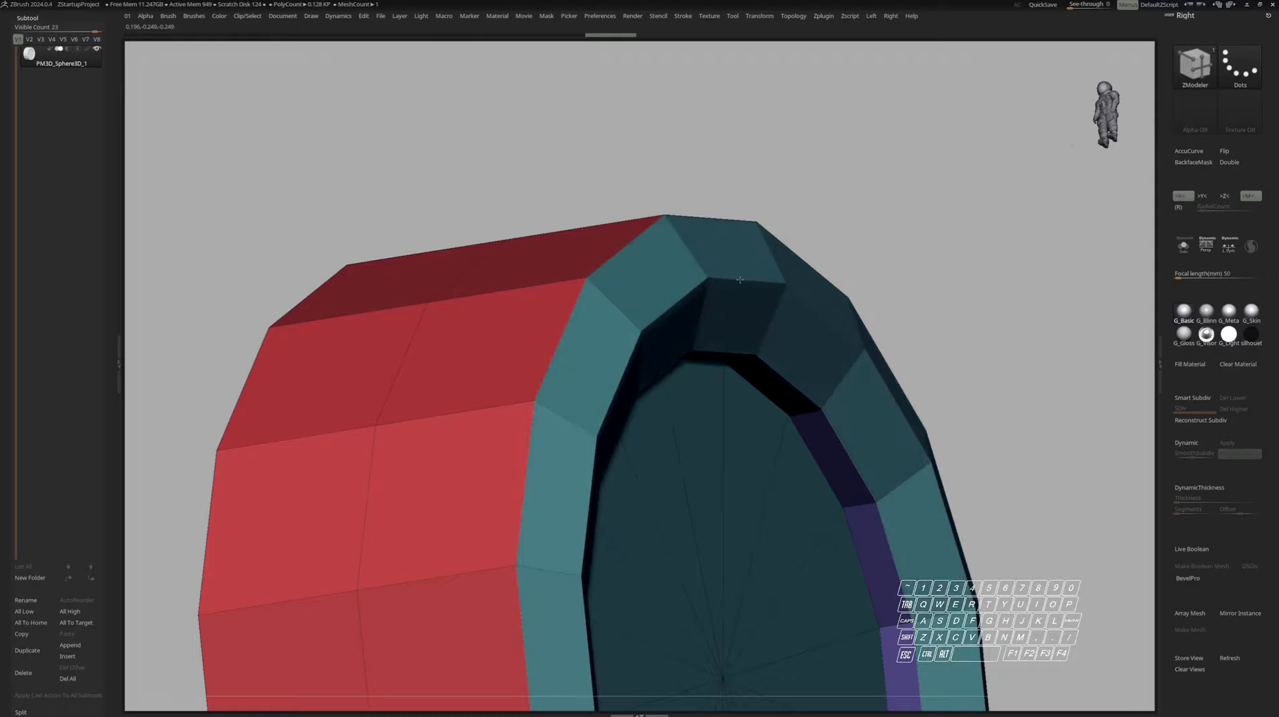
click(740, 270)
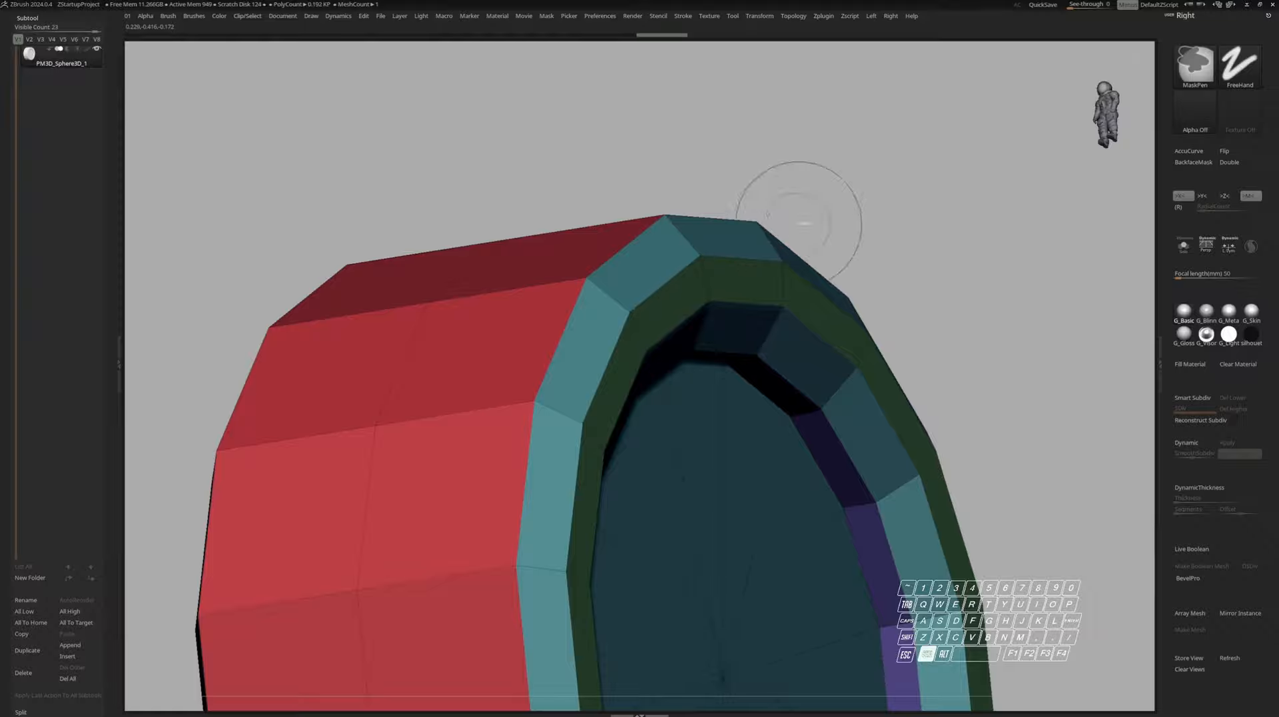
Examine the raised rim from the side and at an angle with Dynamic subdivision on, and turn the subdivision off
mouse_move(800, 213)
mouse_down()
mouse_move(765, 228)
mouse_move(776, 193)
mouse_move(756, 136)
mouse_move(790, 199)
mouse_move(779, 214)
mouse_up()
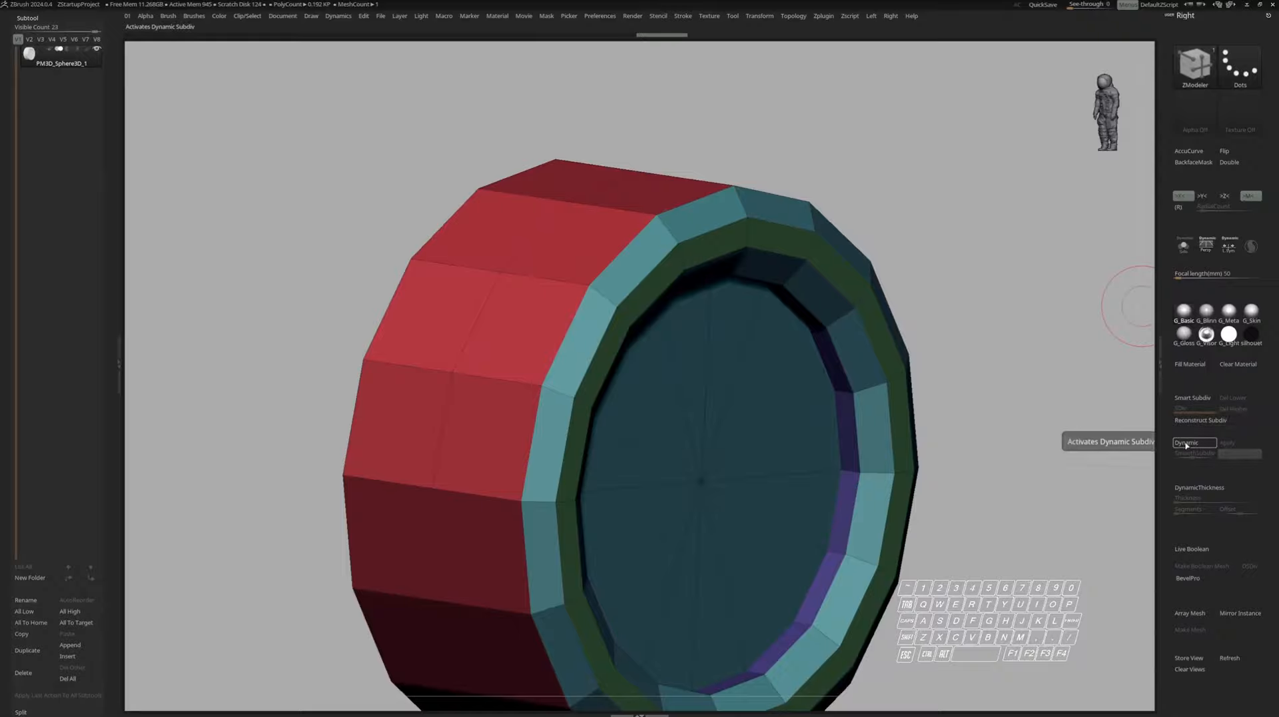
click(1195, 443)
drag(1066, 426, 987, 426)
key(b)
key(z)
key(m)
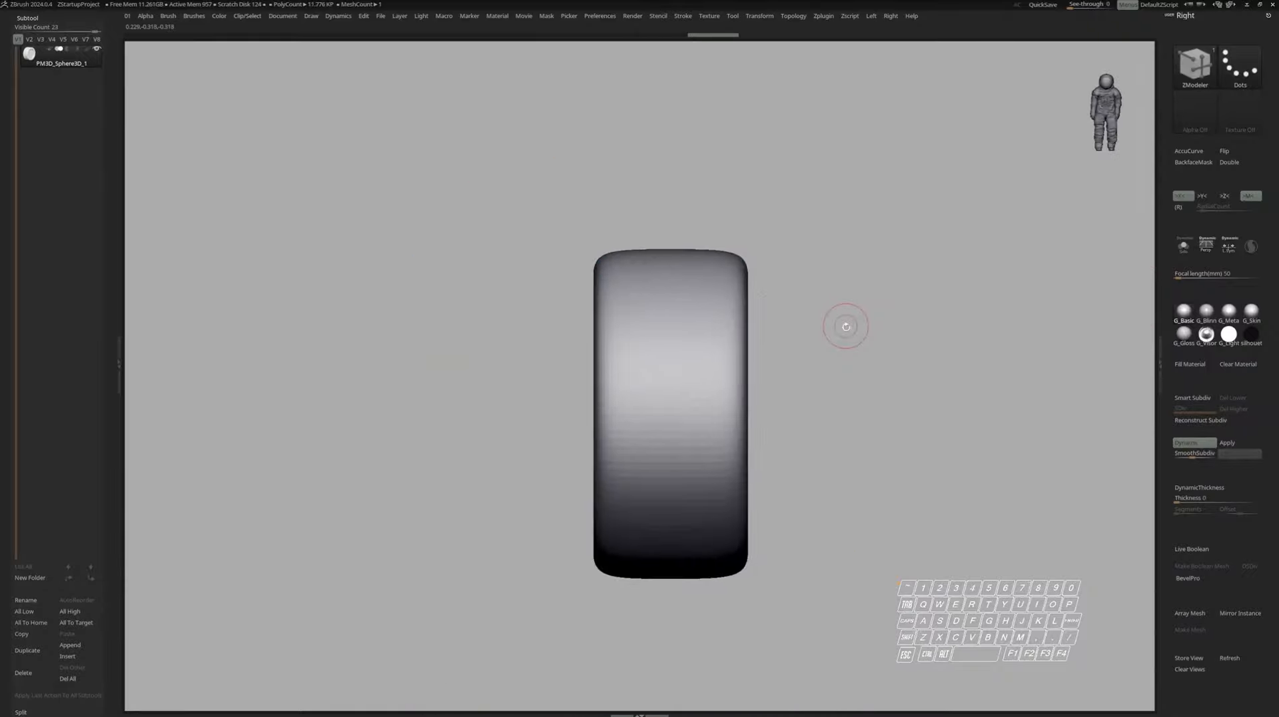
mouse_move(842, 322)
mouse_down()
mouse_move(831, 331)
mouse_move(828, 300)
mouse_move(824, 313)
mouse_up()
mouse_move(825, 313)
right_down()
mouse_move(807, 317)
mouse_move(880, 341)
right_up()
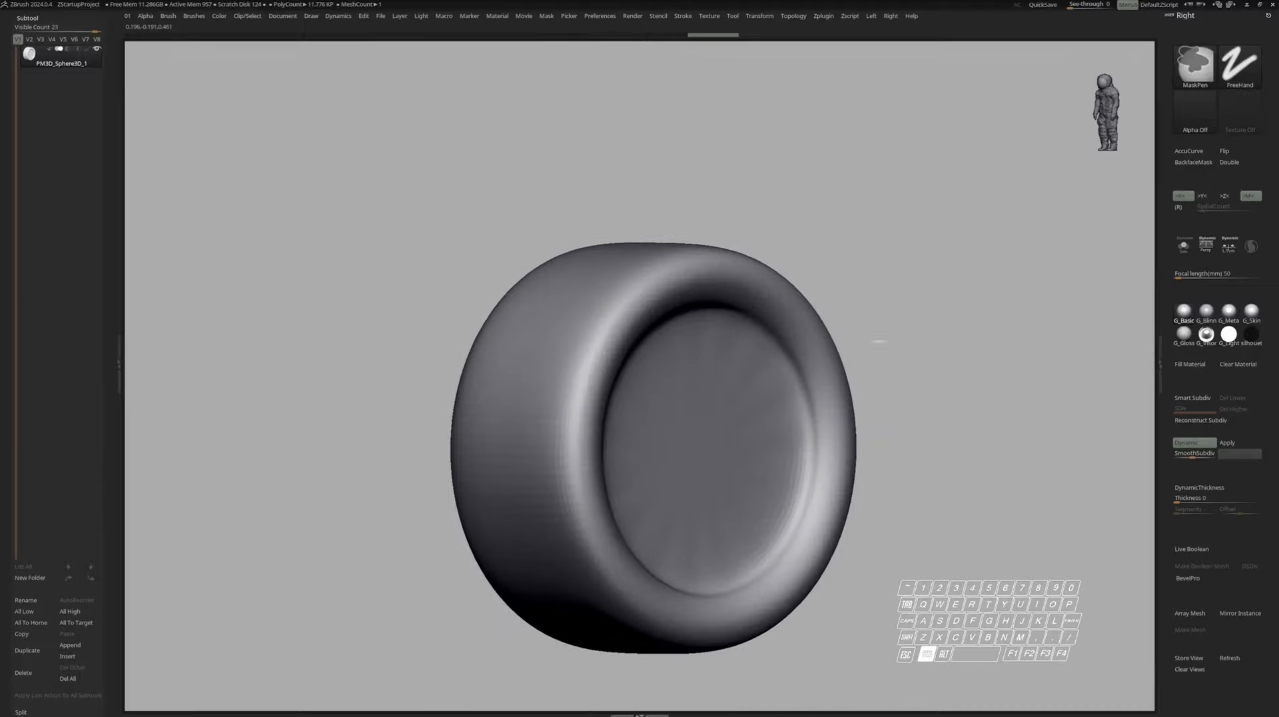
click(1201, 445)
Insert a single edge loop around the tread on each side of its centre line, with symmetry on
alt+right_drag(807, 360, 833, 333)
key(shift+f)
key(space)
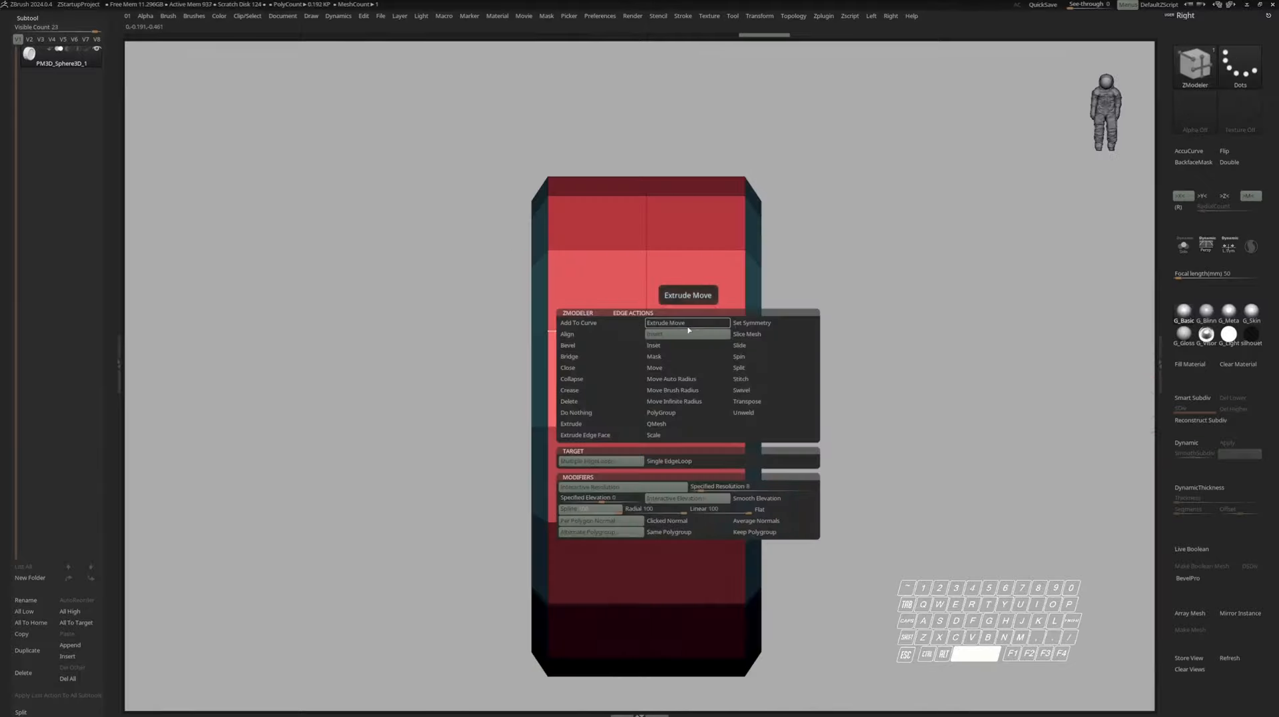
click(686, 462)
ctrl+right_drag(694, 305, 699, 329)
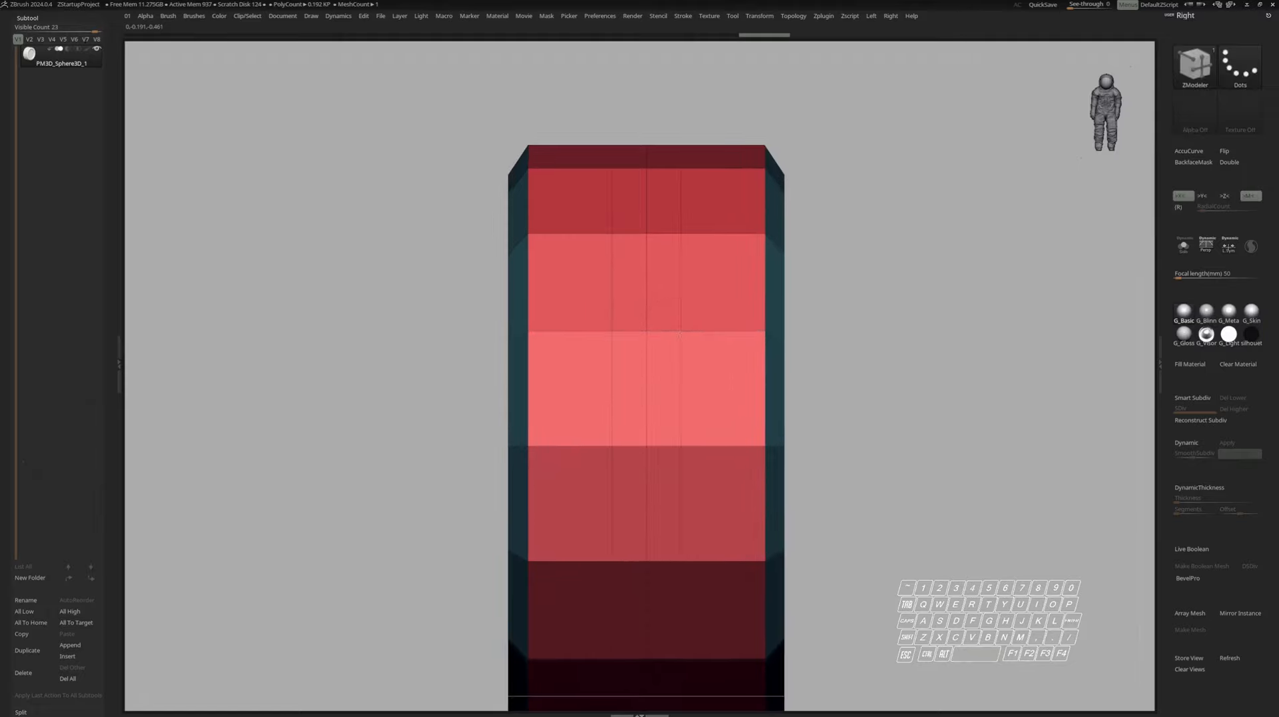
click(679, 333)
Bevel the two new tread edge loops into narrow strips using the Bevel edge action with EdgeLoop Complete
ctrl+right_drag(679, 333, 693, 373)
mouse_move(693, 373)
right_down()
mouse_move(706, 373)
mouse_move(626, 365)
mouse_move(681, 360)
mouse_move(682, 387)
right_up()
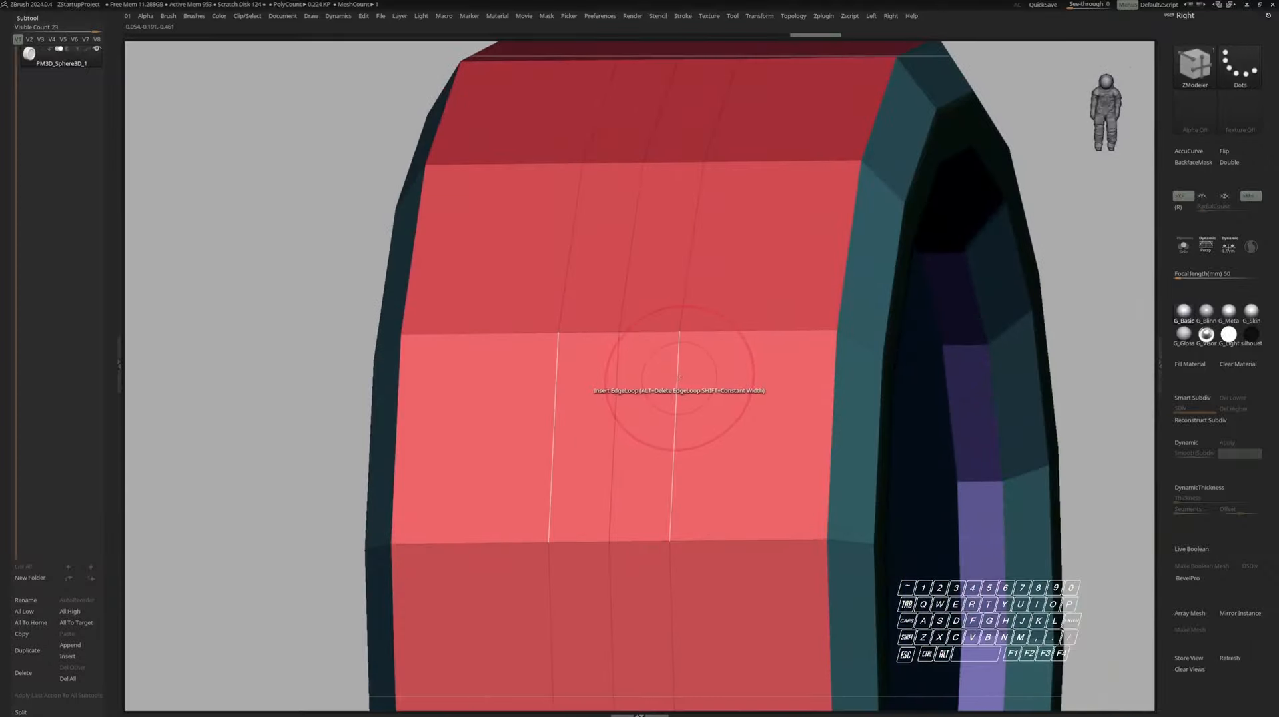
key(space)
click(589, 398)
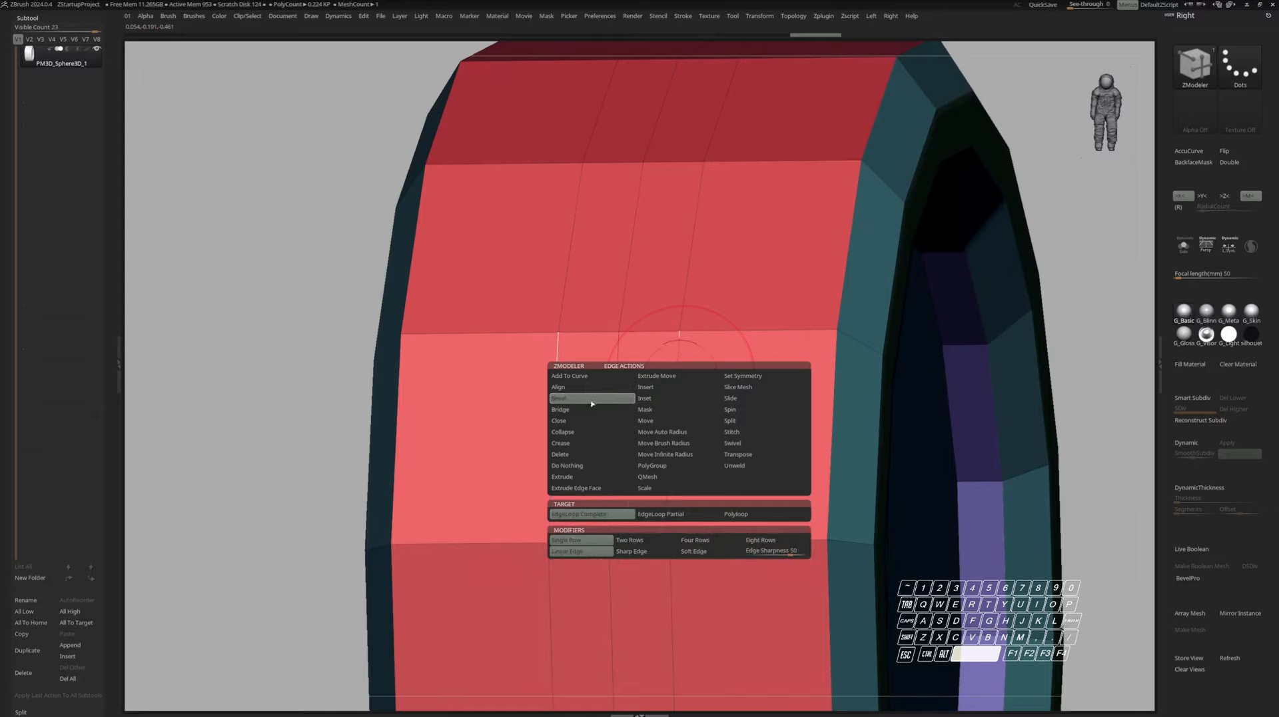
click(595, 515)
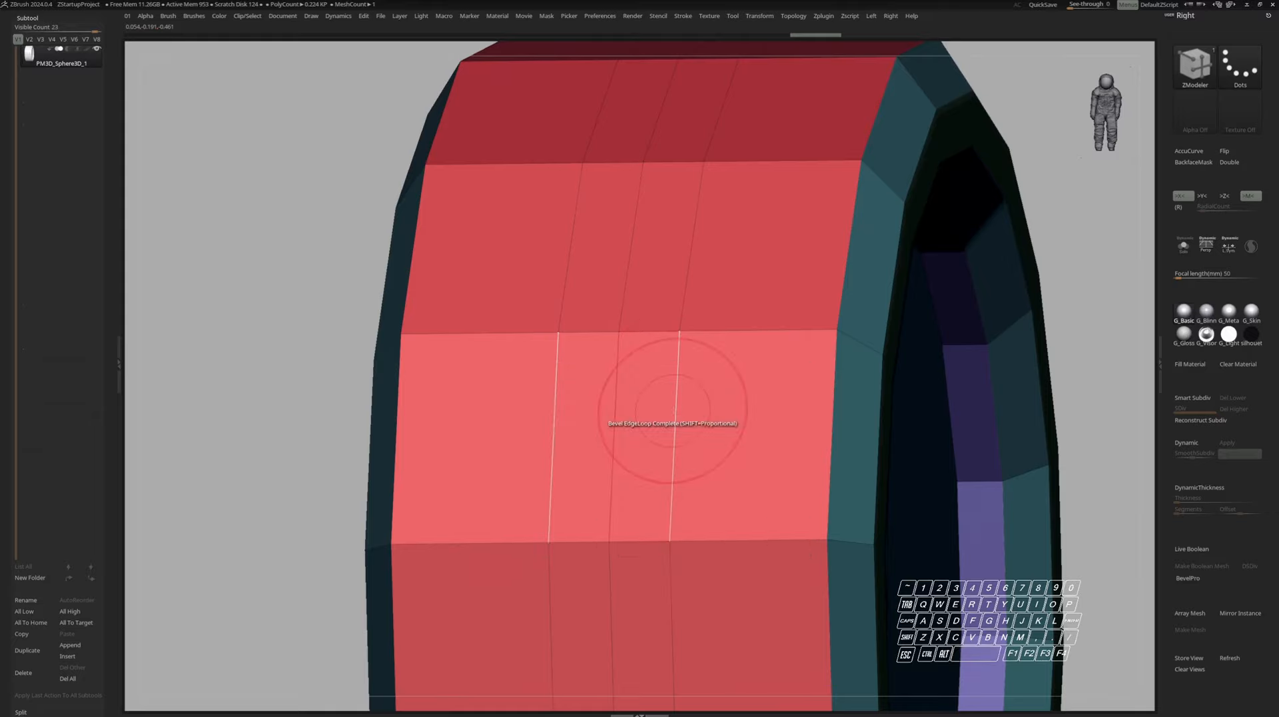
click(675, 406)
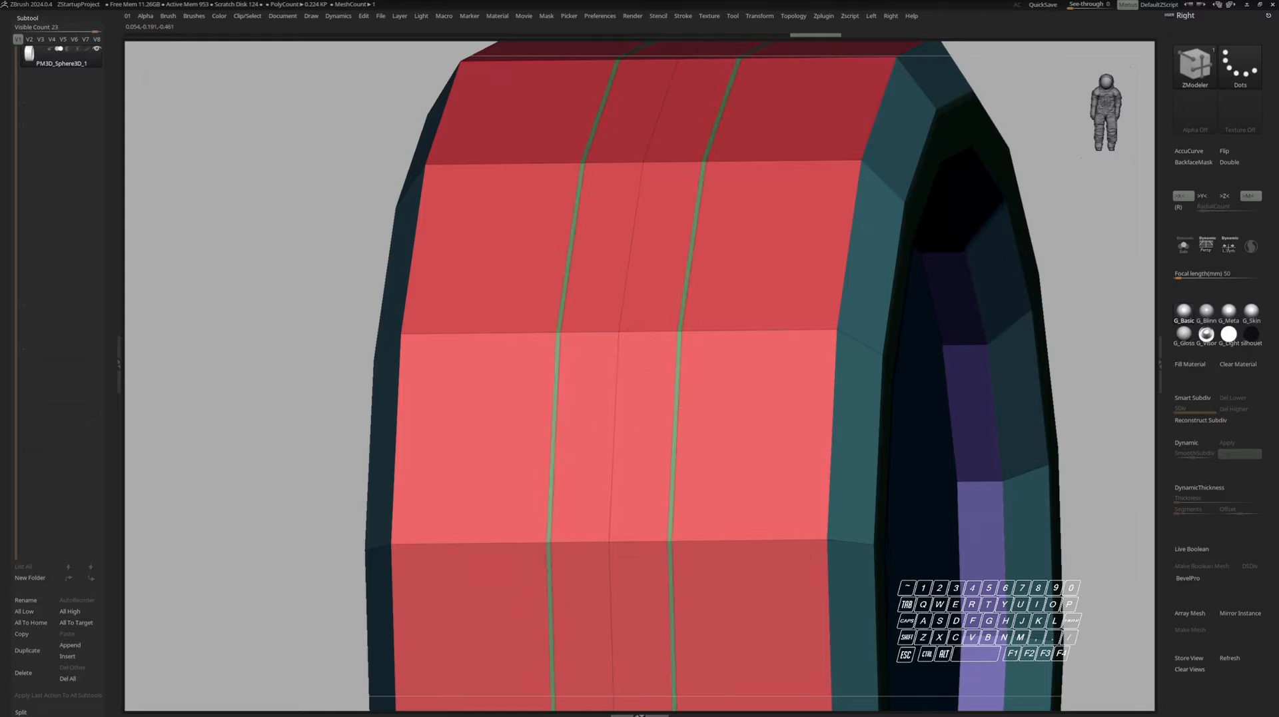
Extrude the two narrow tread strips inward into thin grooves using the polygon Extrude action with Polygroup All
mouse_move(678, 404)
ctrl+right_down()
mouse_move(680, 373)
mouse_move(674, 382)
ctrl+right_up()
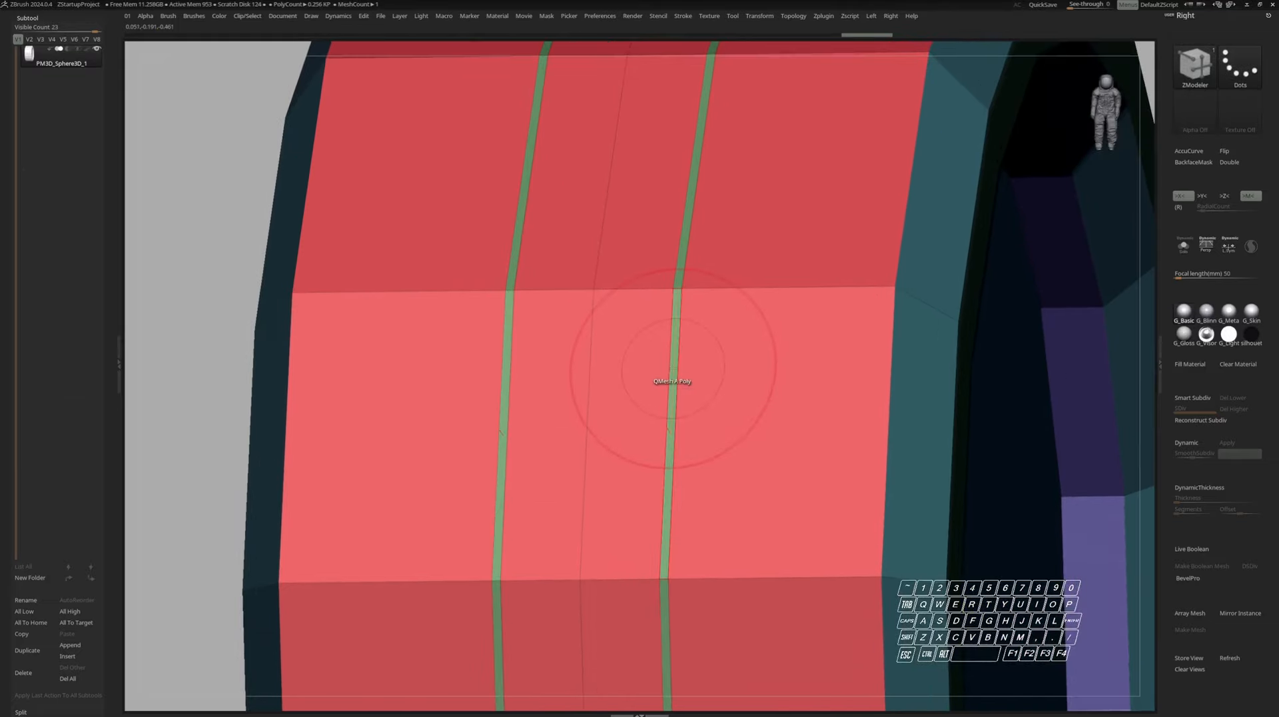
key(space)
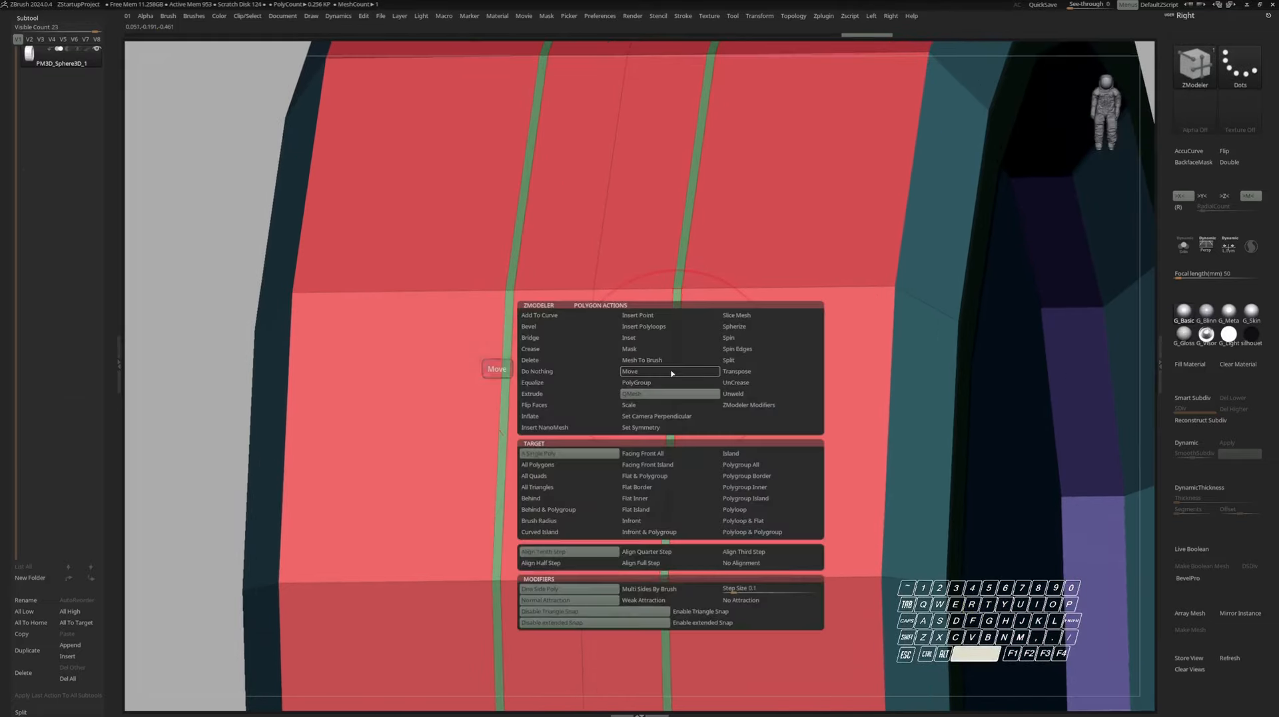
click(562, 395)
click(744, 464)
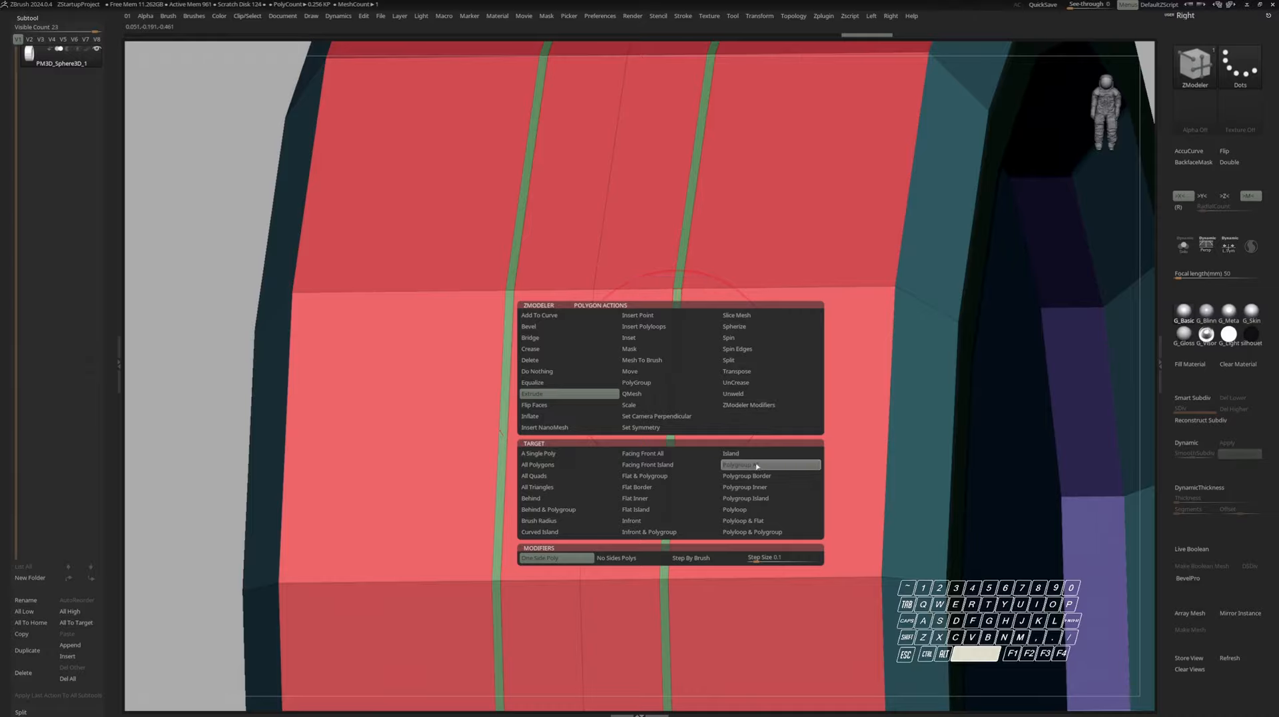
right_drag(693, 394, 663, 428)
drag(664, 418, 666, 428)
right_drag(668, 429, 683, 438)
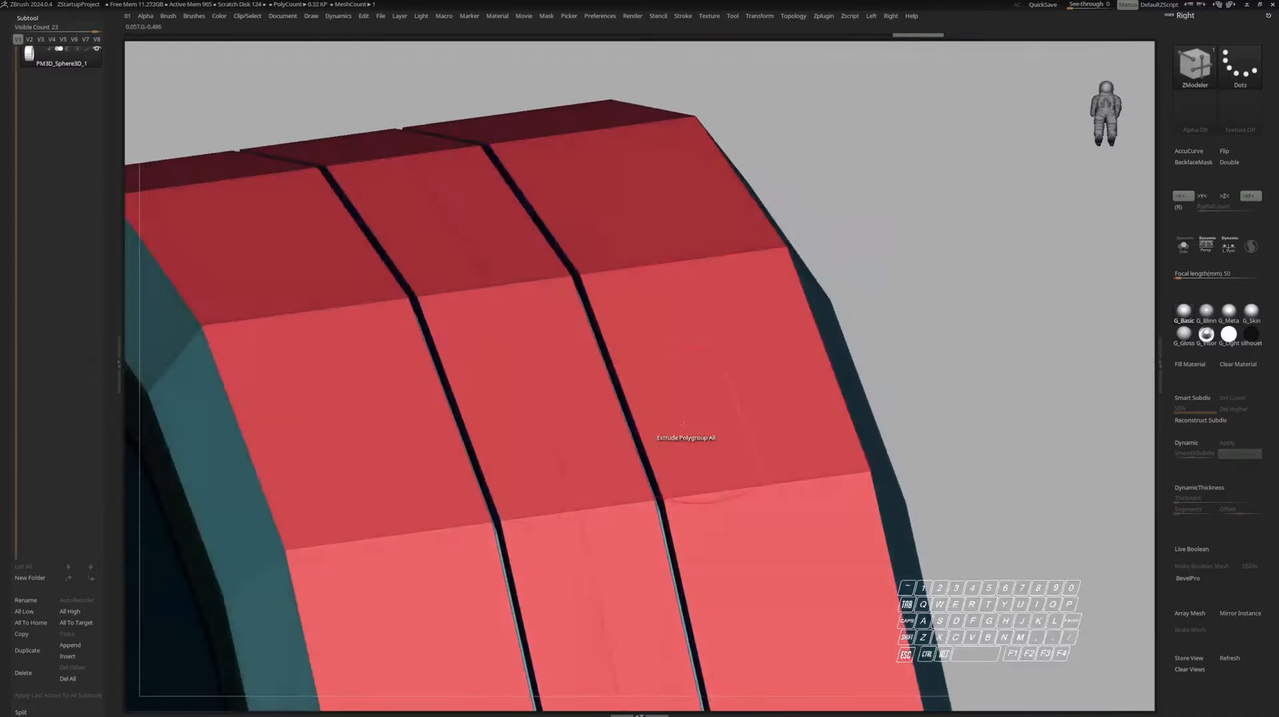
Bevel the edge loops bordering the tread grooves using the Bevel edge action with EdgeLoop Complete
key(space)
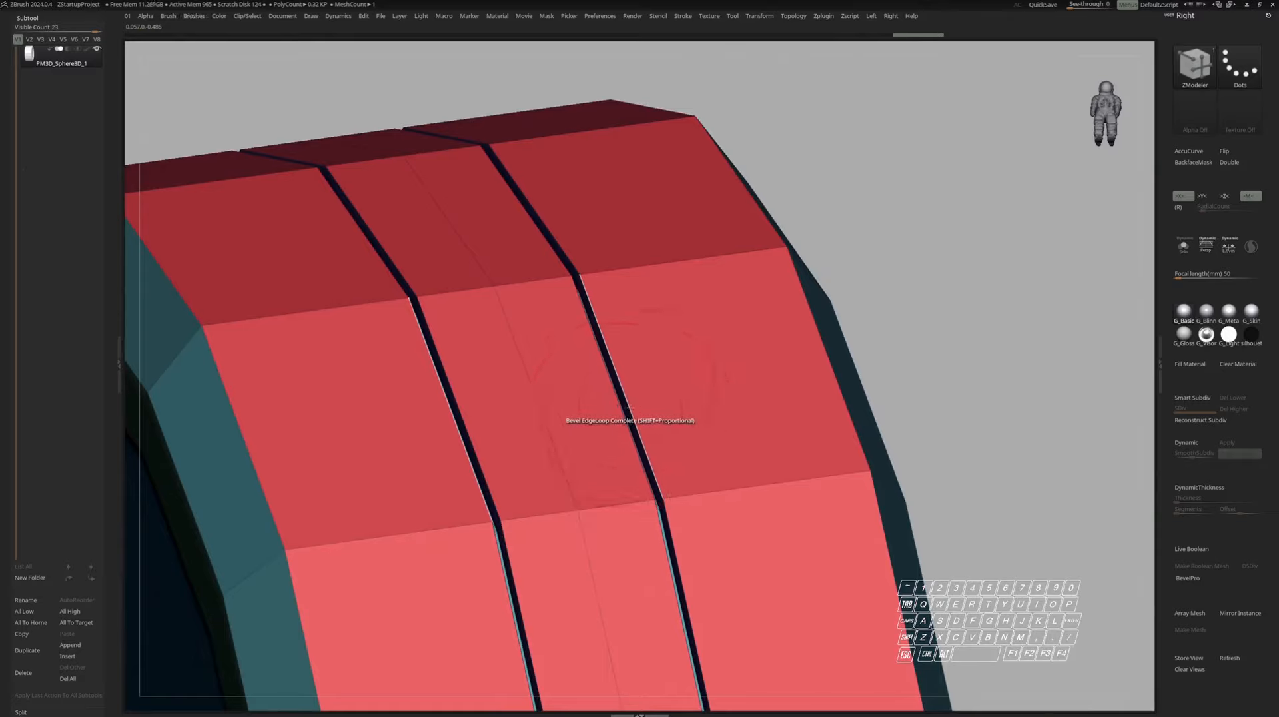
key(space)
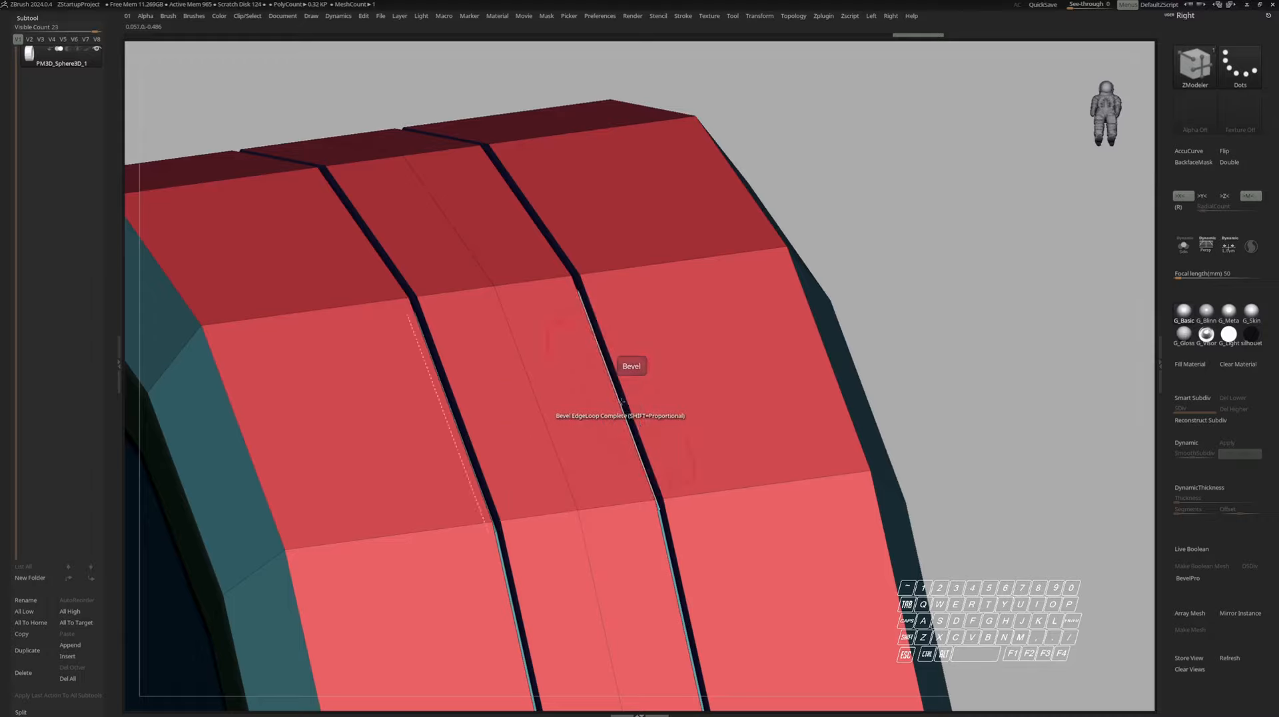
ctrl+right_drag(621, 408, 641, 434)
drag(640, 433, 642, 431)
right_drag(640, 432, 811, 332)
click(660, 417)
Examine the beveled grooves with Dynamic subdivision on and polyframe off, and return to the unsubdivided polyframe display
click(1196, 444)
key(shift+f)
shift+right_drag(899, 374, 915, 299)
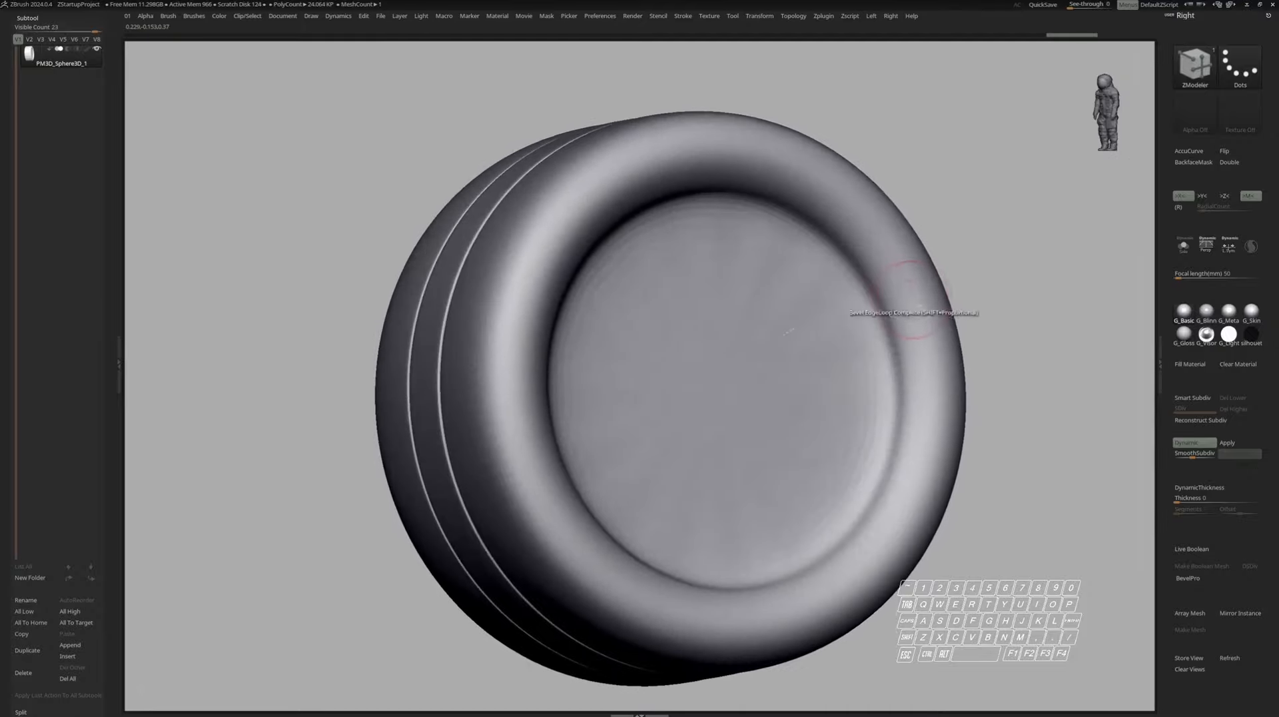
click(1191, 441)
key(shift+f)
Bevel the edge loop around the recess floor into a narrow strip with EdgeLoop Complete
ctrl+right_drag(821, 225, 814, 257)
right_drag(814, 257, 829, 248)
ctrl+right_drag(829, 248, 823, 290)
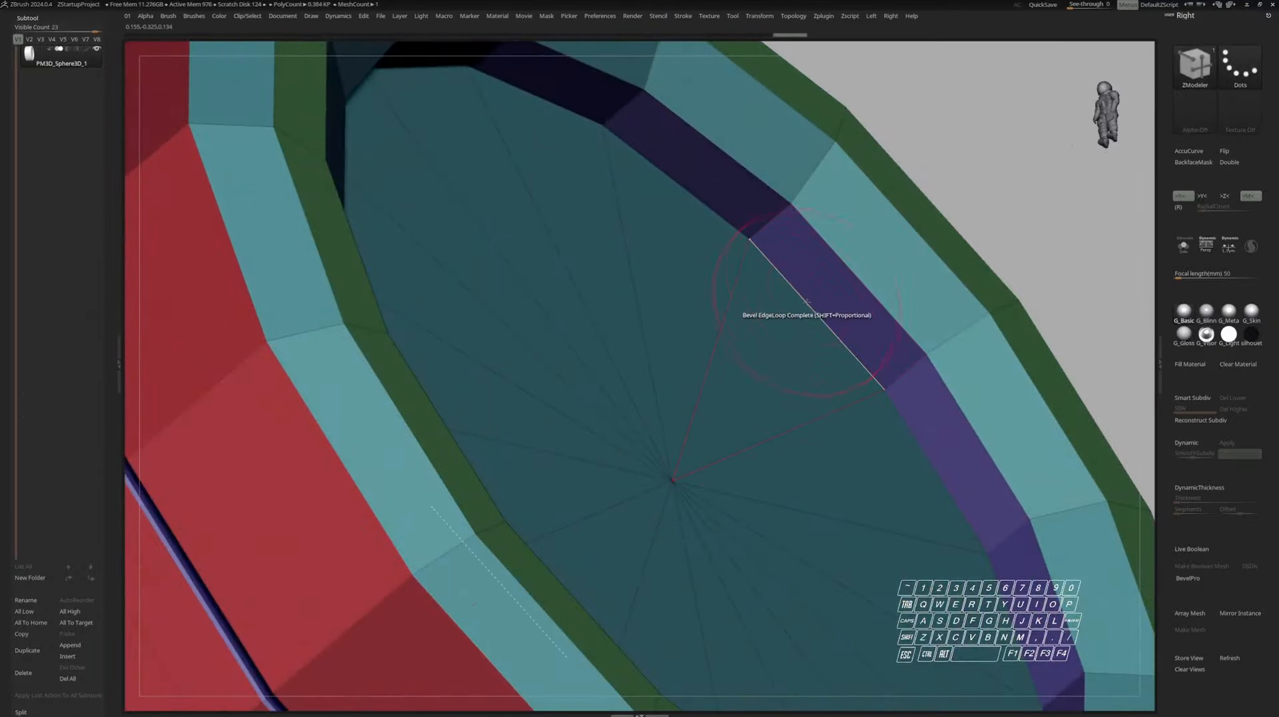
click(807, 301)
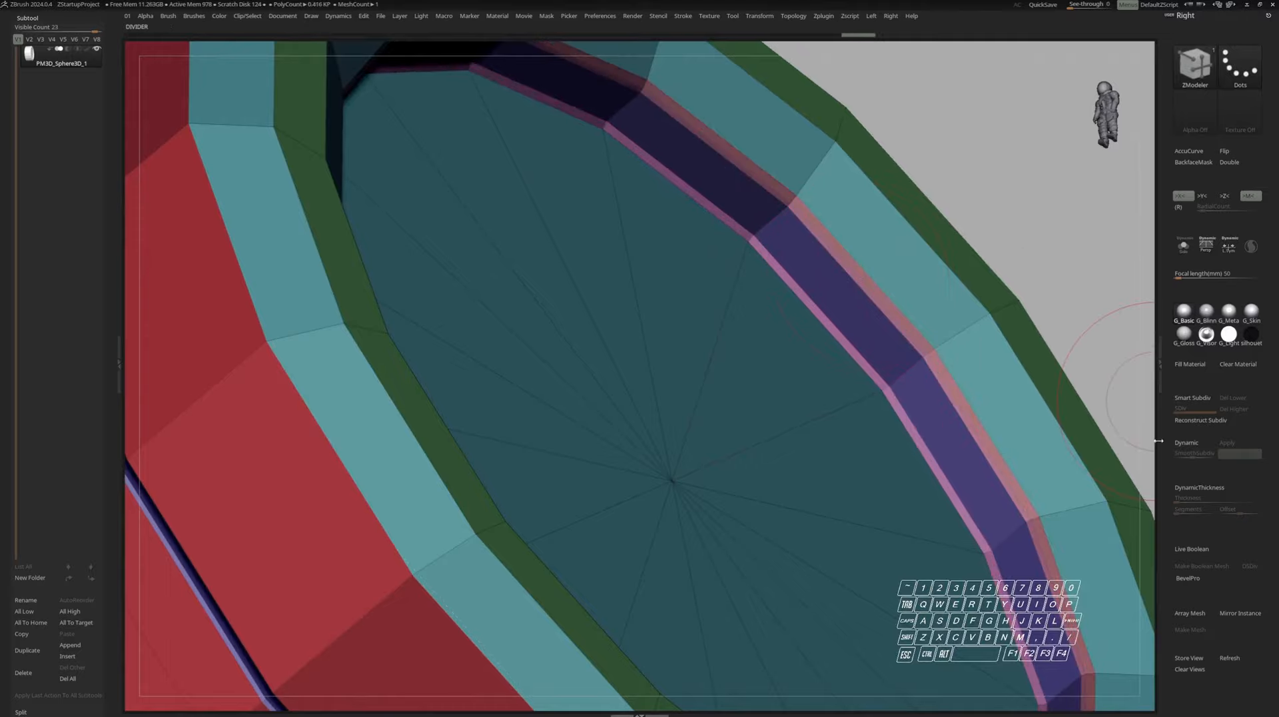
Turn on Dynamic subdivision and examine the sharpened recess at an angle and face-on, with and without polyframe
click(1187, 441)
ctrl+right_drag(986, 400, 949, 293)
key(shift+f)
alt+right_drag(950, 293, 948, 303)
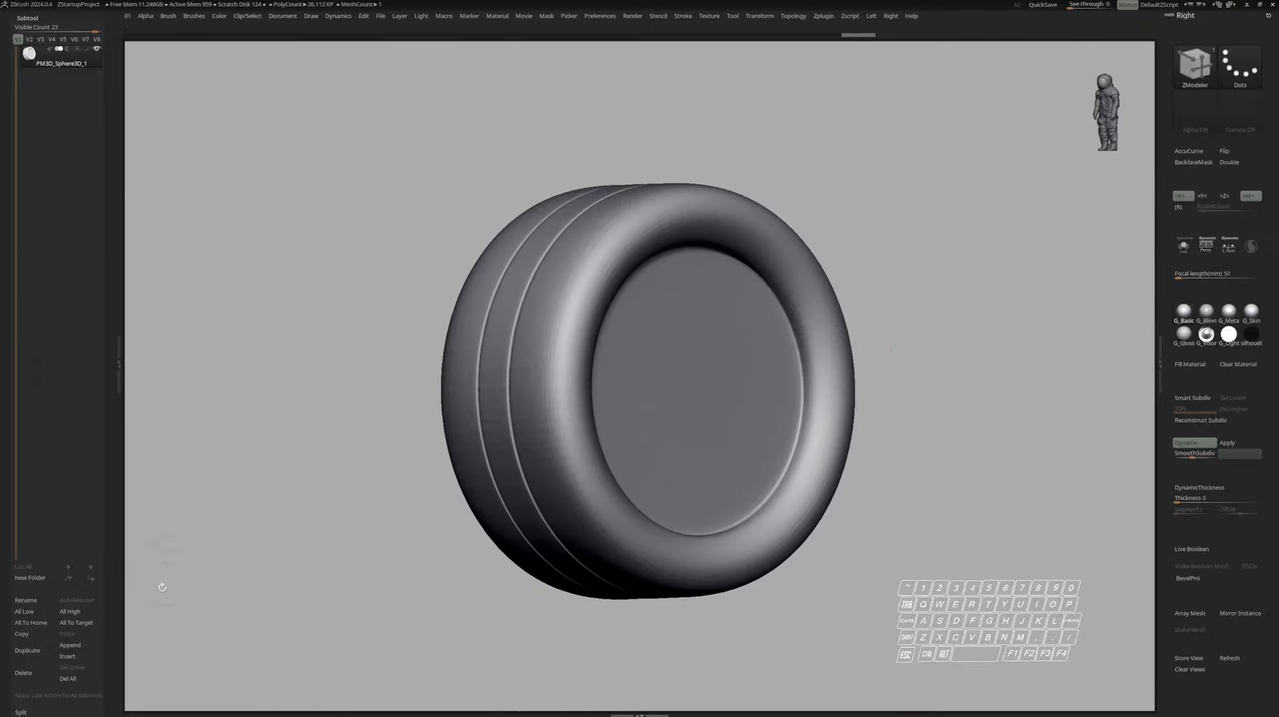
shift+right_drag(713, 365, 682, 386)
key(shift+f)
shift+scroll(682, 386, up, 5)
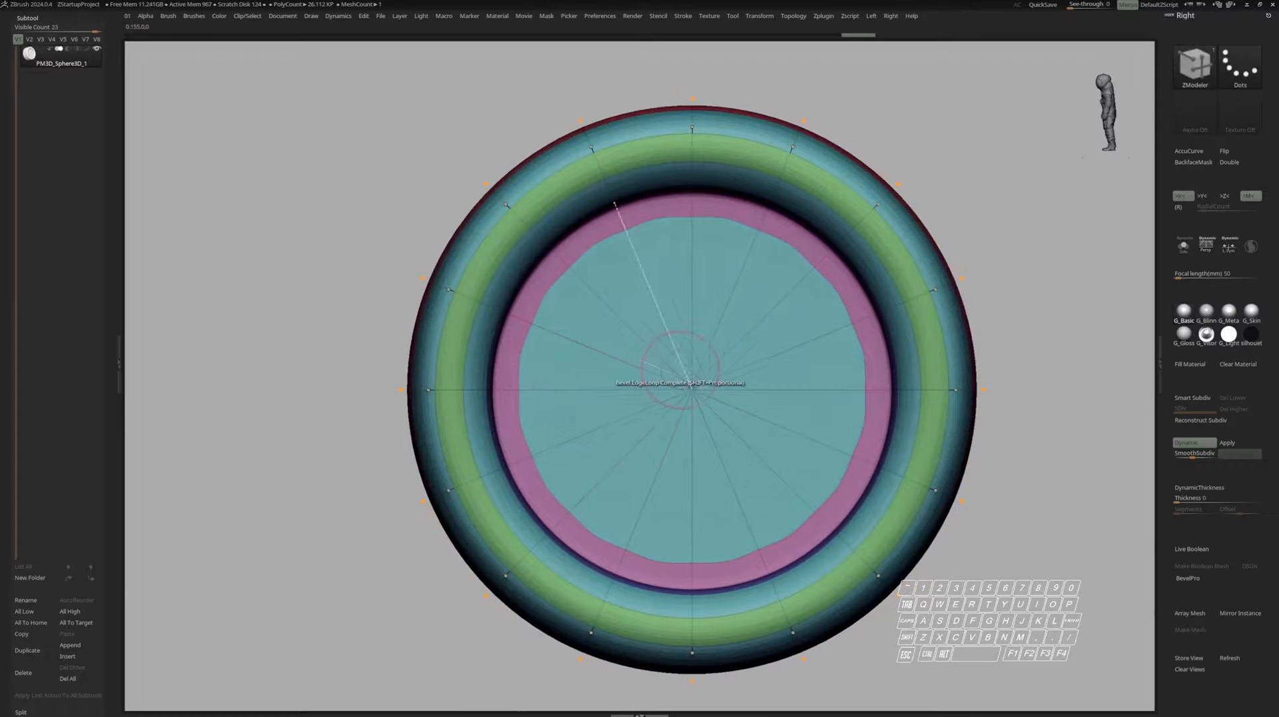
Duplicate the wheel subtool and make the original subtool active
mouse_move(671, 371)
right_down()
mouse_move(689, 373)
mouse_move(686, 399)
right_up()
key(shift+f)
scroll(694, 385, down, 3)
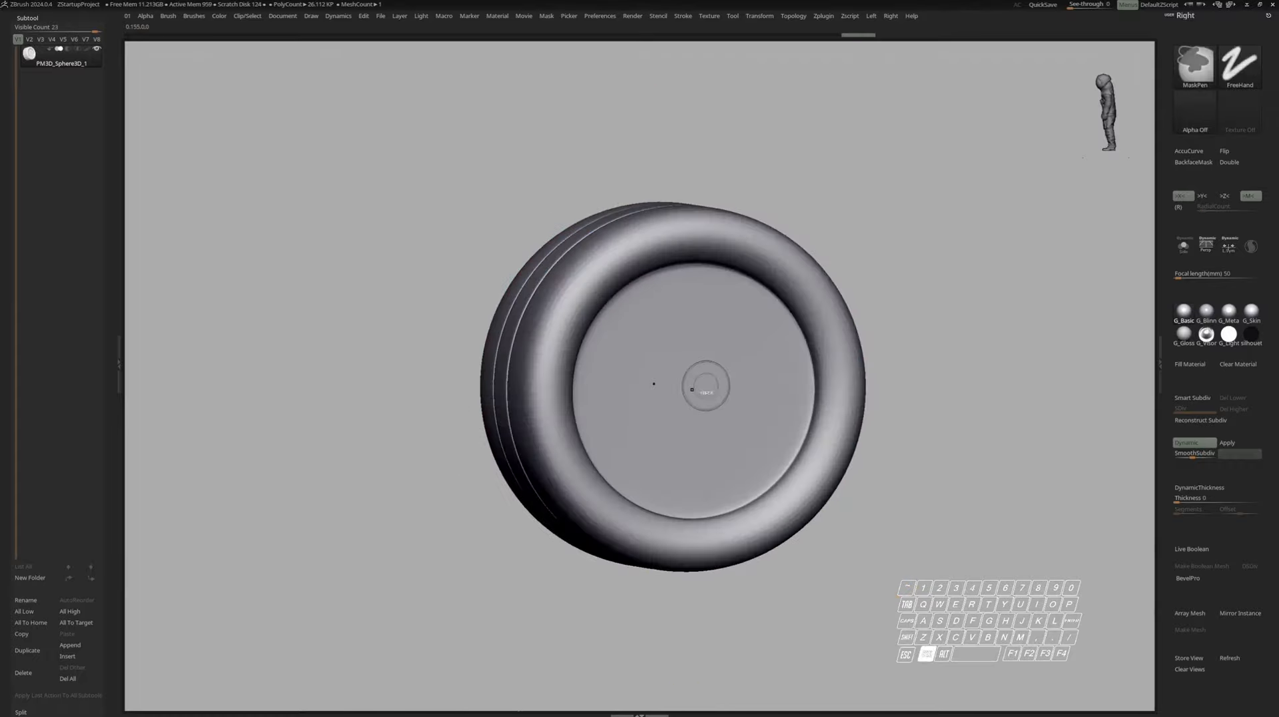
click(32, 656)
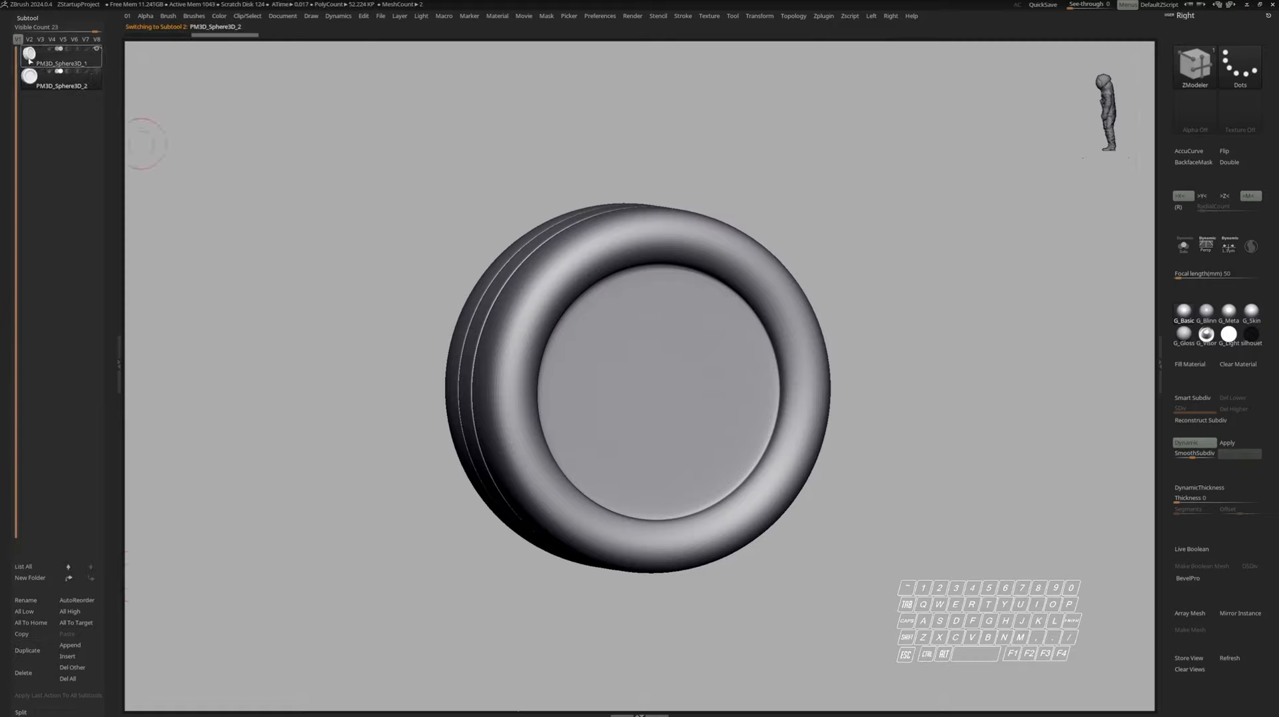
click(30, 57)
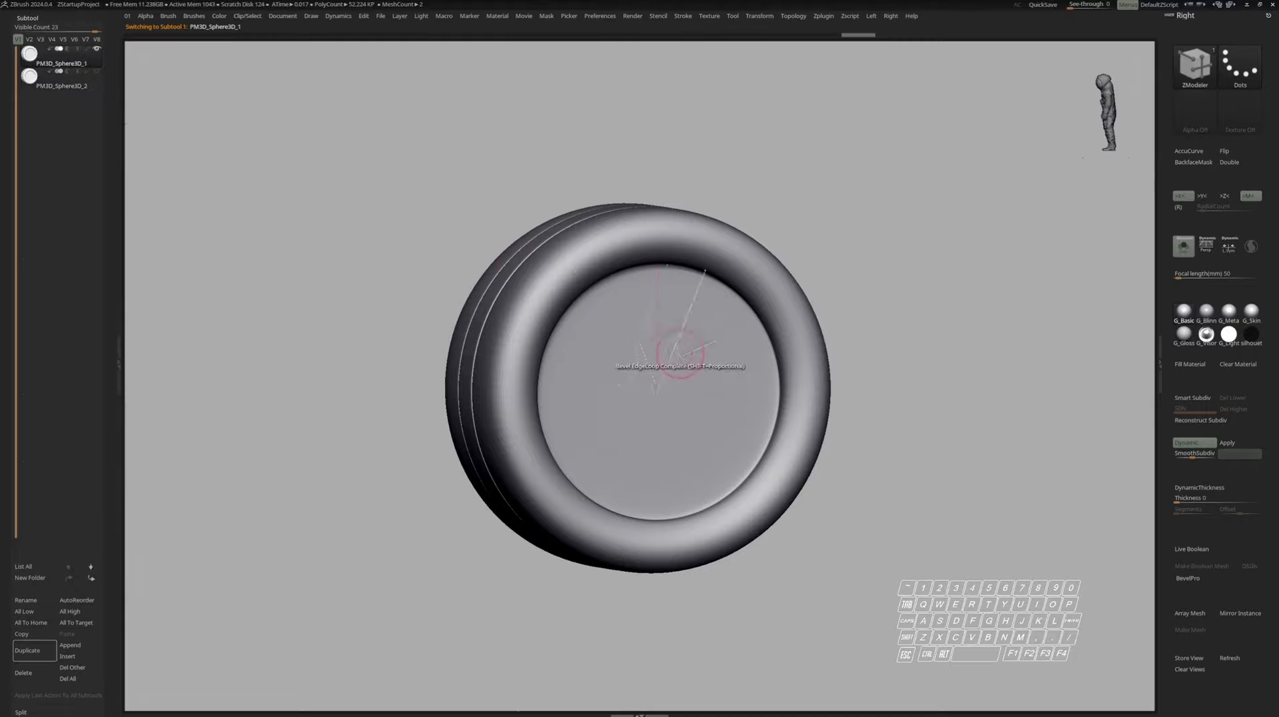
Turn off Dynamic subdivision on the original wheel and set the polygon action to QMesh with Polygroup All
key(shift+f)
ctrl+right_drag(697, 389, 721, 411)
right_drag(721, 411, 728, 366)
key(shift+f)
click(1197, 444)
key(shift+f)
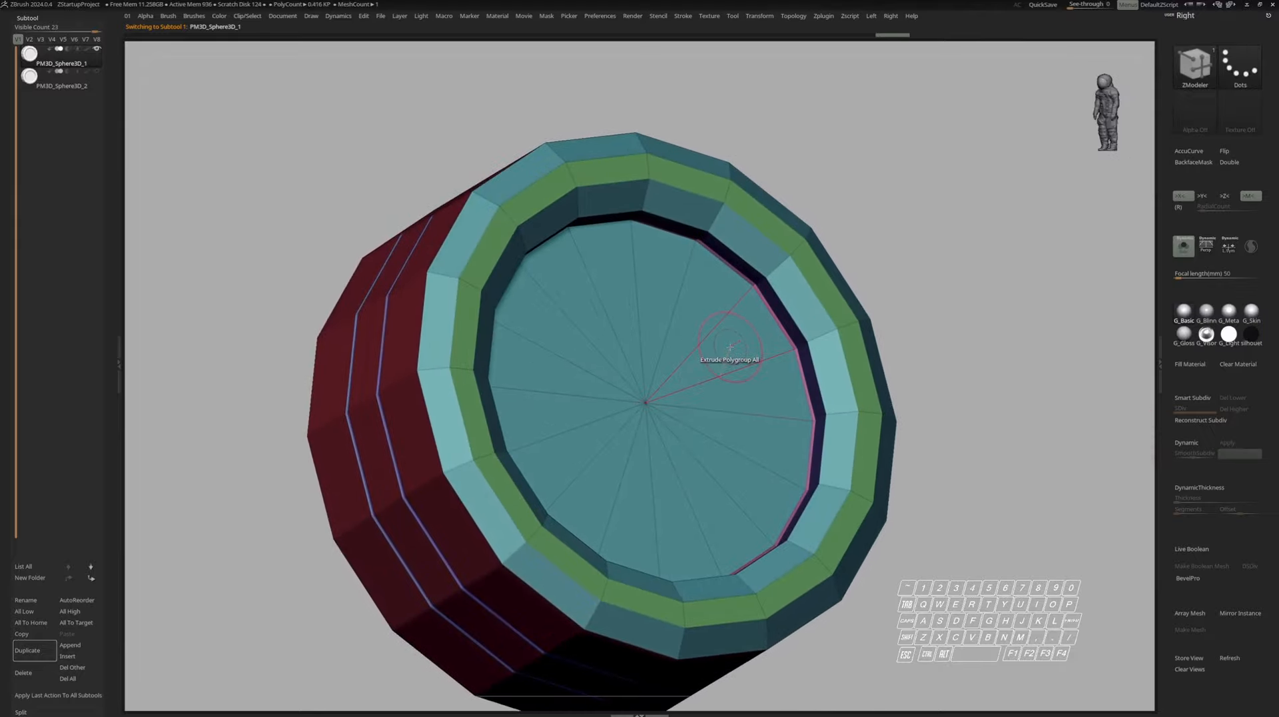
key(space)
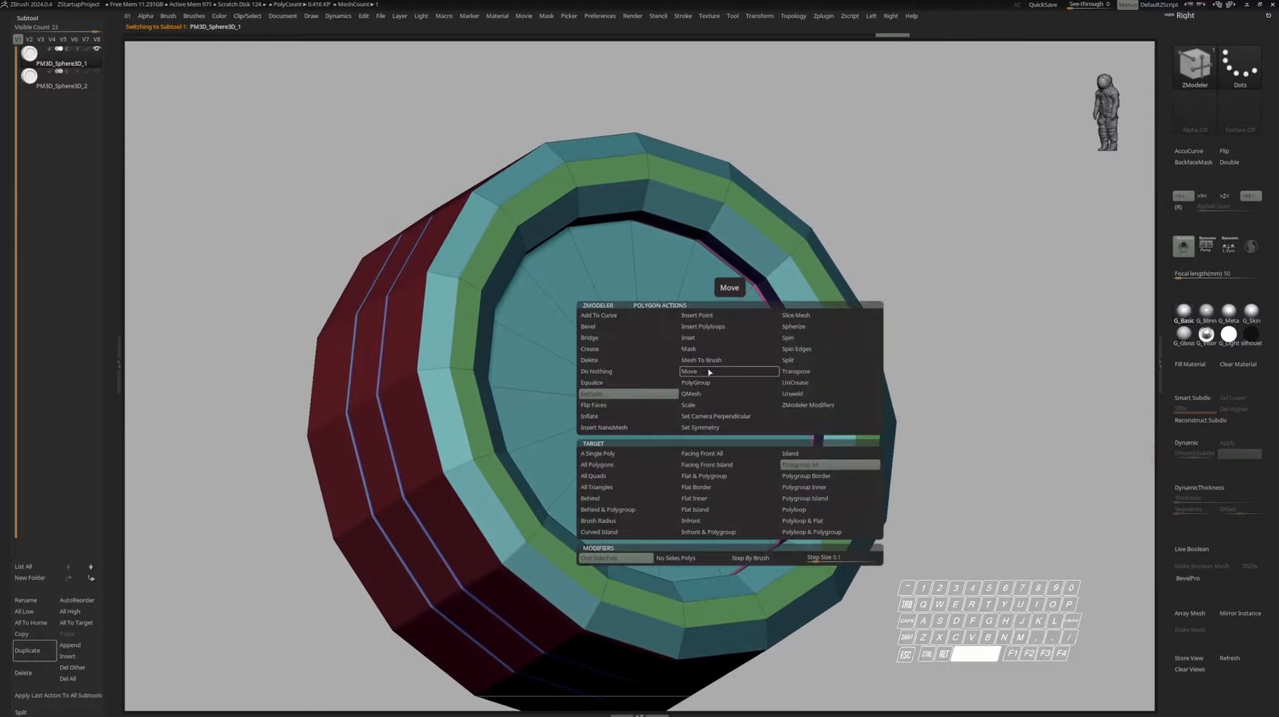
click(704, 393)
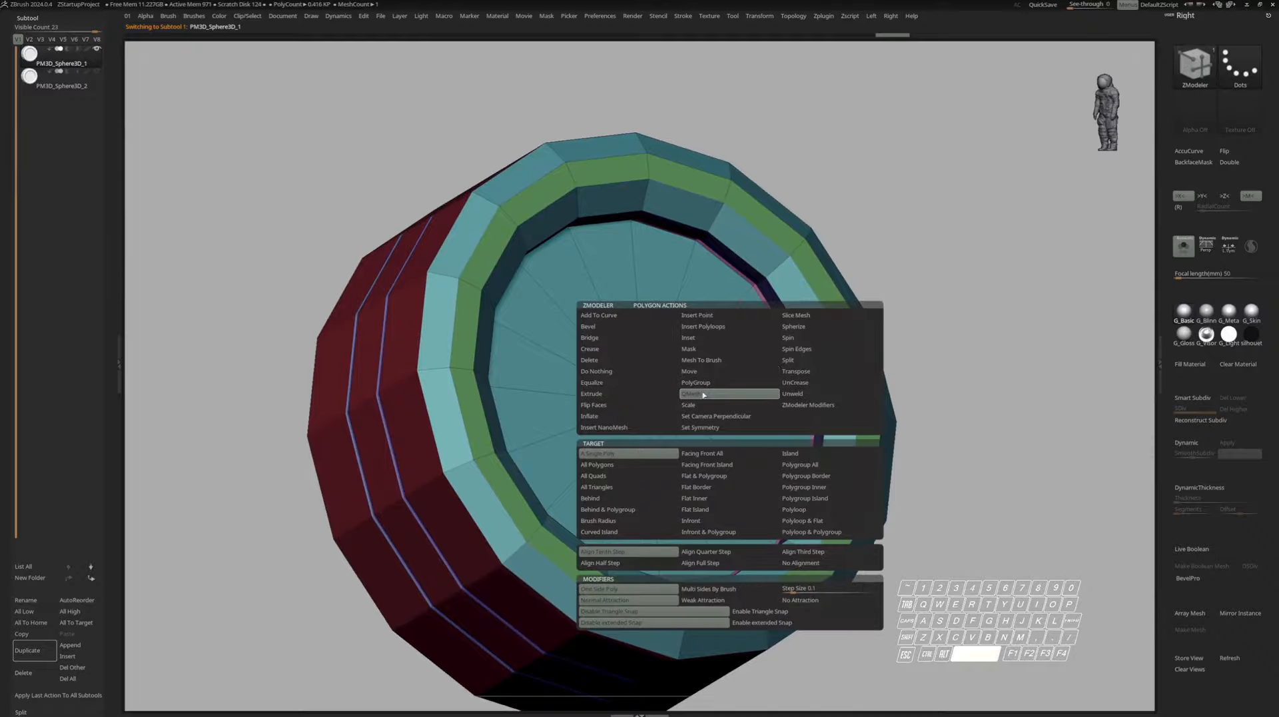
click(801, 465)
Isolate the flat central discs of both end faces and group them into one new polygroup
right_drag(703, 383, 701, 407)
ctrl+shift+click(653, 398)
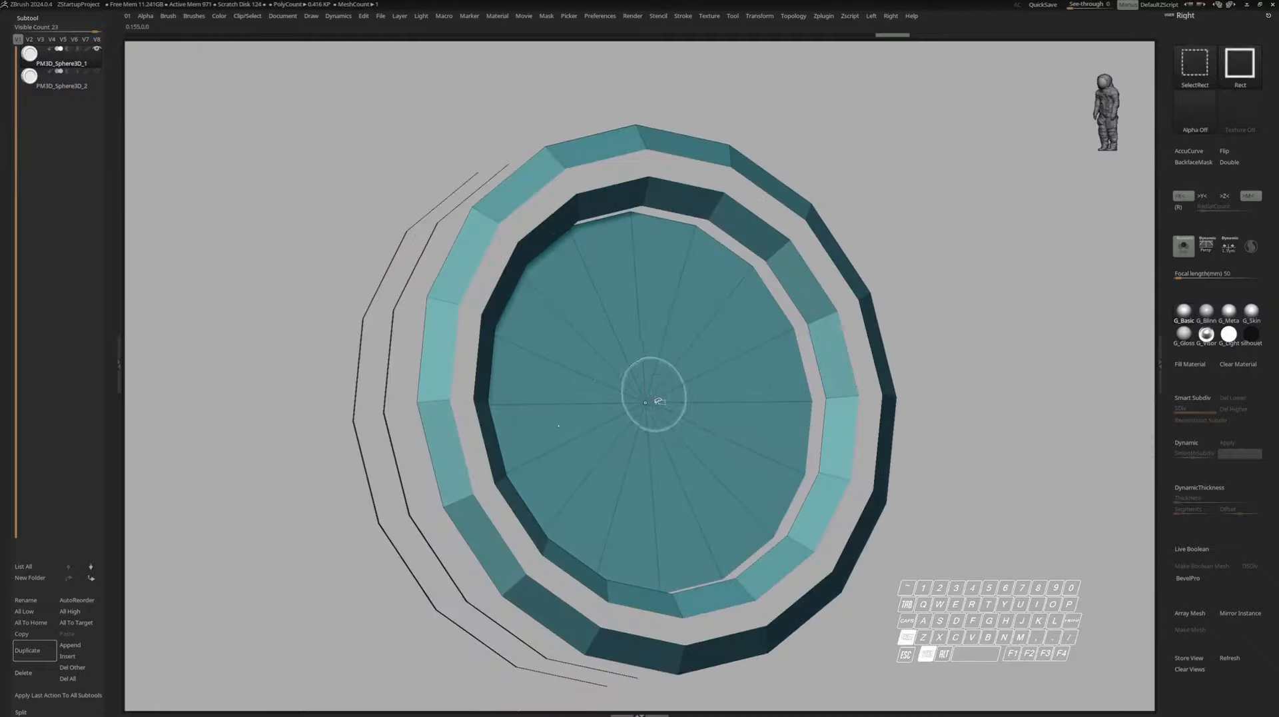
mouse_move(656, 399)
right_down()
mouse_move(672, 408)
mouse_move(607, 415)
mouse_move(642, 423)
mouse_move(638, 441)
right_up()
key(r)
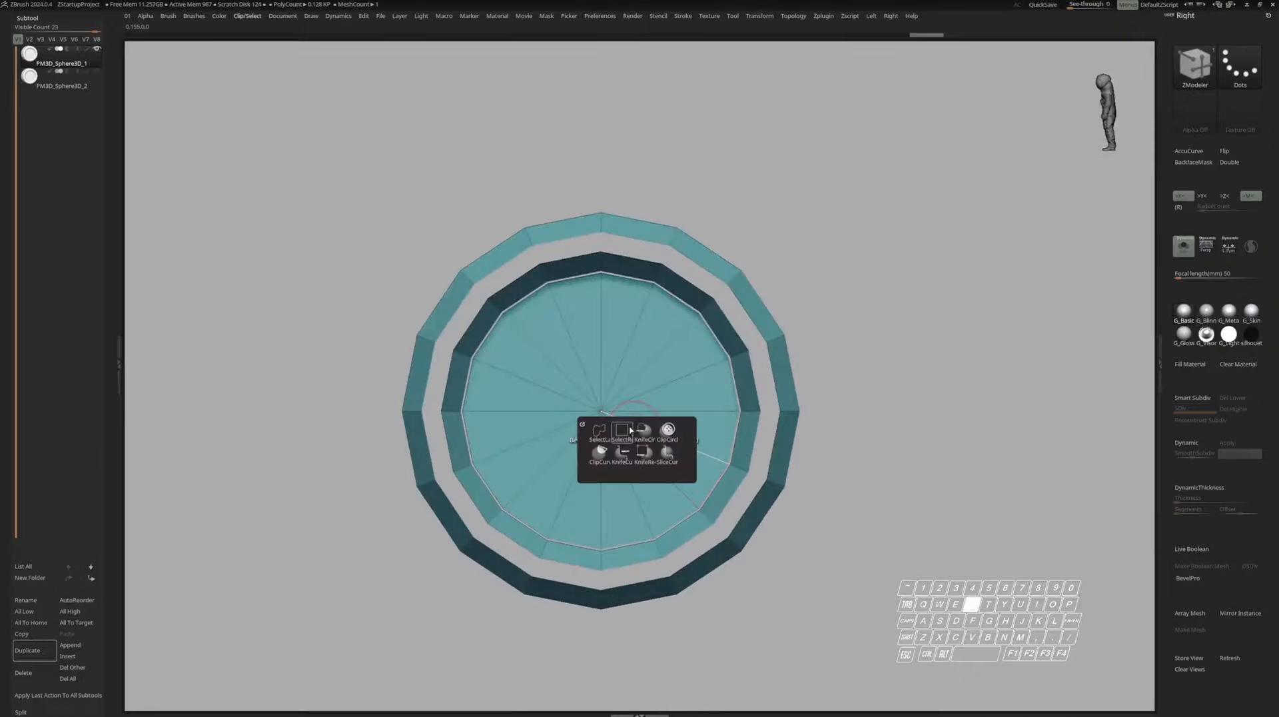
ctrl+shift+click(619, 436)
ctrl+shift+click(620, 443)
ctrl+shift+drag(581, 400, 635, 449)
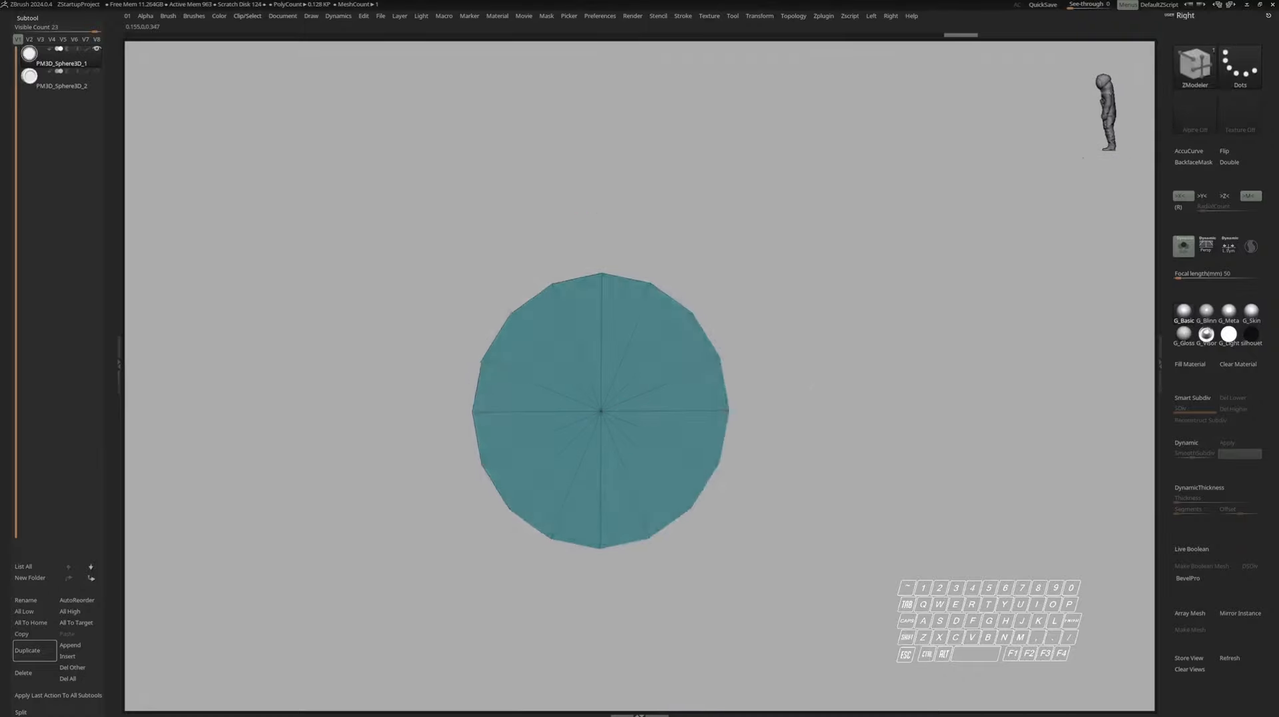
mouse_move(645, 456)
right_down()
mouse_move(758, 391)
mouse_move(486, 411)
right_up()
key(ctrl+w)
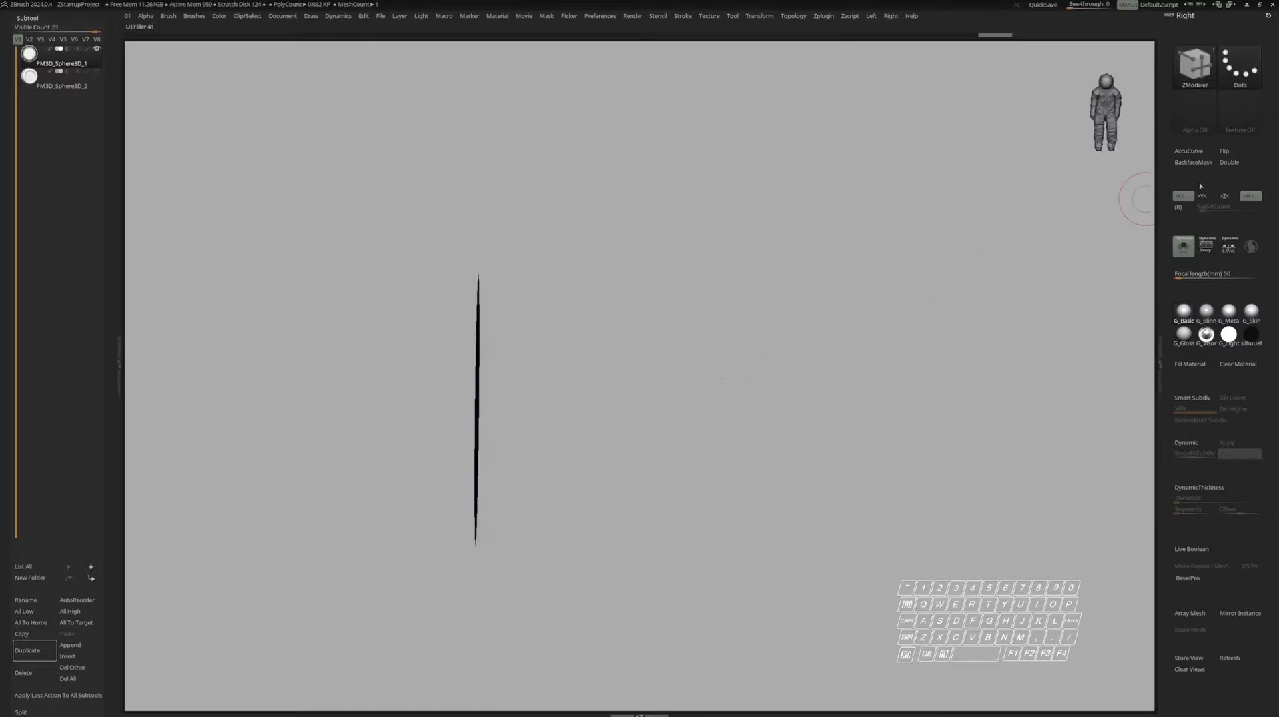
Turn on Double-sided display and show the whole wheel with its polyframe
click(1232, 166)
right_drag(820, 360, 757, 380)
key(shift+f)
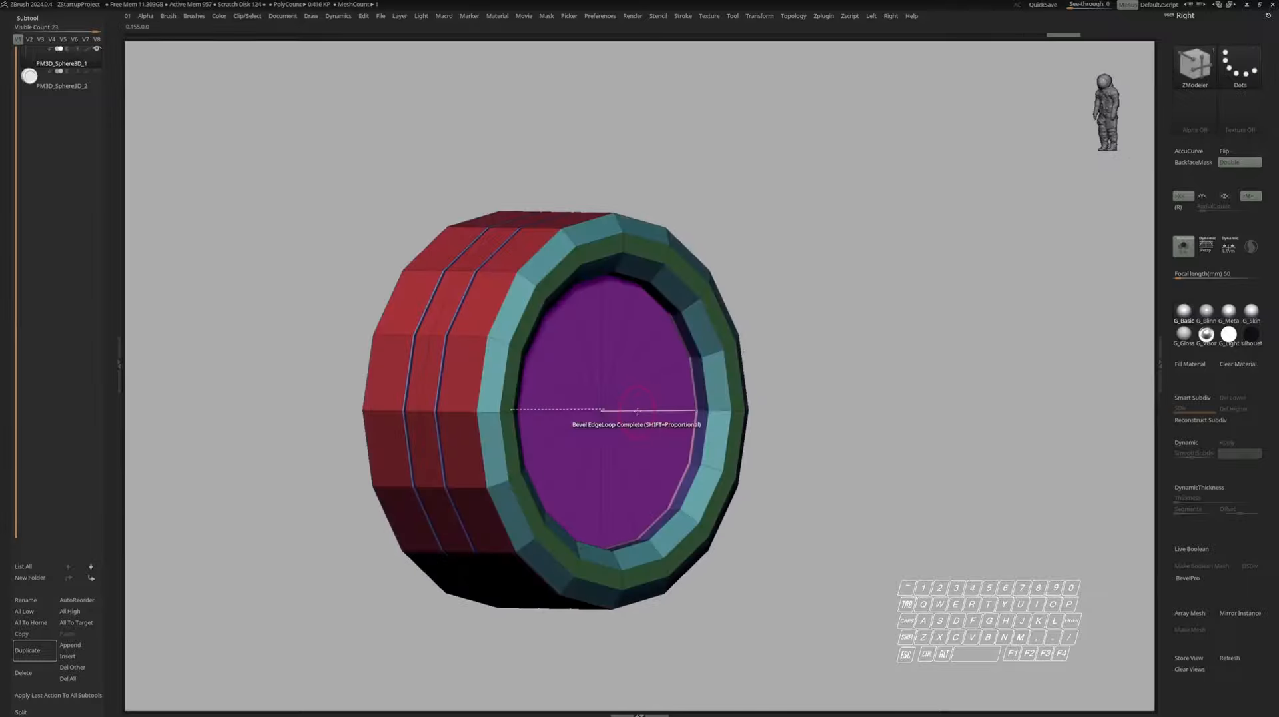
Push the central discs inward with QMesh Polygroup All until they open a hole through the wheel
right_drag(619, 416, 674, 375)
drag(674, 375, 585, 385)
right_drag(585, 386, 400, 408)
right_drag(507, 409, 645, 385)
Examine the opened ring at an angle with polyframe off and Dynamic subdivision on
key(shift+f)
right_drag(595, 426, 644, 408)
alt+right_drag(644, 408, 694, 395)
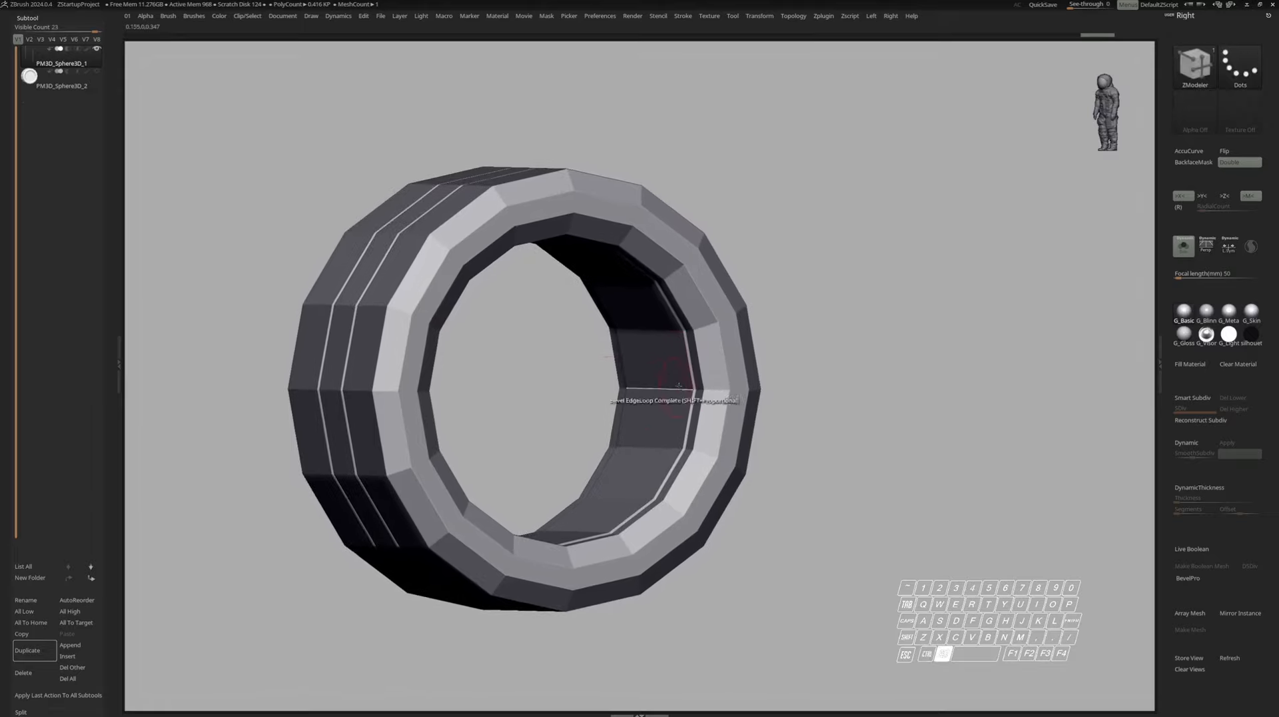
click(1198, 443)
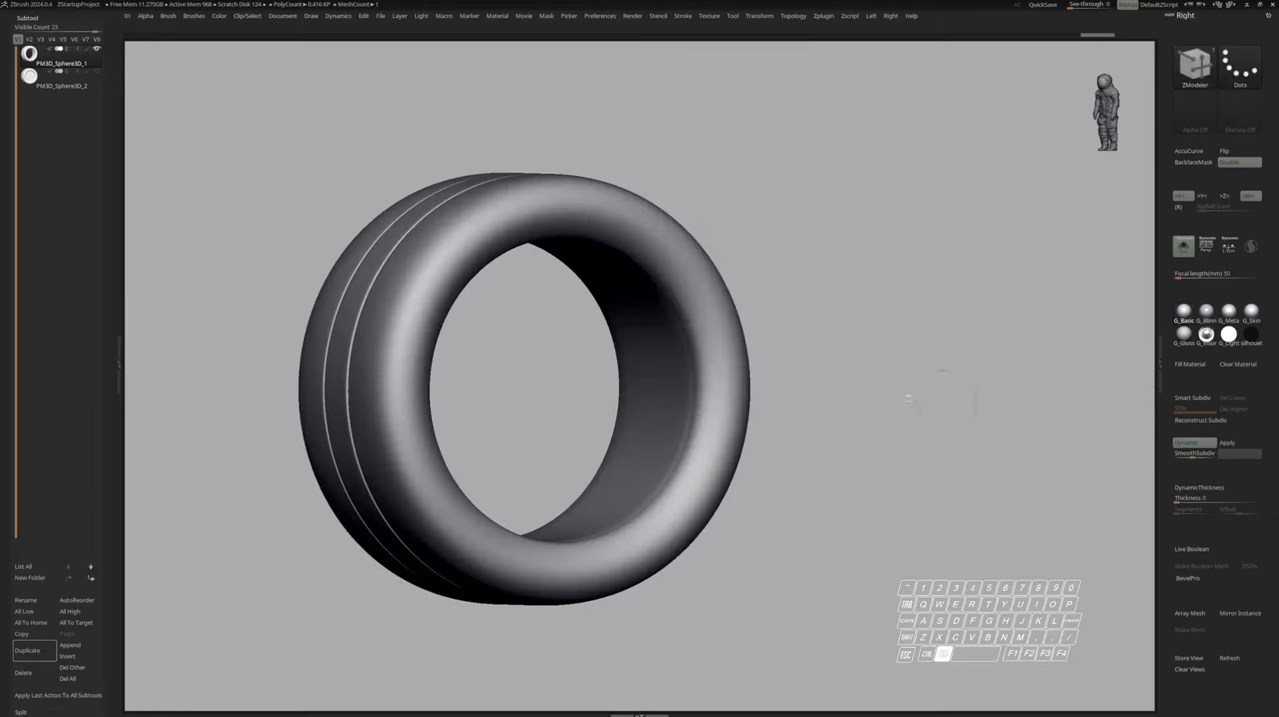
right_drag(934, 397, 857, 404)
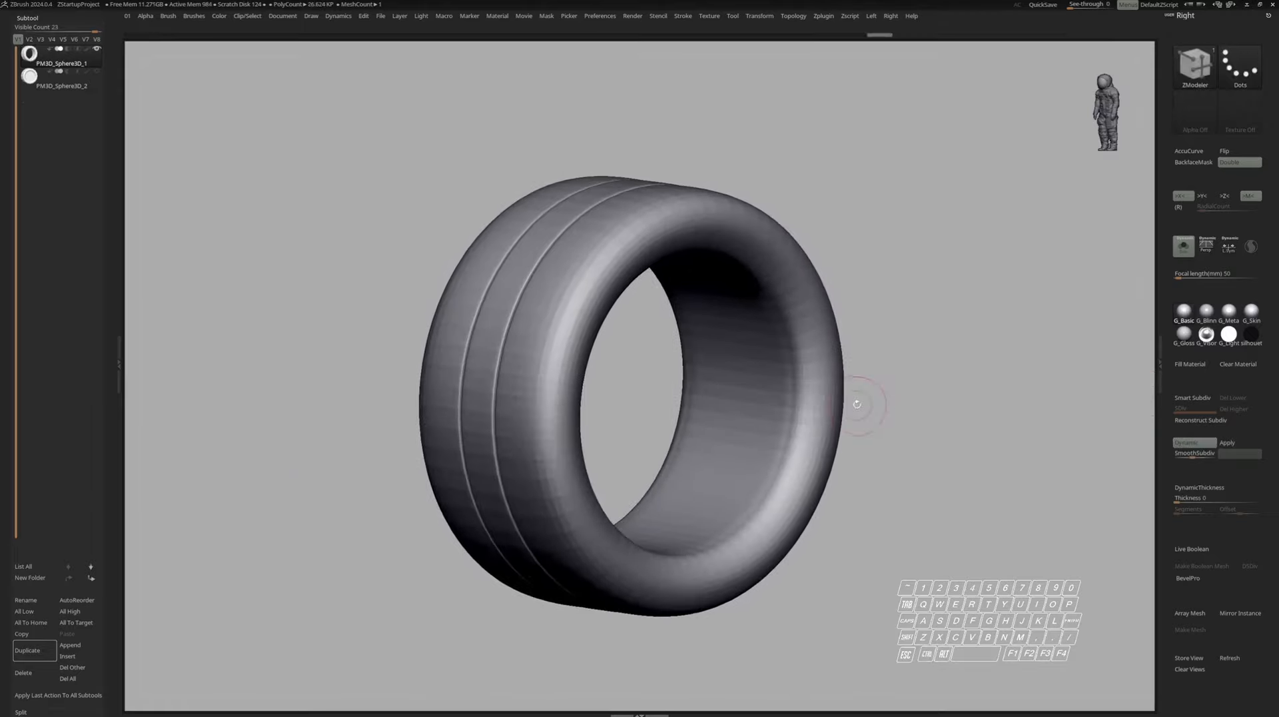
With Dynamic subdivision off, delete the extra edge loops beside the pink strips inside the hole using the Insert edge action
click(1204, 441)
key(shift+f)
ctrl+right_drag(732, 454, 886, 453)
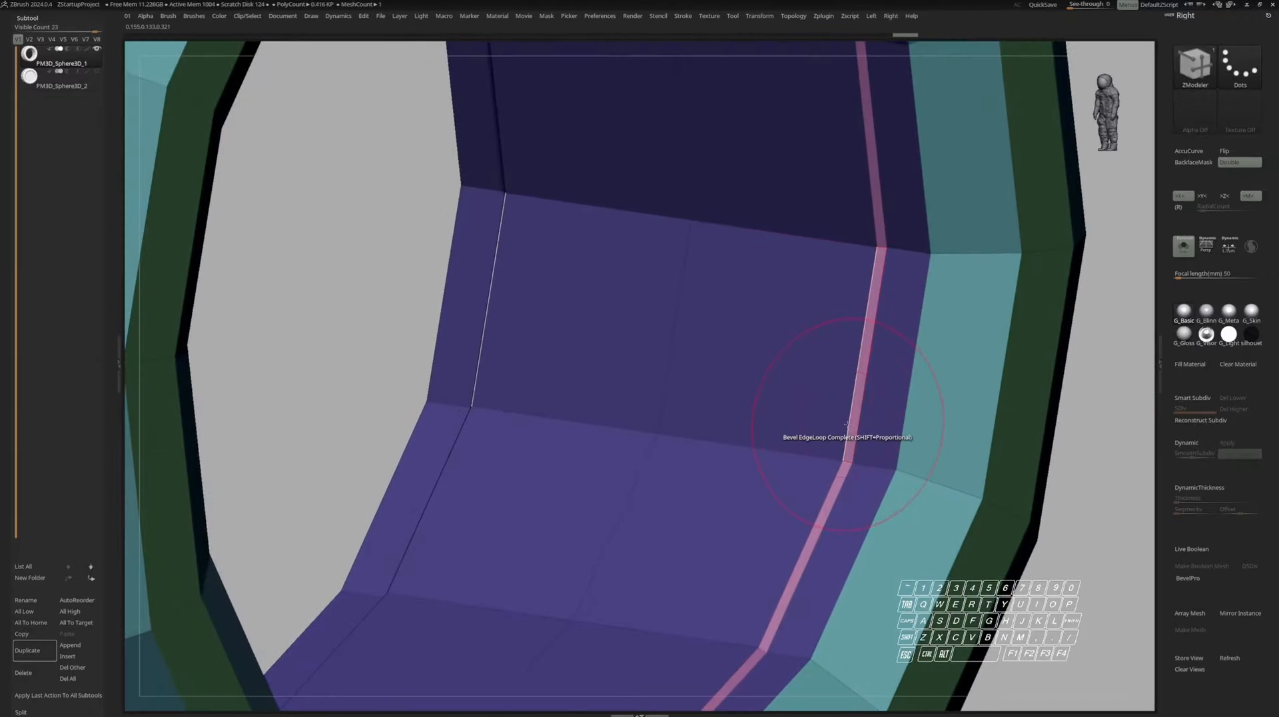
key(space)
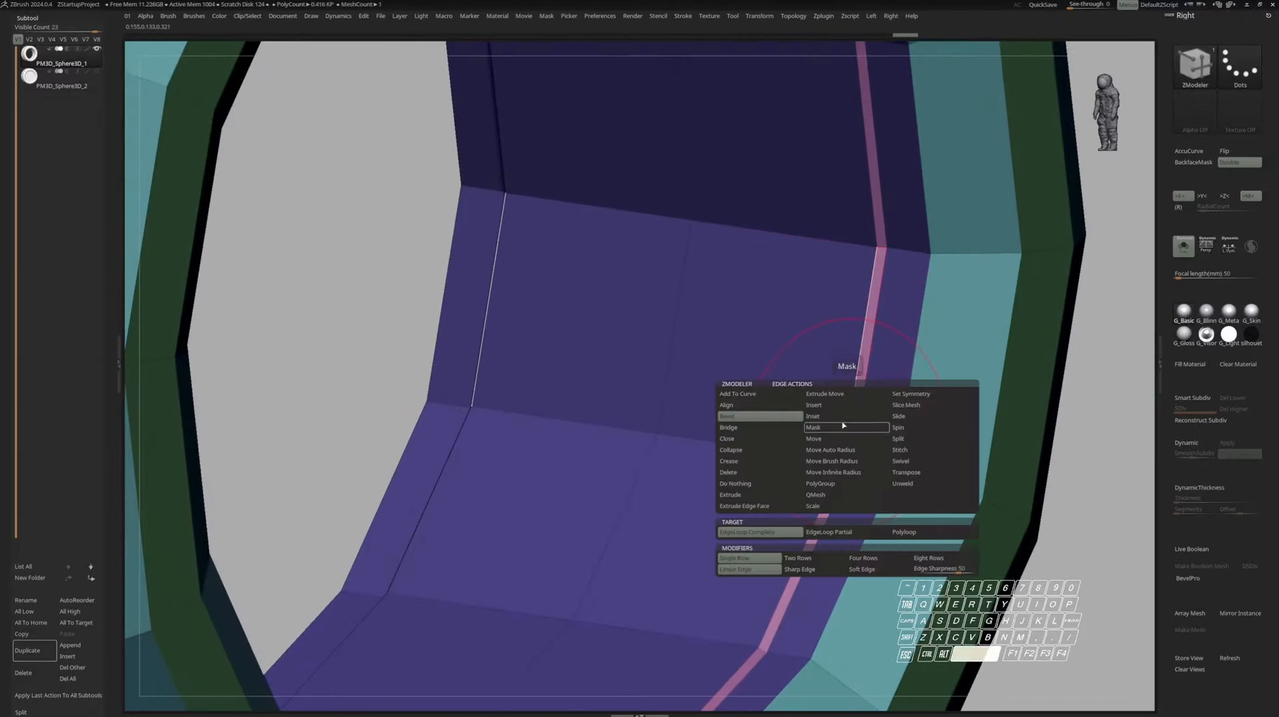
click(816, 495)
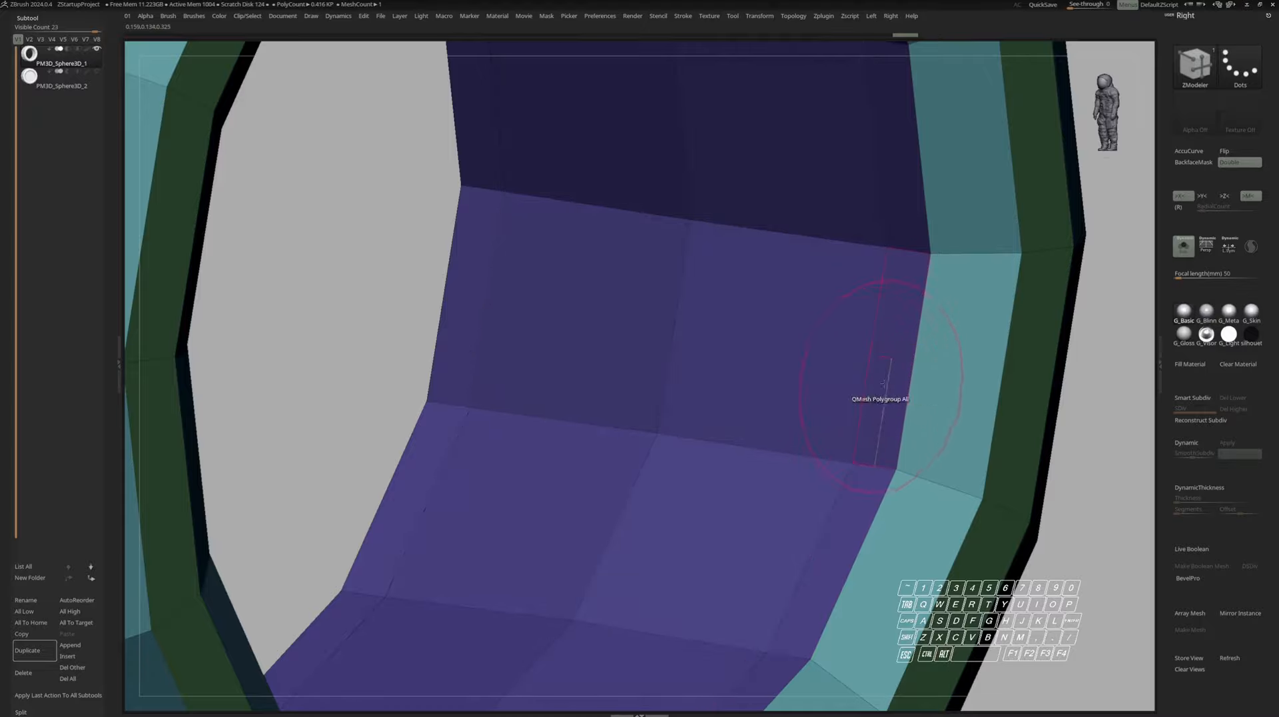
key(f)
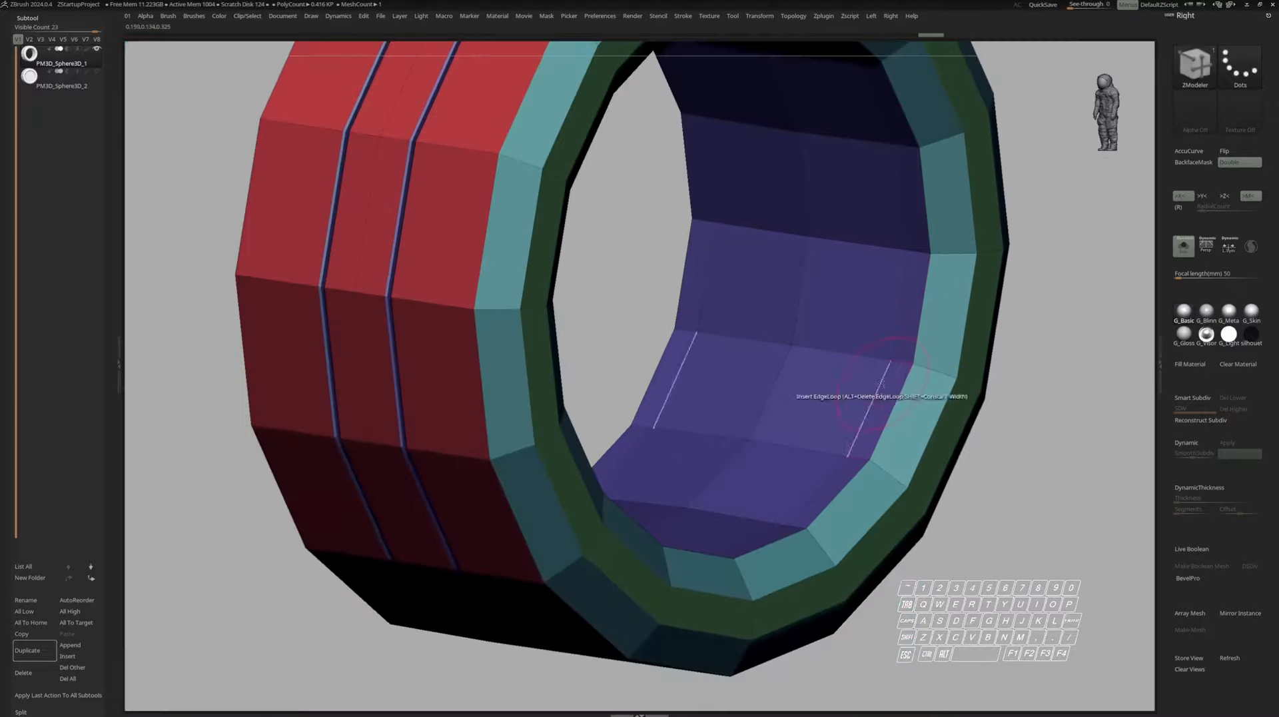
Turn Dynamic subdivision back on and color the tire dark grey
click(1193, 442)
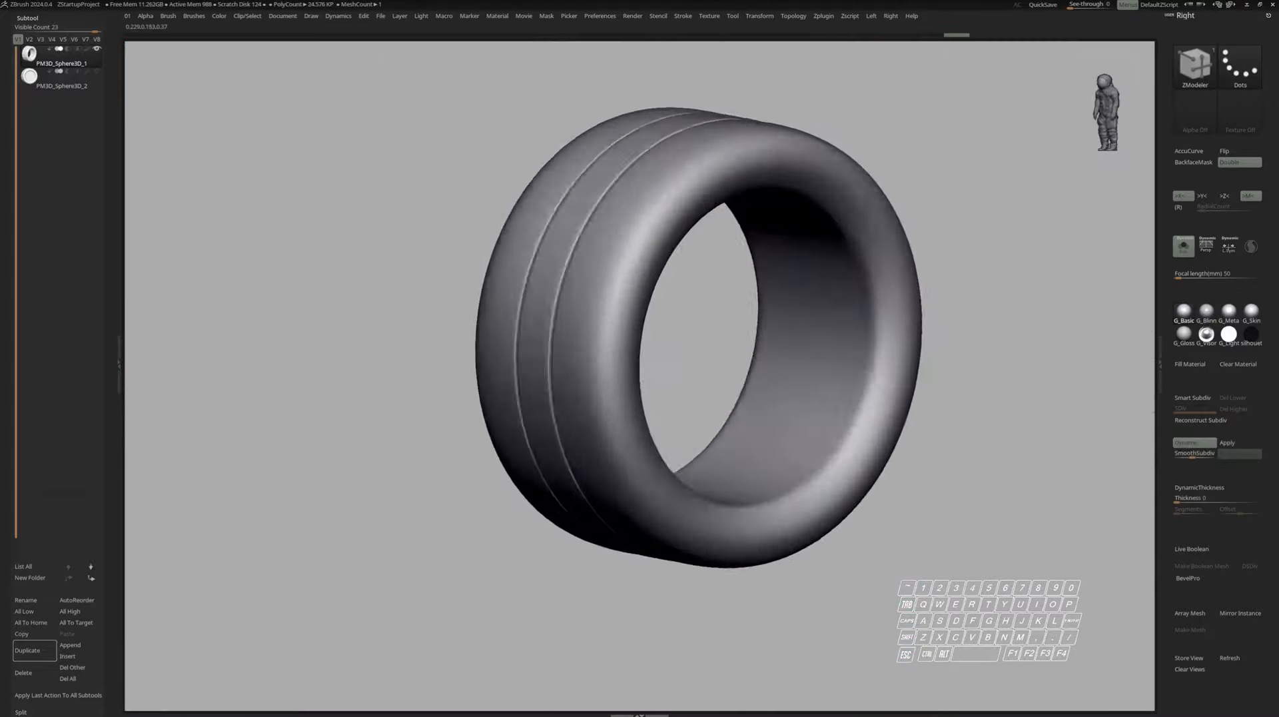
drag(846, 433, 871, 413)
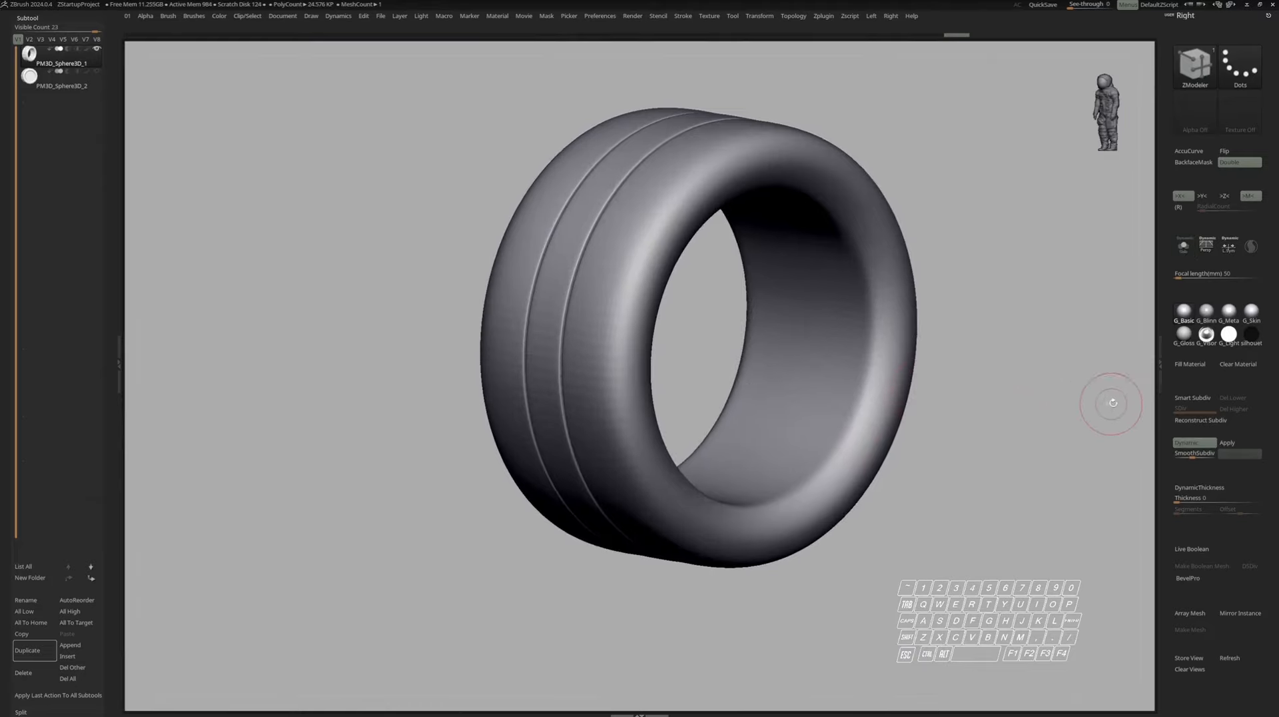
key(Tab)
click(1096, 347)
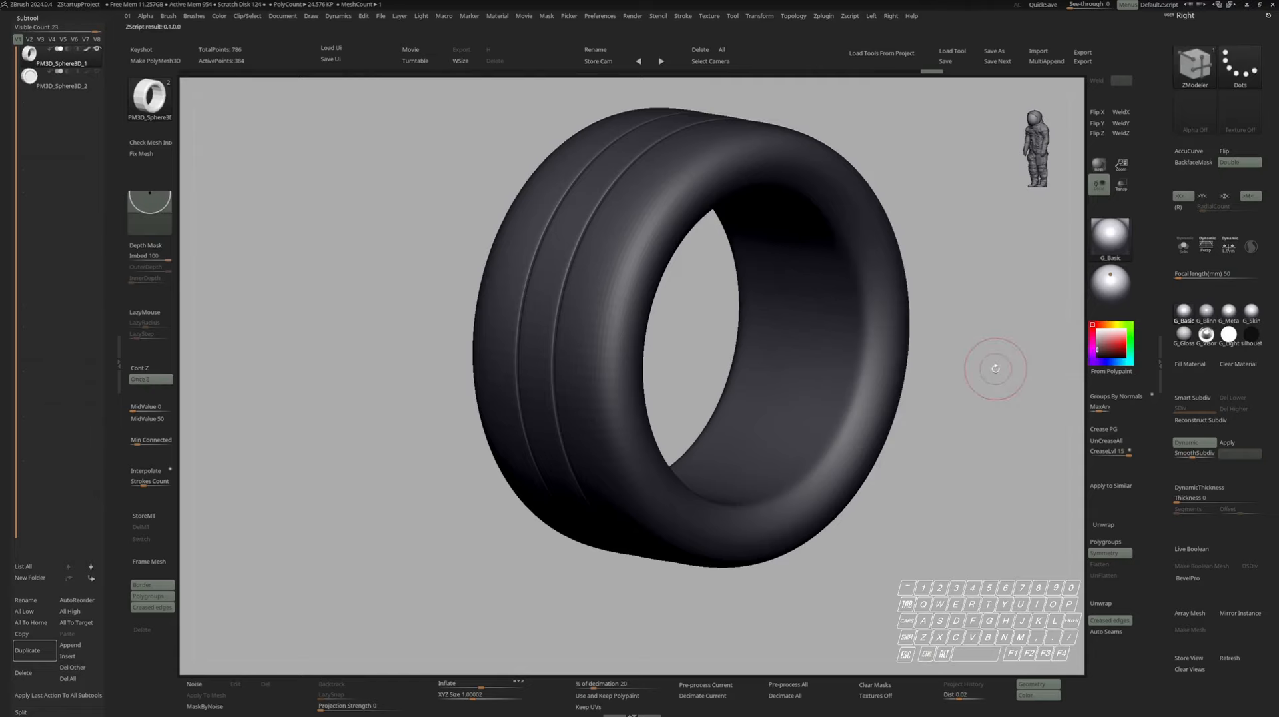
key(Tab)
Raise the tire's SmoothSubdiv level to 5 with Dynamic subdivision on
mouse_move(940, 388)
mouse_down()
mouse_move(967, 379)
mouse_move(941, 372)
mouse_up()
alt+drag(940, 372, 929, 393)
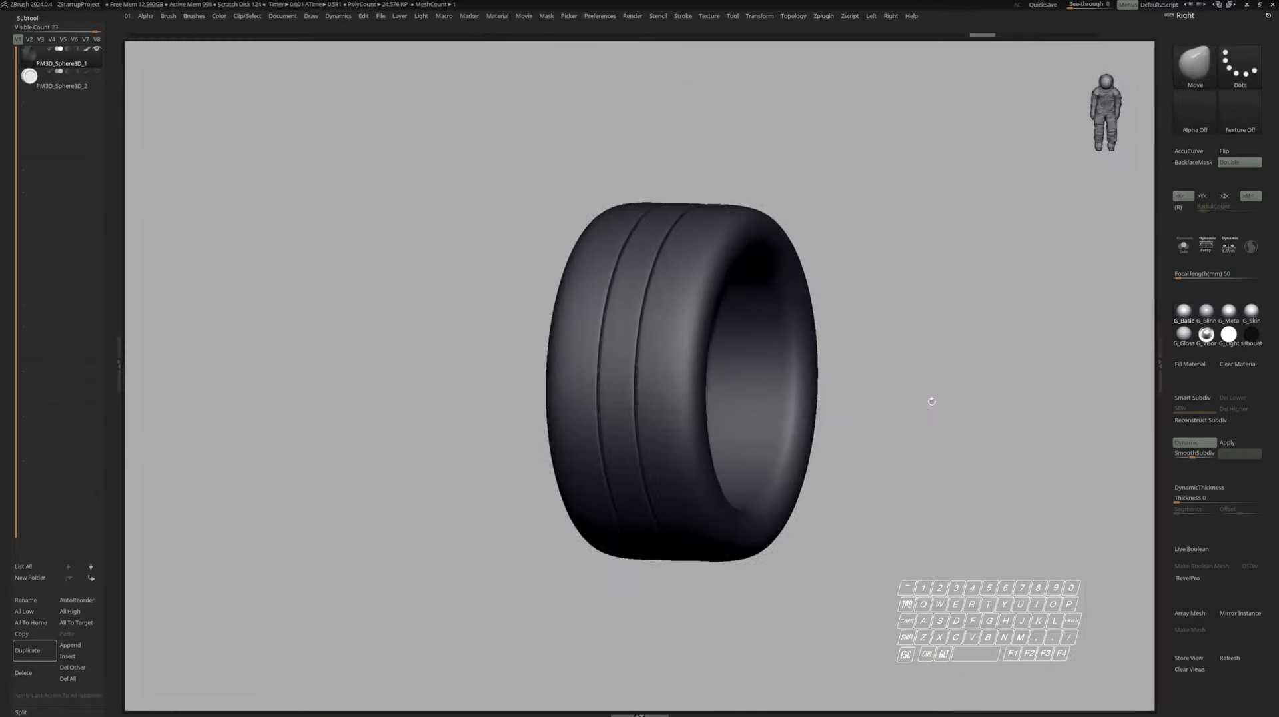
drag(868, 389, 940, 399)
drag(1194, 436, 1172, 433)
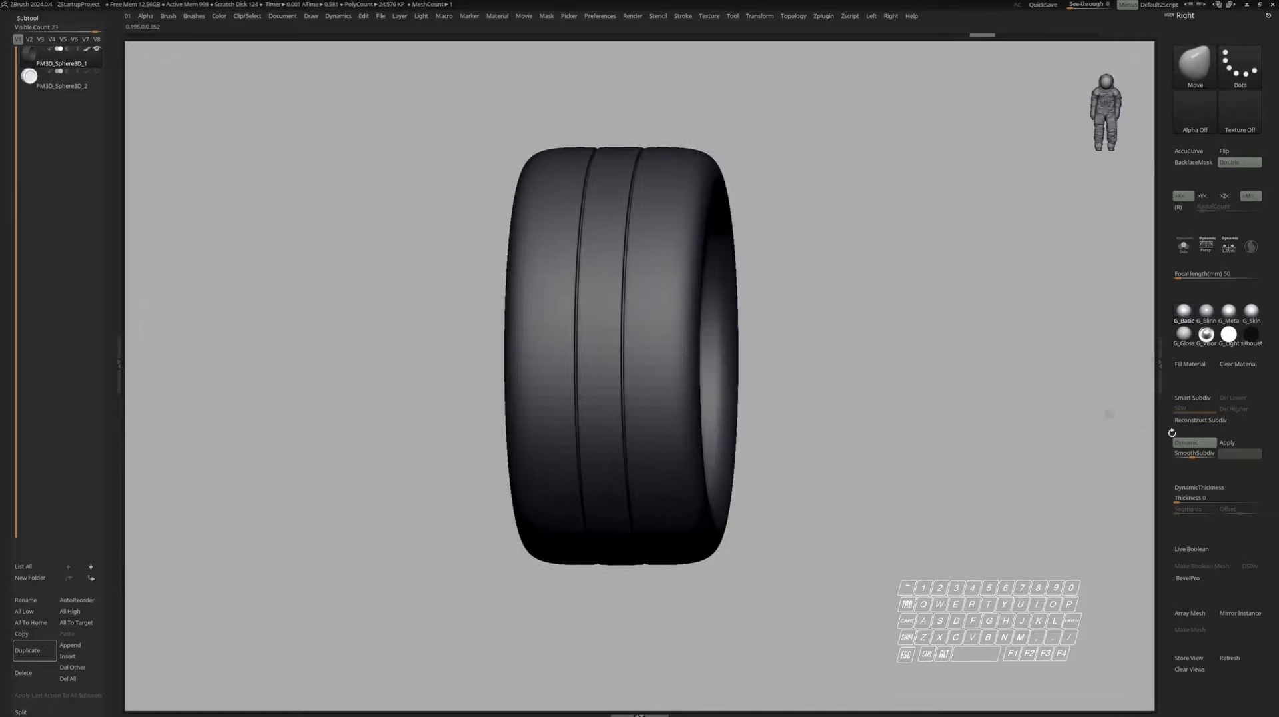
click(1198, 446)
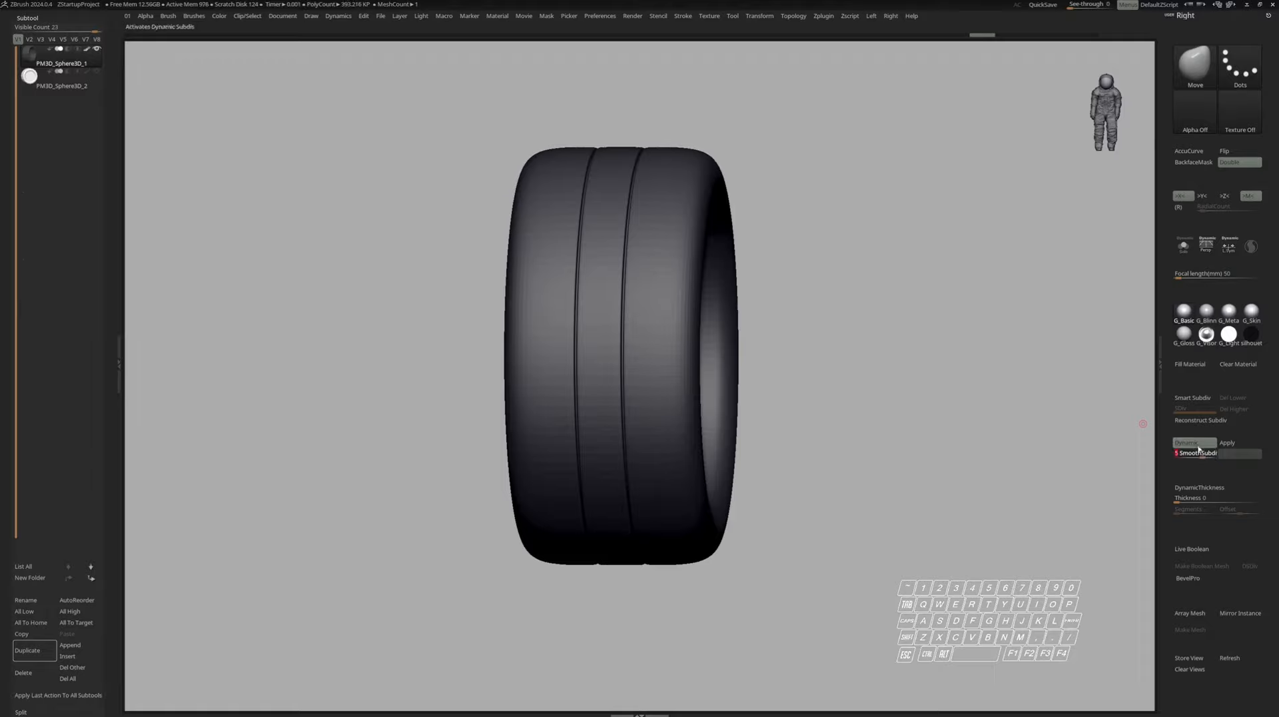
Choose the MeshExtrudePropDepth masking brush for extruding new geometry from the front of the tread
mouse_move(683, 340)
right_down()
mouse_move(669, 346)
mouse_move(679, 340)
mouse_move(679, 358)
right_up()
alt+right_drag(679, 358, 668, 370)
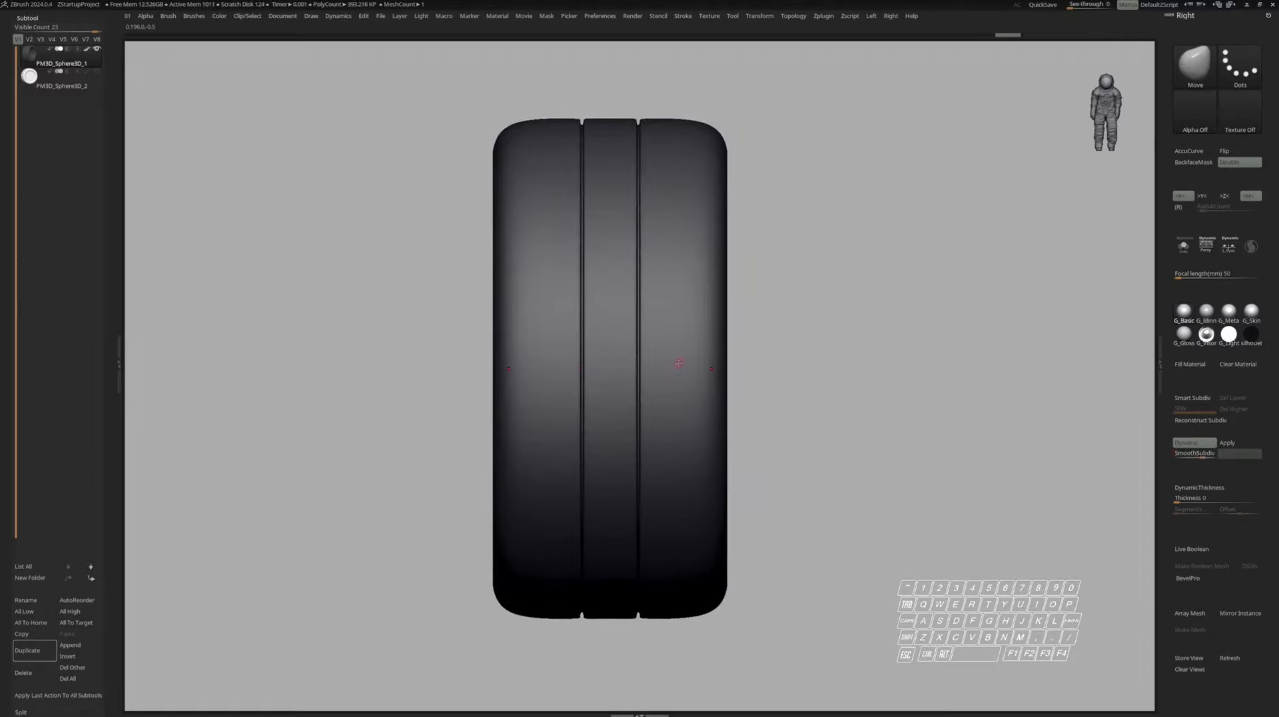
mouse_move(696, 367)
right_down()
mouse_move(613, 370)
mouse_move(680, 371)
right_up()
alt+right_drag(680, 372, 662, 364)
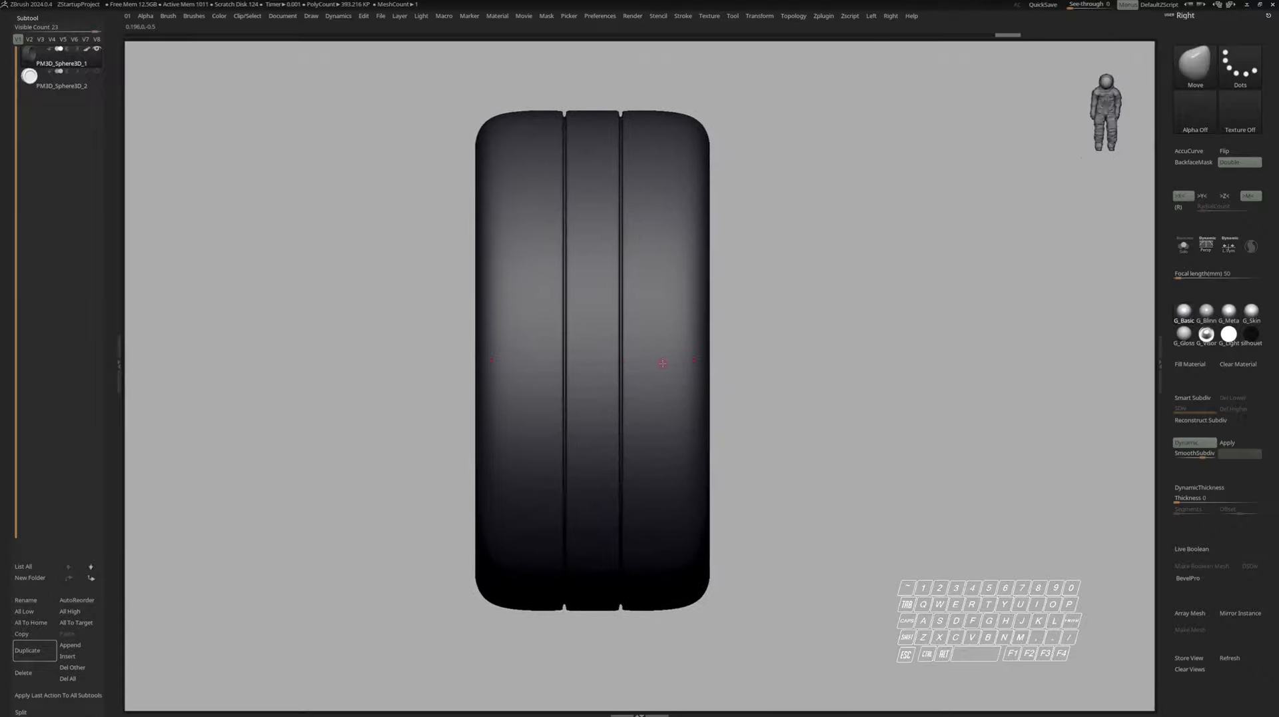
key(b)
key(m)
key(ctrl)
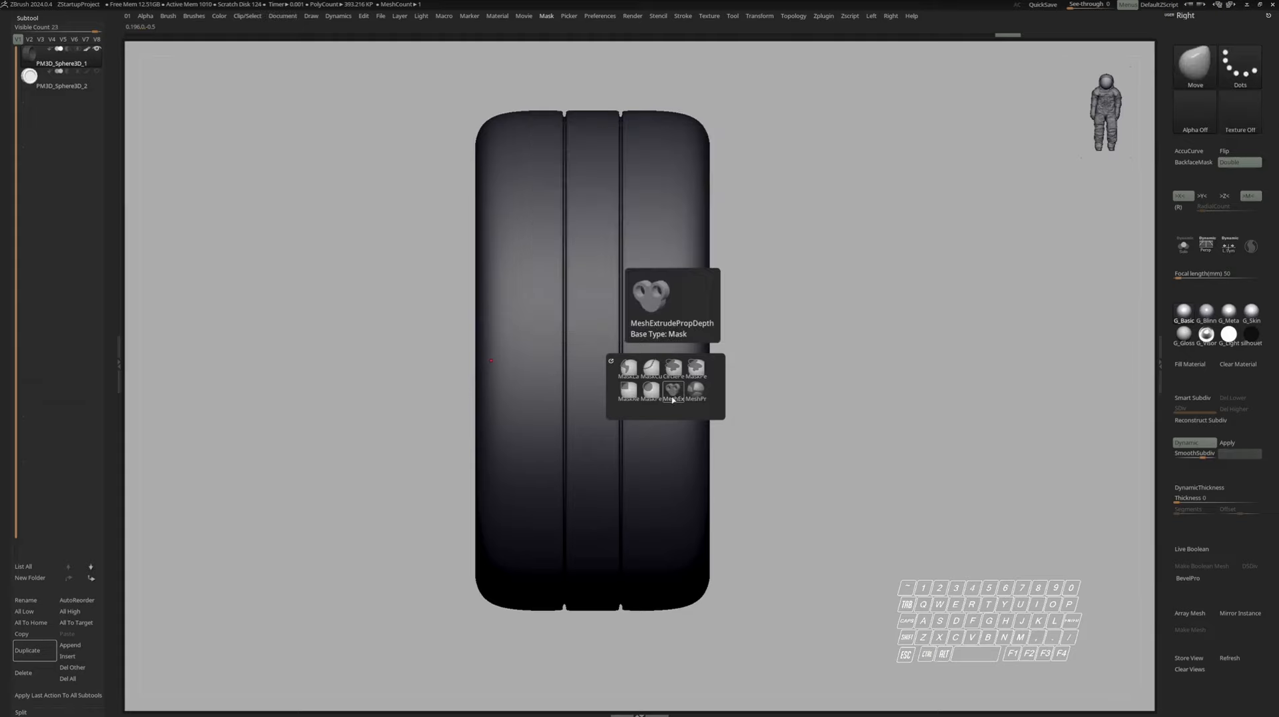
key(ctrl)
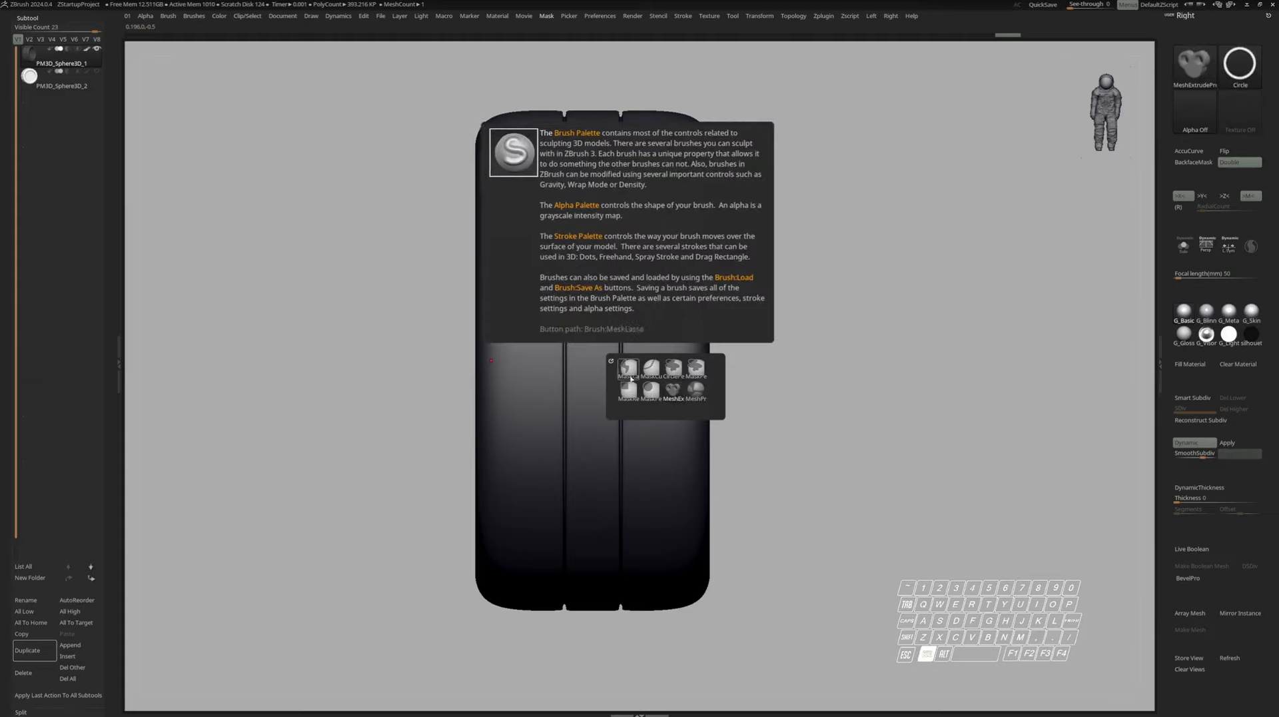
click(1192, 74)
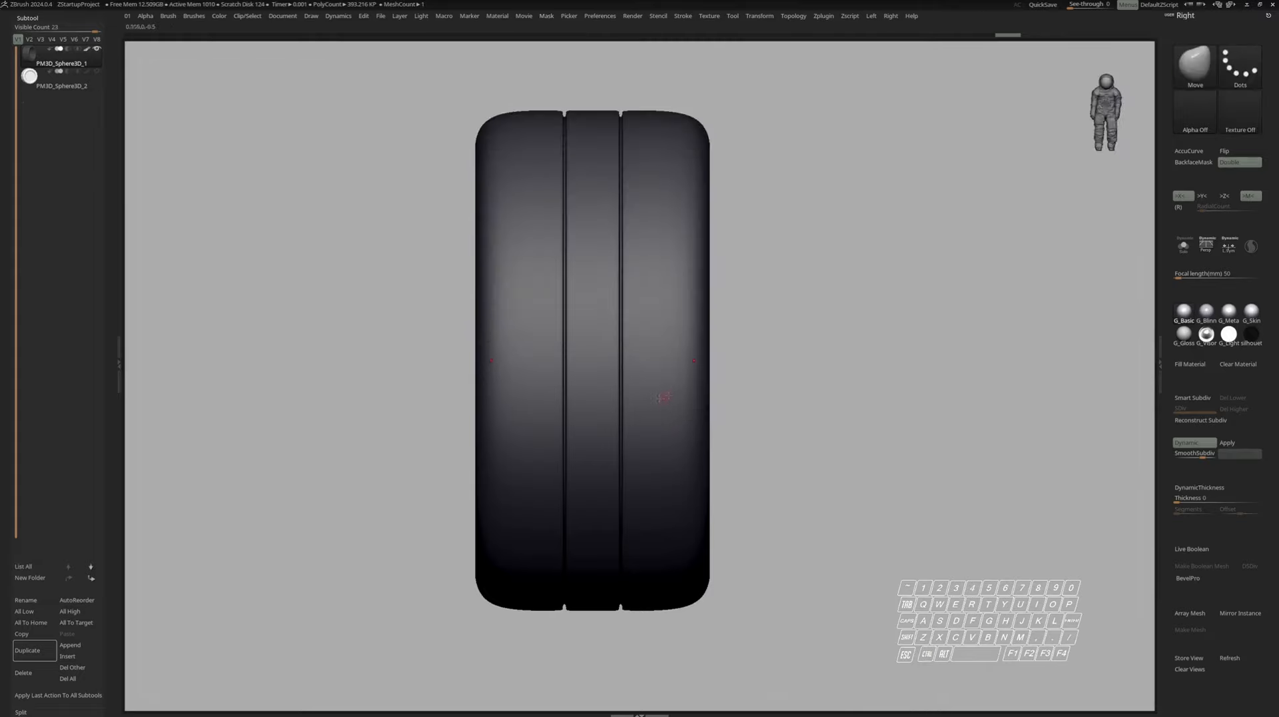
right_drag(676, 404, 643, 397)
key(ctrl)
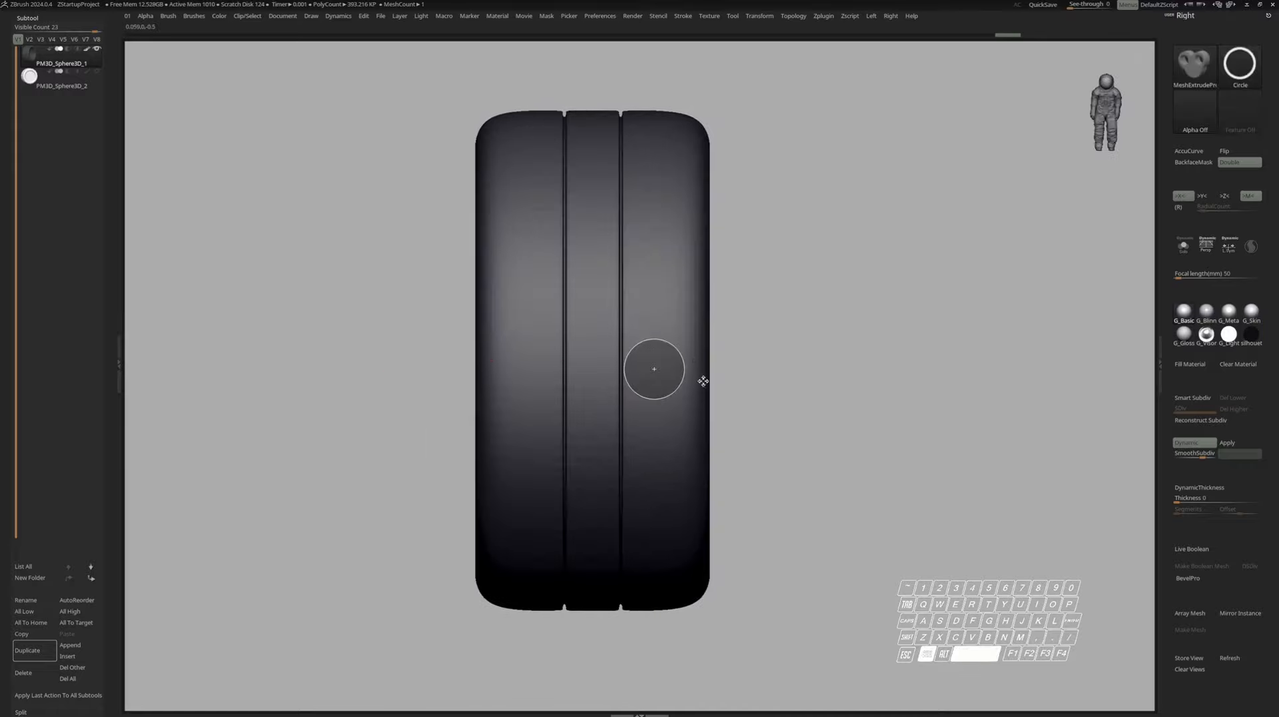
ctrl+drag(704, 381, 707, 381)
mouse_move(730, 375)
right_down()
mouse_move(543, 392)
mouse_move(690, 389)
right_up()
key(ctrl+z)
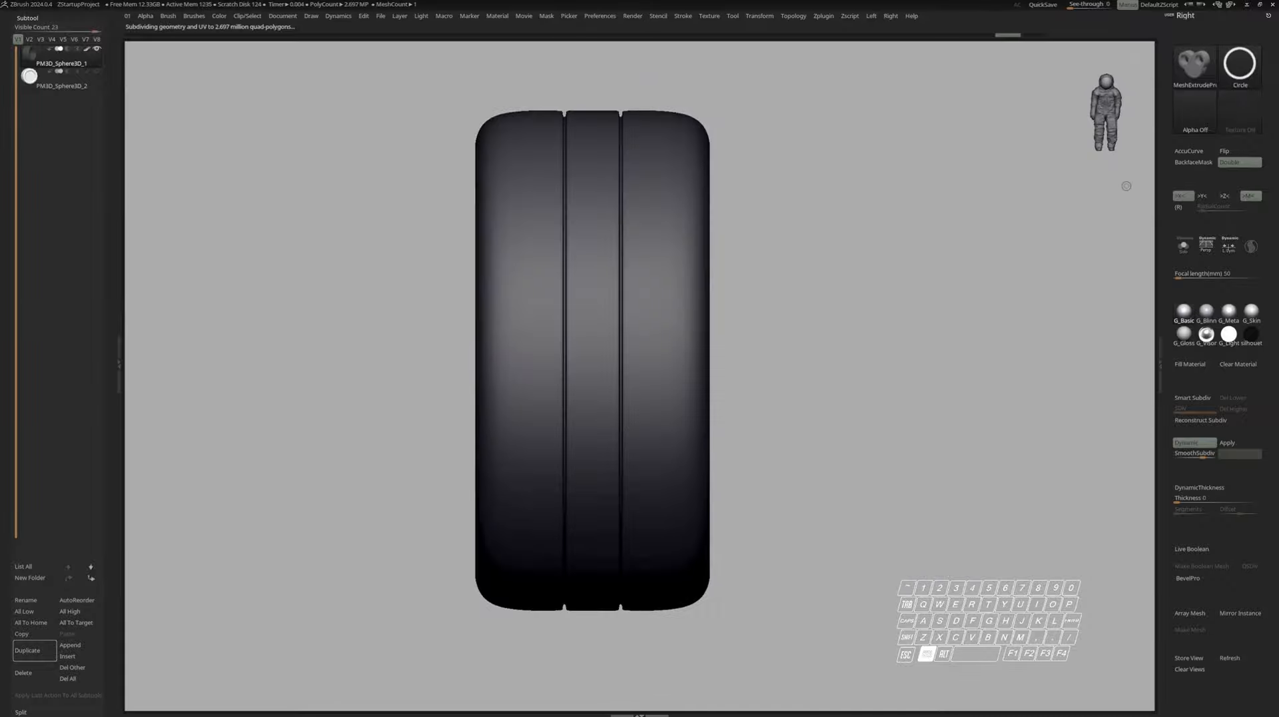
Set the brush stroke to Rect with Square off and extrude a thin horizontal bar from the groove past the tire's outer edge
click(1241, 65)
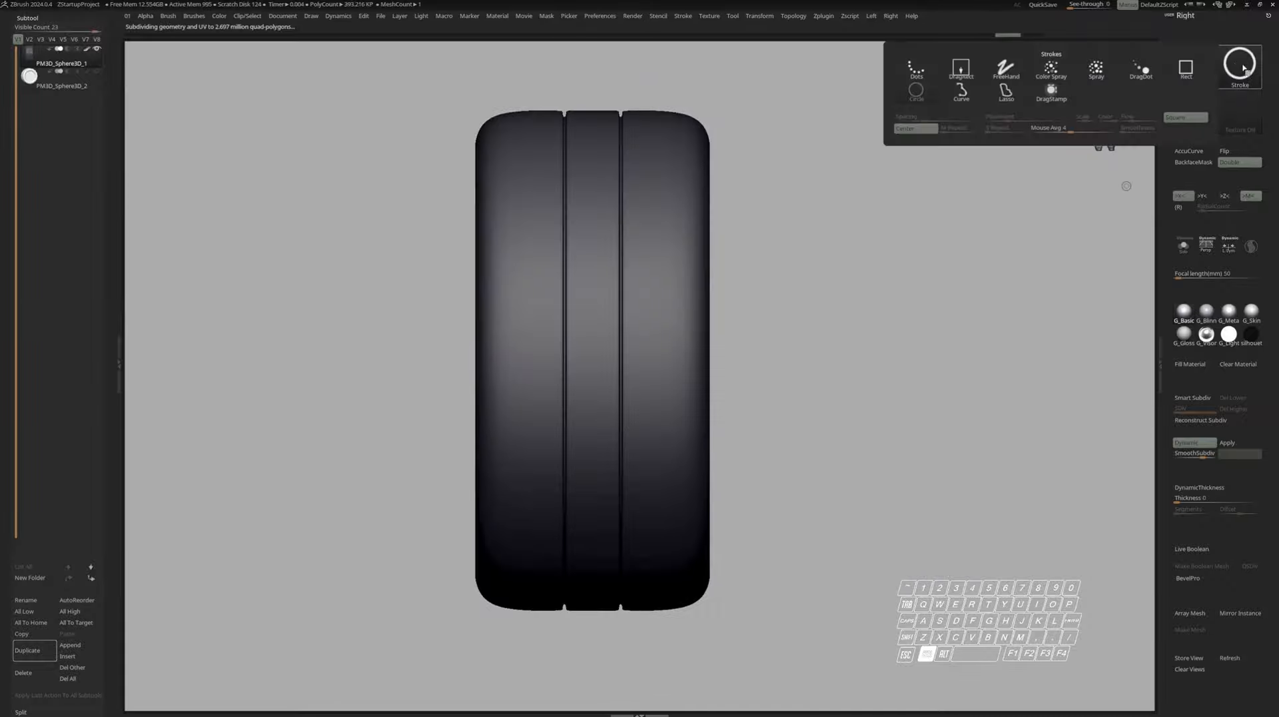
click(1186, 71)
click(1238, 66)
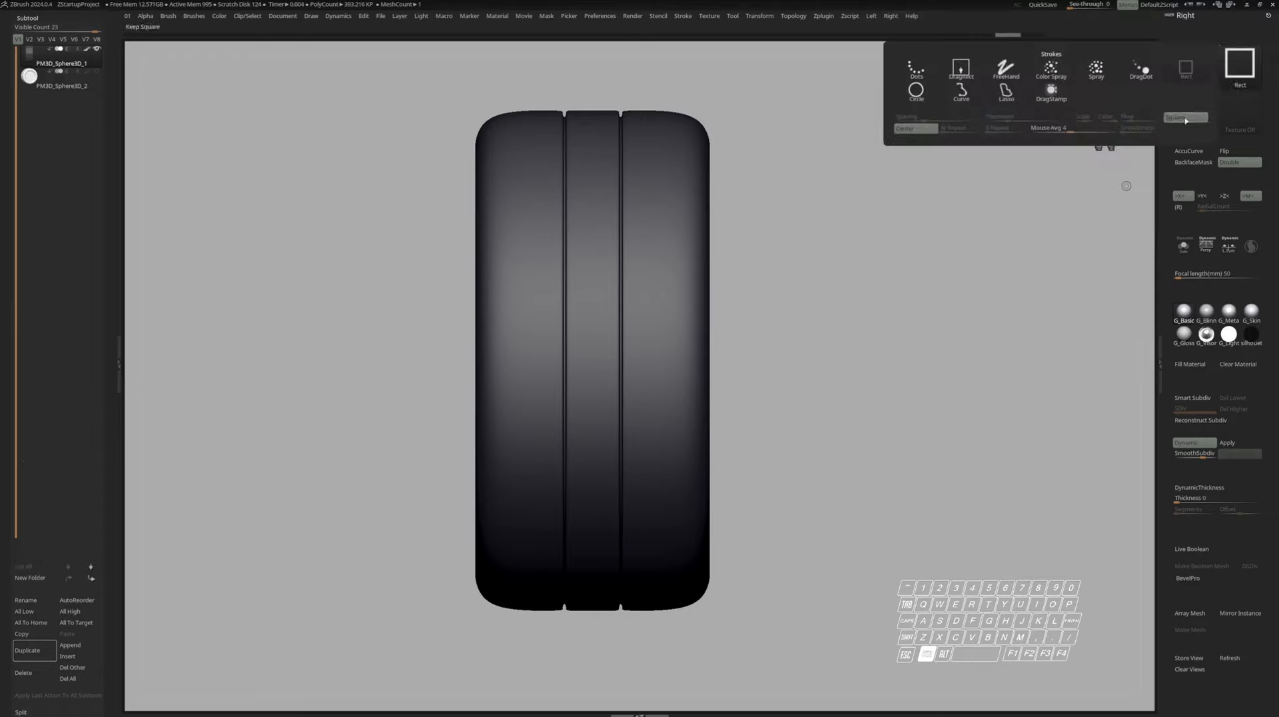
mouse_move(661, 392)
mouse_down()
mouse_move(822, 448)
mouse_move(734, 388)
mouse_move(726, 413)
mouse_move(748, 389)
mouse_move(798, 405)
mouse_move(751, 417)
mouse_move(849, 340)
mouse_move(533, 393)
mouse_move(680, 400)
mouse_up()
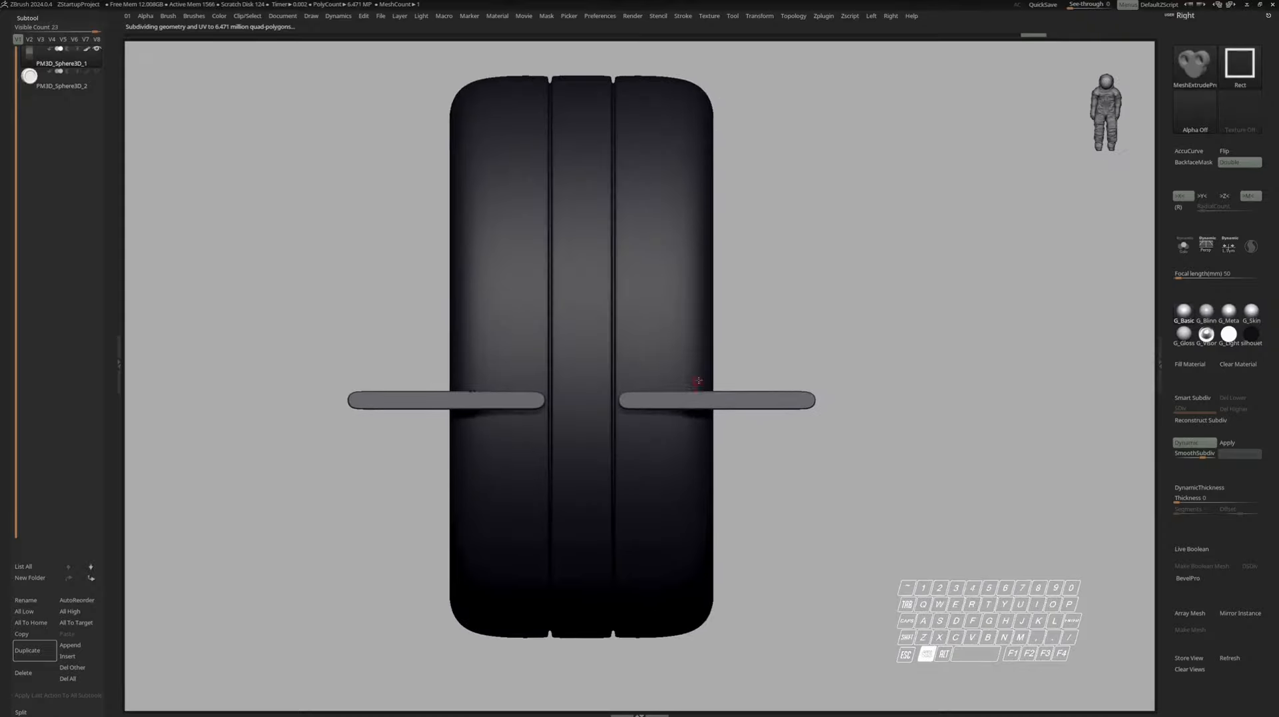
key(ctrl+z)
mouse_move(597, 388)
ctrl+mouse_down()
mouse_move(686, 408)
mouse_move(736, 365)
mouse_move(765, 368)
ctrl+mouse_up()
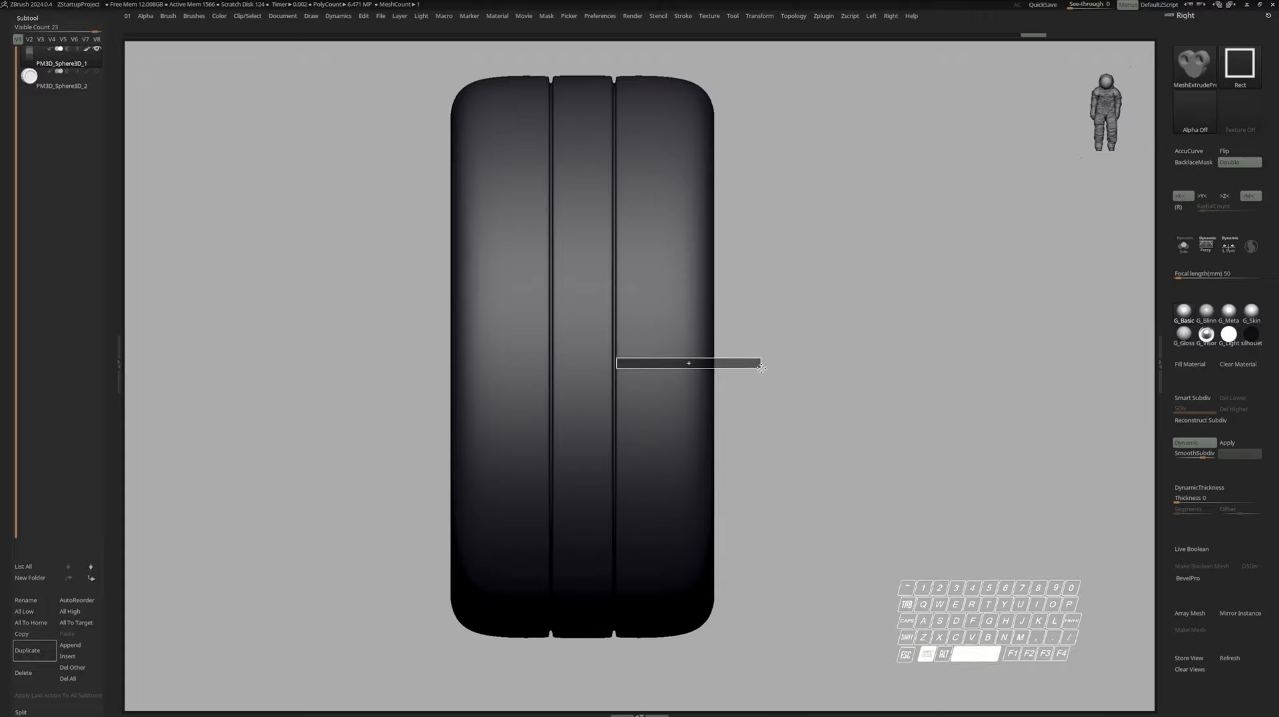
ctrl+drag(761, 368, 761, 366)
right_drag(760, 366, 722, 371)
Scale the extruded bars down vertically with the gizmo into much thinner strips
key(w)
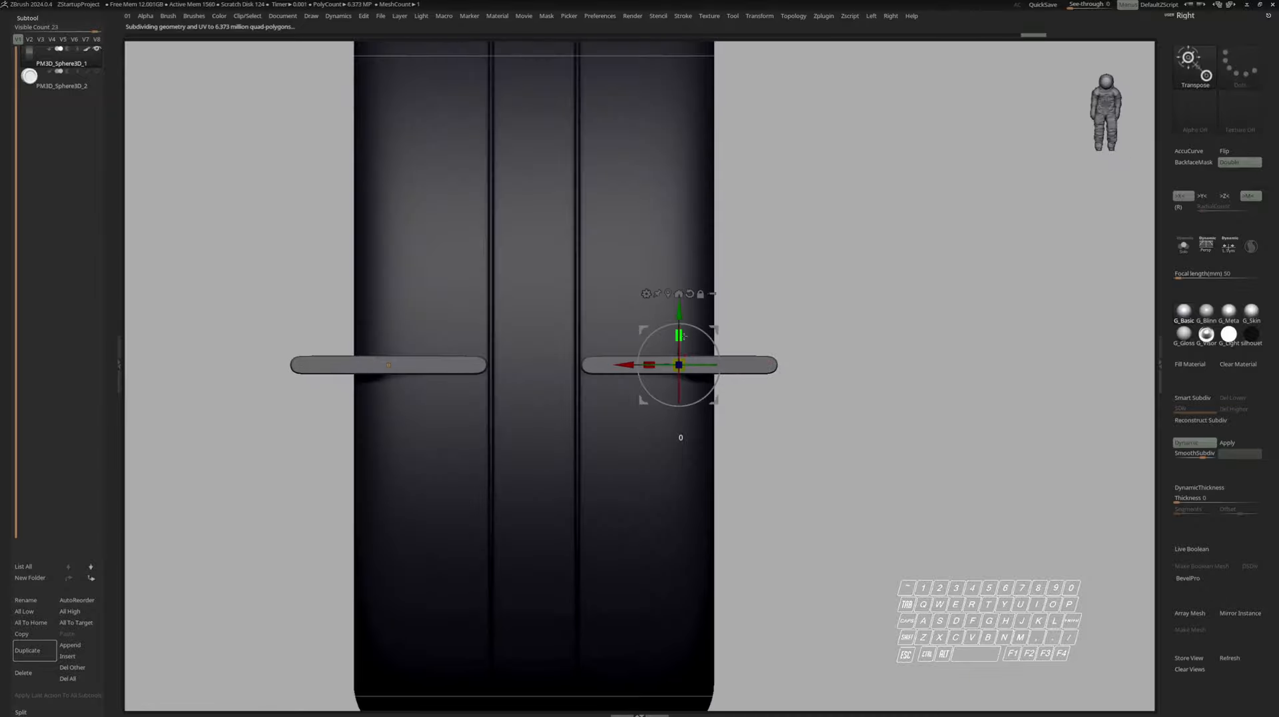
drag(681, 378, 683, 335)
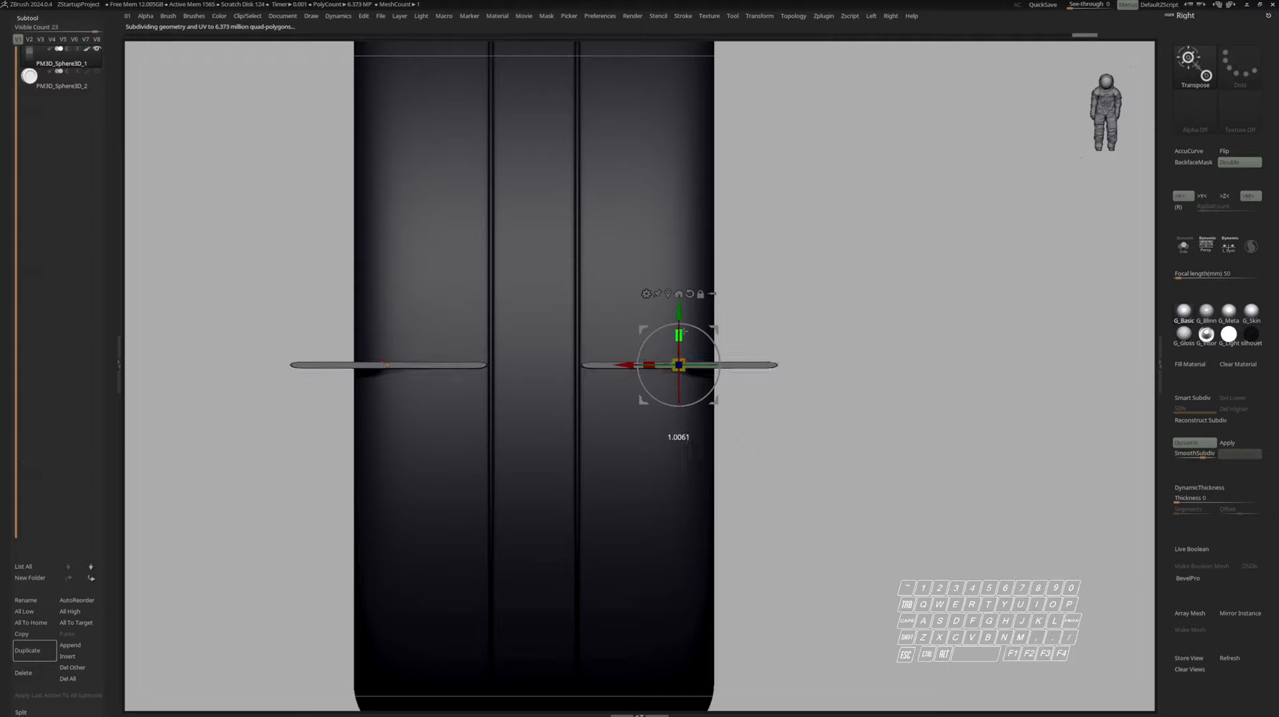
key(q)
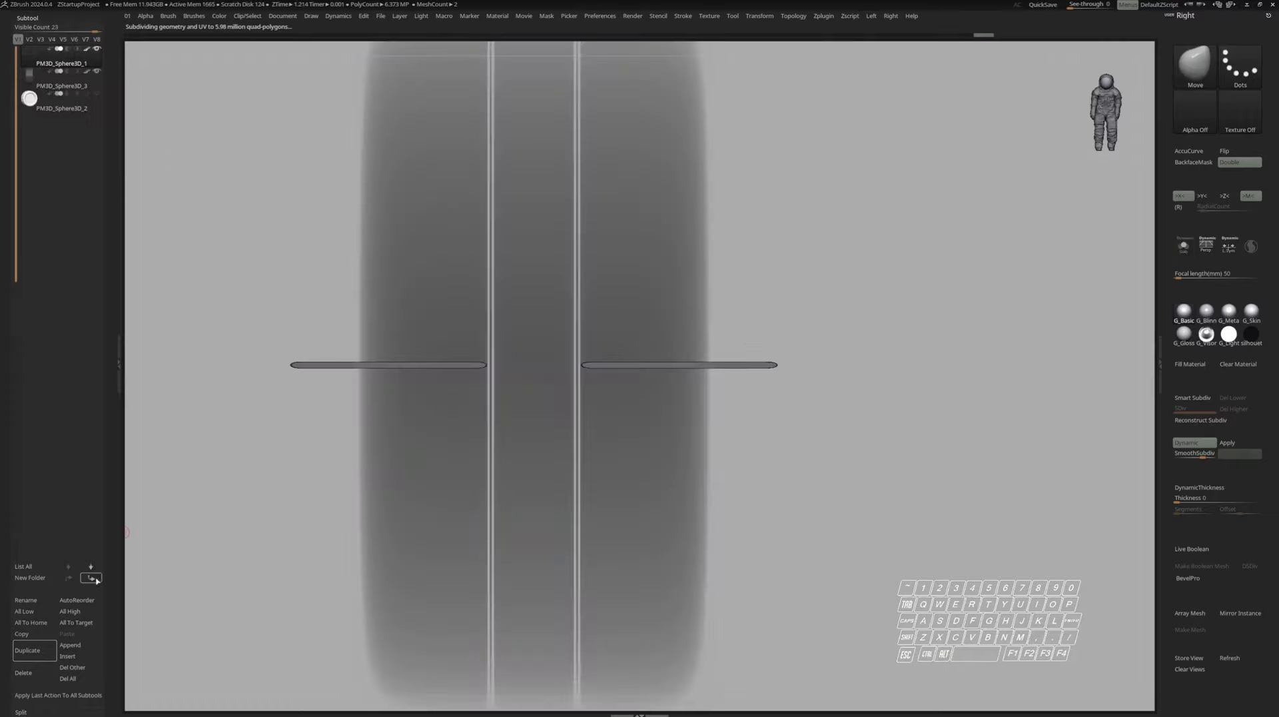
Place the separate bar subtool below the tire in the subtool order and make the bars active
click(95, 579)
key(s)
key(s)
alt+click(688, 354)
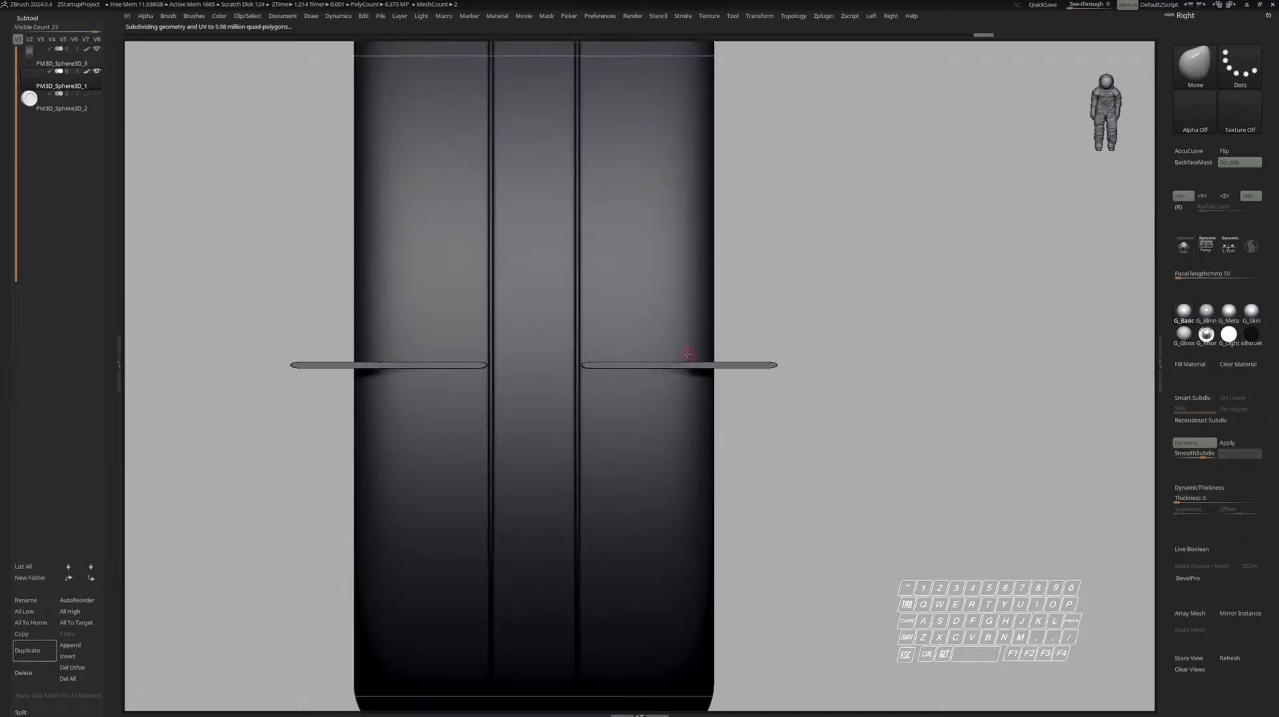
Turn off Dynamic subdivision for the bars and adjust their vertical thickness with the gizmo
click(1181, 443)
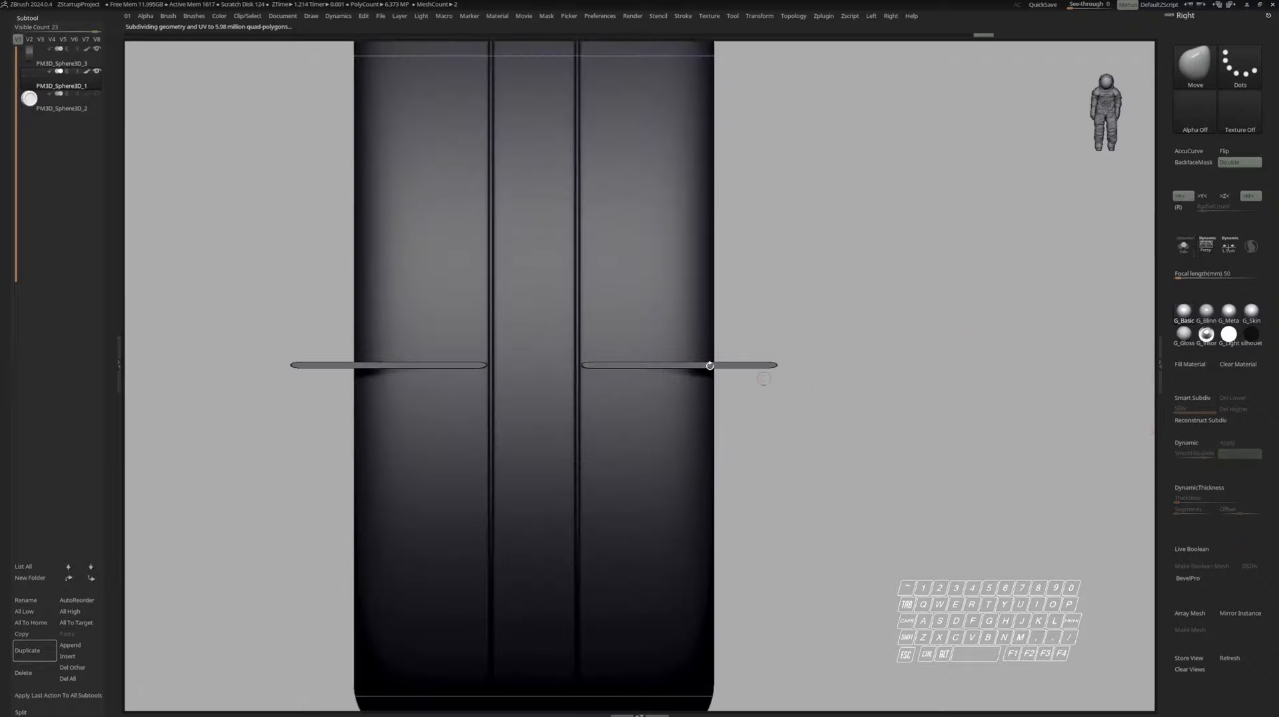
key(w)
drag(684, 328, 684, 313)
key(q)
ctrl+right_drag(693, 373, 723, 333)
mouse_move(723, 333)
right_down()
mouse_move(672, 351)
mouse_move(670, 320)
right_up()
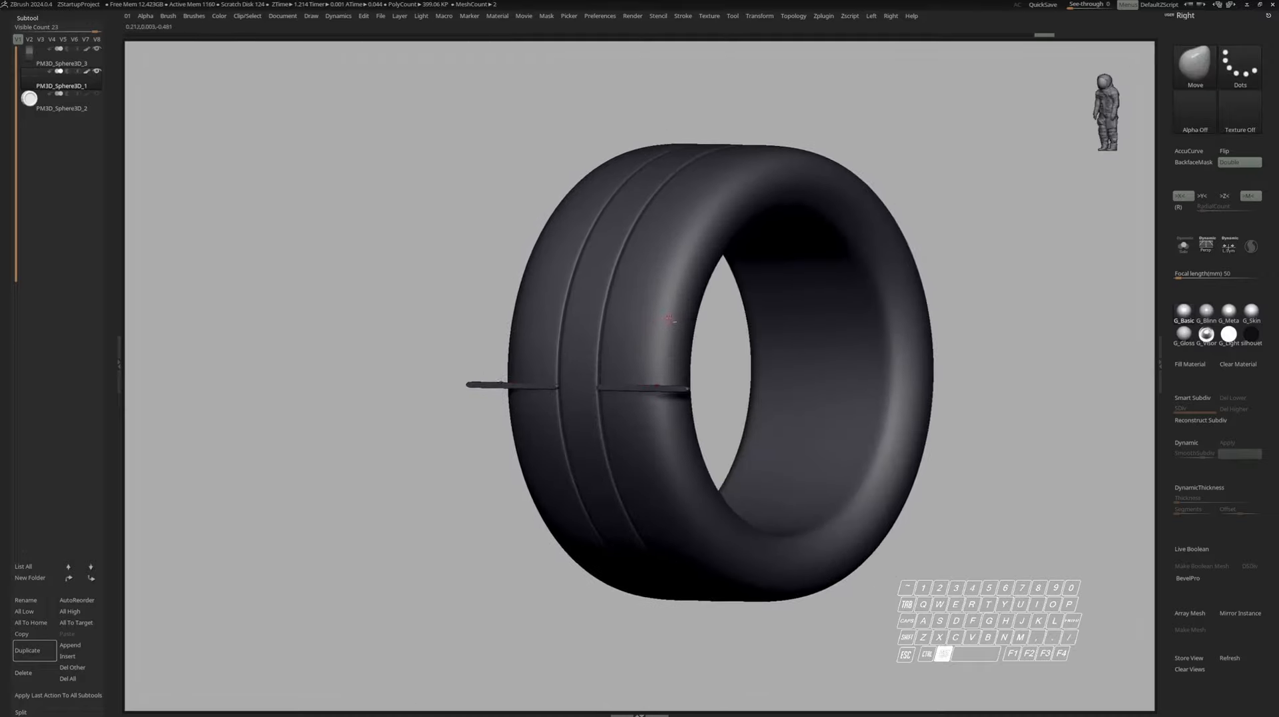
alt+right_drag(964, 321, 924, 314)
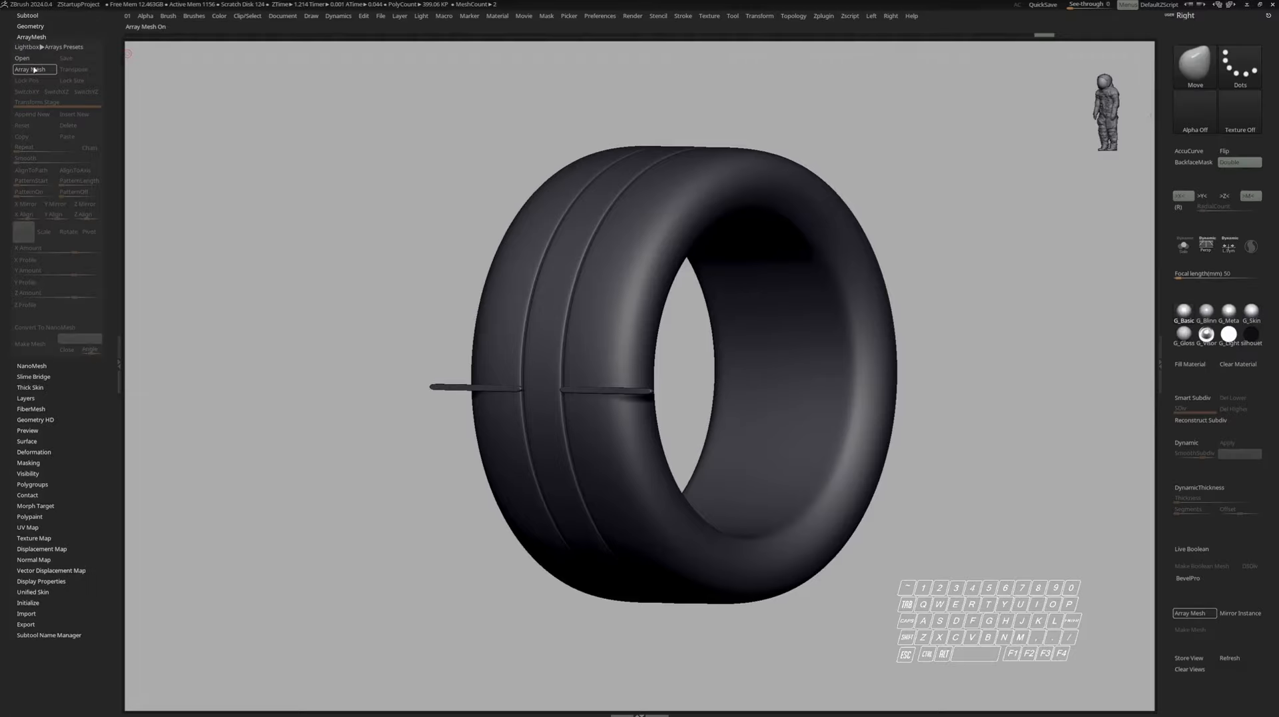
Array the bars around the tire with ArrayMesh, using Lock Pos, an X rotation of 360 and about 27 repeats
click(36, 70)
click(36, 80)
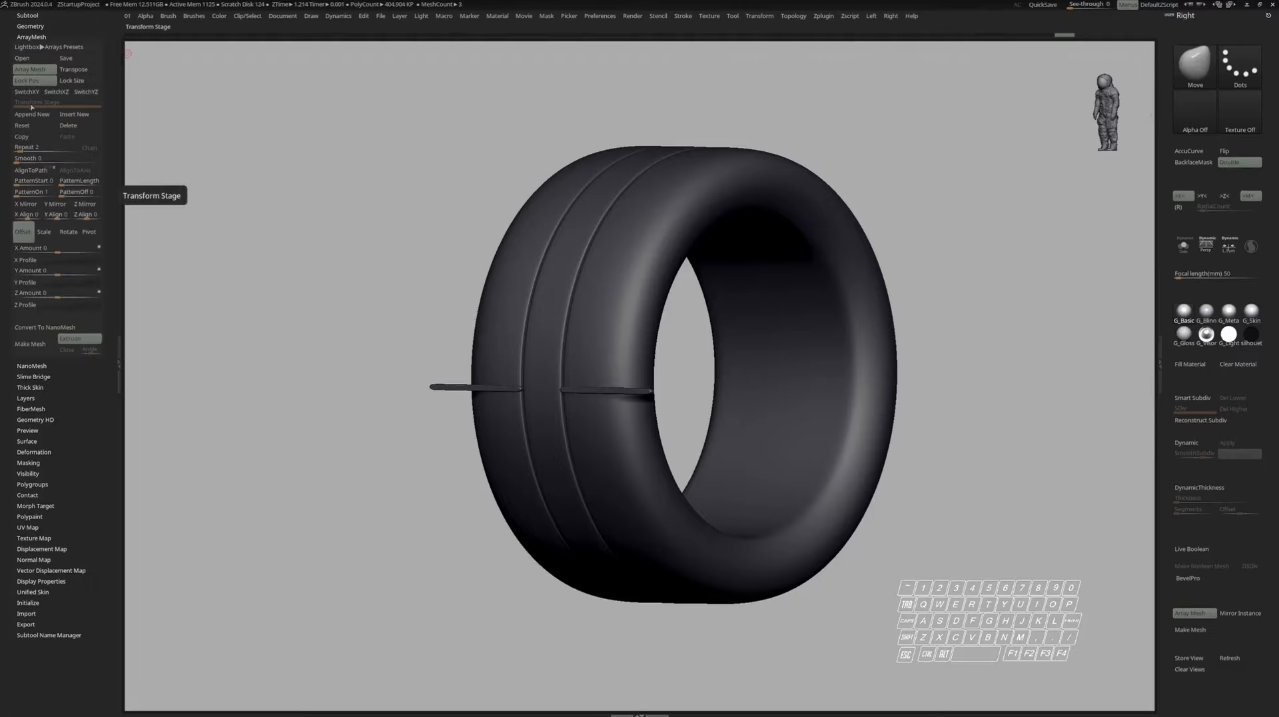
click(30, 127)
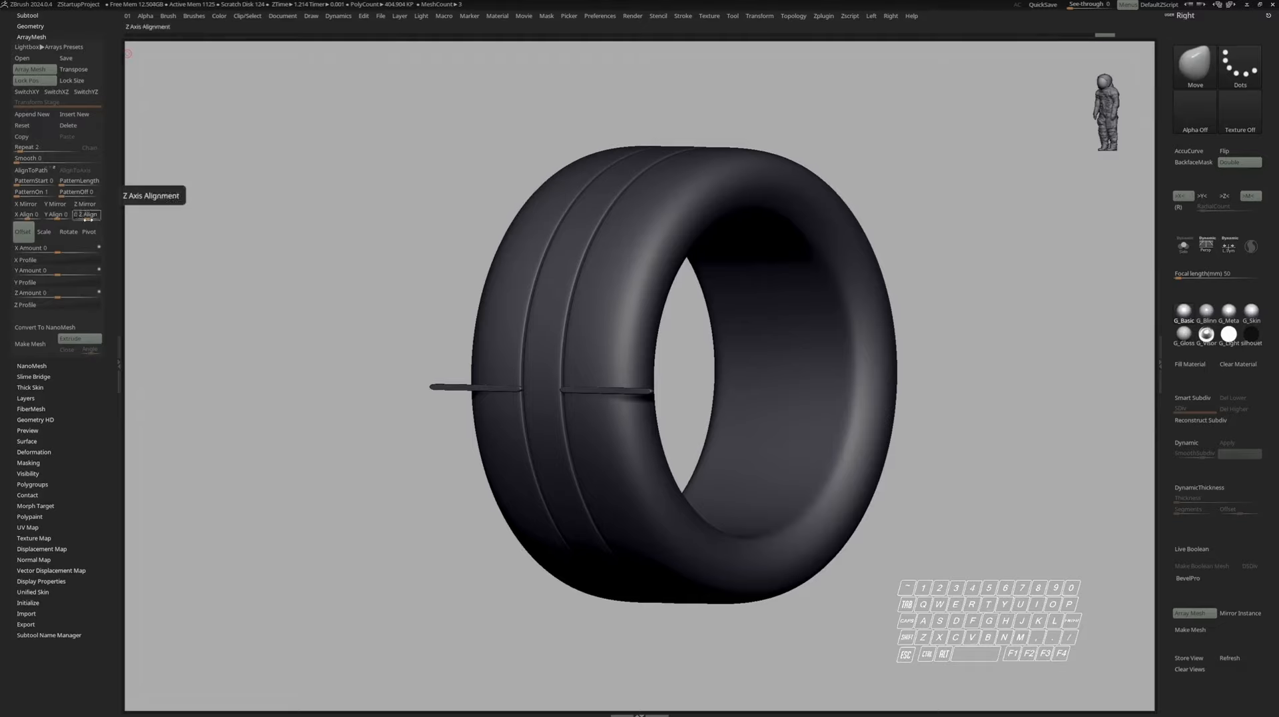
click(69, 233)
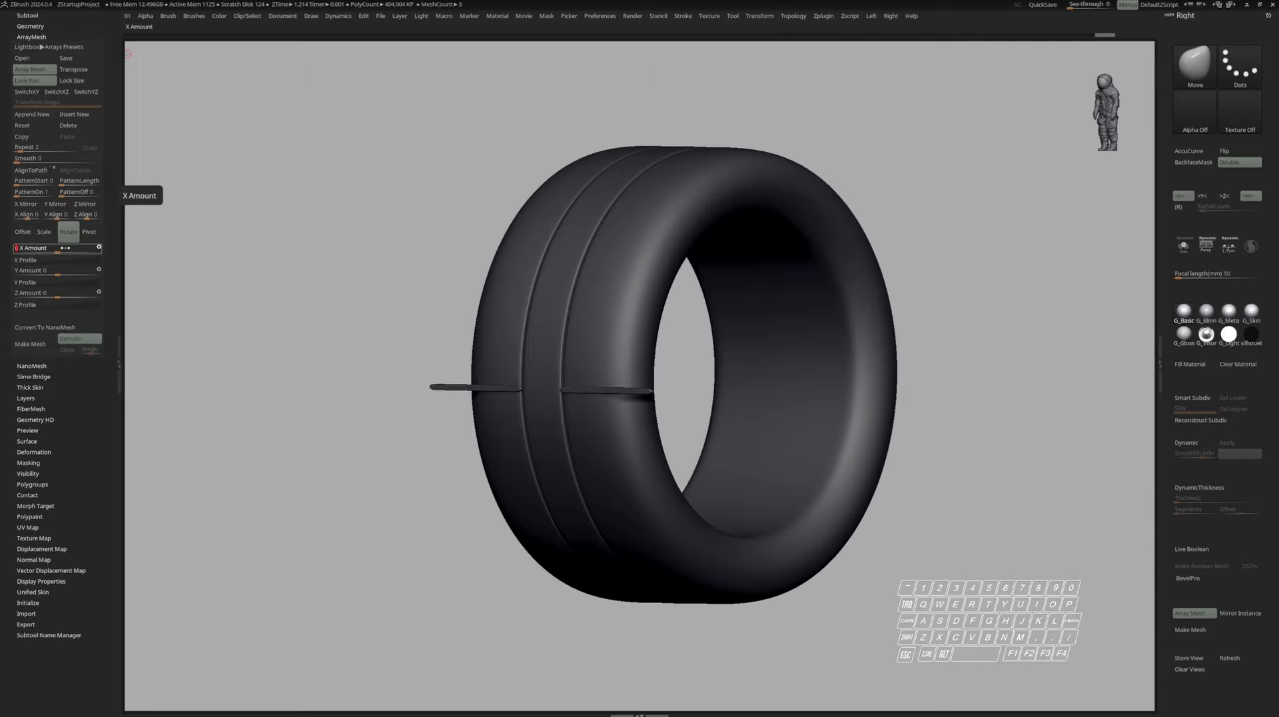
key(Return)
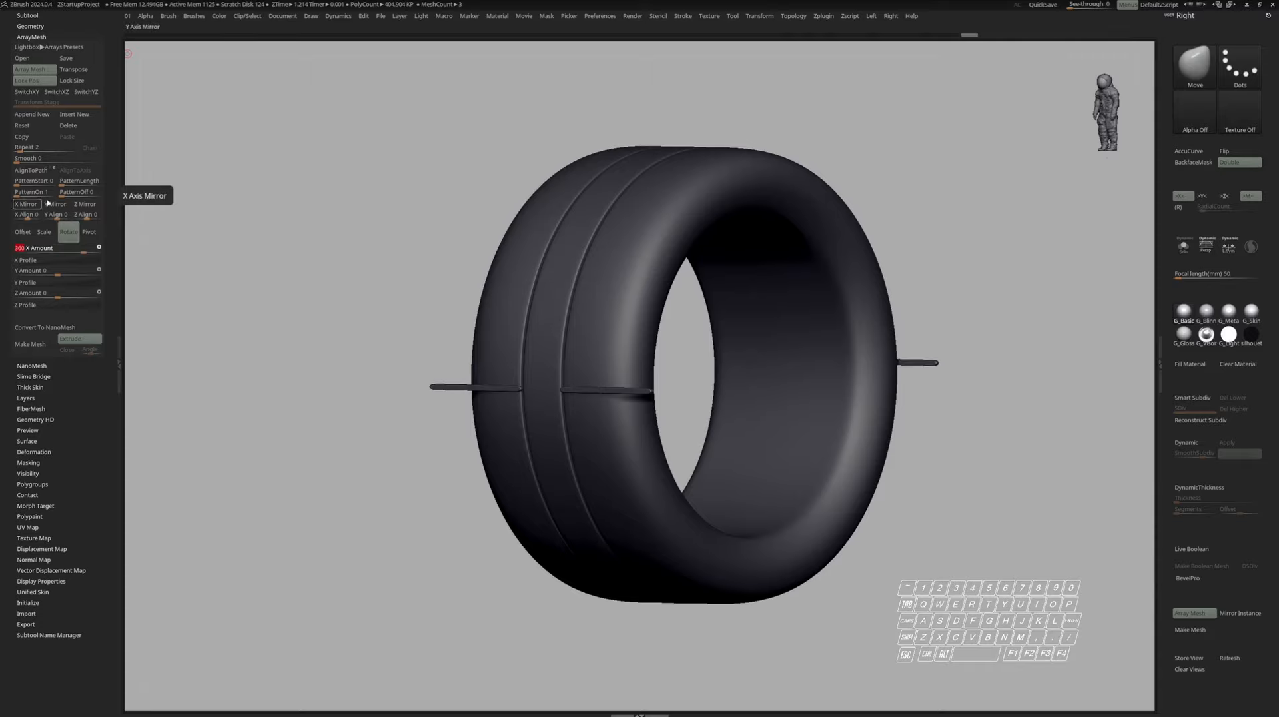
right_drag(615, 310, 531, 302)
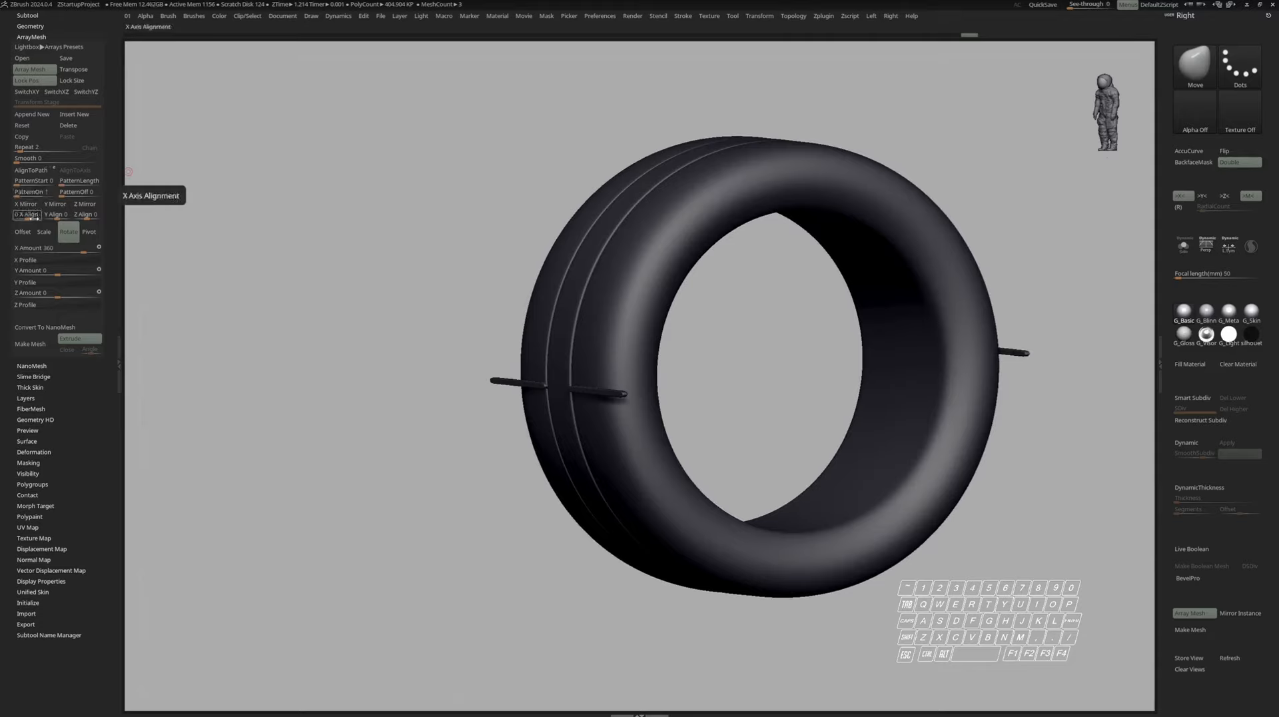
drag(25, 148, 275, 228)
Create a subtool folder named Tire Booleans and put both the tire and the bar array in it
click(53, 15)
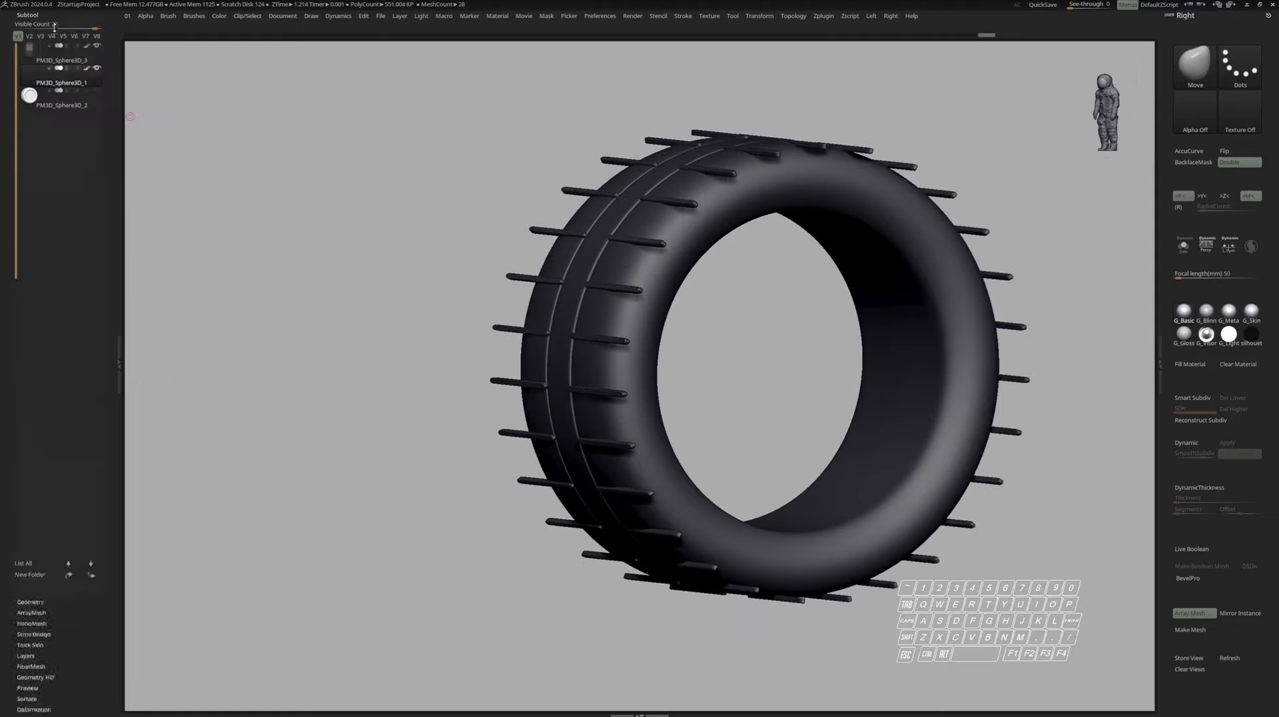
click(29, 53)
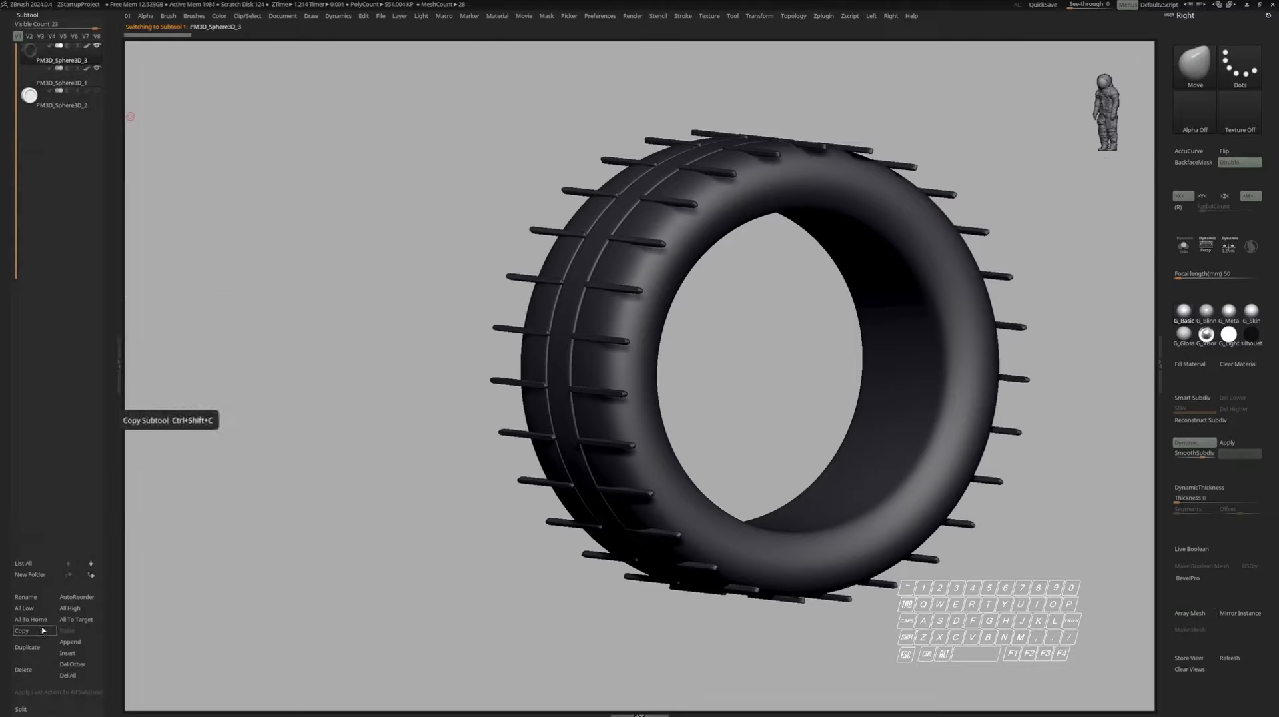
click(34, 574)
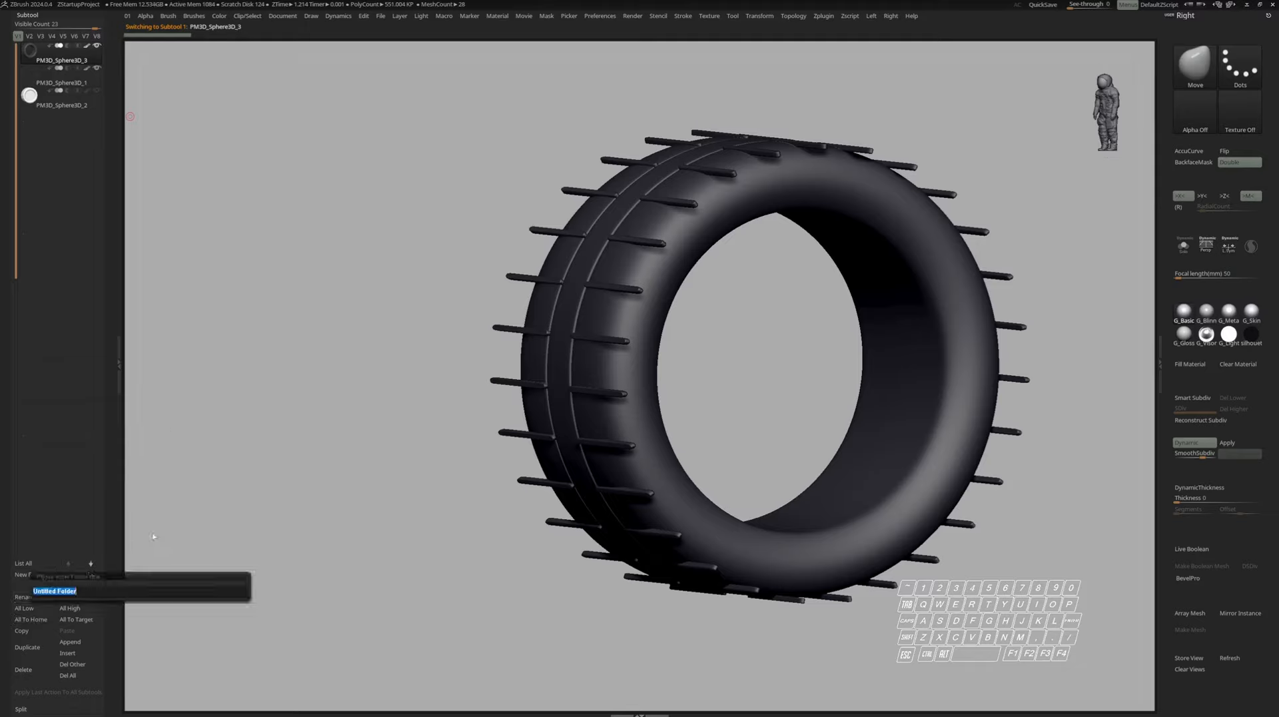
text(Tire Boolean)
key(Return)
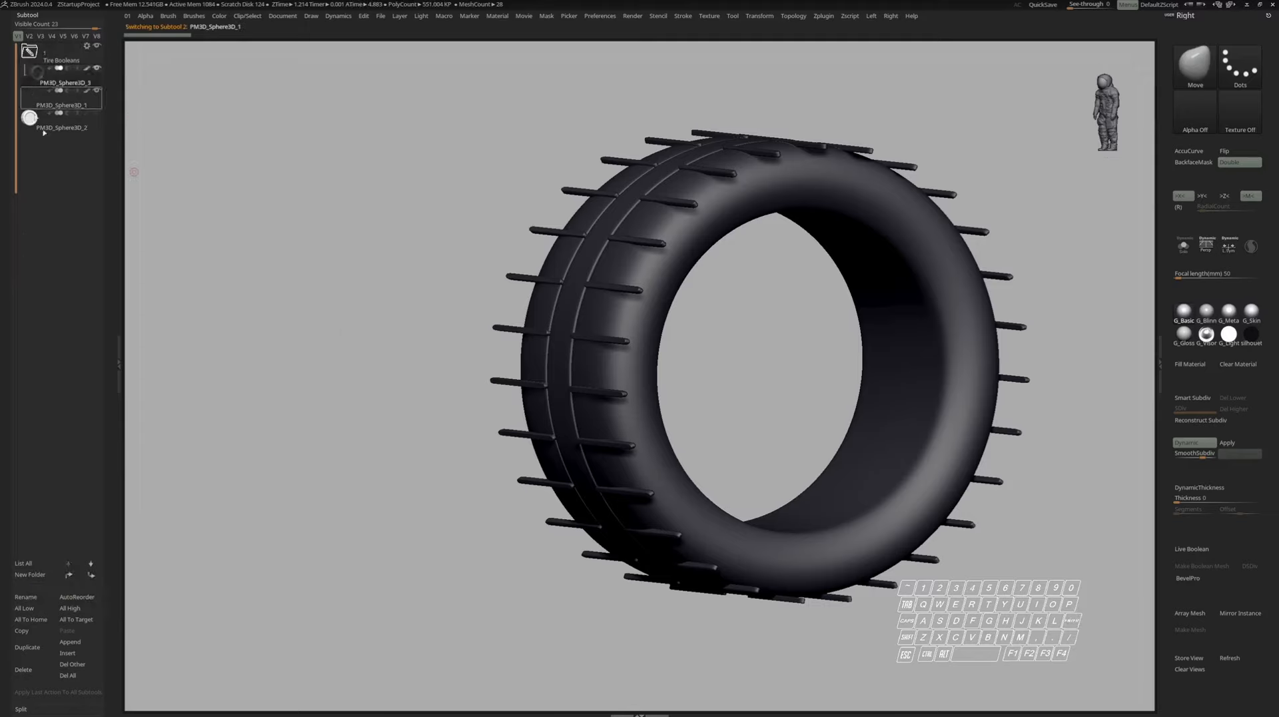
click(71, 576)
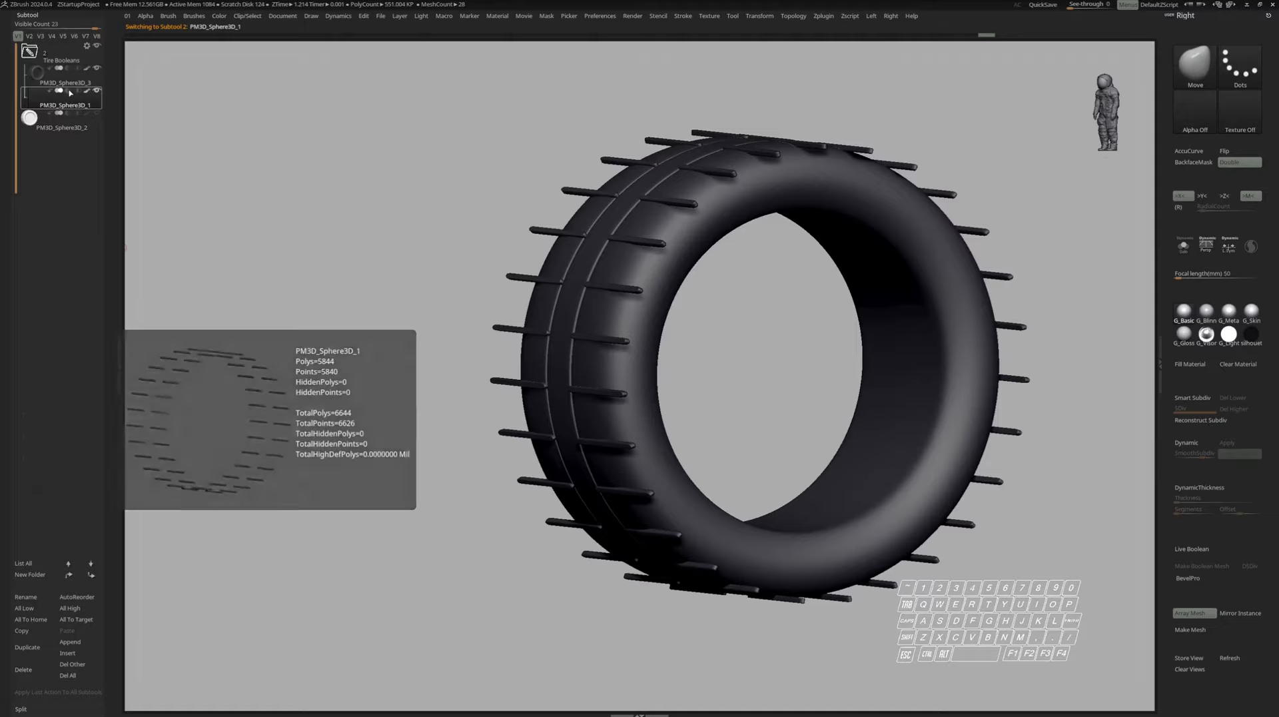
Set the bar array to subtract and turn on Live Boolean to cut grooves across the tread
click(1193, 548)
shift+right_drag(652, 315, 726, 323)
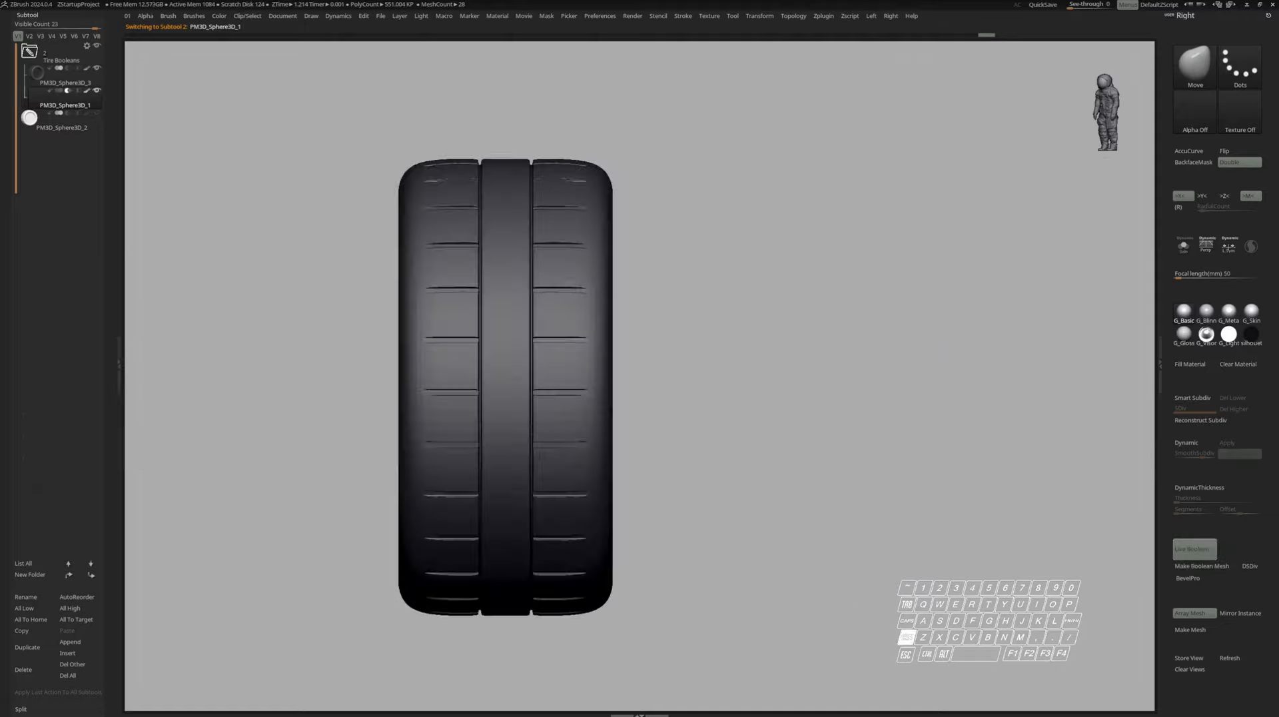
alt+right_drag(534, 323, 633, 373)
Isolate the bar array and place the gizmo at the inner end of the original bar
key(s)
key(w)
key(shift+f)
ctrl+right_drag(600, 314, 543, 380)
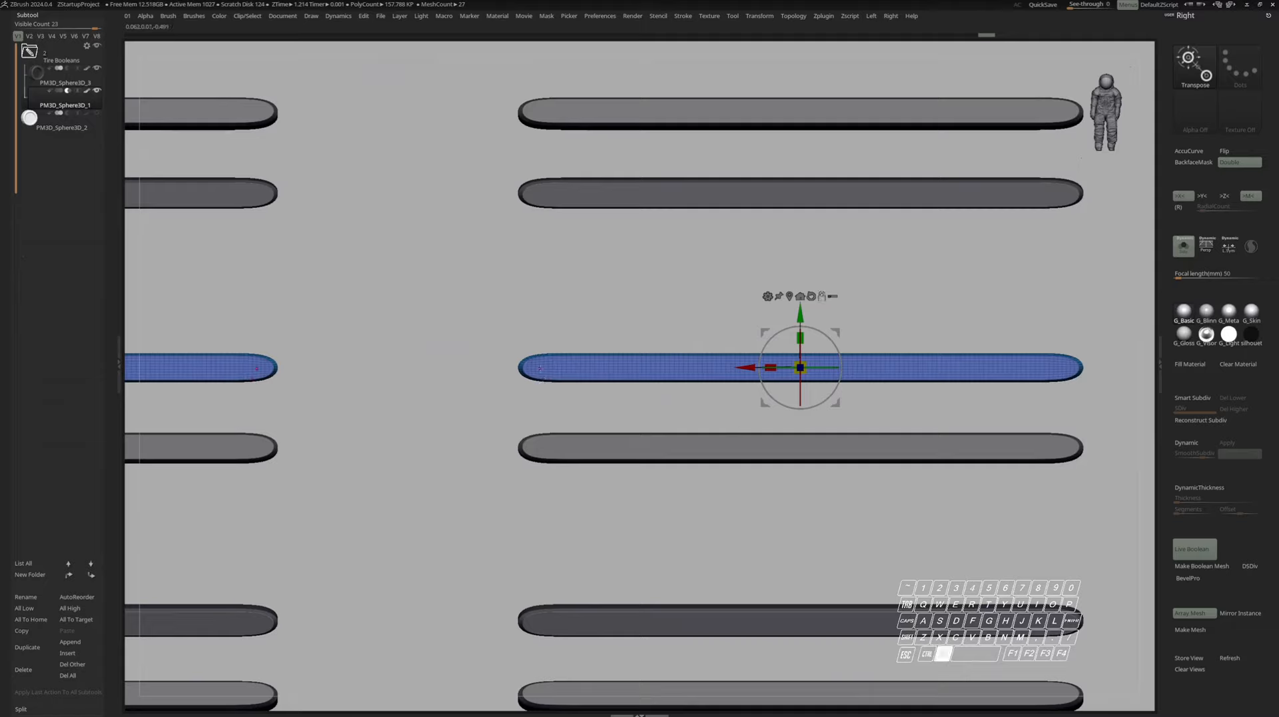
alt+click(541, 368)
alt+drag(676, 366, 1051, 368)
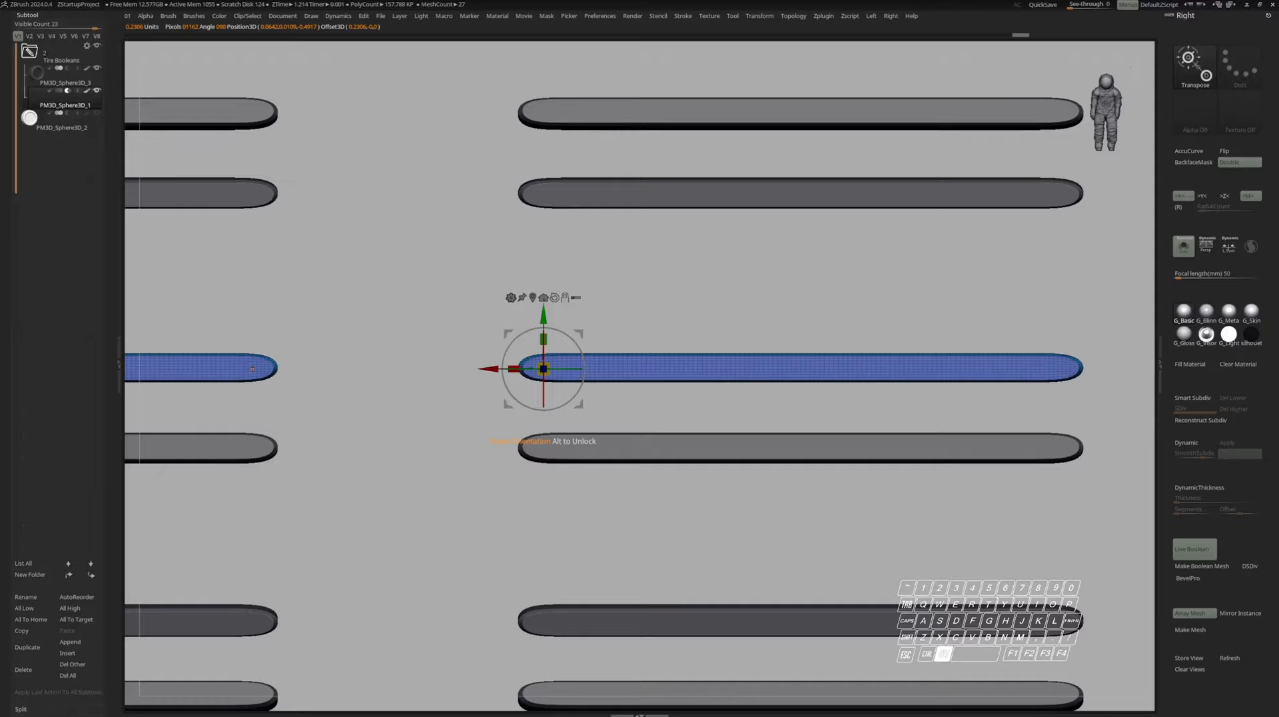
Rotate the arrayed bars about their inner ends to slant the tread cuts outward and downward, adjusting their position against the tire
ctrl+right_drag(588, 433, 596, 316)
key(shift+f)
drag(603, 349, 624, 364)
ctrl+right_drag(624, 364, 633, 335)
right_drag(633, 334, 593, 357)
shift+right_drag(604, 451, 626, 454)
ctrl+right_drag(626, 454, 648, 399)
right_drag(648, 400, 644, 393)
ctrl+right_drag(453, 363, 407, 365)
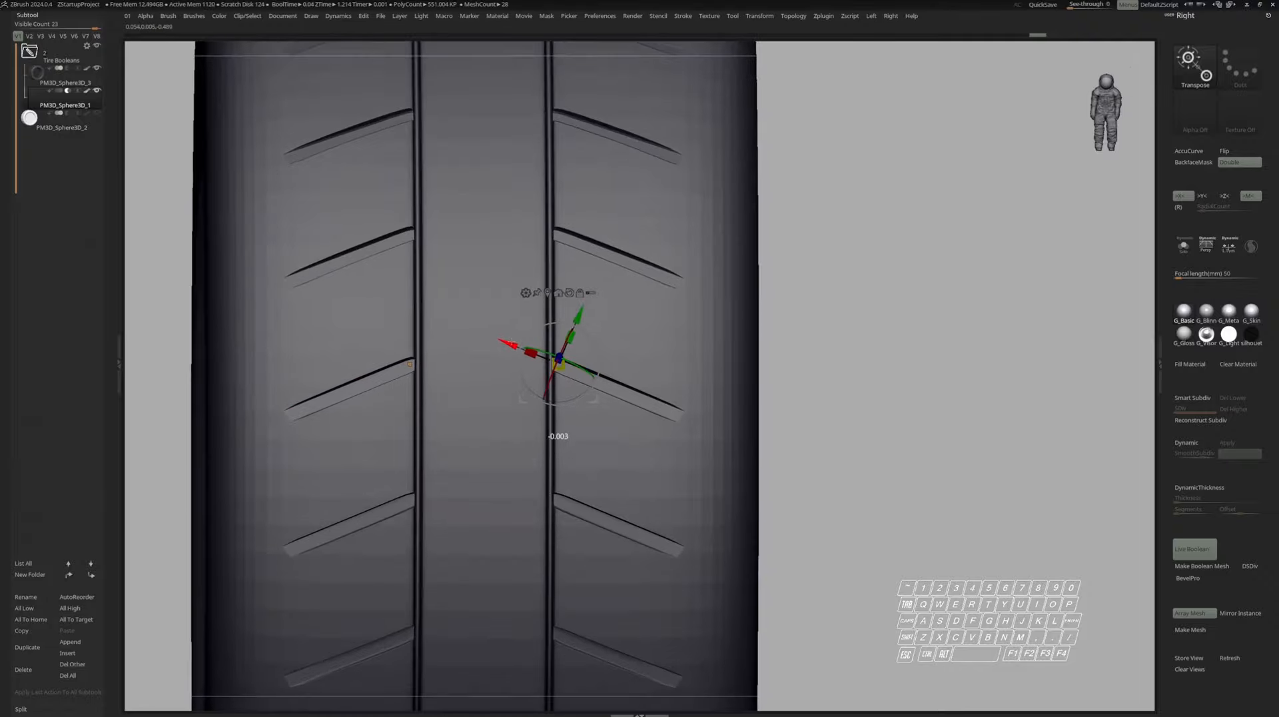
Isolate the slanted bars in a straight-on view and save the project with QuickSave
key(q)
key(shift+s)
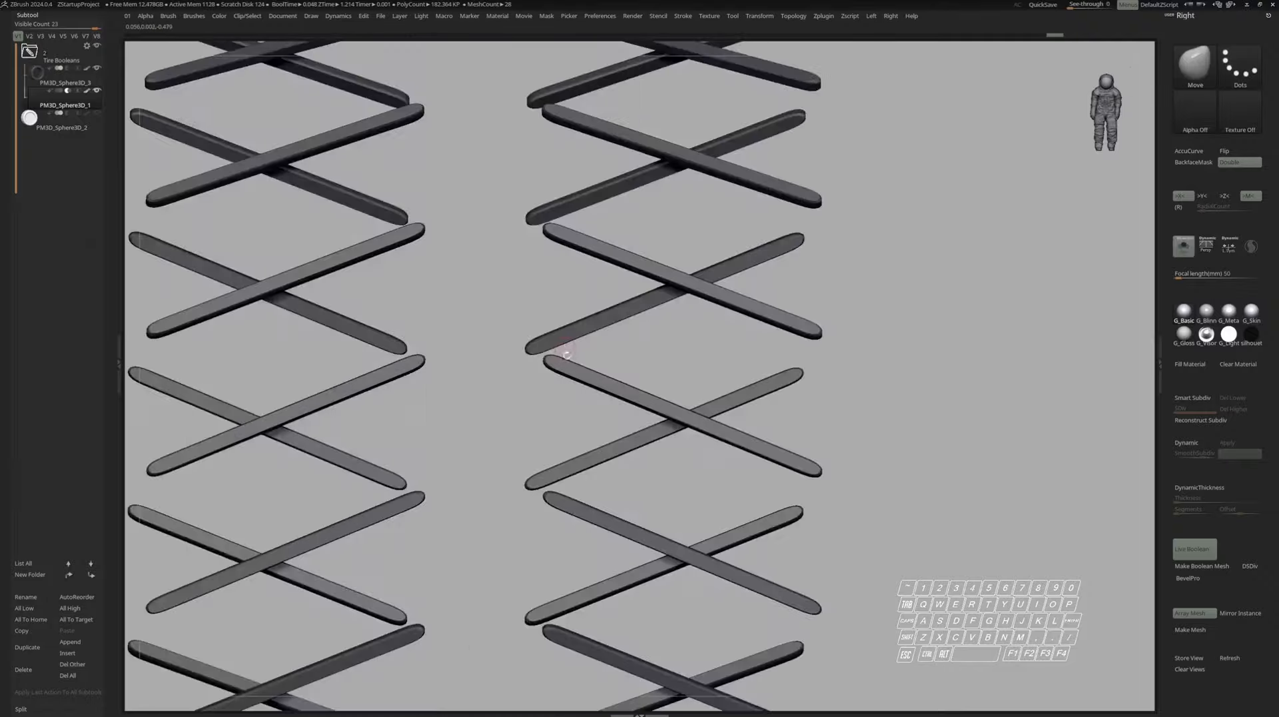
shift+right_drag(562, 351, 570, 368)
key(ctrl+shift+r)
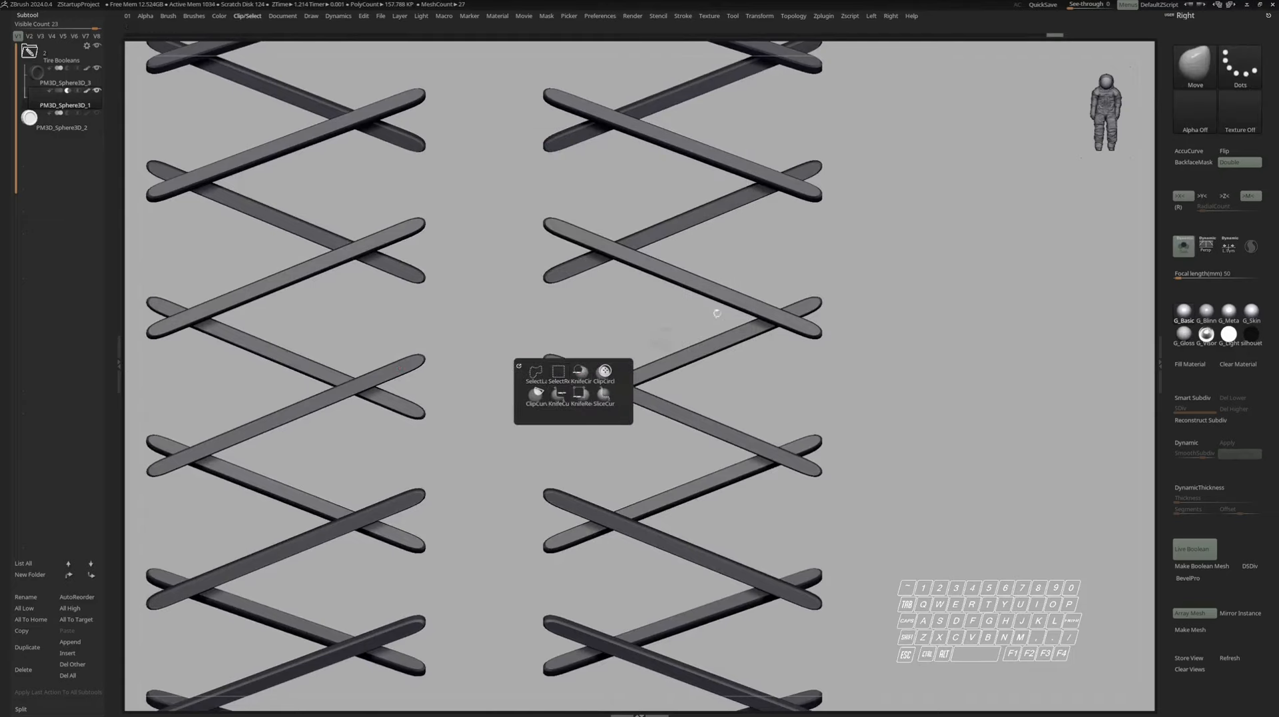
click(1052, 6)
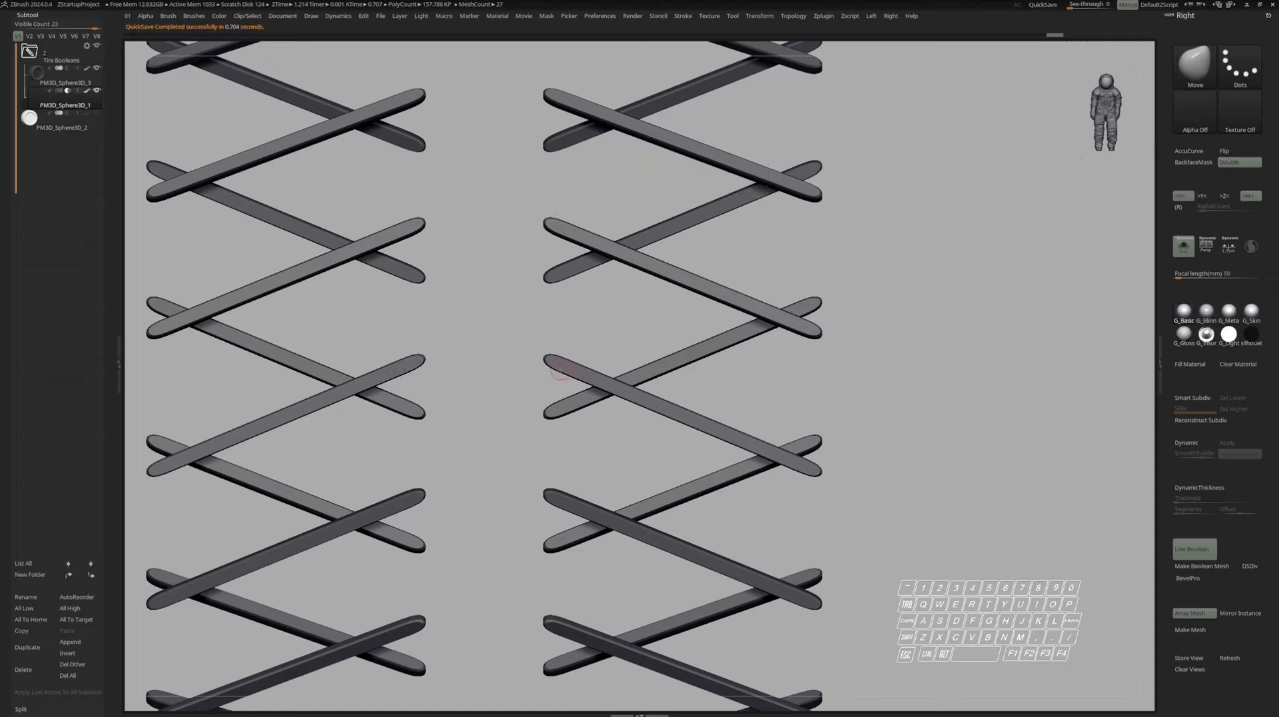
Cut the rounded inner ends off the arrayed bars with a straight vertical line along the tread's circumferential groove
key(shift+s)
ctrl+shift+drag(561, 411, 553, 253)
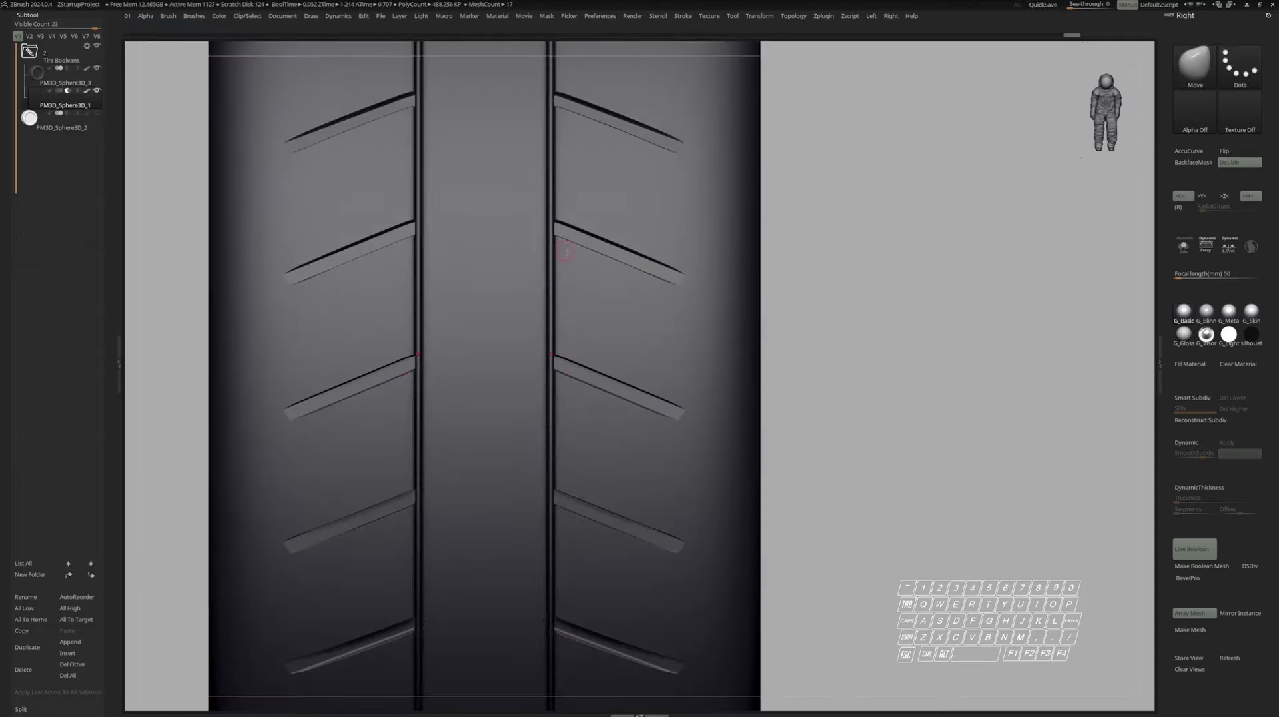
right_drag(576, 378, 553, 354)
alt+right_drag(615, 437, 647, 403)
Apply the Bend Curve deformer to the slanted bar array
key(s)
key(w)
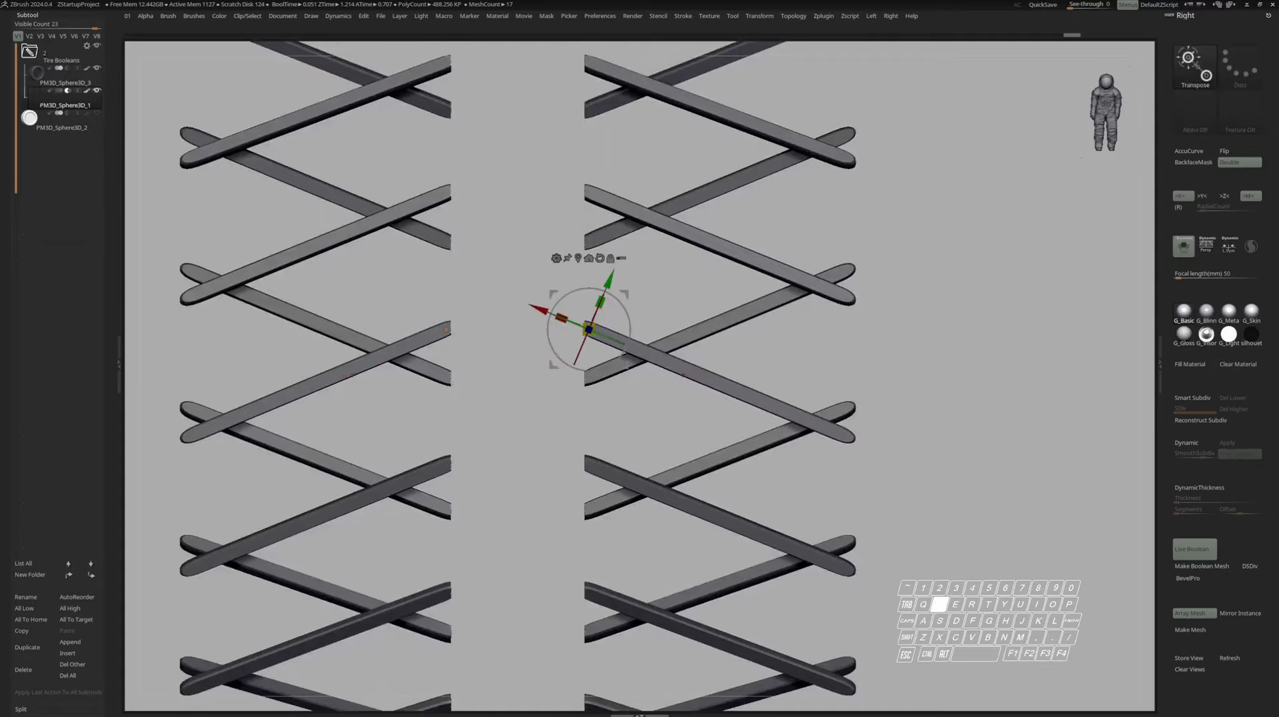
ctrl+right_drag(624, 336, 620, 360)
key(s)
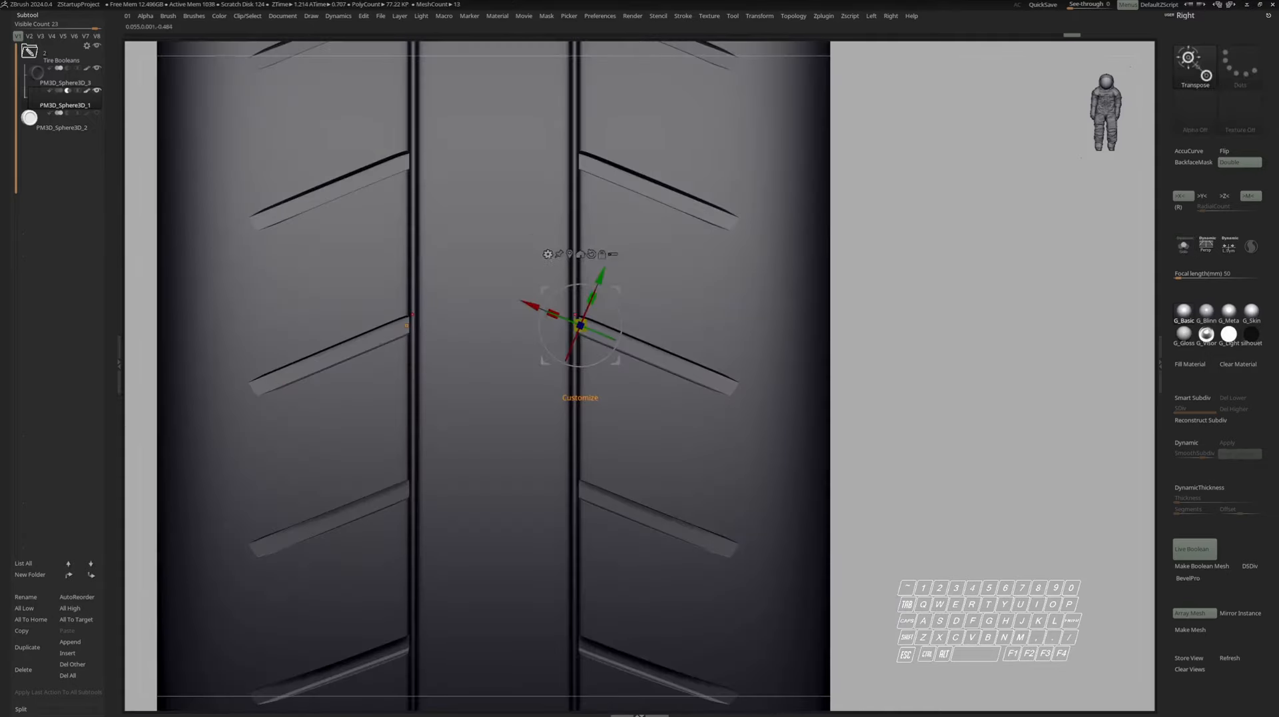
click(547, 254)
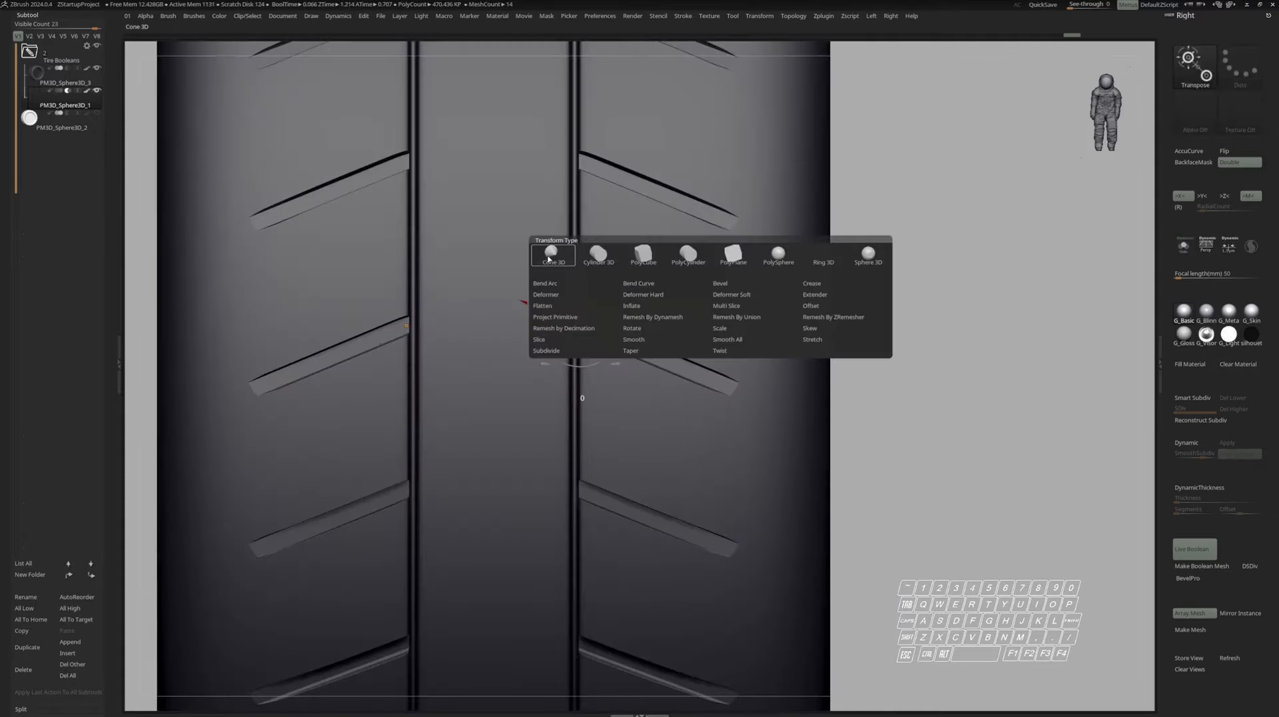
click(654, 285)
key(s)
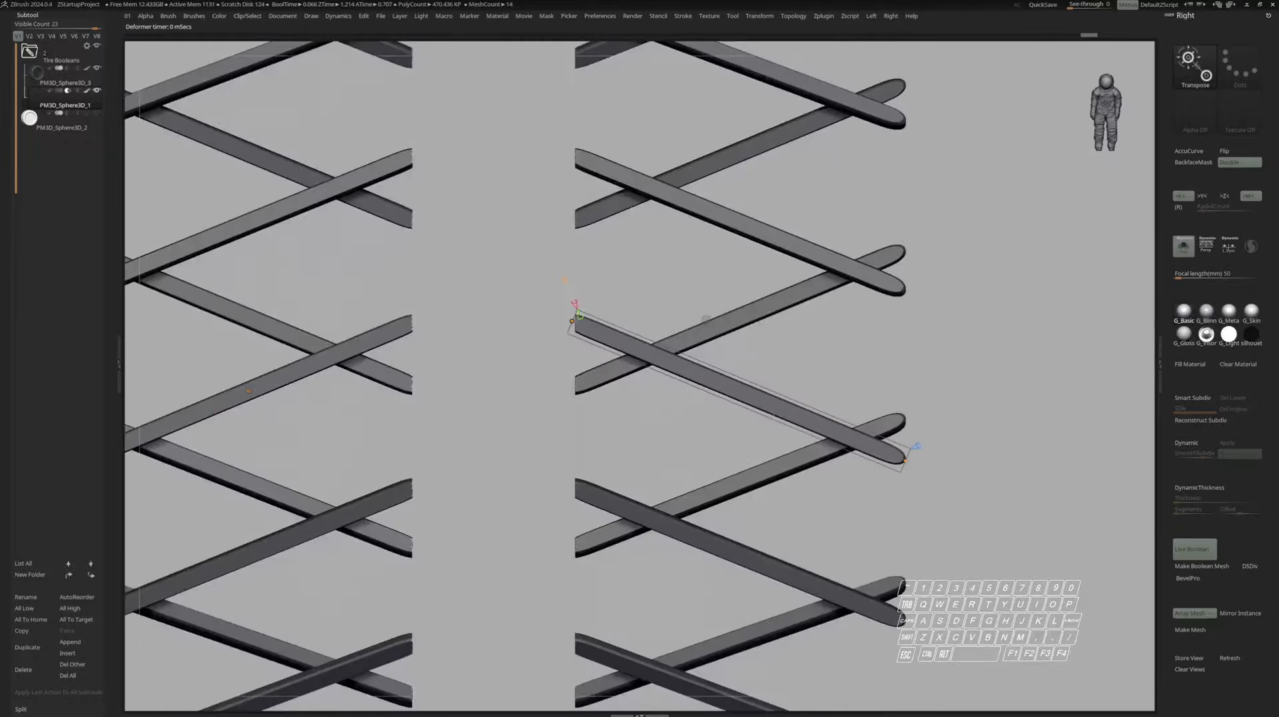
Bend the outer ends of the arrayed bars downward so the tread cuts curve and extend over the tire's shoulder
right_drag(693, 426, 693, 253)
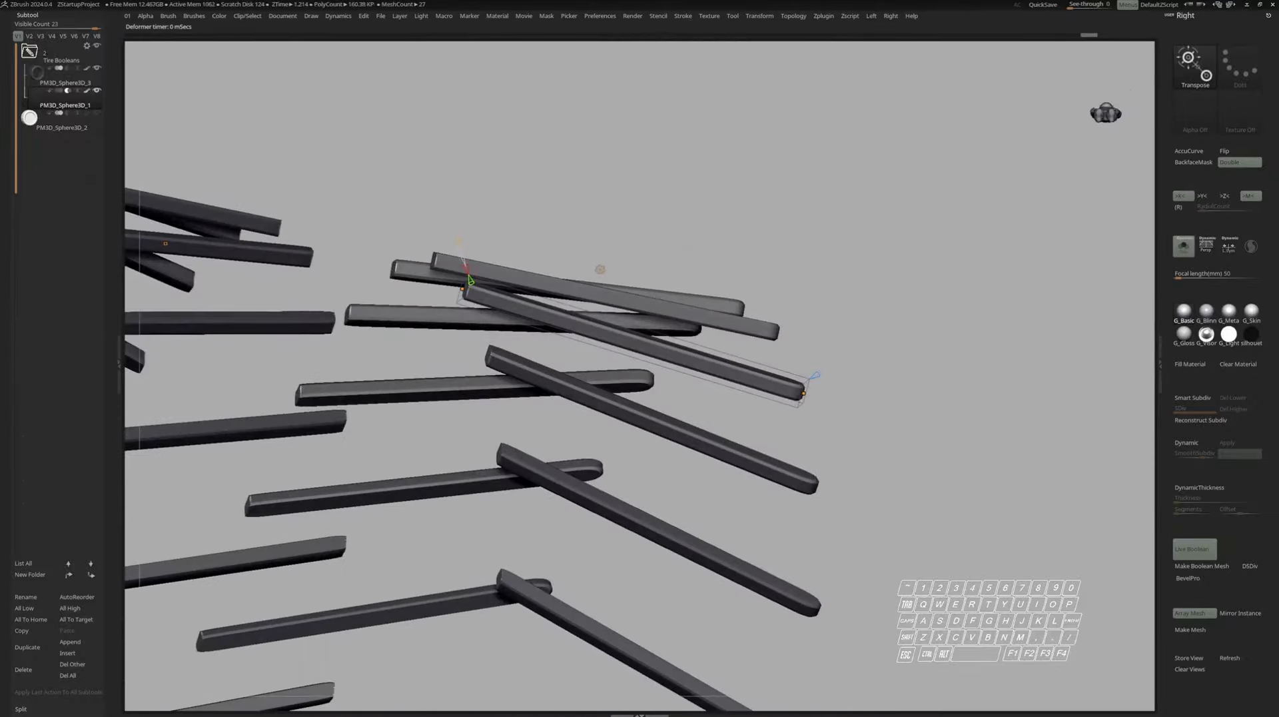
key(s)
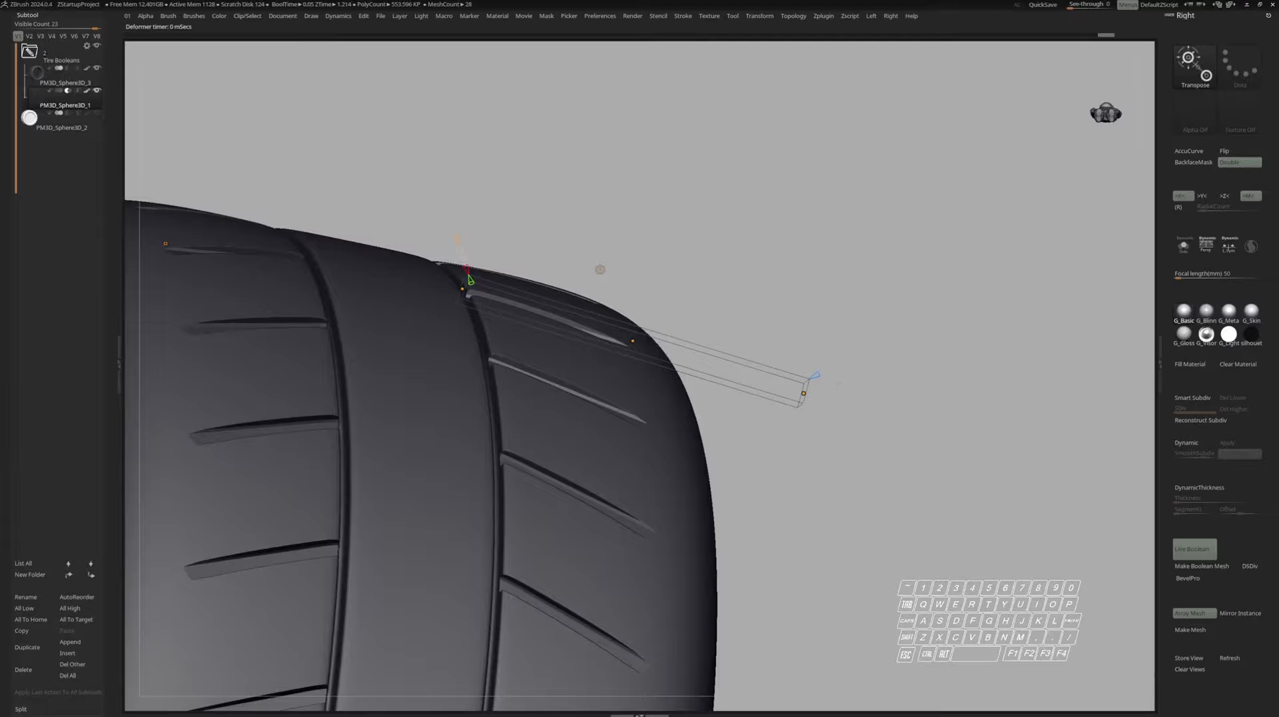
right_drag(838, 384, 792, 388)
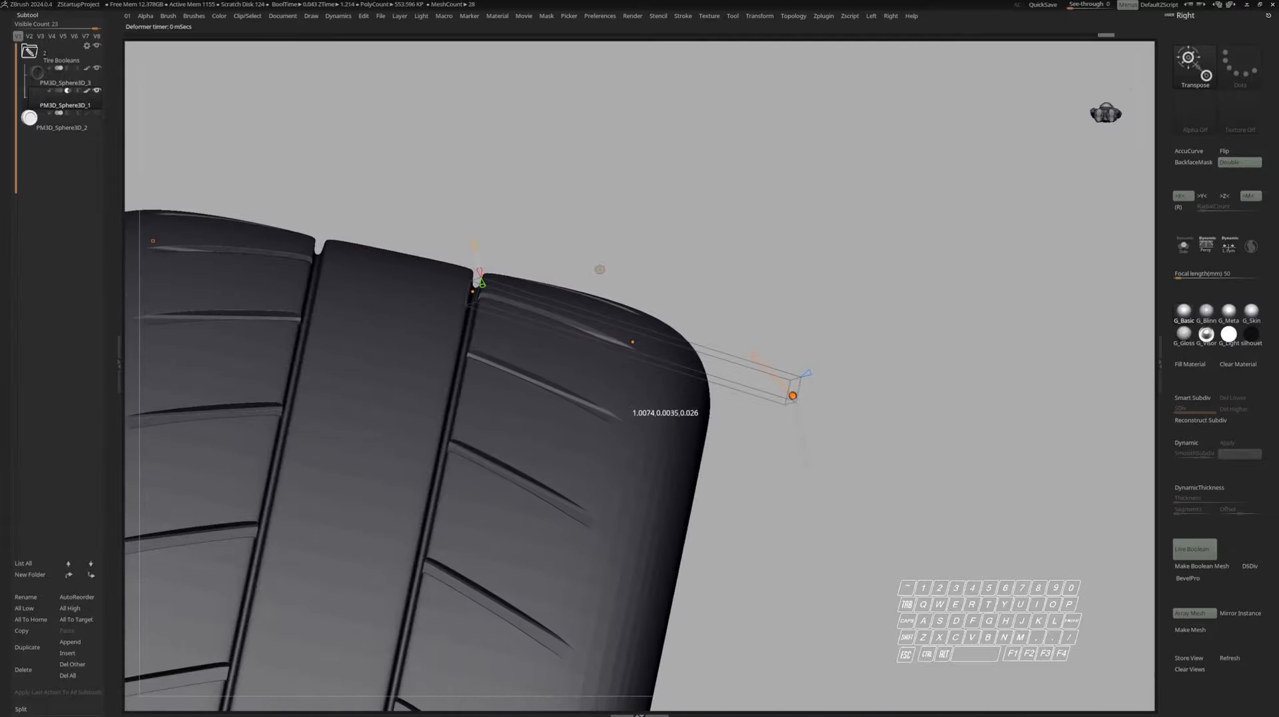
drag(793, 395, 787, 448)
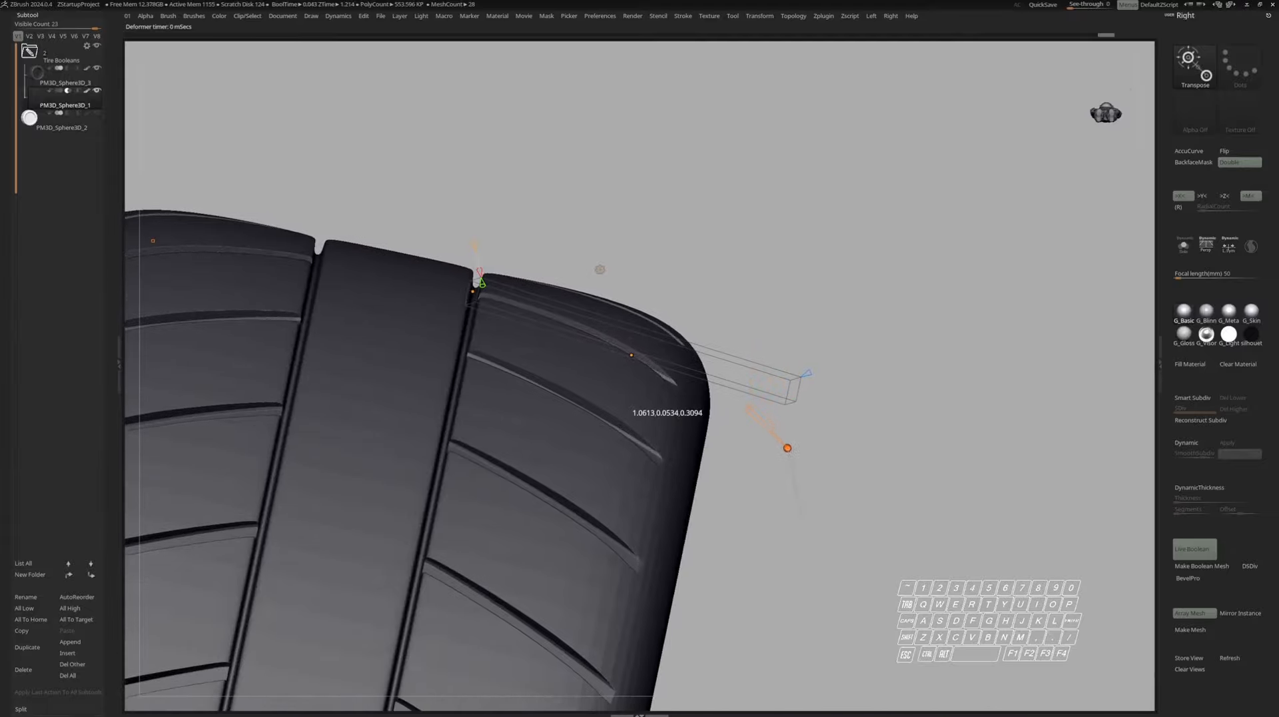
drag(630, 355, 631, 350)
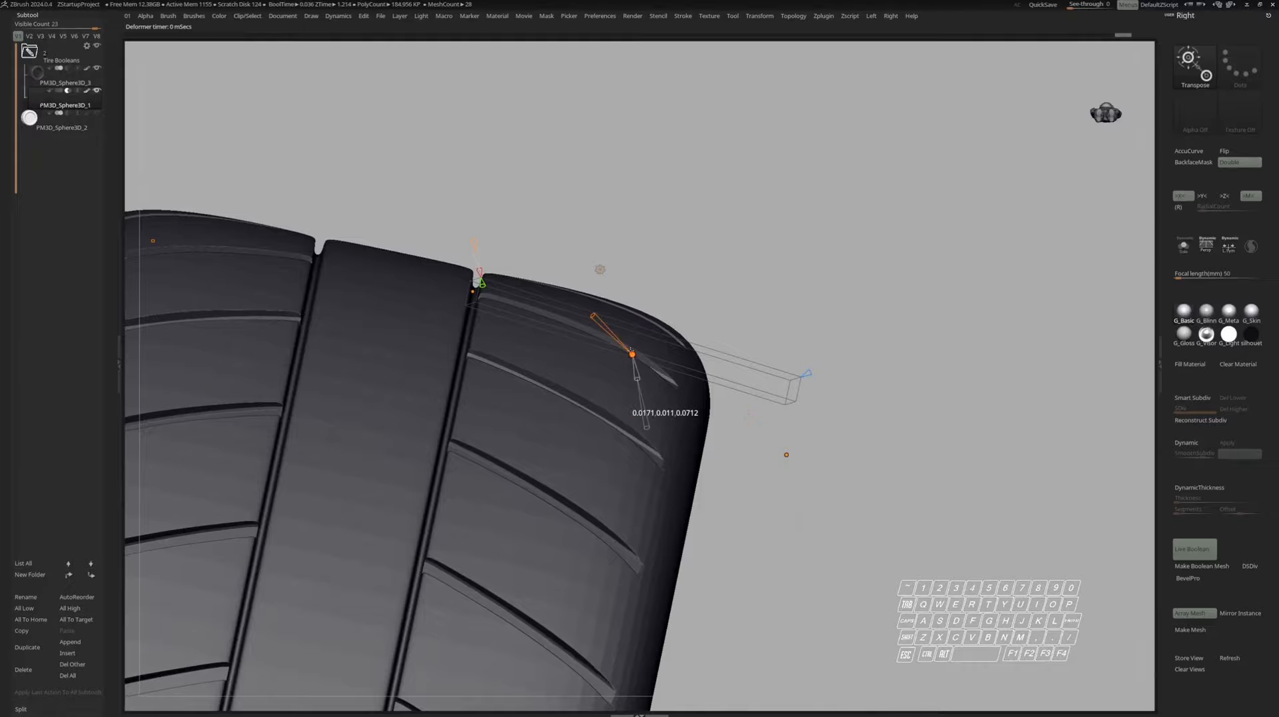
right_drag(630, 400, 603, 284)
key(q)
key(f)
mouse_move(636, 398)
right_down()
mouse_move(665, 335)
mouse_move(766, 340)
mouse_move(580, 342)
mouse_move(915, 327)
right_up()
Select the inner disc subtool PM3D_Sphere3D_2 and isolate its circular cap faces with the SelectRect brush
key(b)
key(z)
key(m)
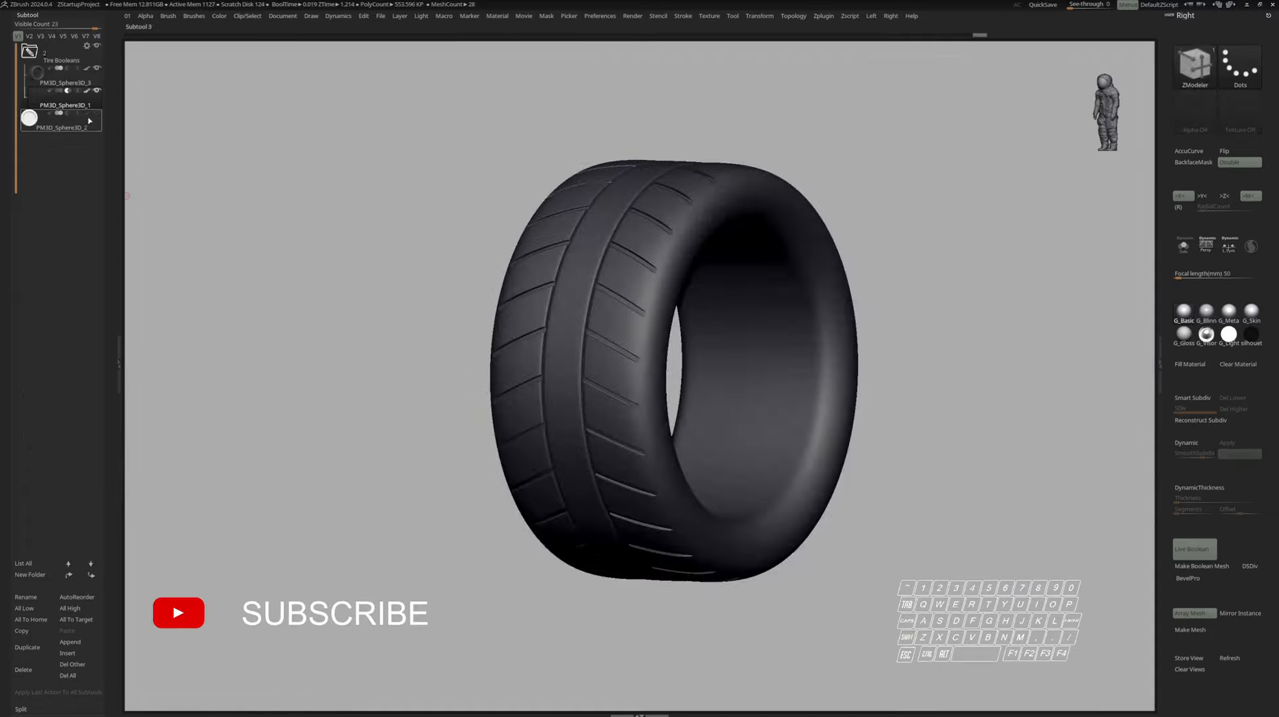
click(31, 120)
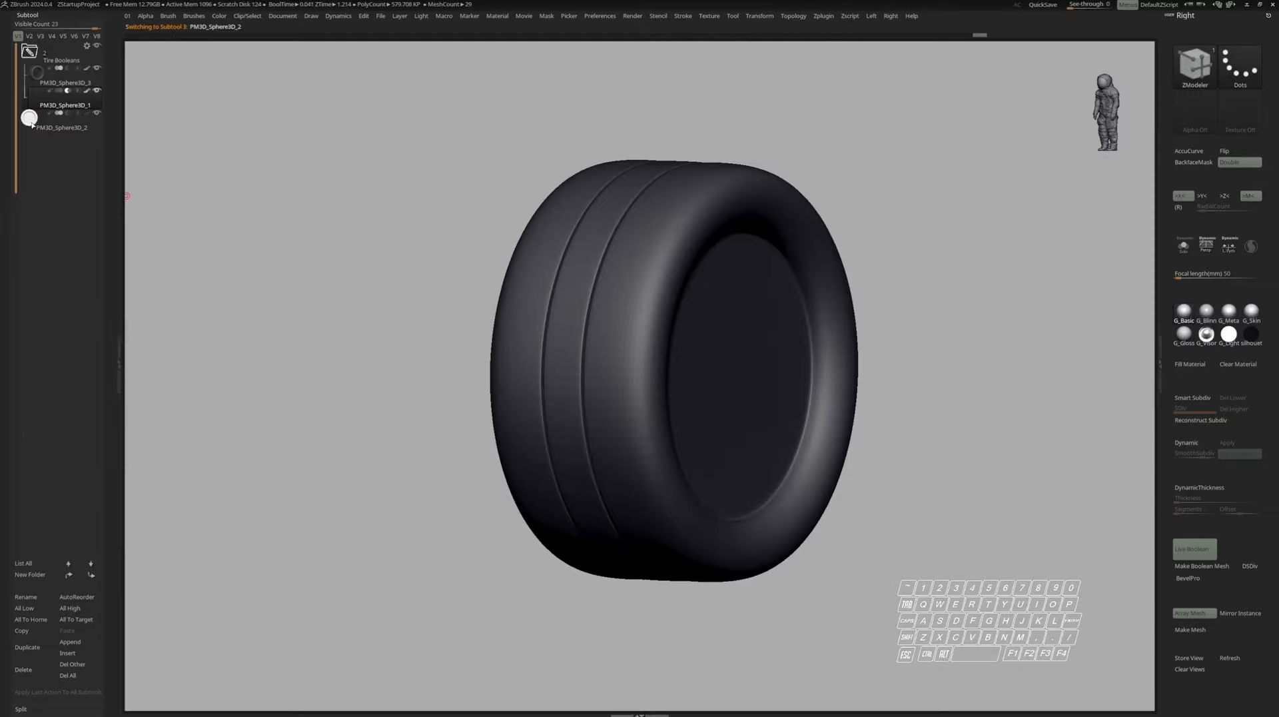
shift+right_drag(749, 362, 694, 371)
key(b)
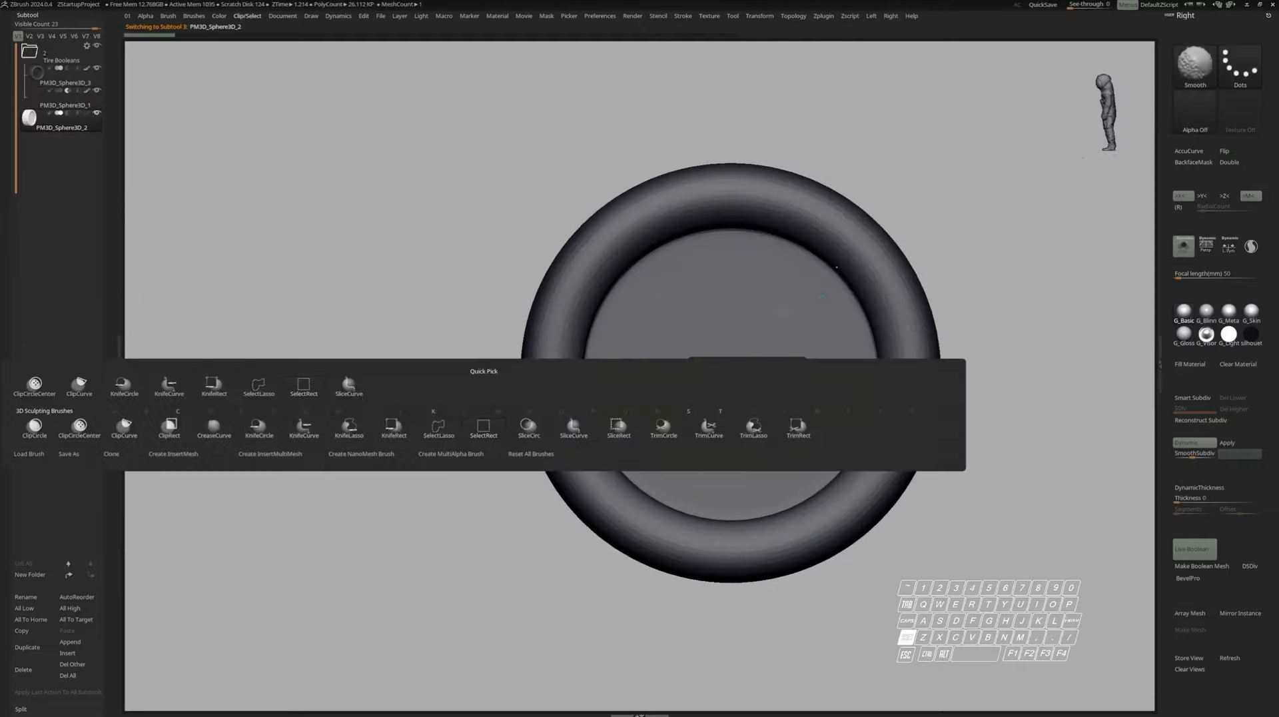
key(s)
key(r)
ctrl+shift+click(790, 384)
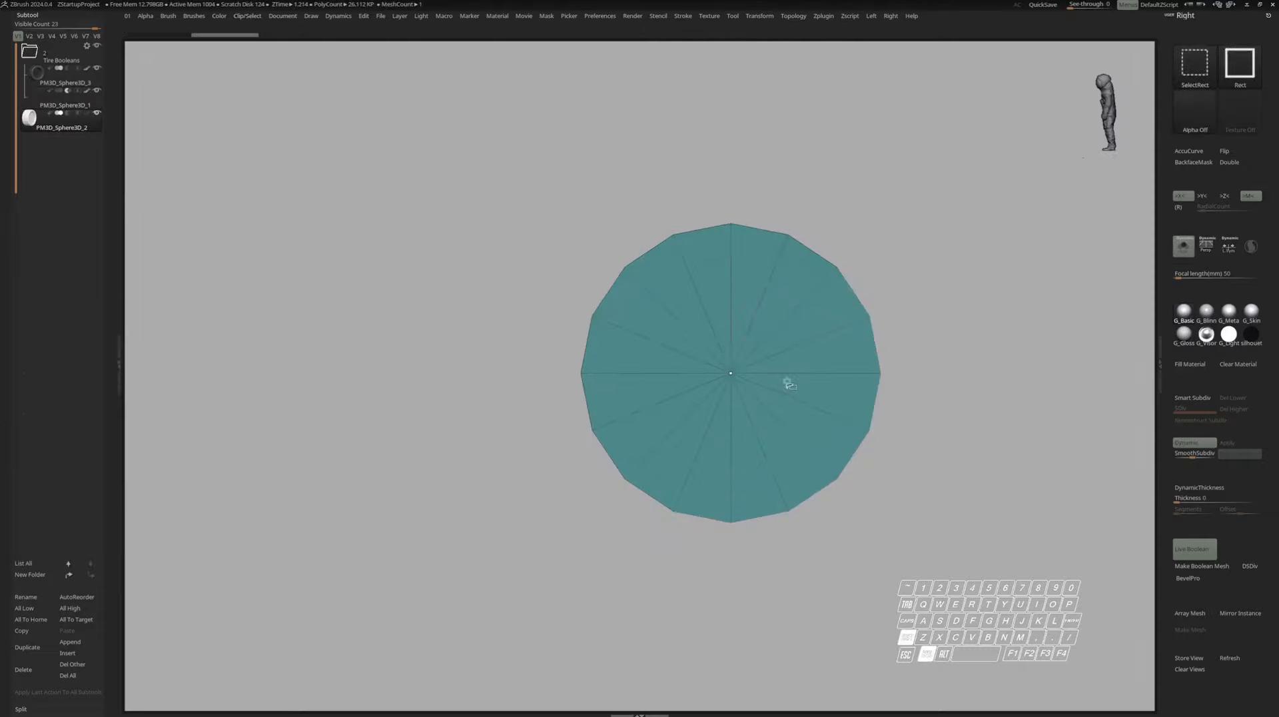
Turn off dynamic subdivision on the disc caps and enable double-sided display, with ZModeler as the active brush
key(b)
key(z)
key(m)
right_drag(790, 381, 749, 369)
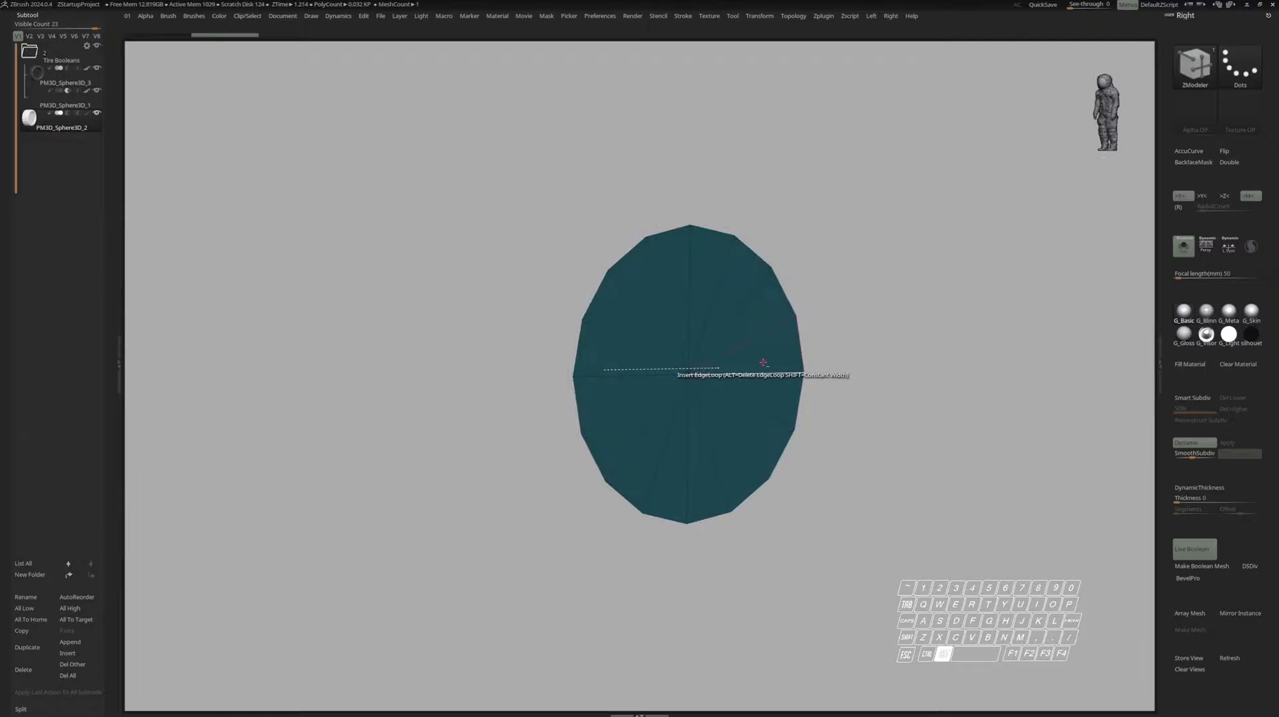
key(d)
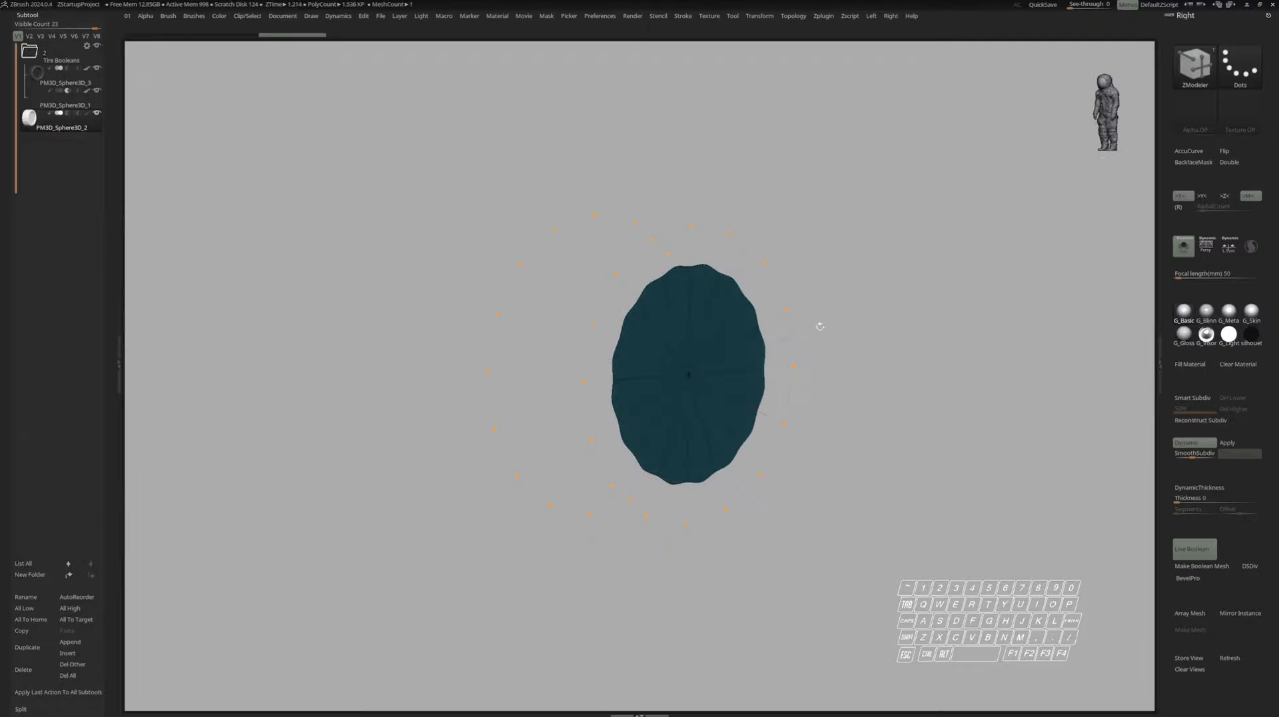
click(1194, 444)
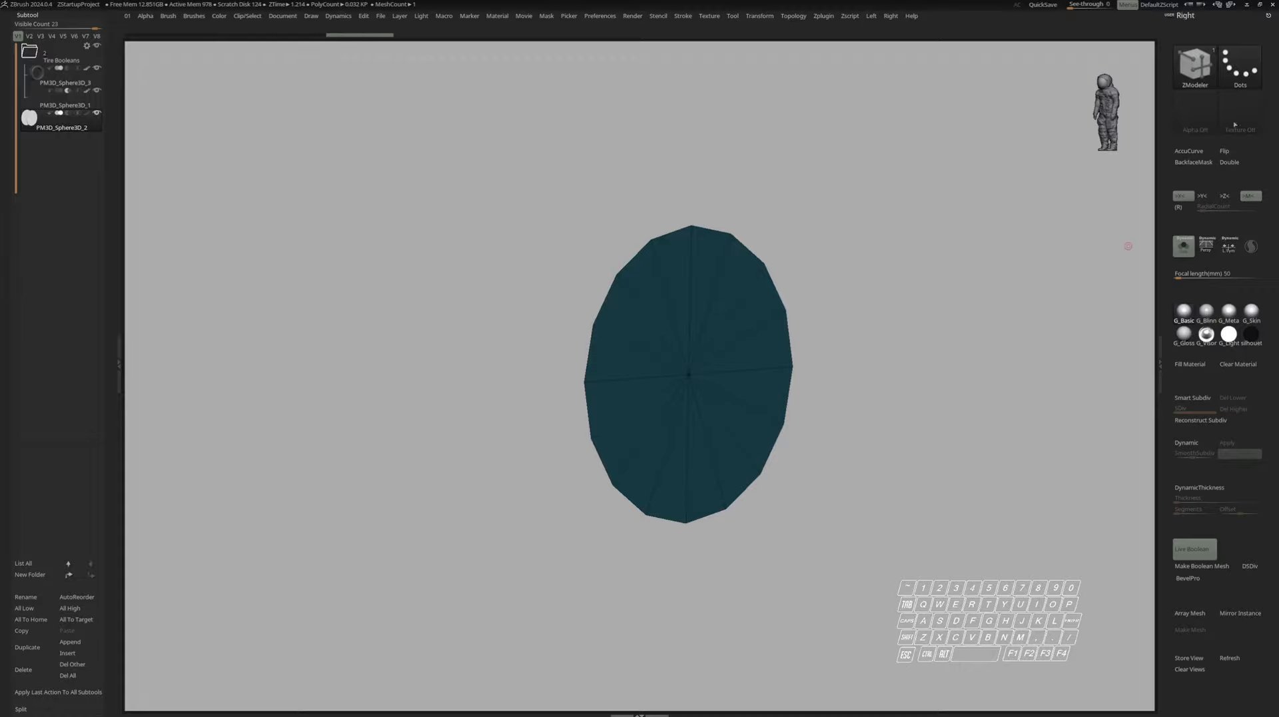
click(1229, 166)
right_drag(666, 352, 662, 369)
alt+right_drag(662, 369, 731, 315)
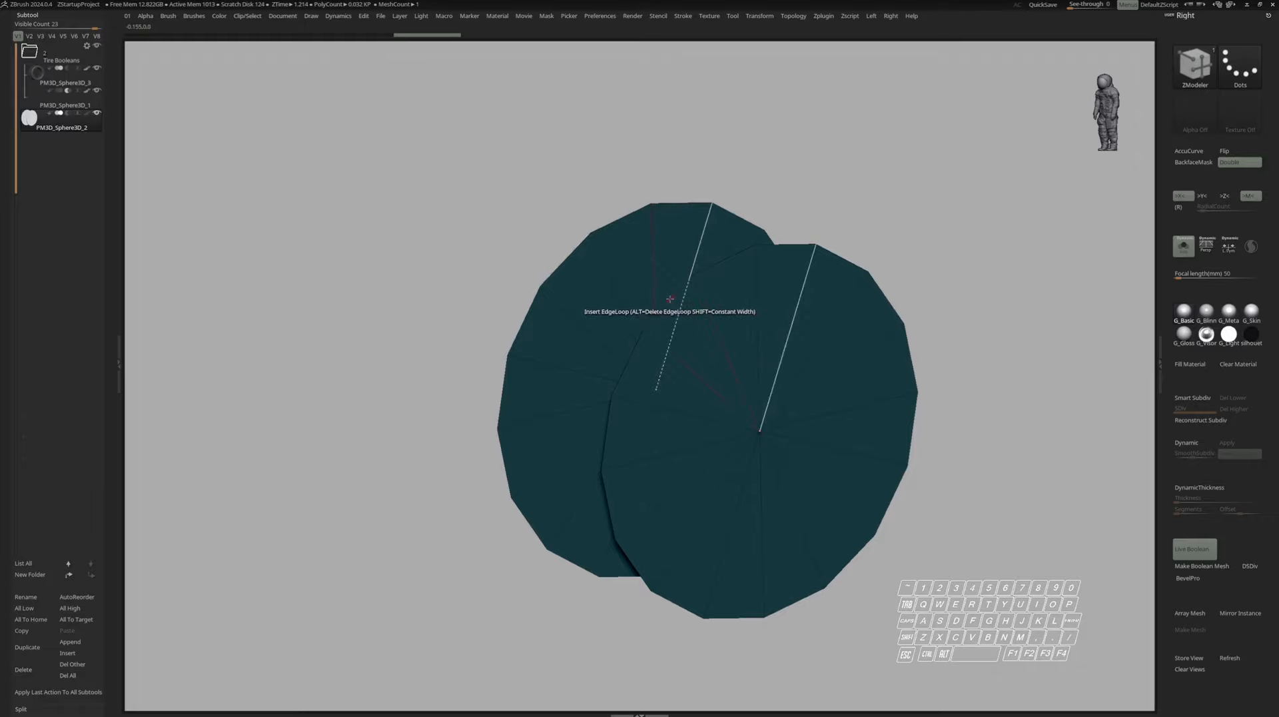
Bridge the open borders of the two caps with ZModeler's Bridge Two Holes edge action to form a closed cylinder
key(space)
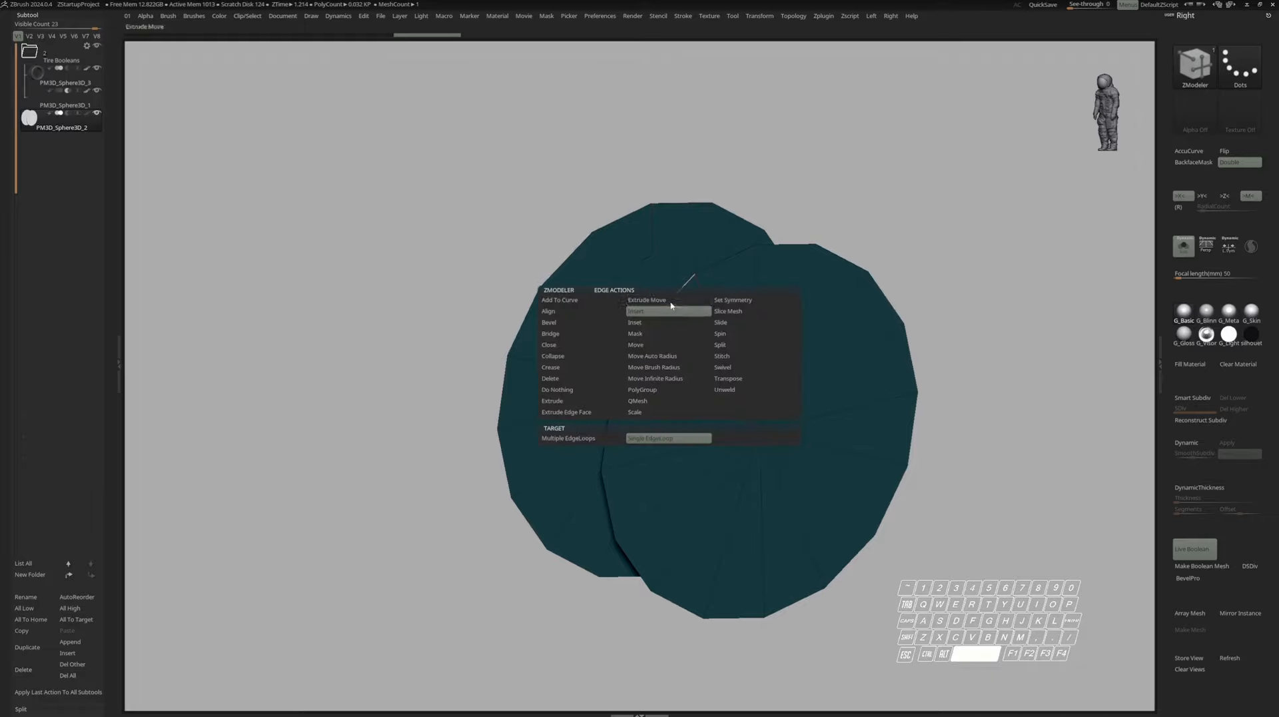
click(568, 335)
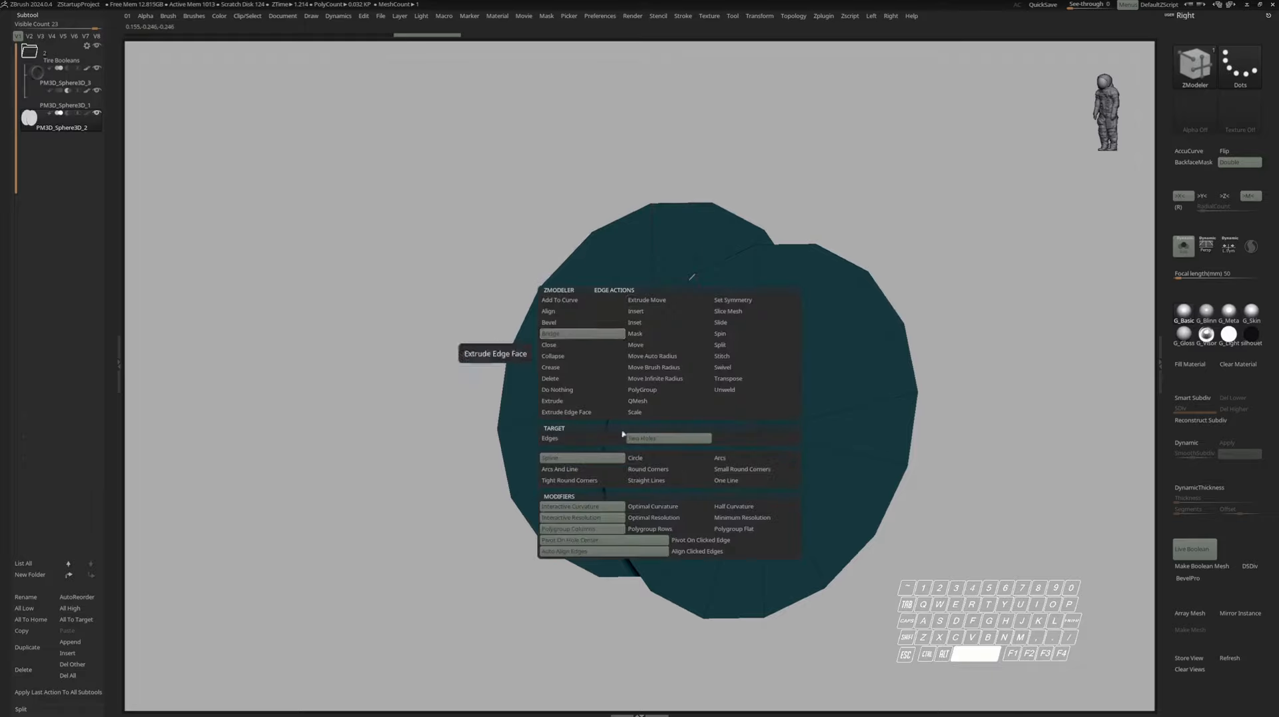
click(630, 438)
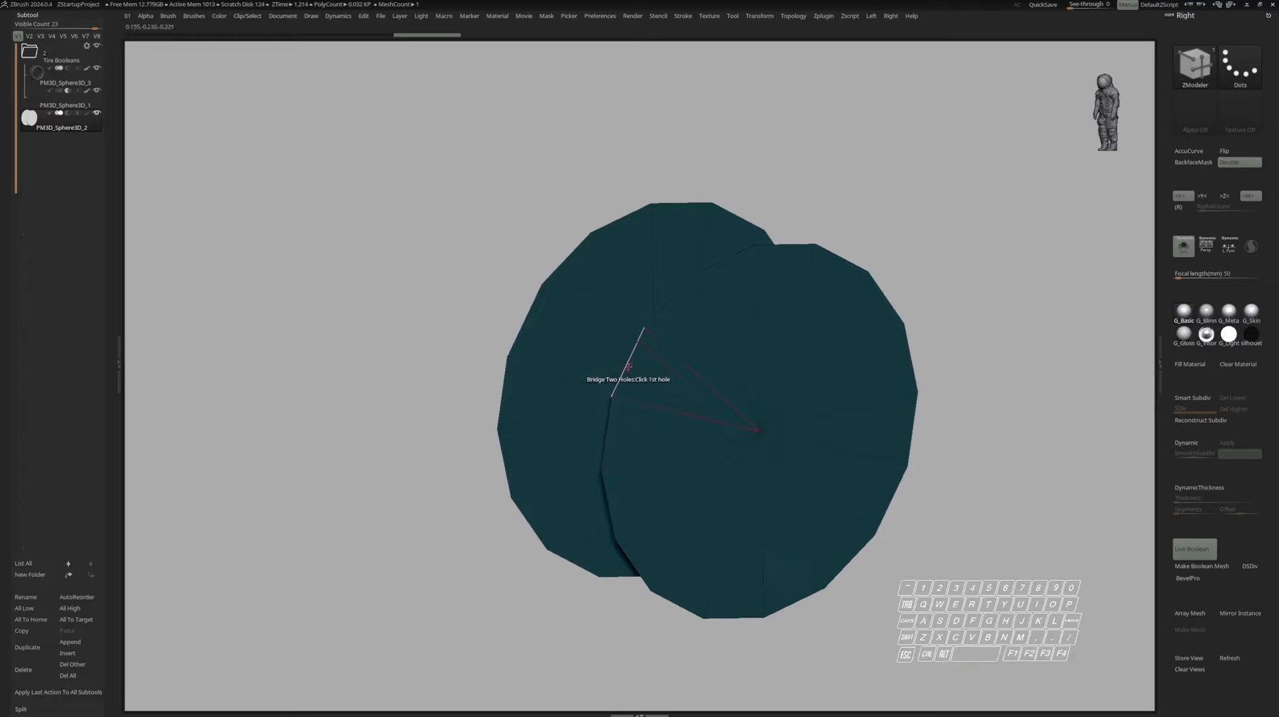
click(628, 367)
click(527, 326)
right_drag(543, 325, 584, 305)
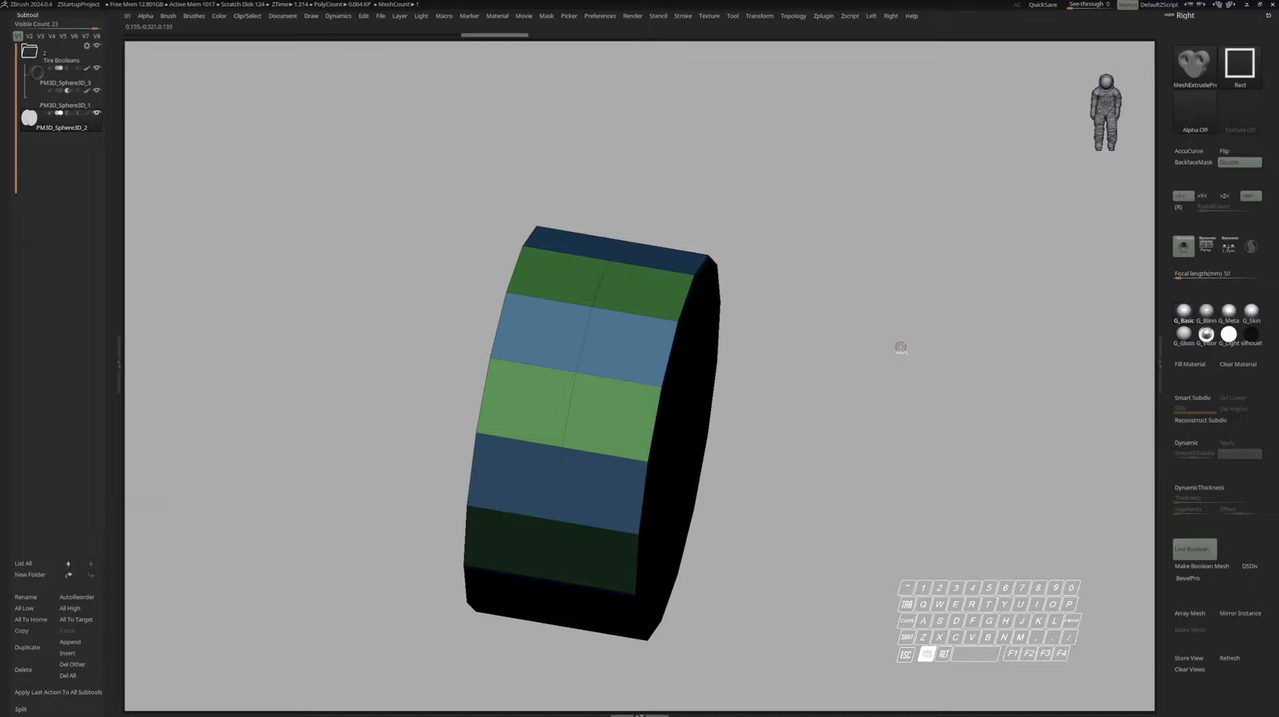
Assign the cylinder a single polygroup and bevel its cap rim with the EdgeLoop Partial target
key(ctrl+w)
right_drag(901, 347, 824, 318)
alt+right_drag(831, 313, 802, 327)
key(space)
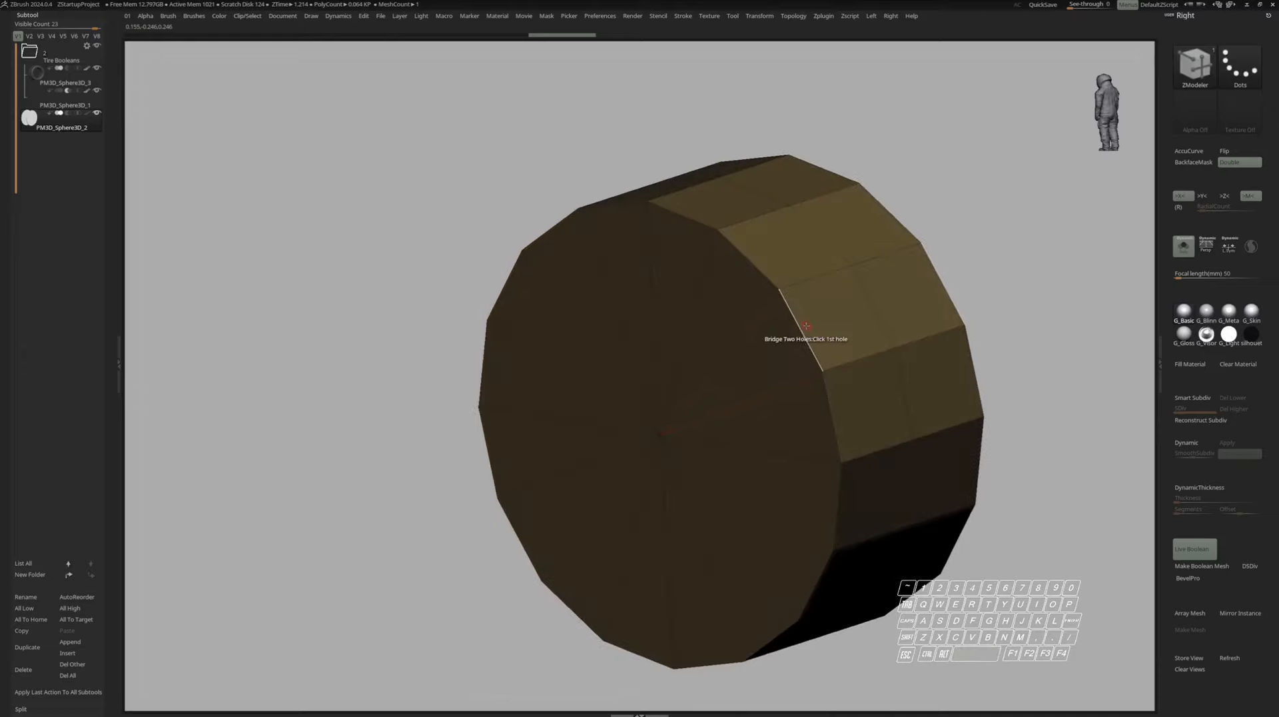
key(space)
click(732, 347)
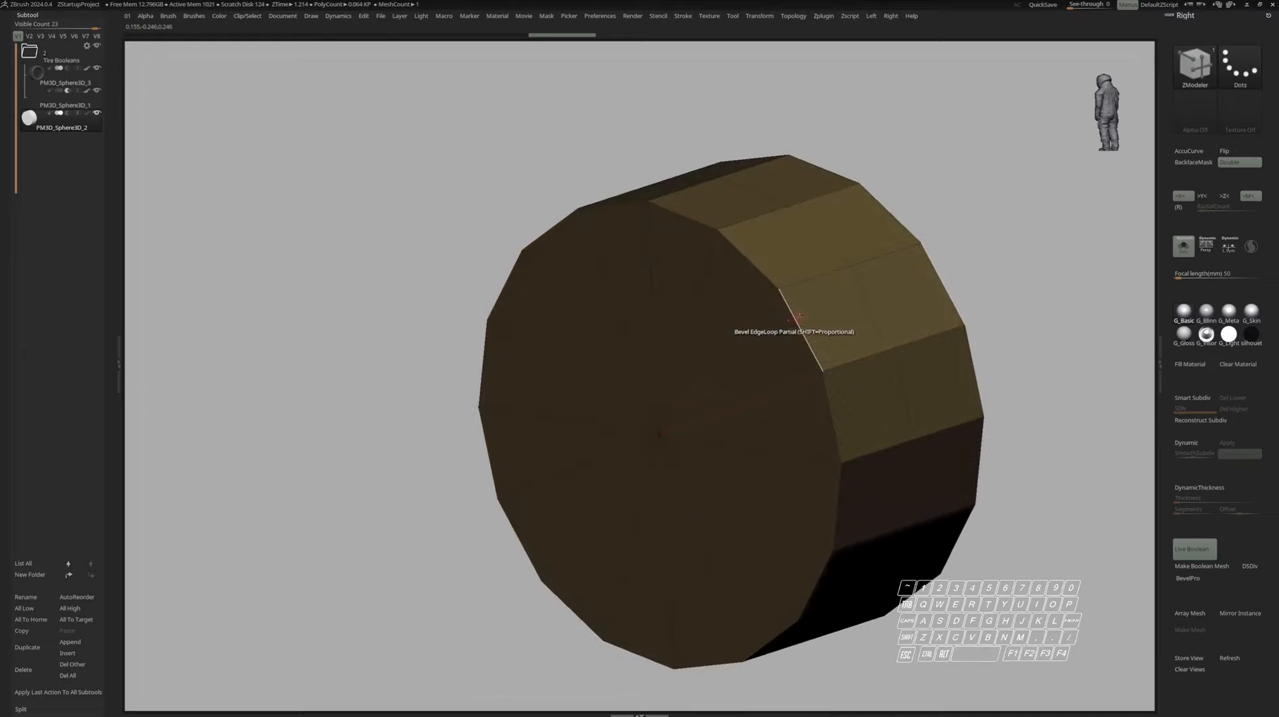
drag(796, 324, 798, 327)
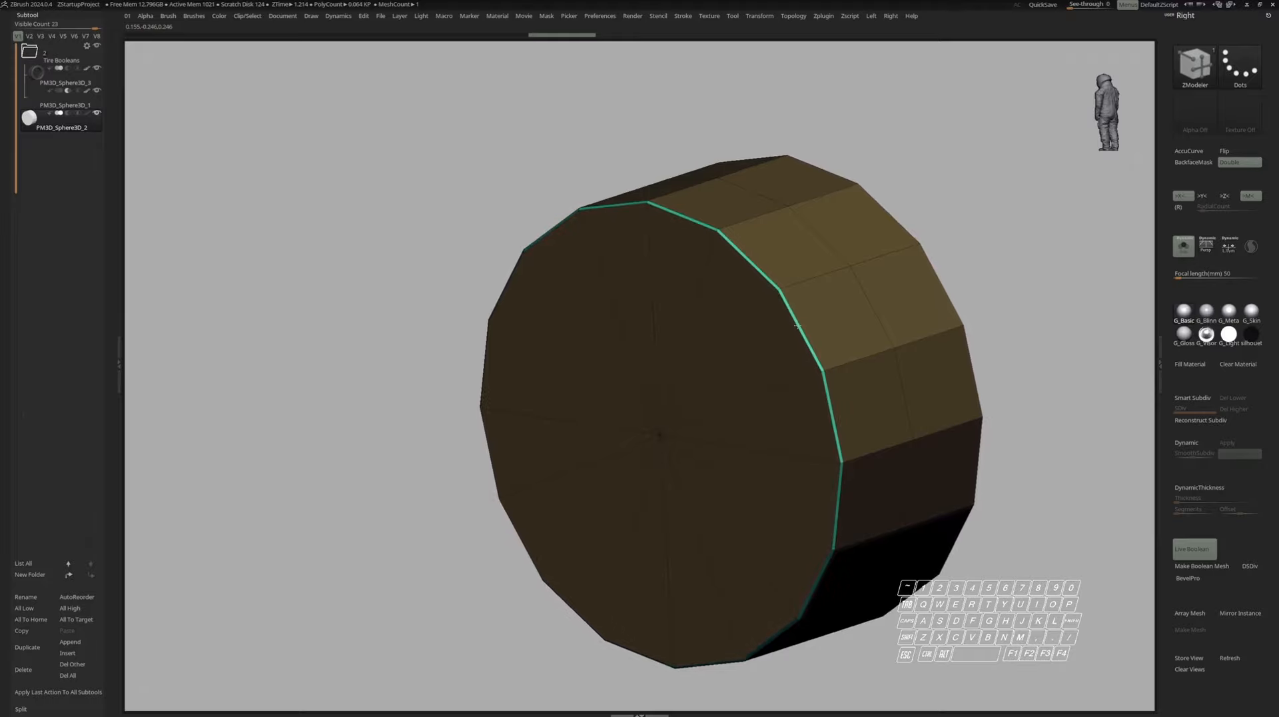
Turn on dynamic subdivision for the bevelled cylinder and bring the tire back into view
right_drag(799, 326, 933, 333)
click(1188, 443)
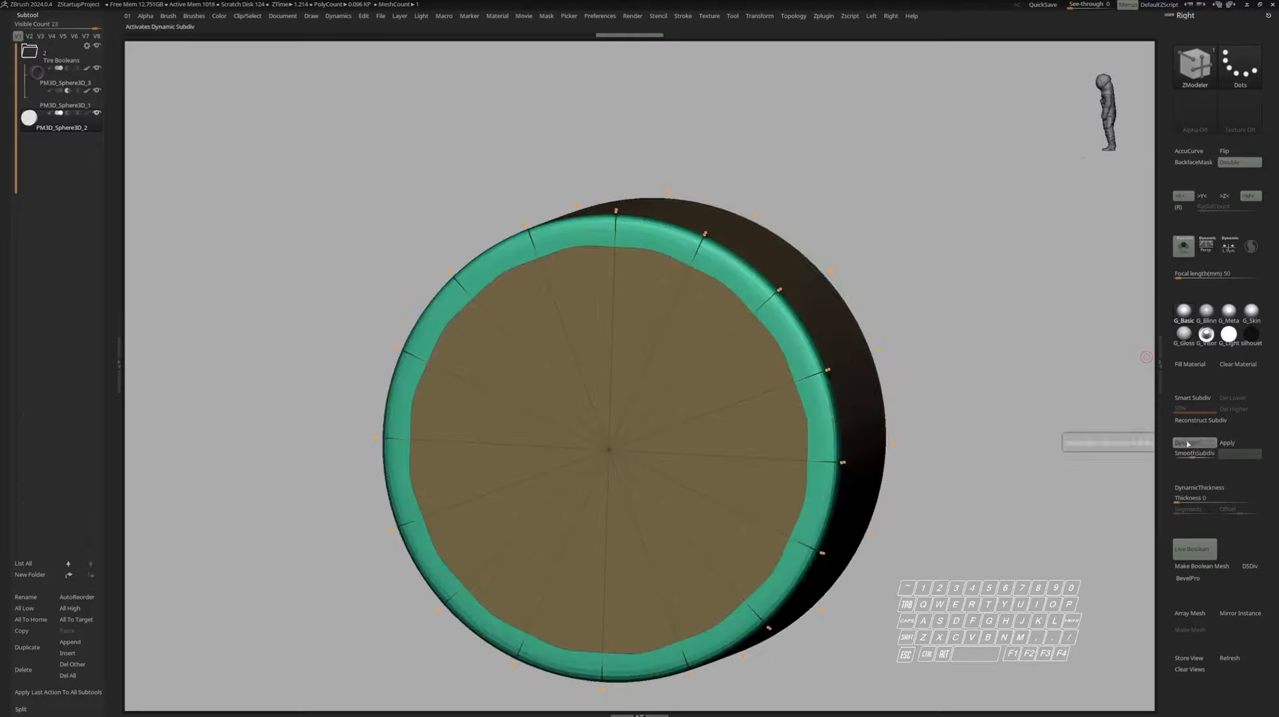
ctrl+right_drag(886, 426, 817, 393)
ctrl+shift+click(912, 377)
Enlarge the disc slightly to fill the tire opening and stretch it along the wheel axis
key(w)
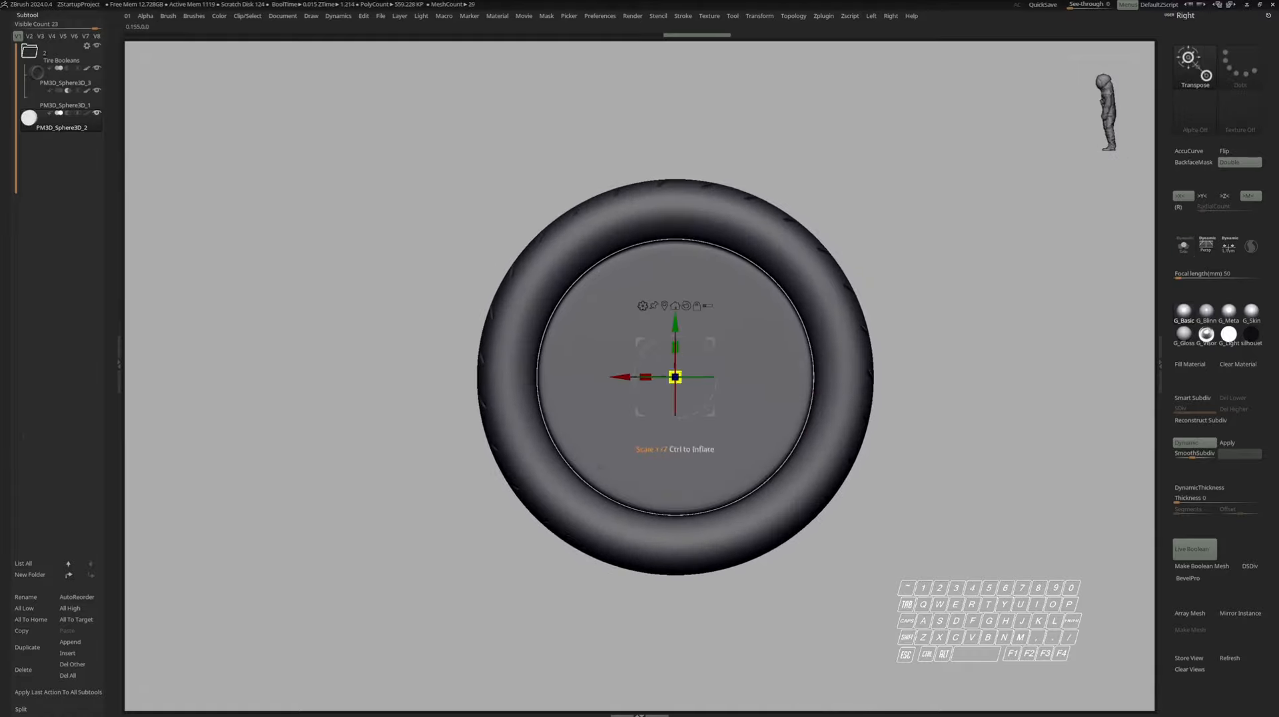
drag(675, 376, 684, 370)
key(q)
mouse_move(688, 368)
right_down()
mouse_move(711, 354)
mouse_move(724, 365)
right_up()
key(w)
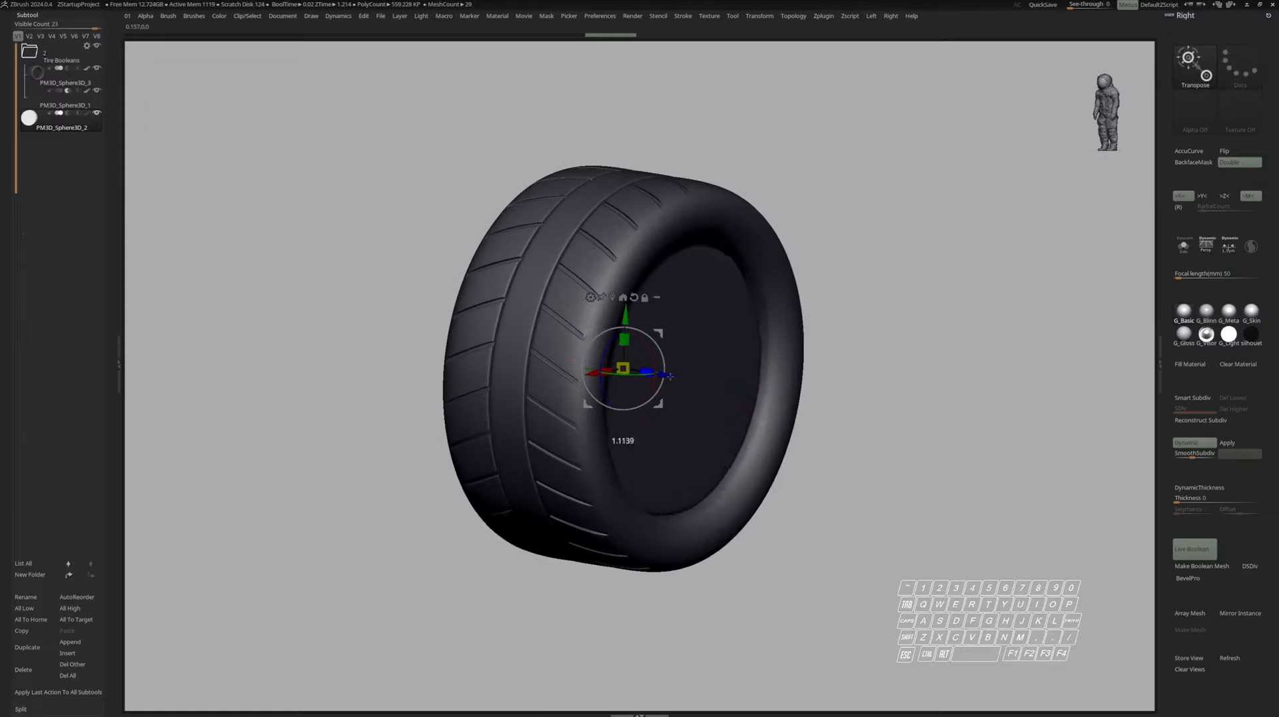
key(q)
mouse_move(743, 326)
shift+right_down()
mouse_move(725, 328)
mouse_move(836, 335)
shift+right_up()
Recolor the disc to a lighter gray than the tire and try other materials on the wheel
key(Tab)
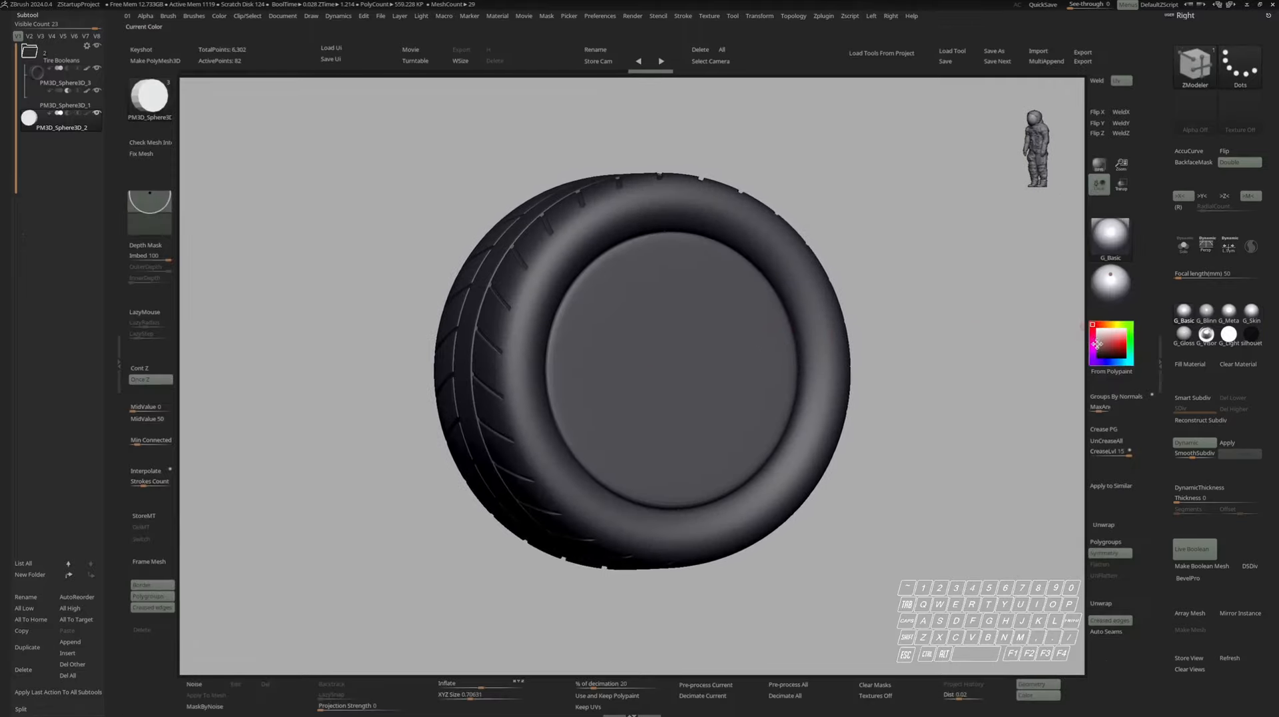
drag(1098, 344, 1101, 344)
click(1097, 338)
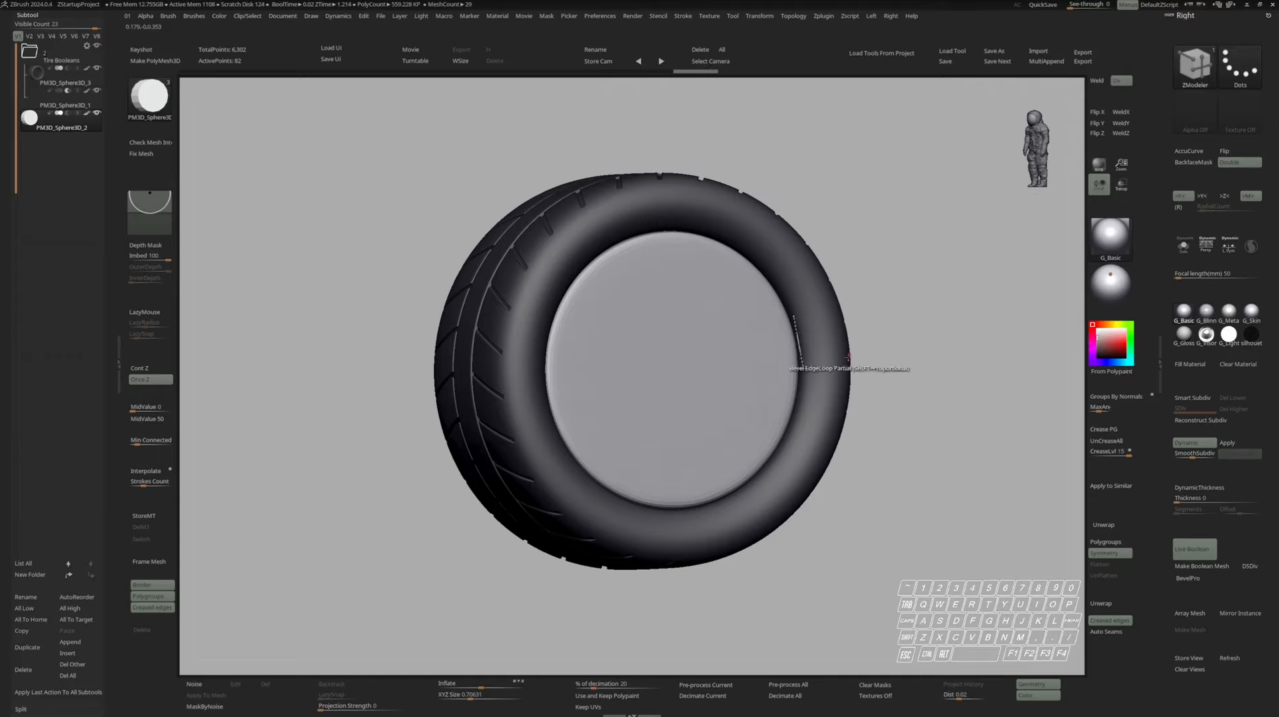
mouse_move(853, 352)
right_down()
mouse_move(759, 357)
mouse_move(842, 369)
mouse_move(900, 348)
mouse_move(919, 361)
right_up()
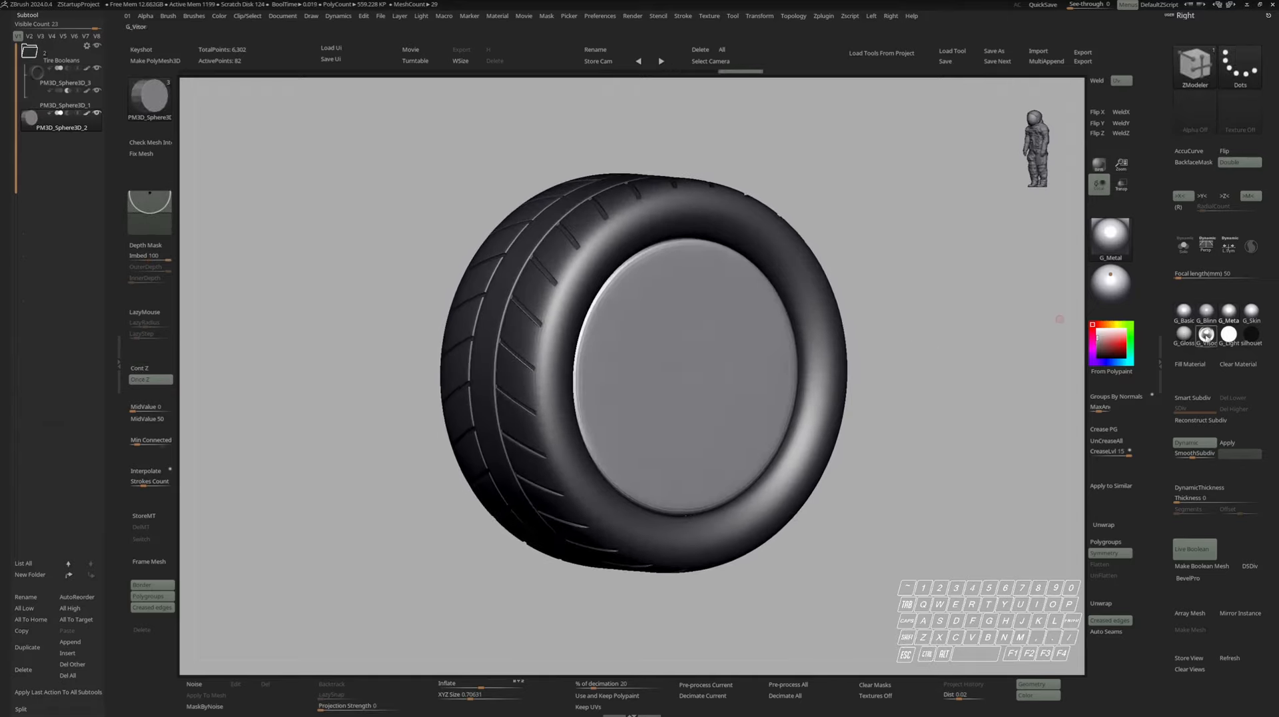
key(1)
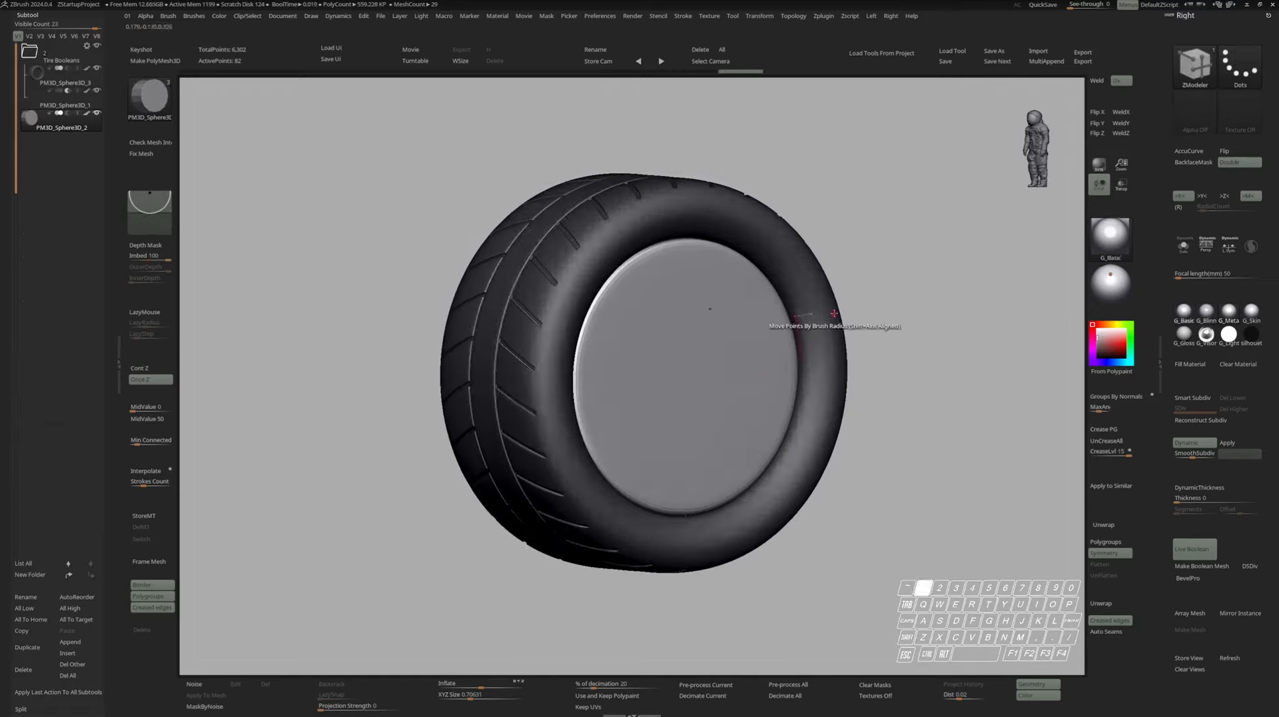
Isolate the disc with its polyframe shown and insert a single edge loop around the center of its cap
shift+right_drag(816, 328, 779, 342)
key(ctrl+shift+s)
key(shift+f)
key(space)
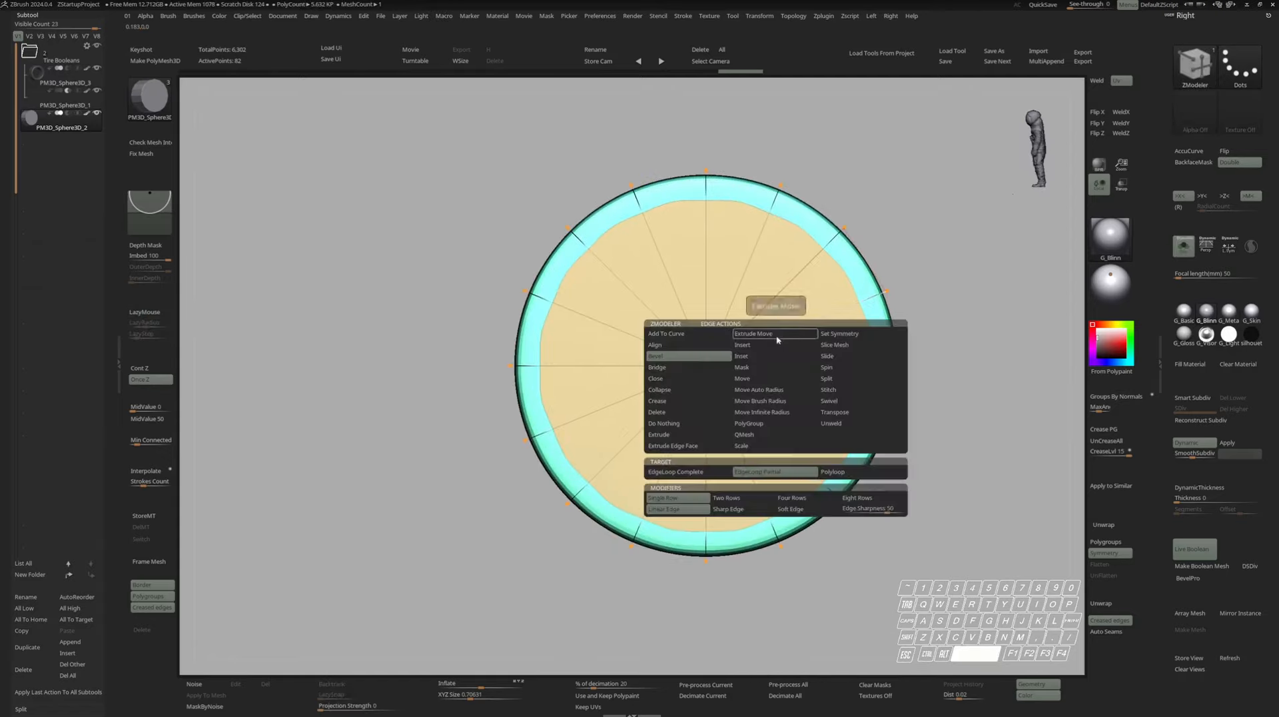
click(770, 344)
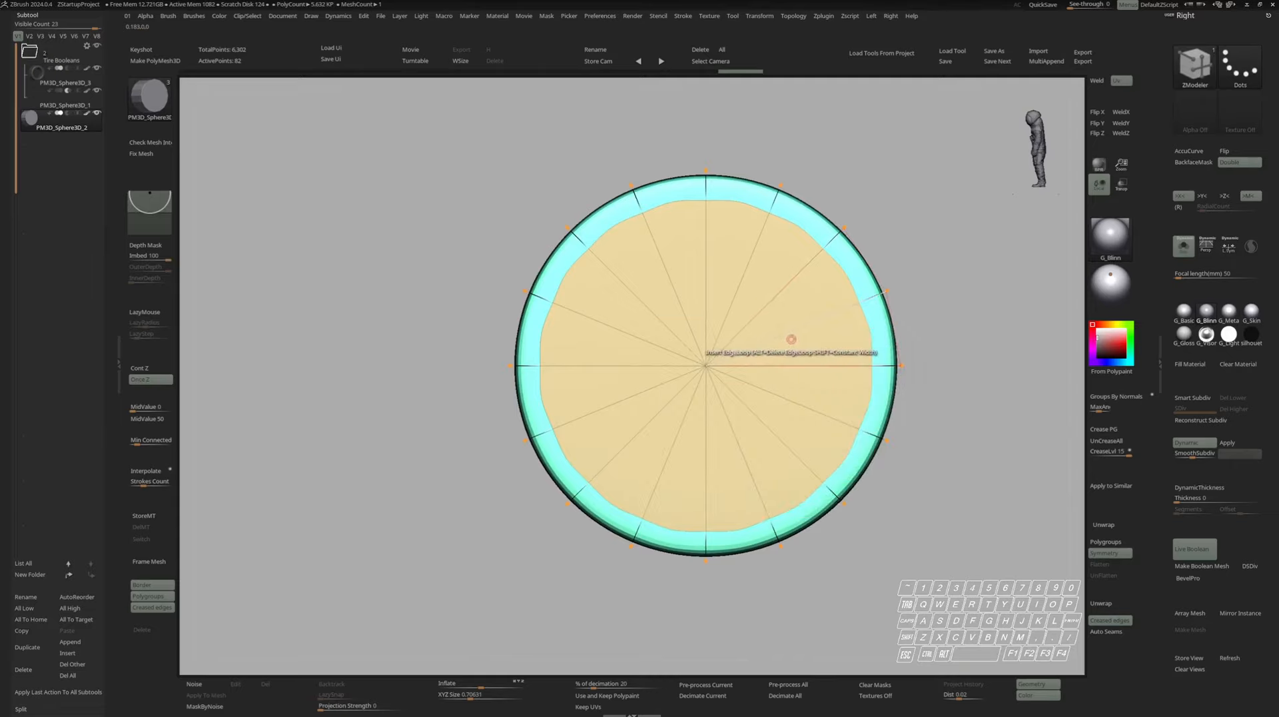
right_drag(795, 330, 825, 339)
drag(794, 330, 712, 363)
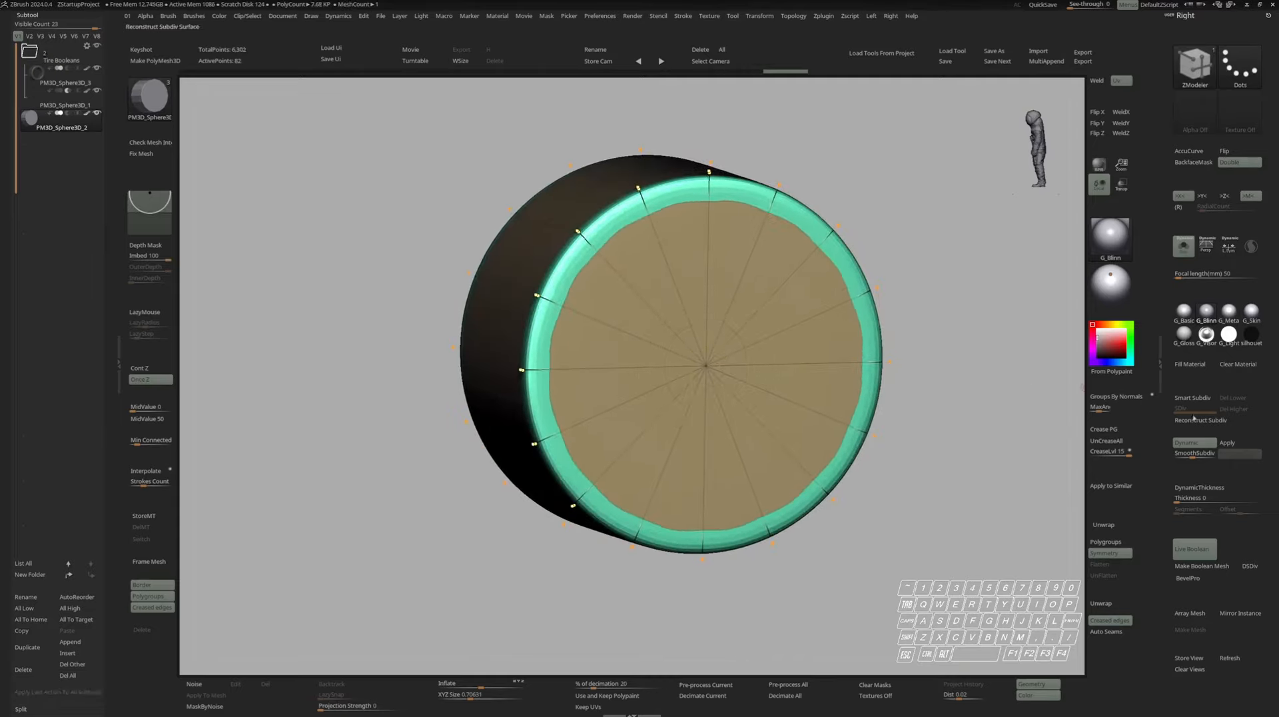
Turn off dynamic subdivision for the isolated disc
click(1189, 443)
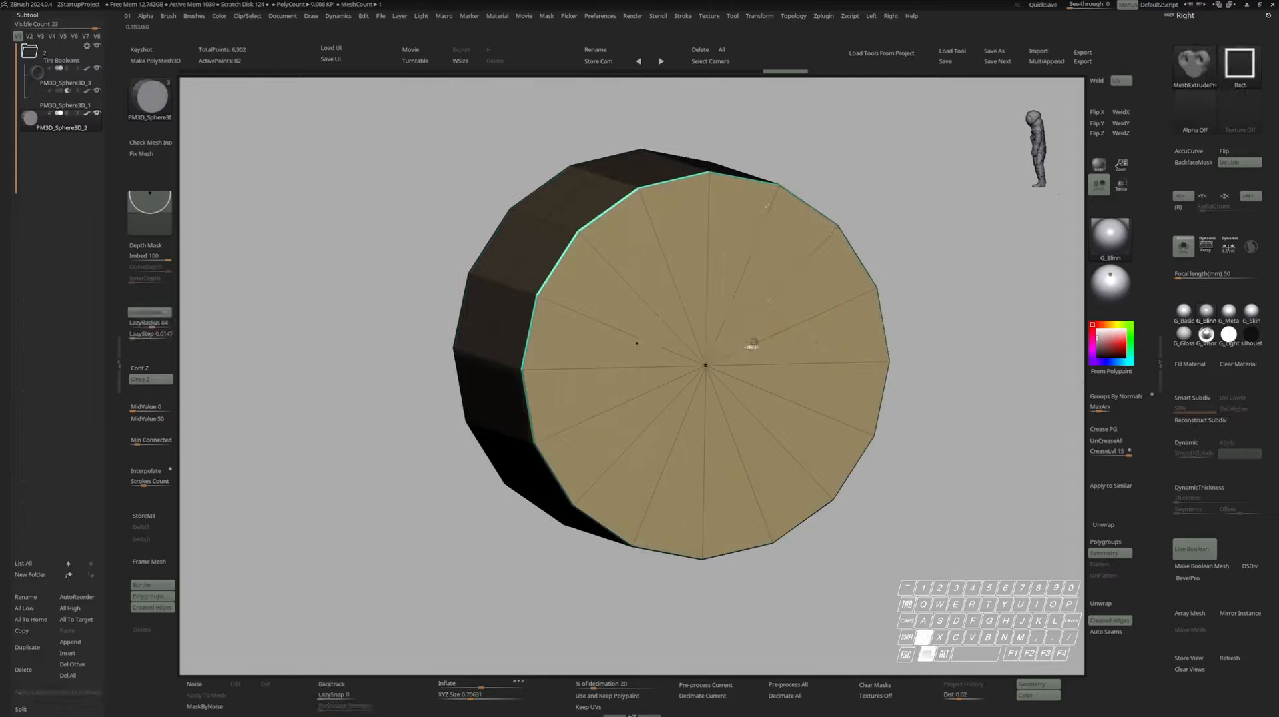
Try inserting an edge loop across the disc's cap and undo it
click(727, 332)
right_drag(781, 300, 756, 310)
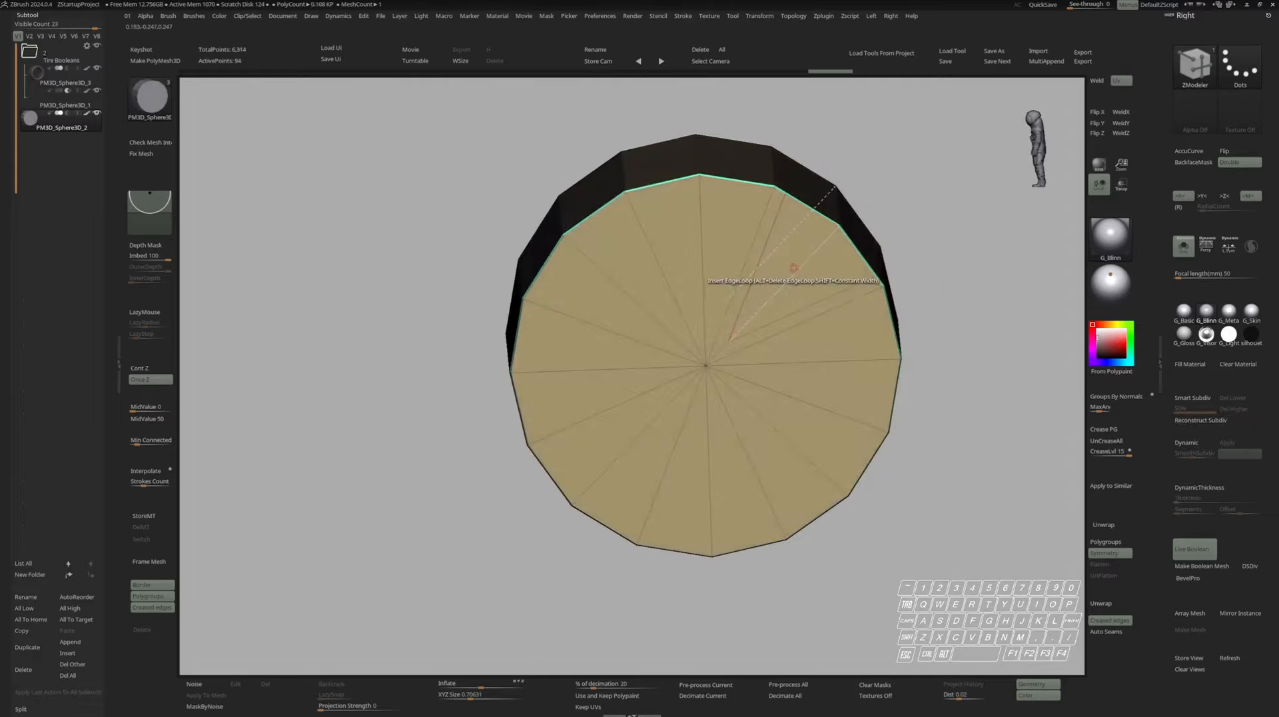
right_drag(794, 268, 850, 226)
key(ctrl+z)
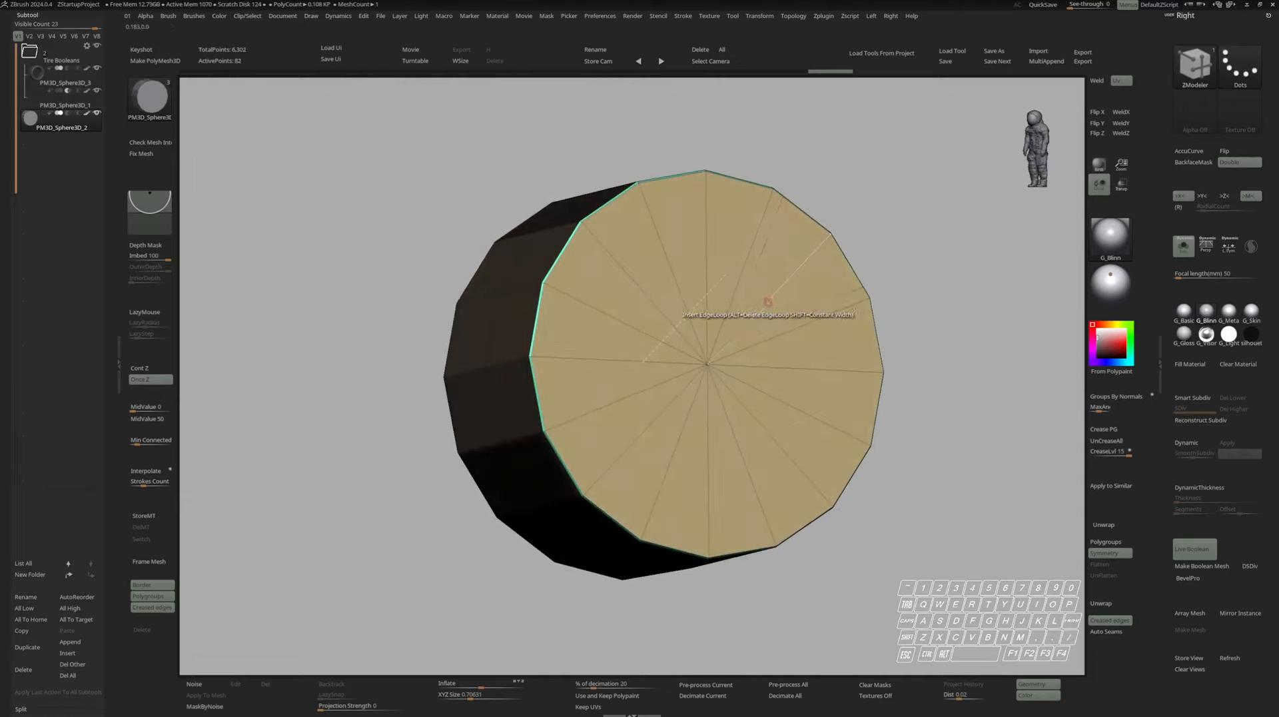
Insert a circular edge loop around the center of the disc's cap and face the cap straight on
key(space)
click(754, 313)
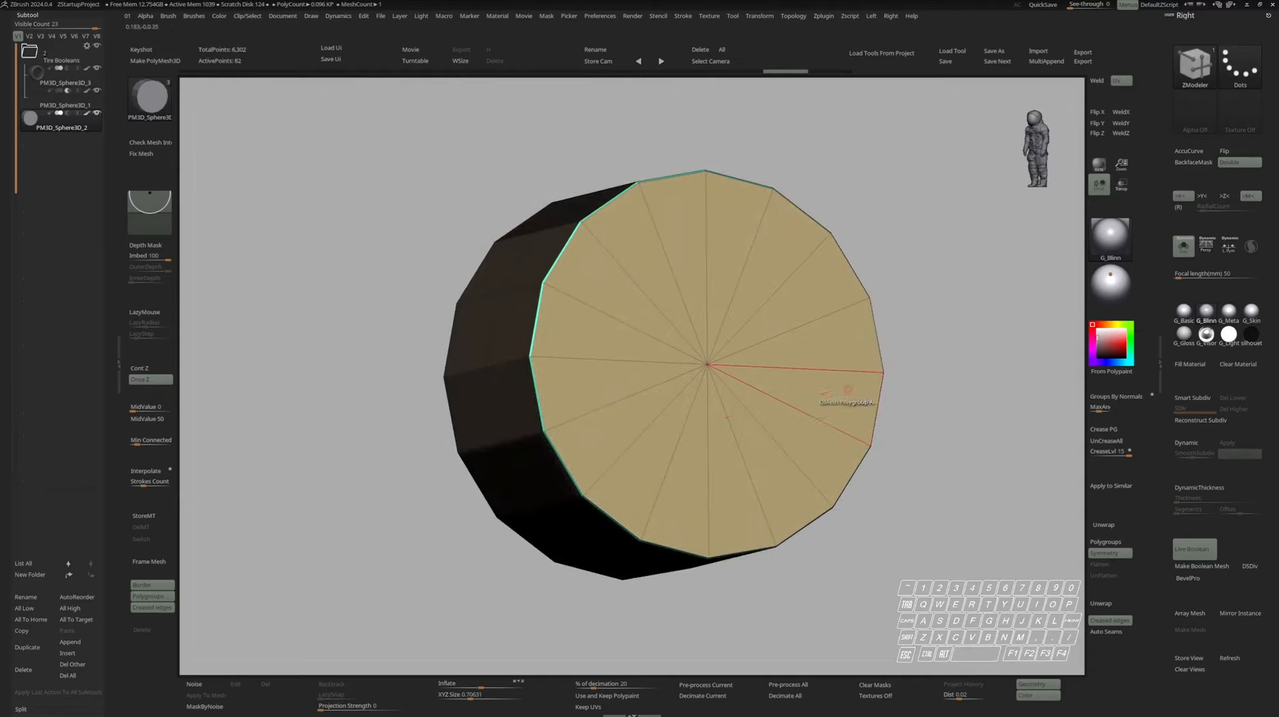
right_drag(839, 314, 830, 327)
click(851, 305)
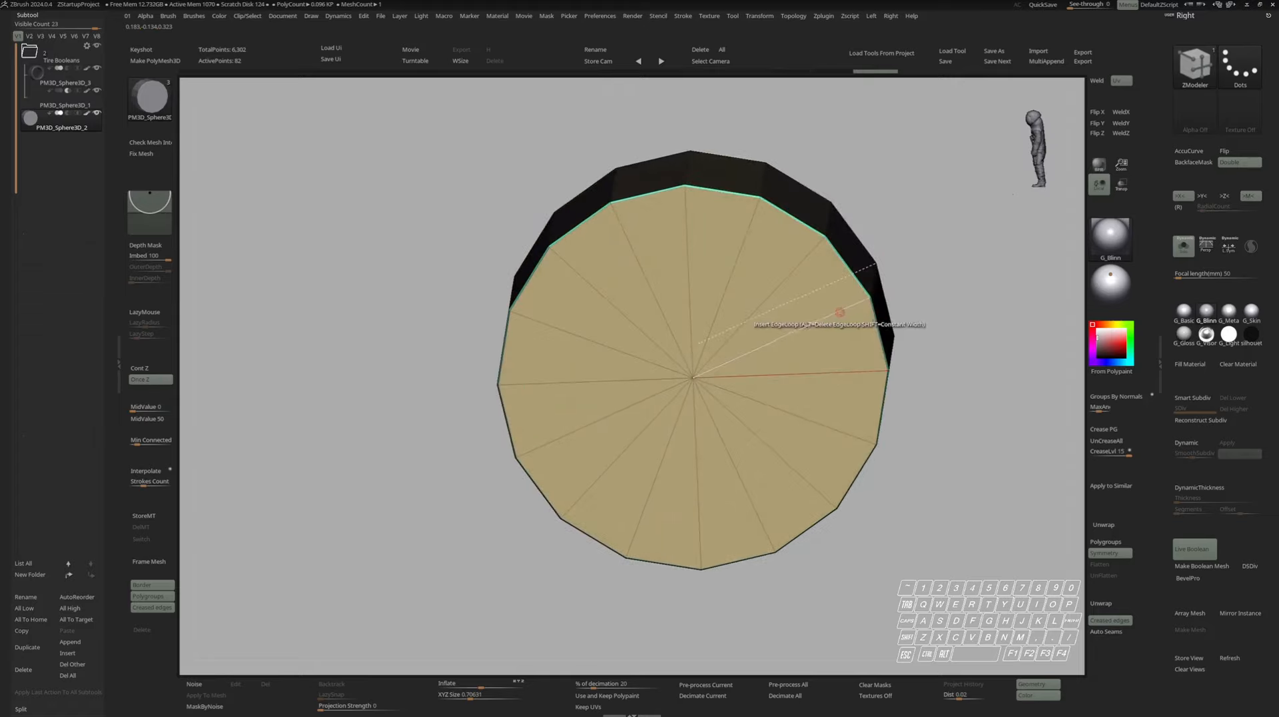
click(848, 307)
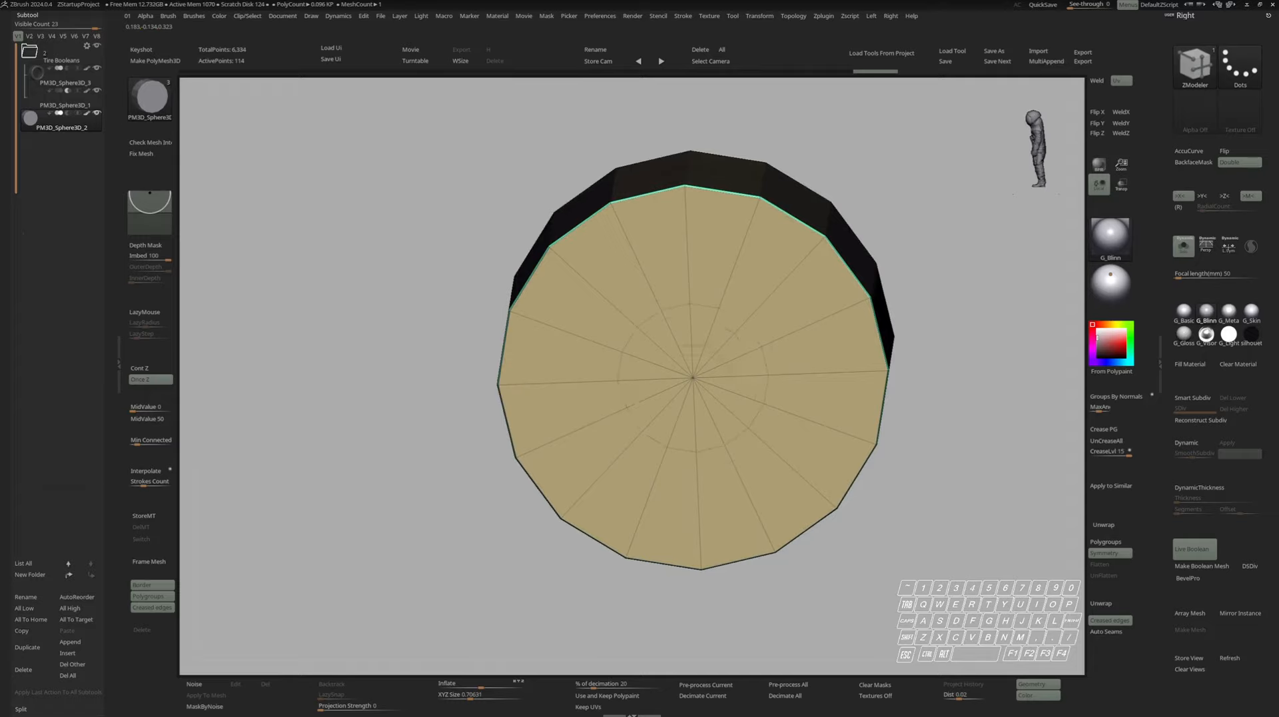
shift+right_drag(783, 315, 767, 324)
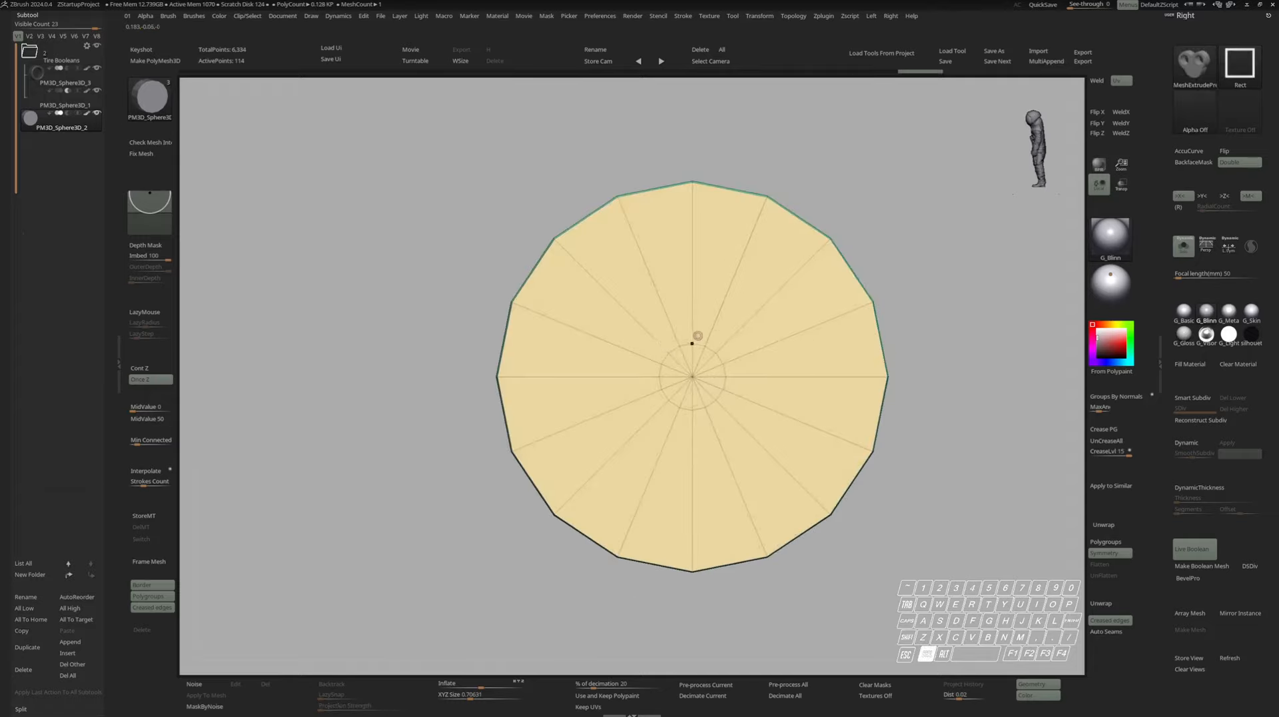
Try a rectangular mask over the cap's center and undo it
mouse_move(648, 341)
ctrl+mouse_down()
mouse_move(759, 443)
mouse_move(752, 427)
ctrl+mouse_up()
mouse_move(736, 407)
right_down()
mouse_move(752, 404)
mouse_move(738, 380)
right_up()
key(ctrl+z)
Mask the small circle at the cap's center with a circular mask brush and invert the mask
key(e)
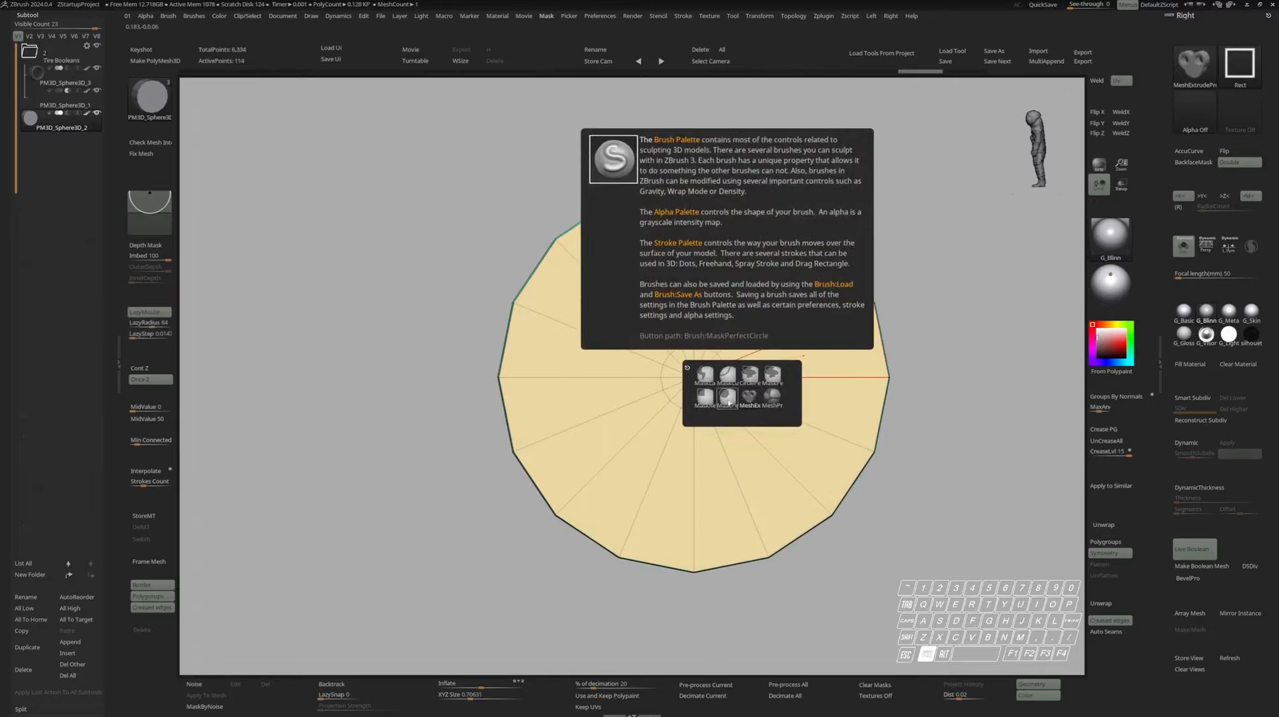
click(746, 373)
ctrl+drag(711, 405, 744, 419)
ctrl+click(911, 358)
Scale the unmasked center circle inward along the wheel axis
right_drag(766, 347, 828, 339)
key(w)
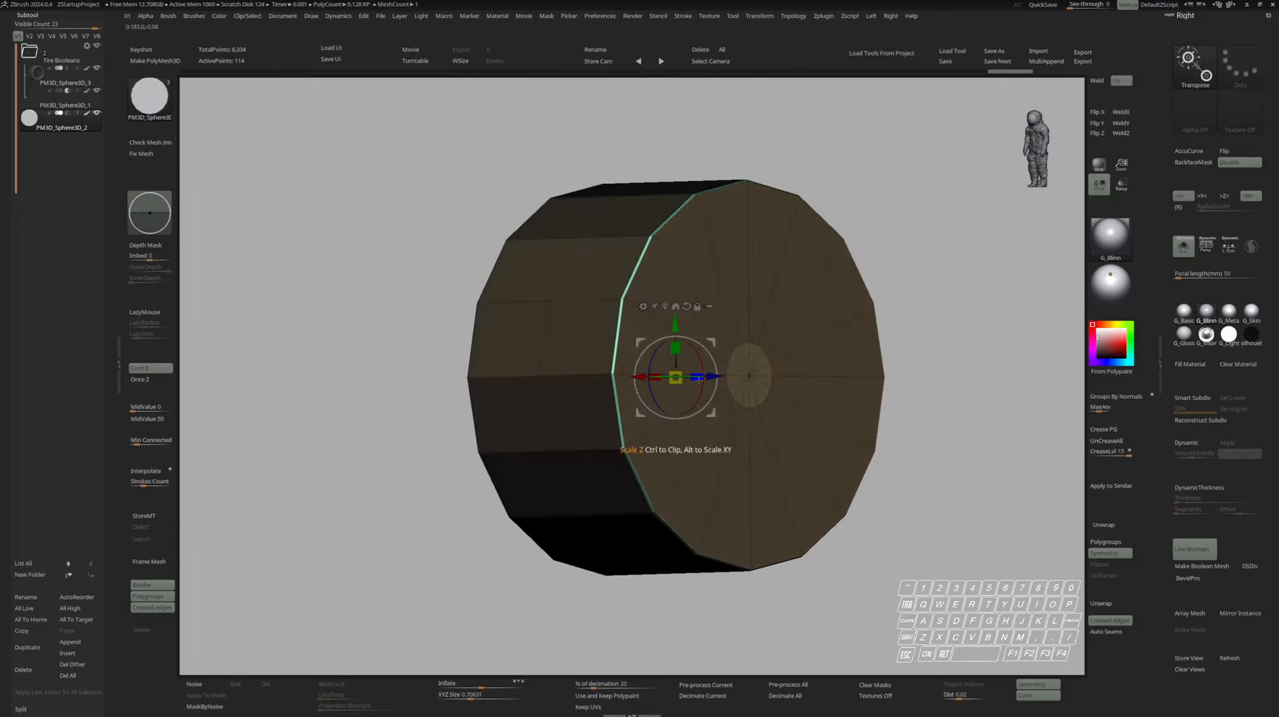
drag(698, 378, 670, 385)
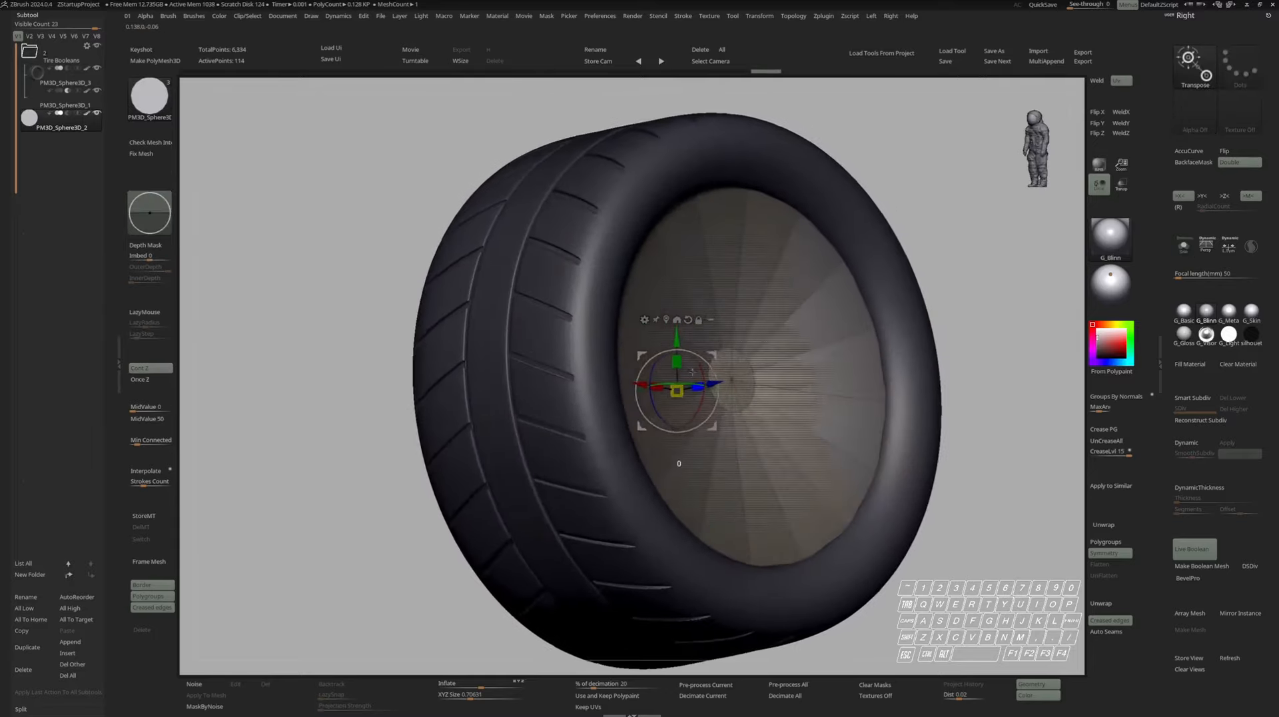
Turn off Live Boolean, hide the polyframe and scale the disc's center further inward to form a cone-shaped recess
click(1188, 546)
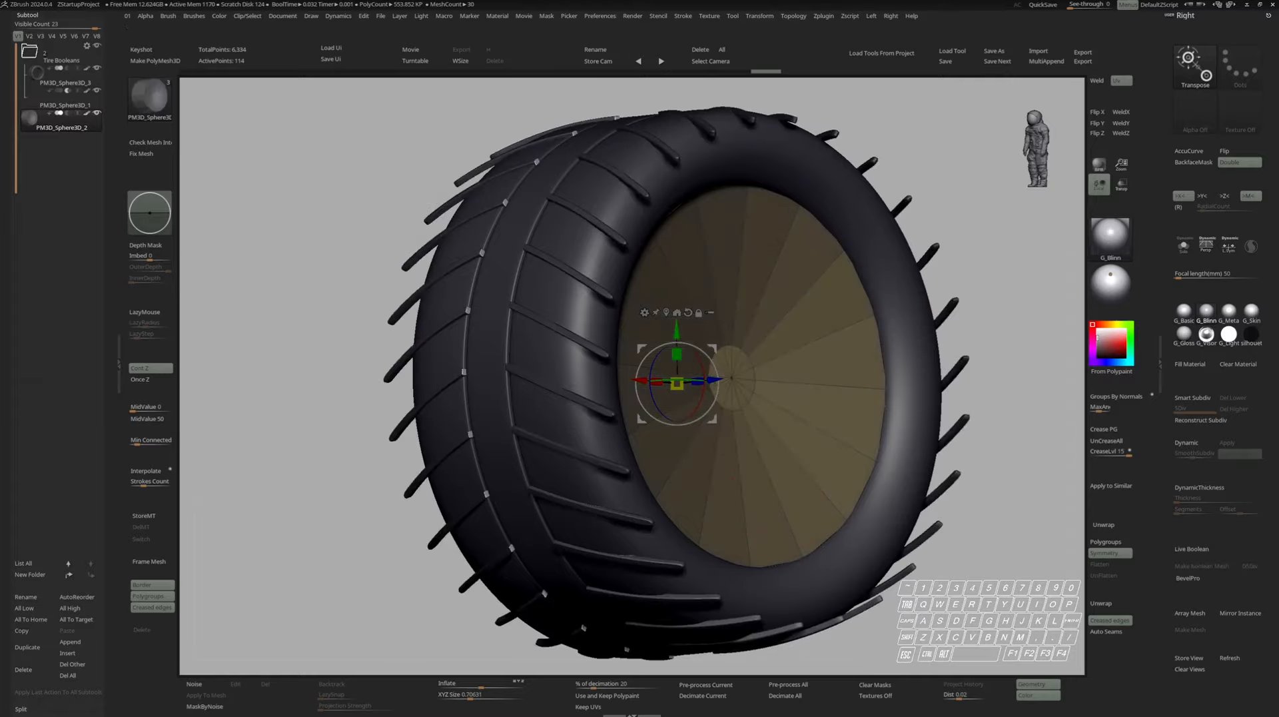
alt+right_drag(753, 406, 675, 406)
key(shift+f)
right_drag(595, 363, 613, 381)
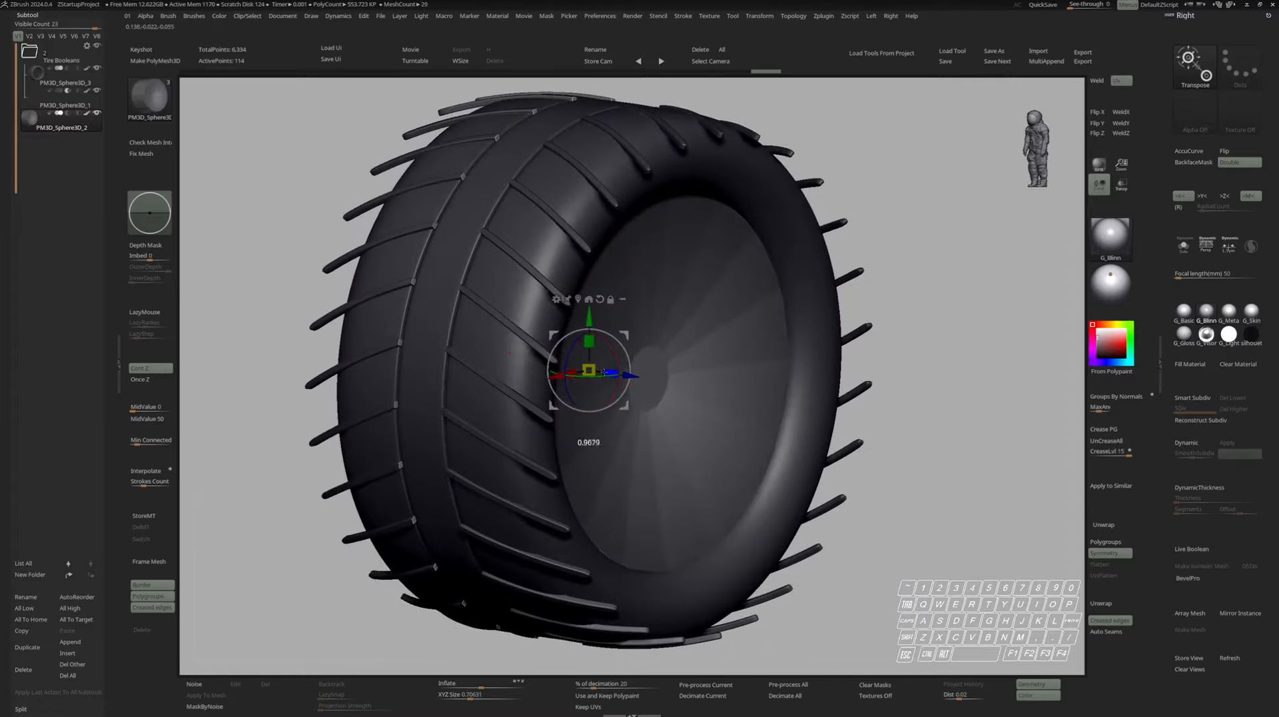
drag(603, 371, 574, 377)
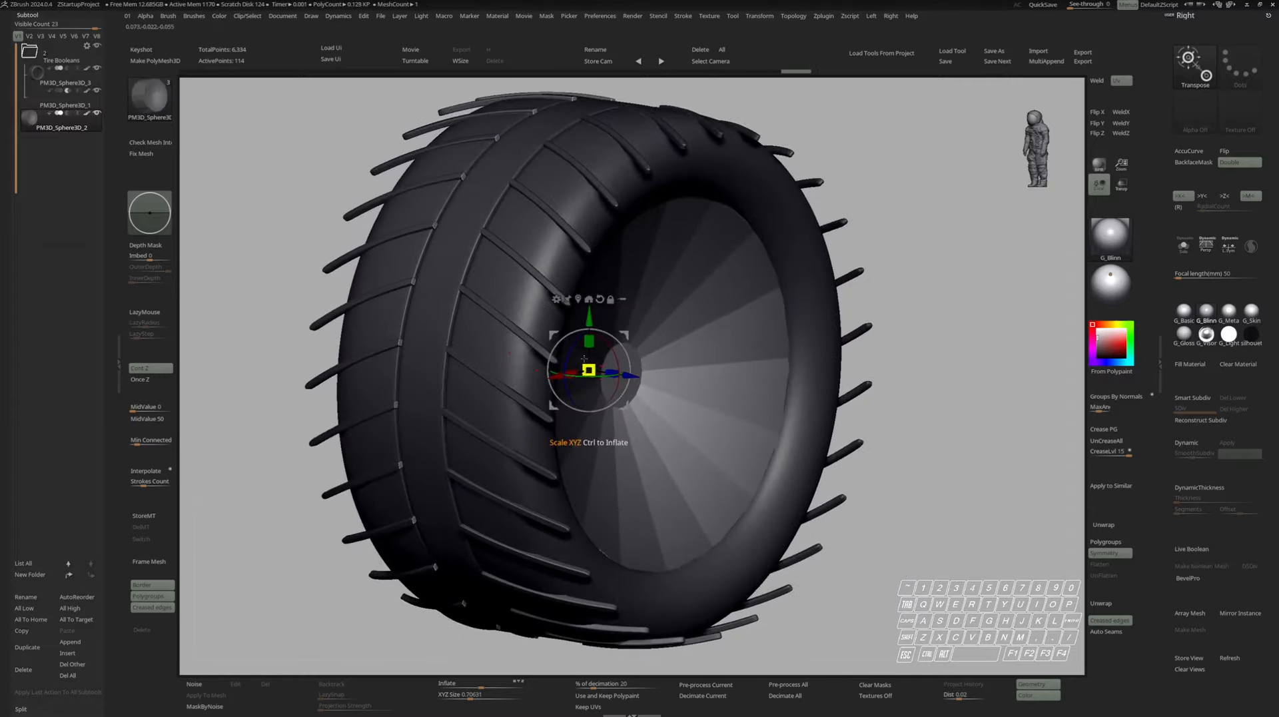
right_drag(584, 359, 558, 330)
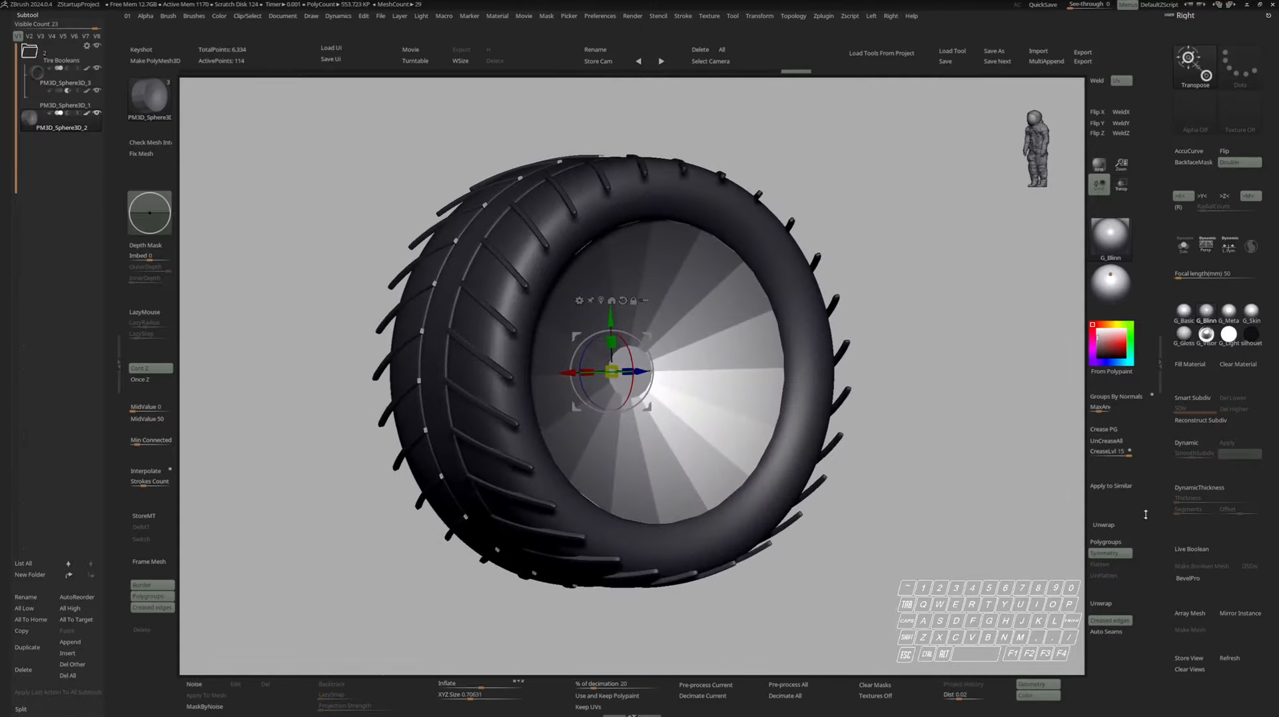
Isolate the disc with its polyframe shown and insert a single edge loop just outside the center circle
key(q)
key(s)
right_drag(749, 414, 647, 355)
key(shift+f)
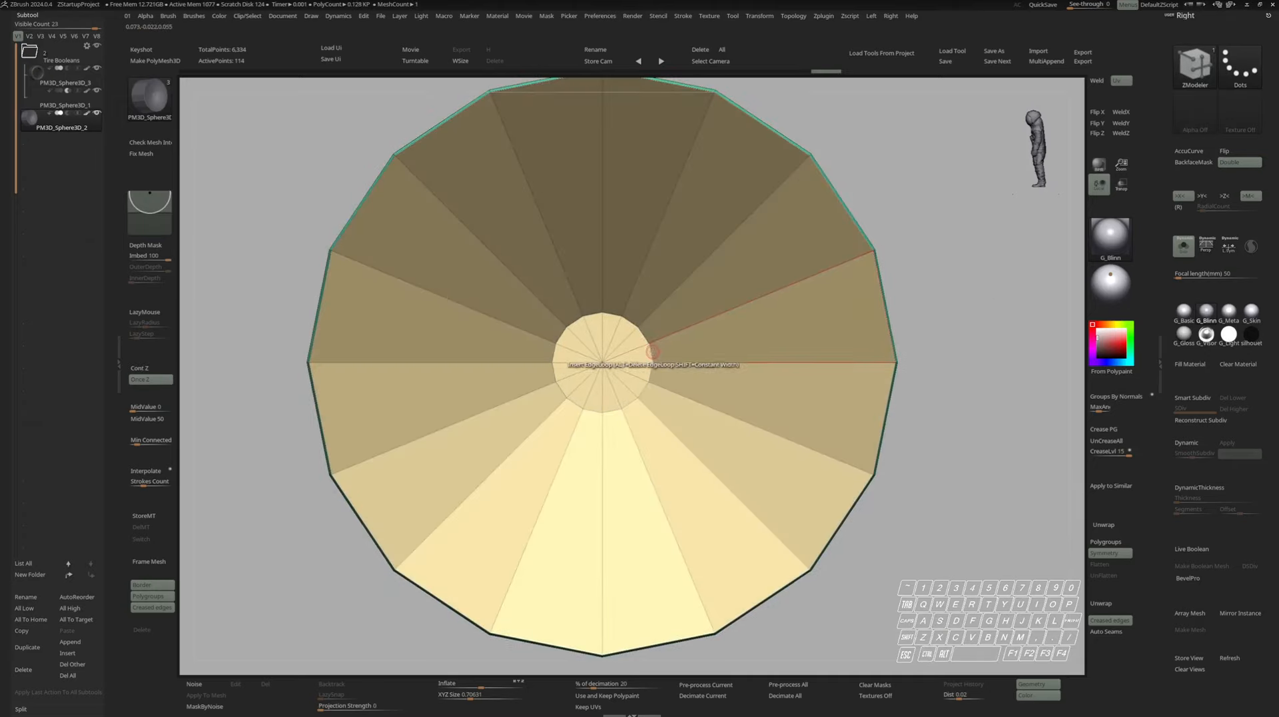
key(space)
click(568, 374)
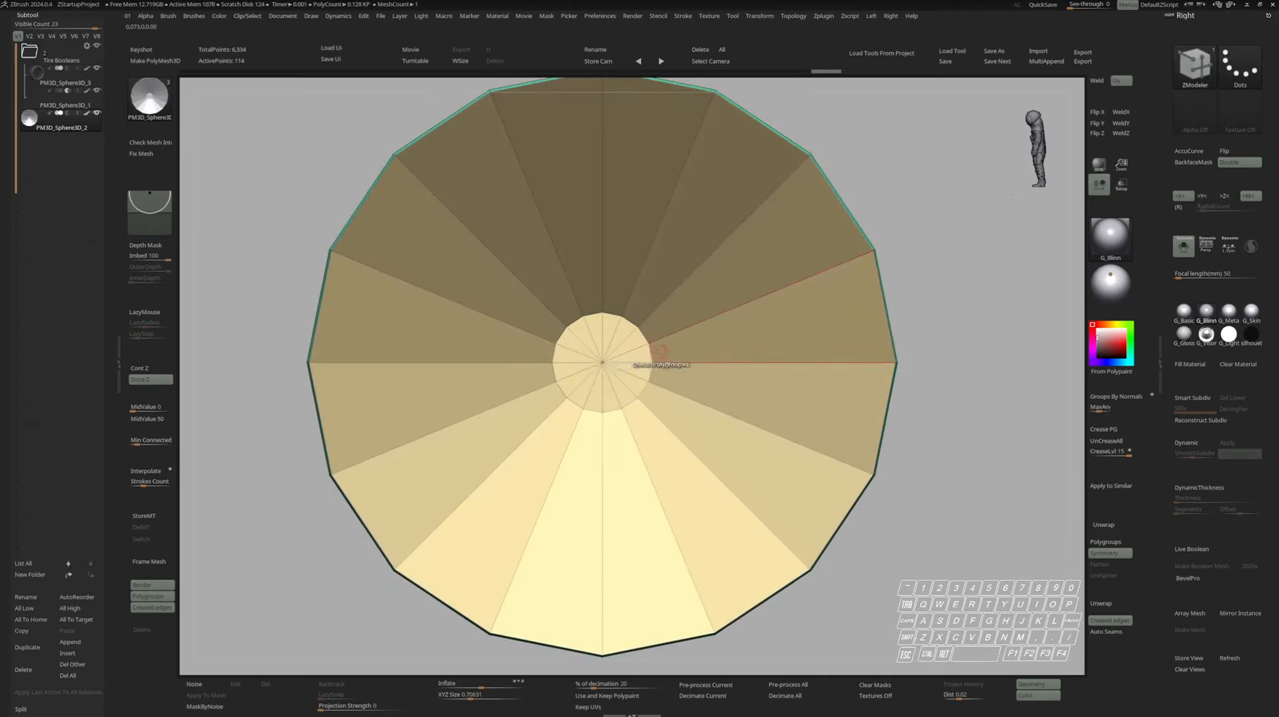
drag(652, 353, 654, 354)
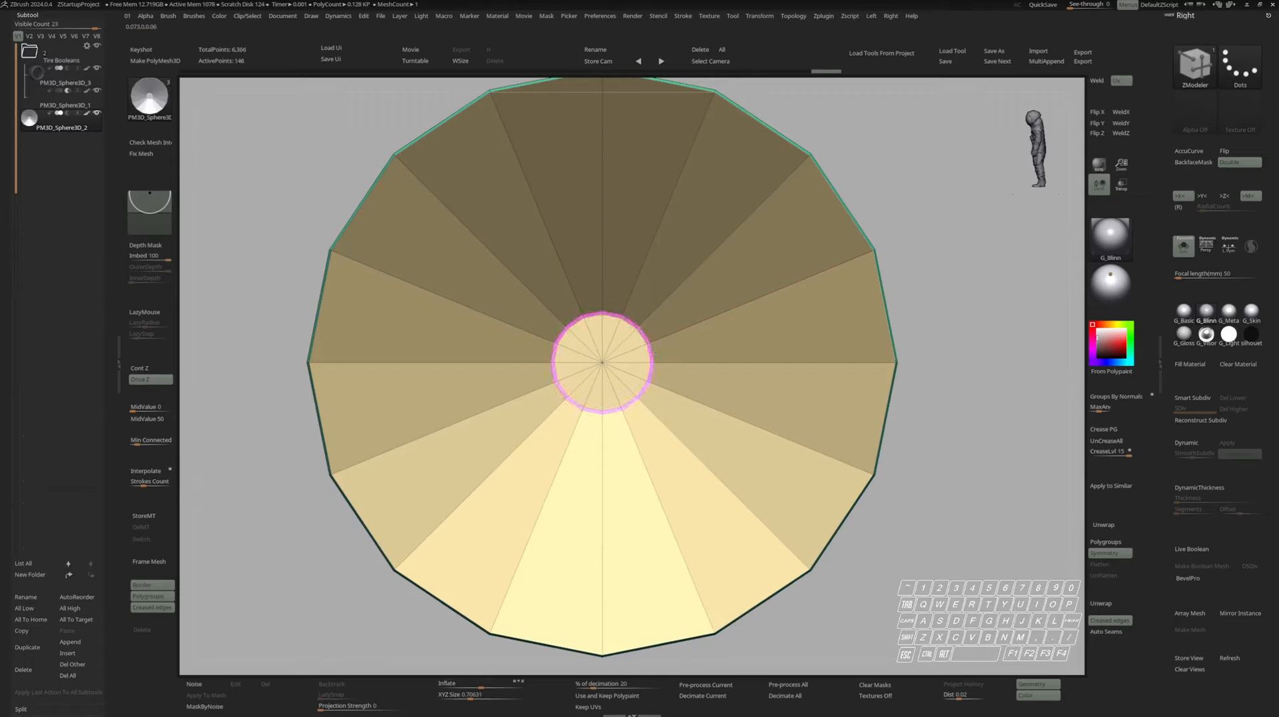
Insert multiple evenly spaced edge loops across the cap's sloped faces with the Keep Polygroup option
key(space)
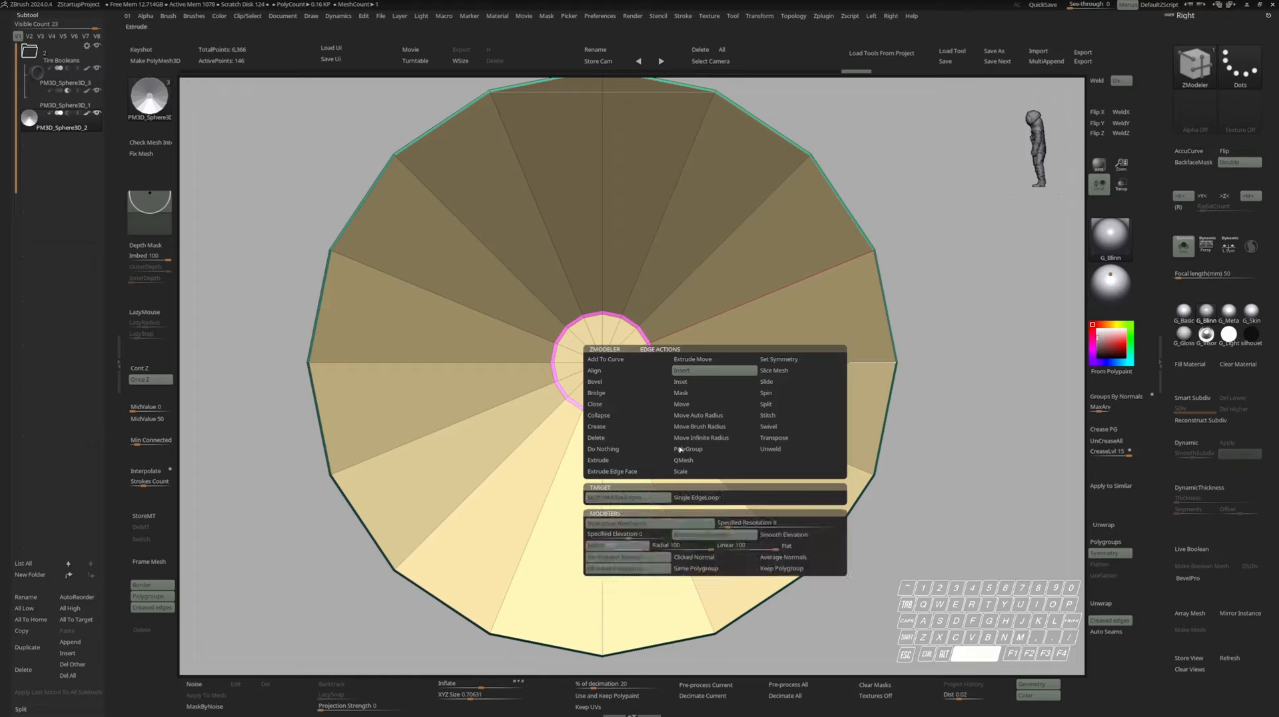
click(614, 497)
key(space)
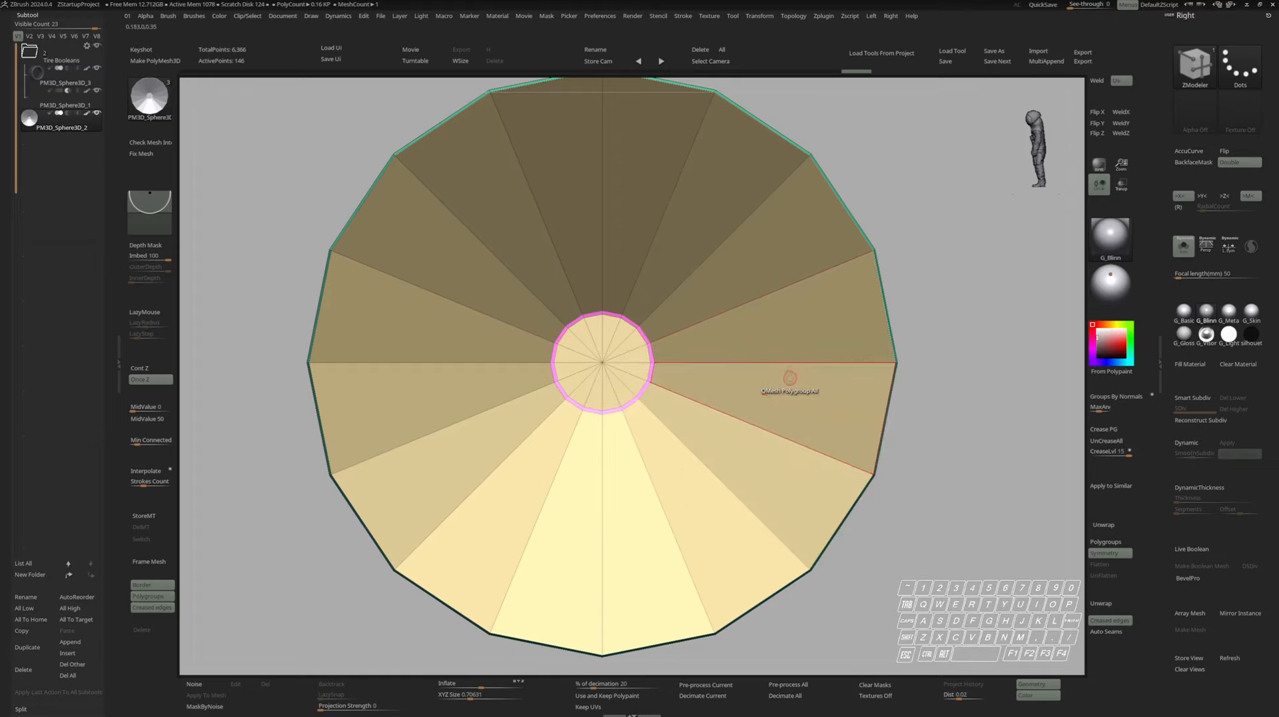
key(space)
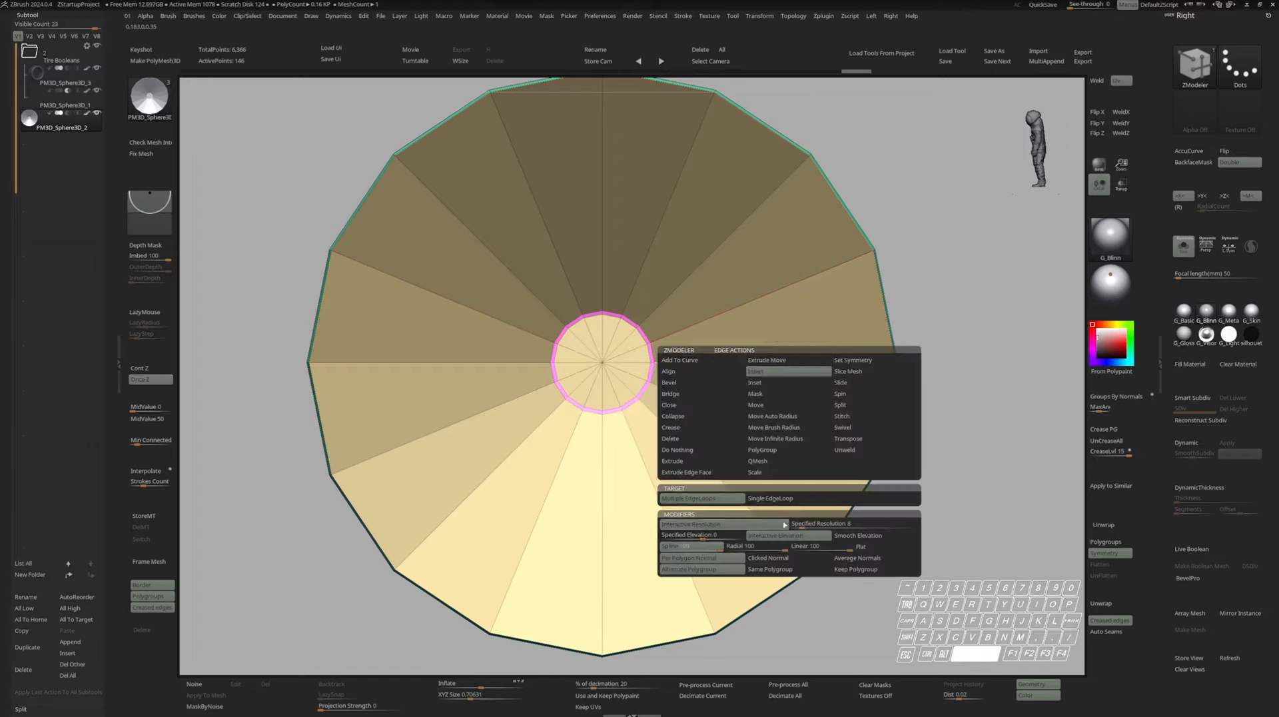
click(854, 571)
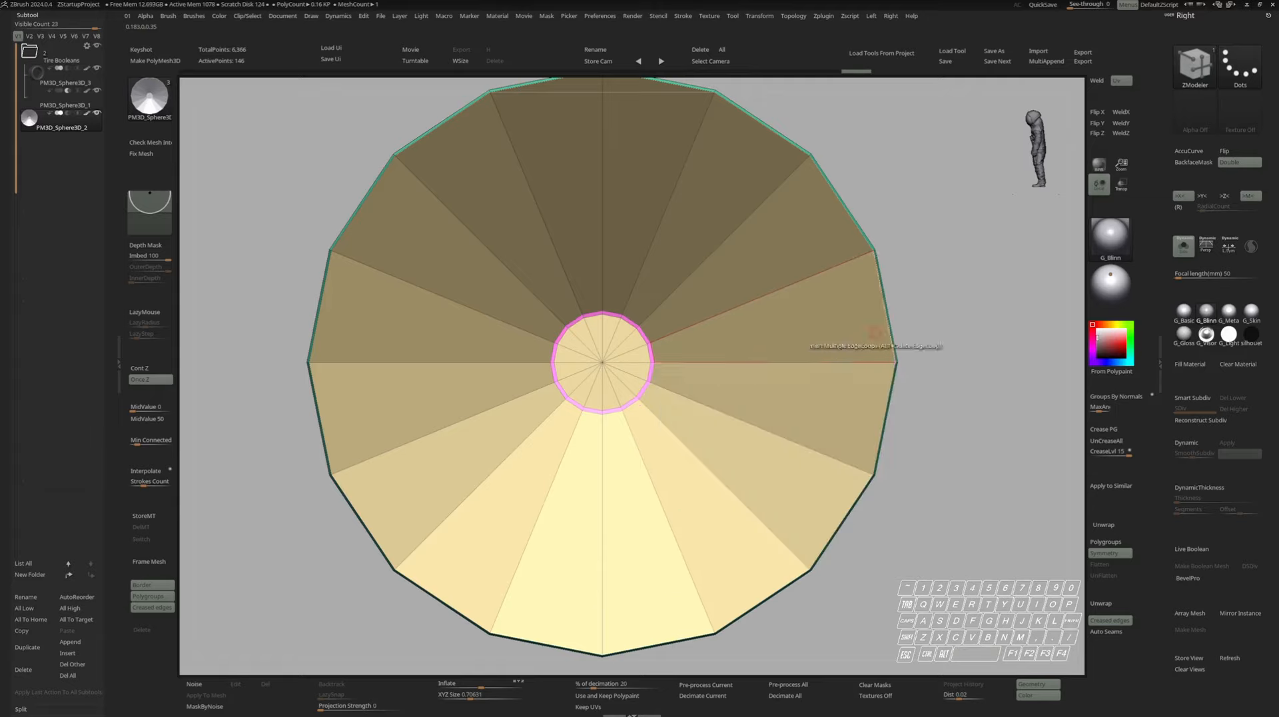
drag(766, 333, 767, 300)
ctrl+right_drag(787, 334, 817, 340)
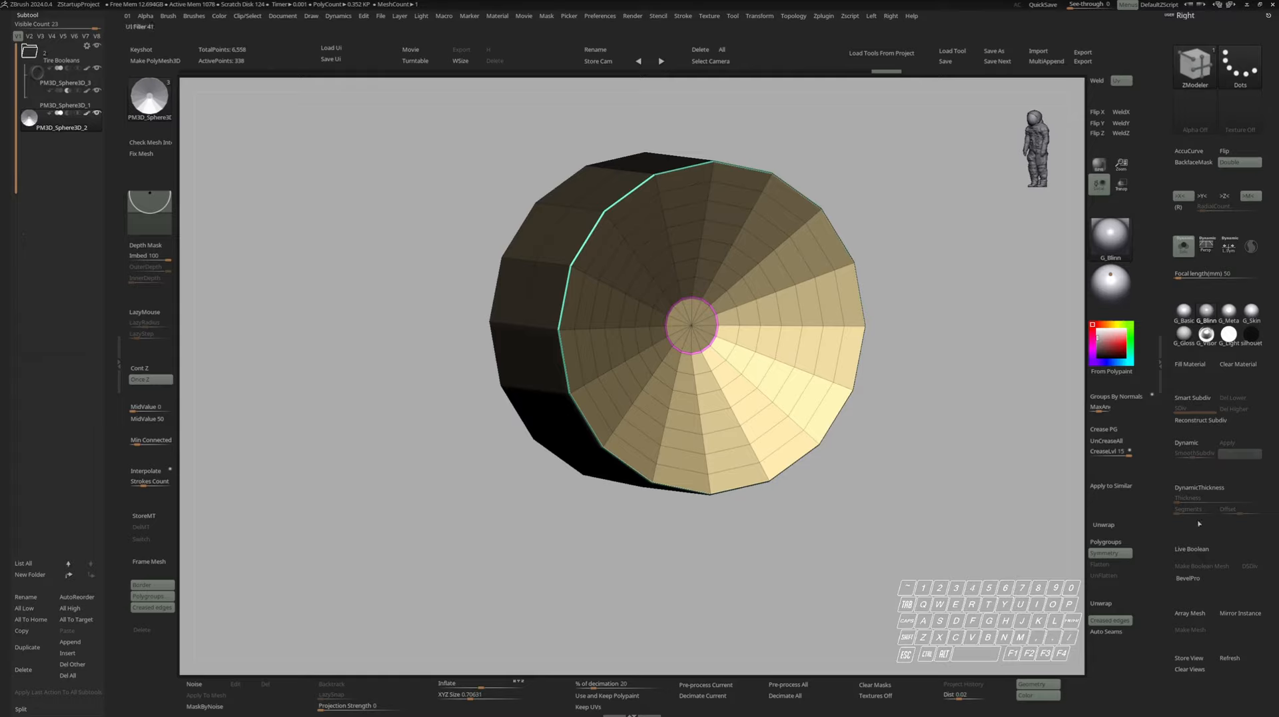
Insert multiple edge loops around the disc's outer side wall and turn on dynamic subdivision
right_drag(516, 317, 573, 308)
click(1192, 443)
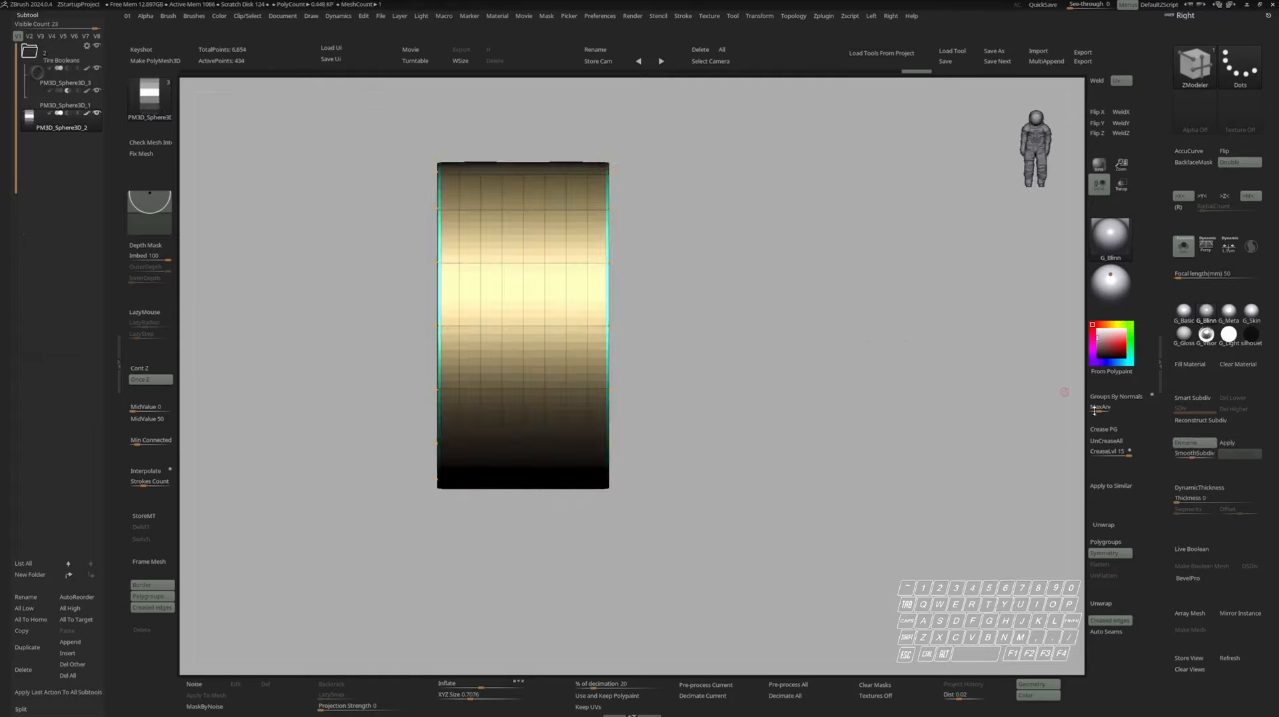
Show the whole wheel without the polyframe, turn Live Boolean back on and hide the extra interface panels
key(shift+f)
mouse_move(887, 339)
right_down()
mouse_move(813, 342)
mouse_move(833, 324)
mouse_move(791, 353)
mouse_move(884, 338)
mouse_move(957, 362)
right_up()
key(shift+s)
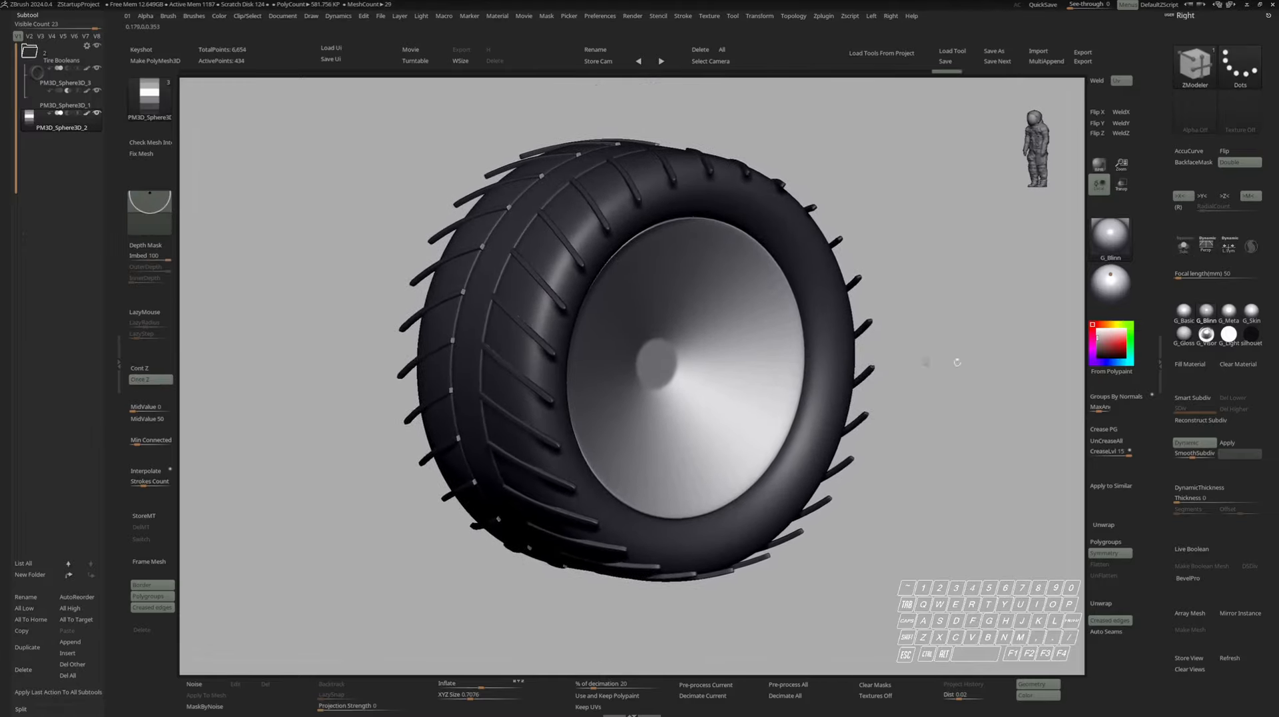
click(1202, 549)
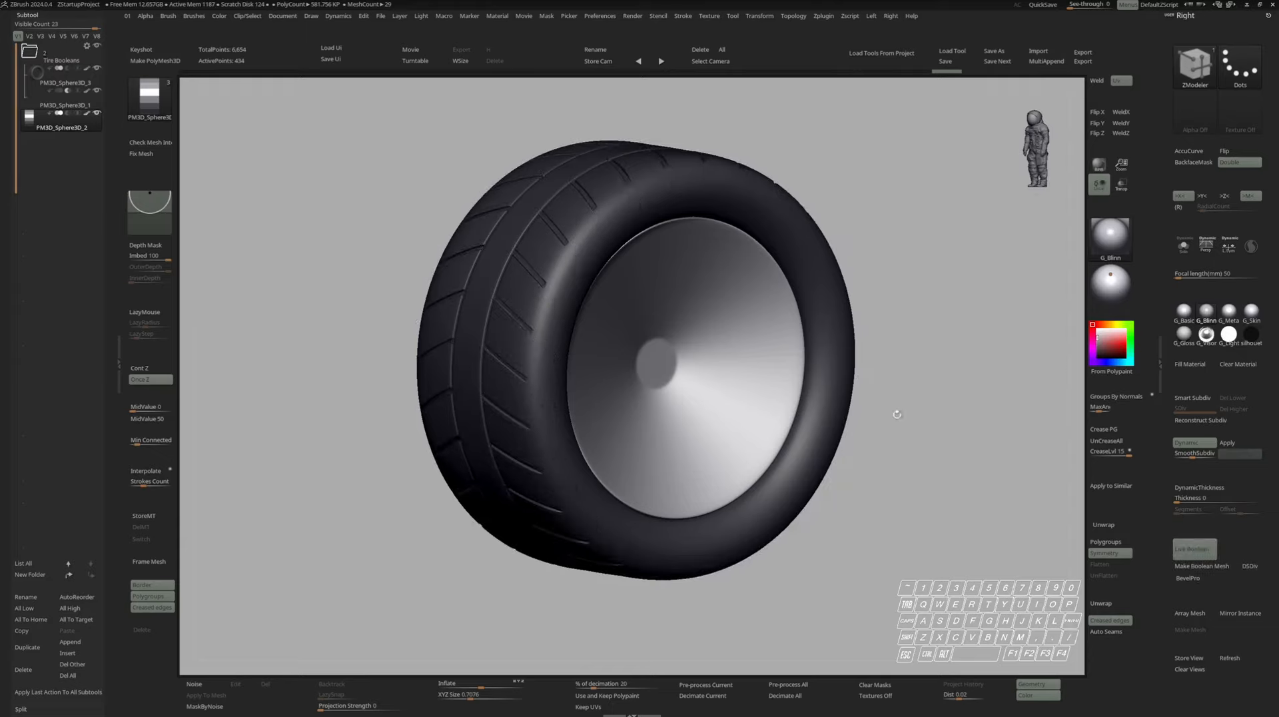
drag(893, 417, 958, 396)
key(Tab)
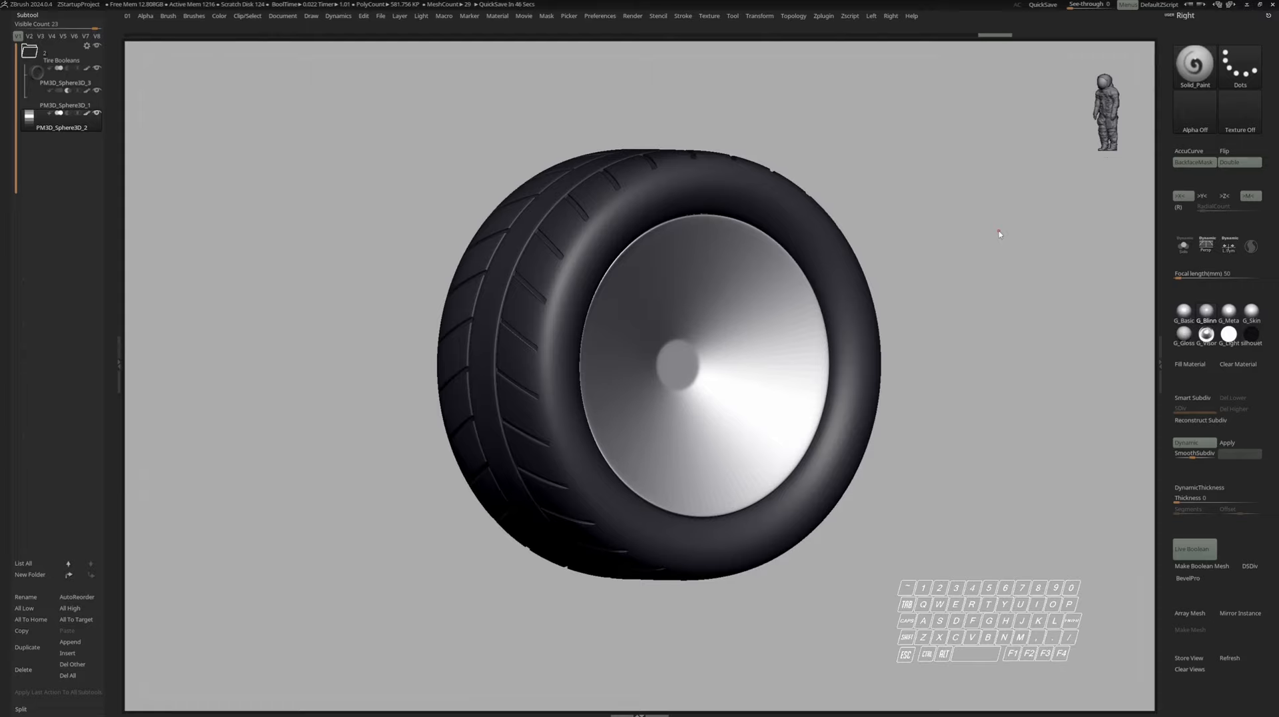
Duplicate the rim disc and isolate the copy with the polyframe off
drag(999, 234, 699, 356)
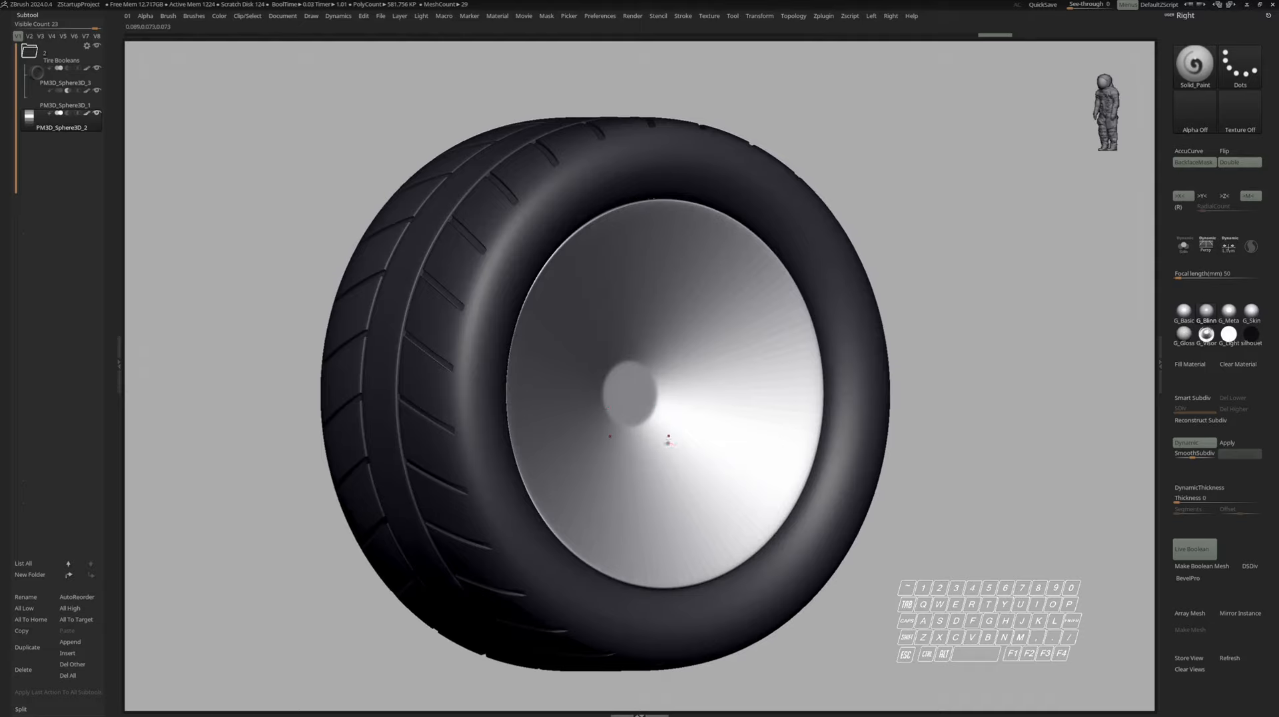
shift+drag(669, 442, 650, 442)
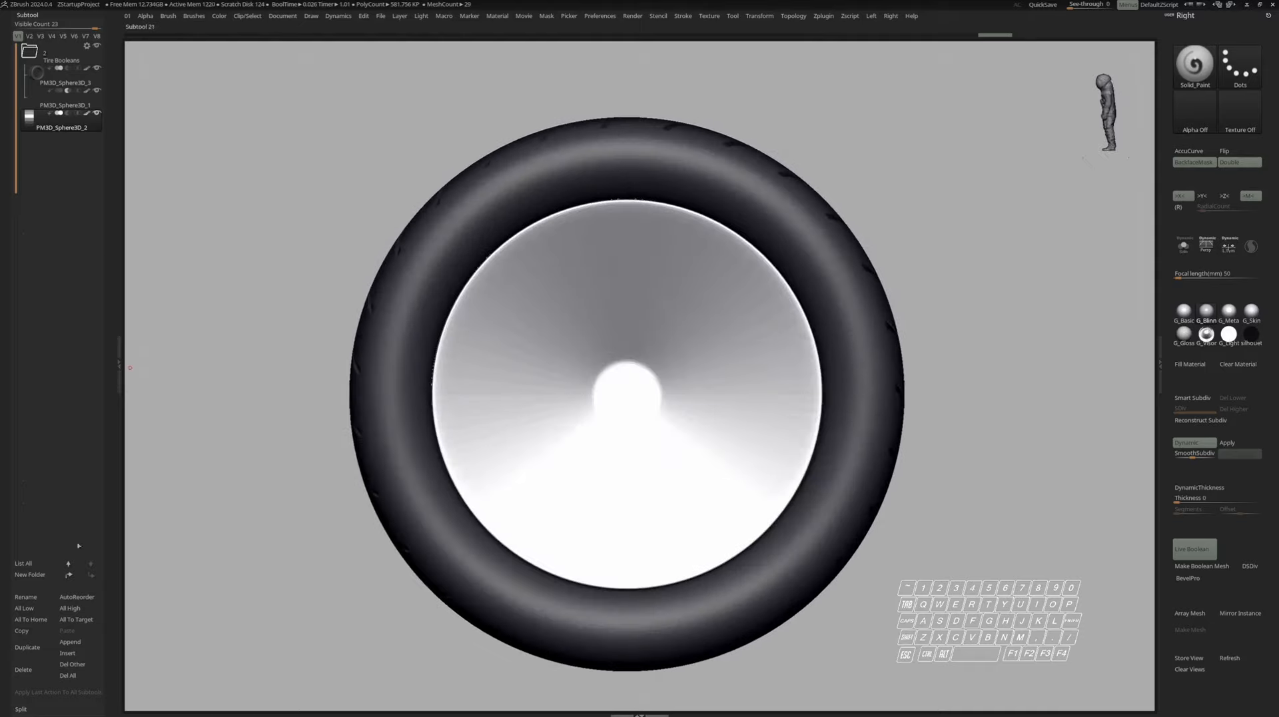
click(40, 645)
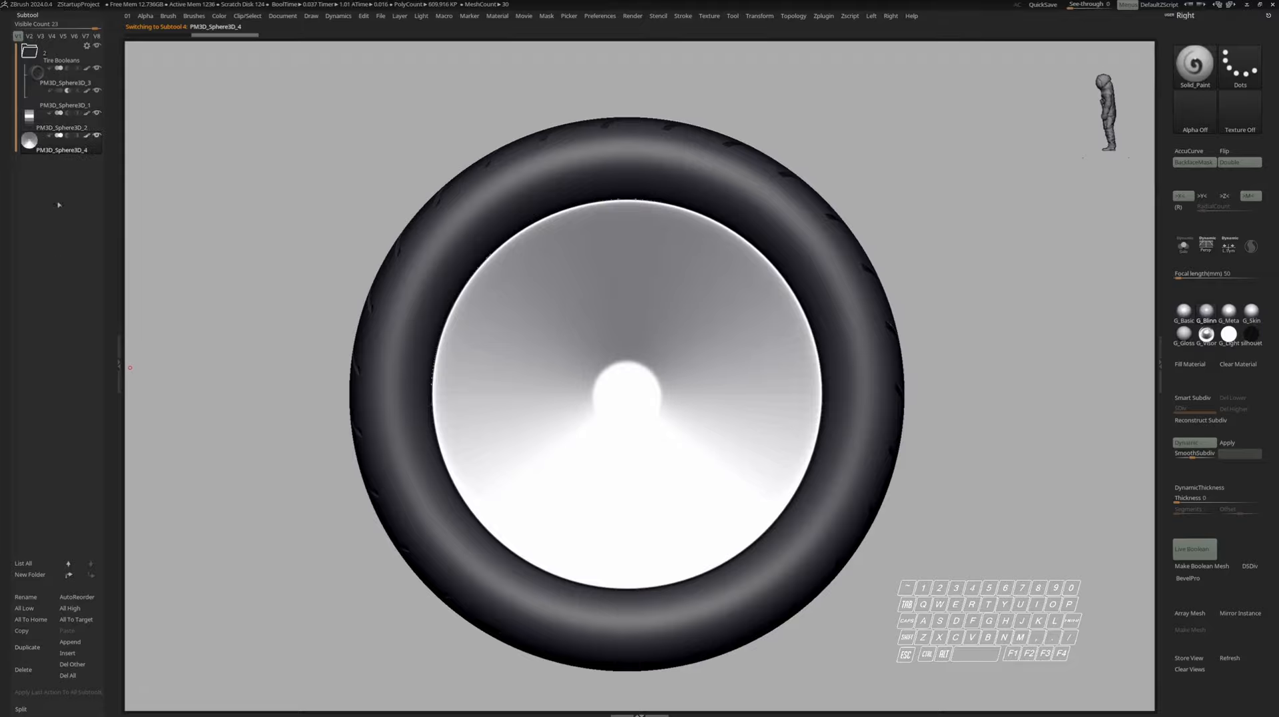
key(shift+s)
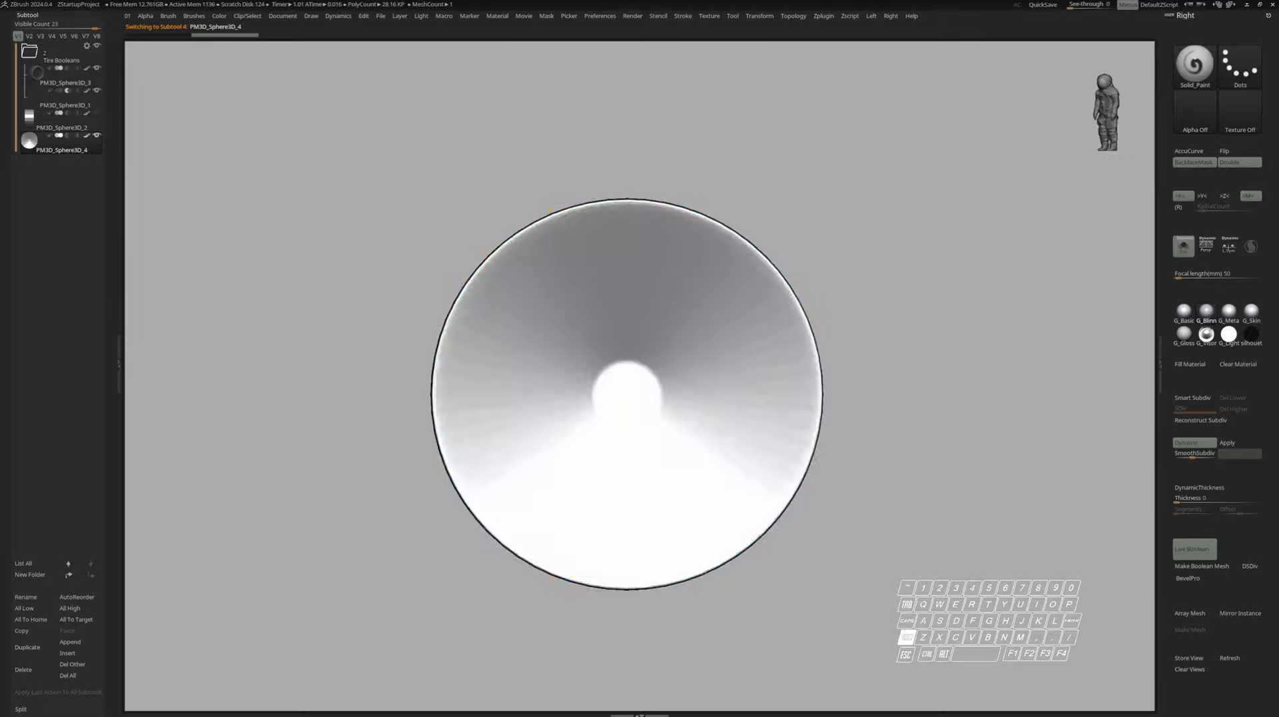
key(shift+f)
ctrl+right_drag(704, 360, 763, 374)
key(shift+f)
Try to DynaMesh the duplicated disc at resolution 1544
key(4)
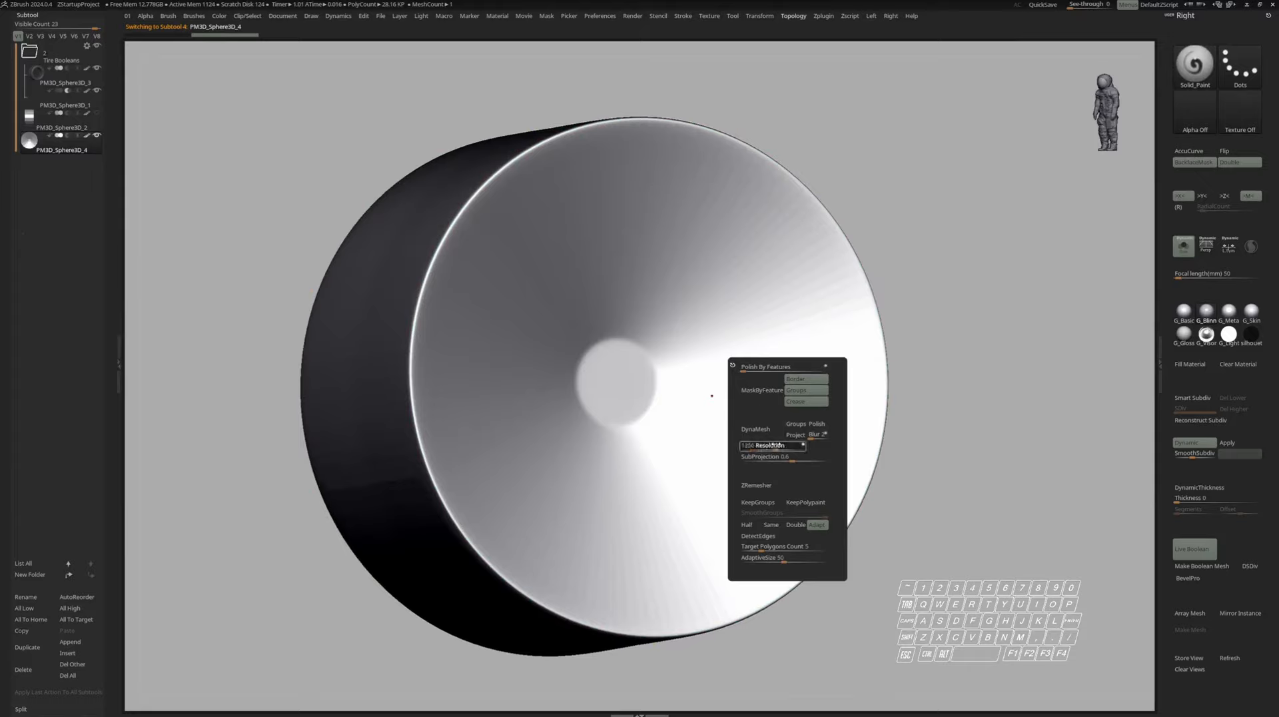
click(780, 445)
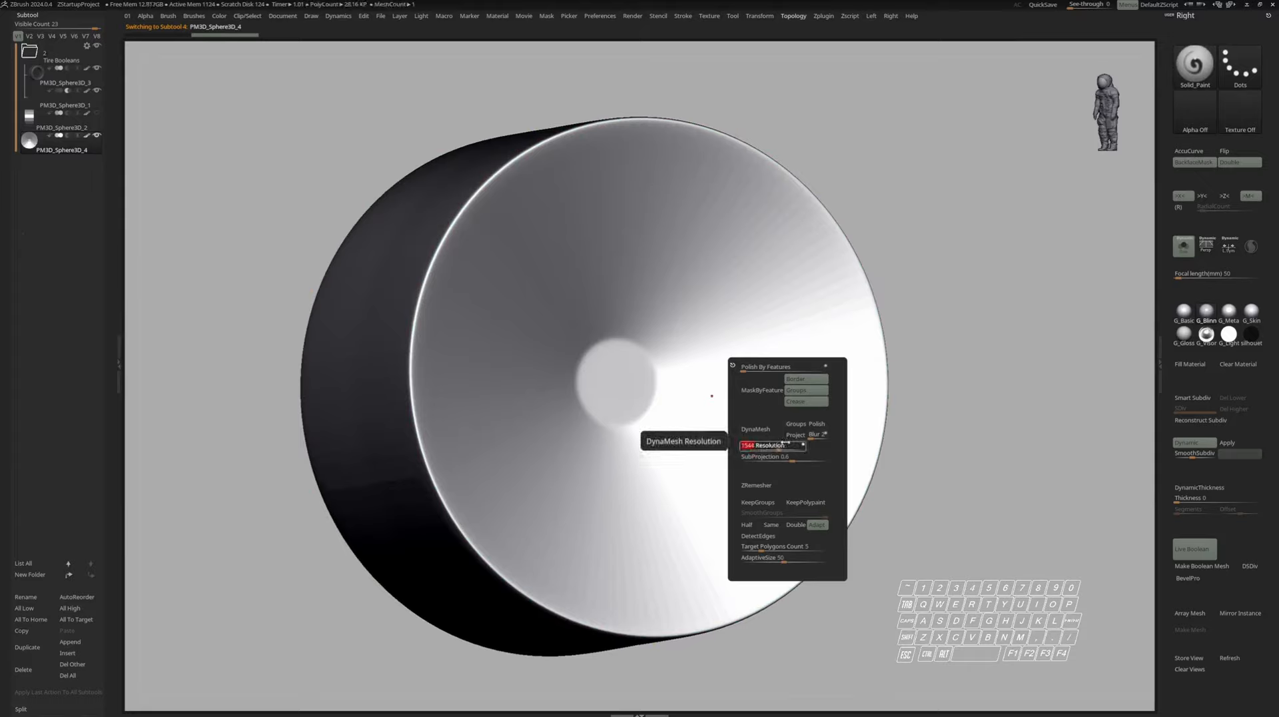
click(810, 435)
click(755, 428)
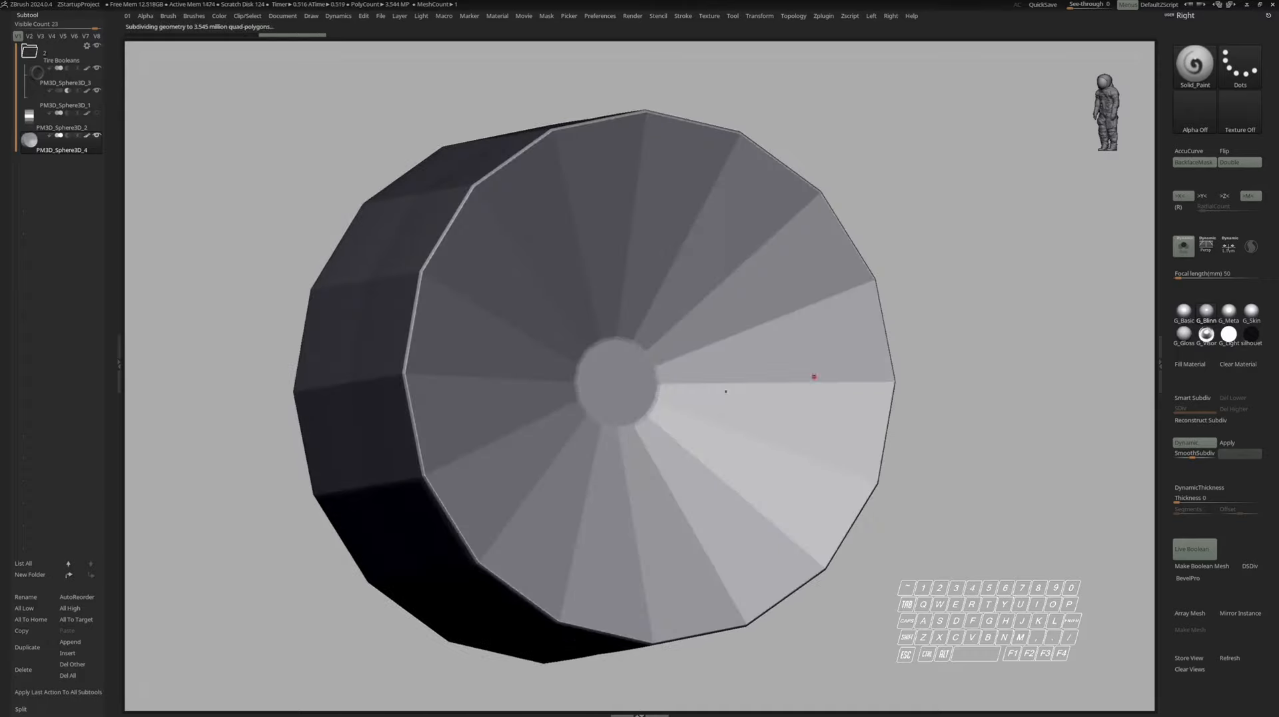
Apply the duplicate's dynamic subdivision as real geometry and delete its lower subdivision levels
click(1228, 444)
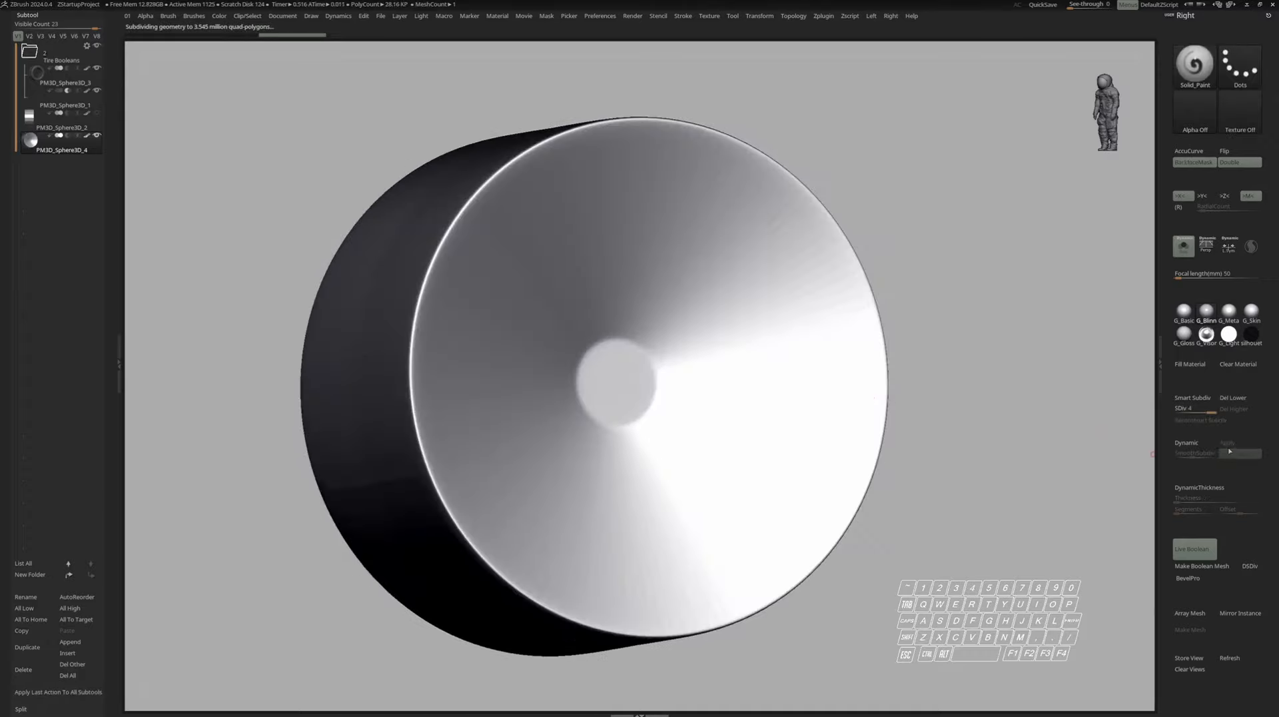
click(1234, 398)
key(y)
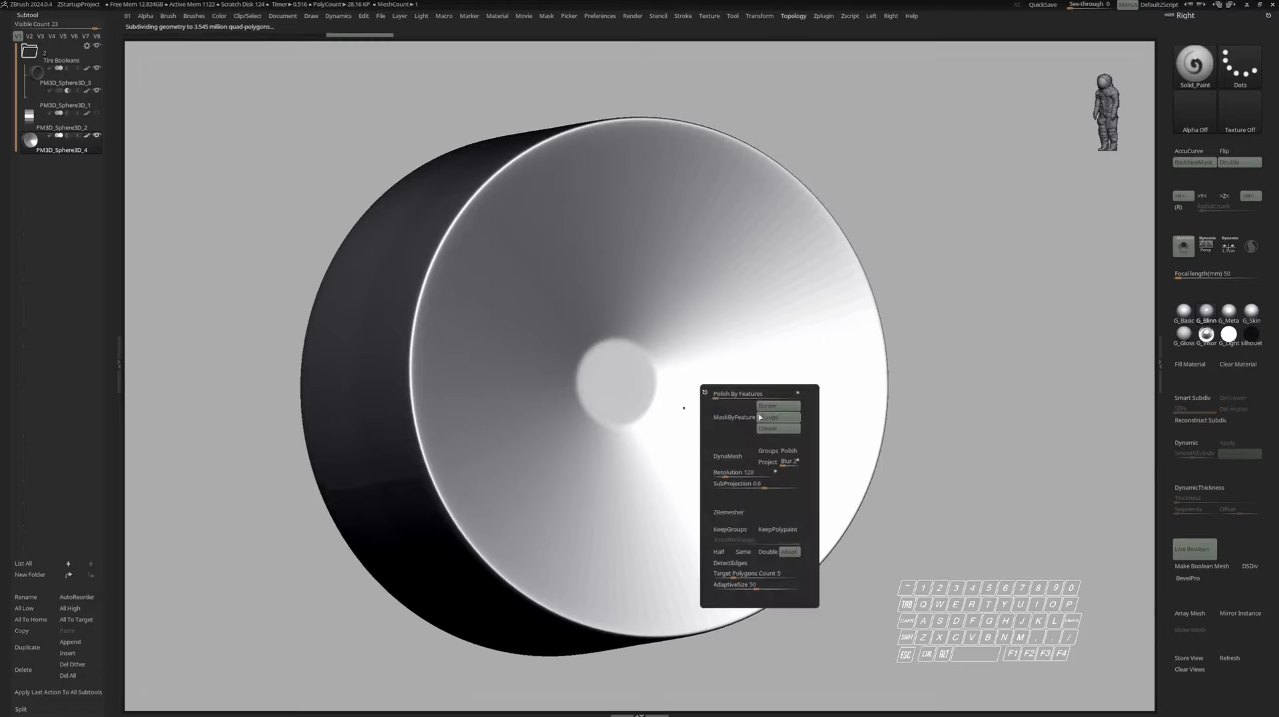
DynaMesh the duplicated rim disc at resolution 1400
drag(730, 471, 746, 470)
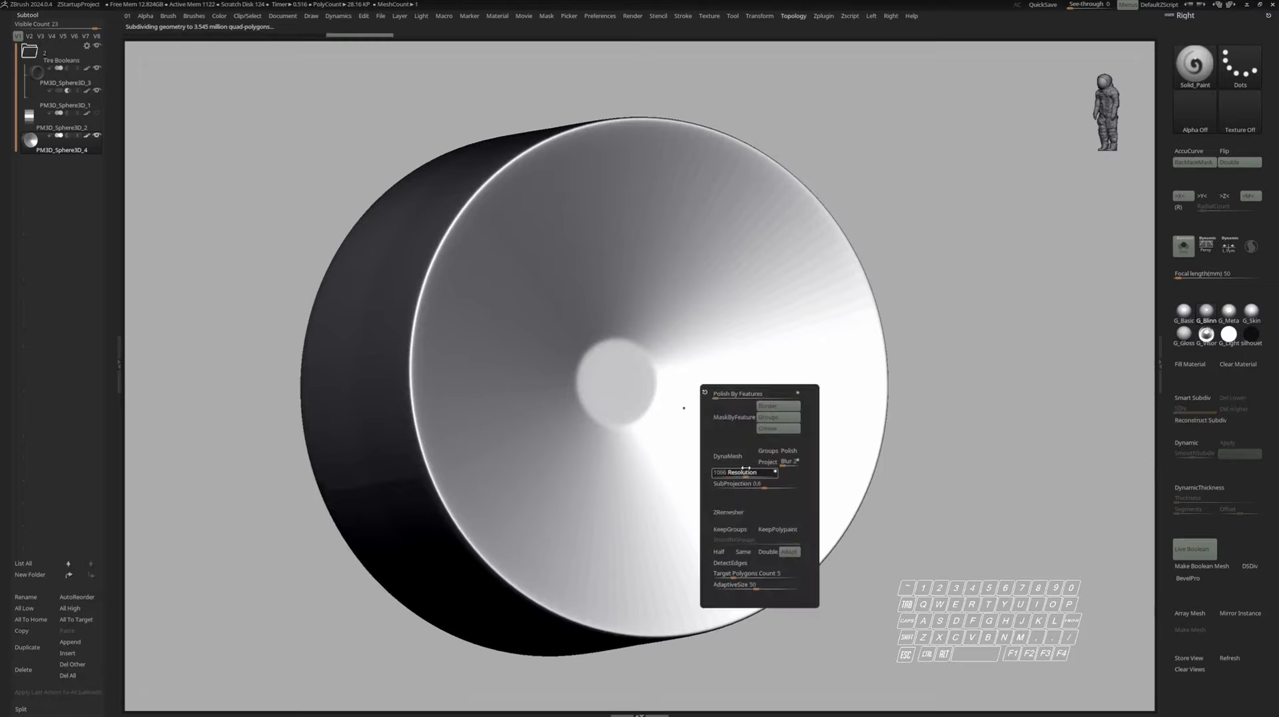
click(727, 455)
right_drag(760, 410, 947, 294)
Show the interface panels again, fill the disc with white polypaint and pick a dark paint colour
key(Tab)
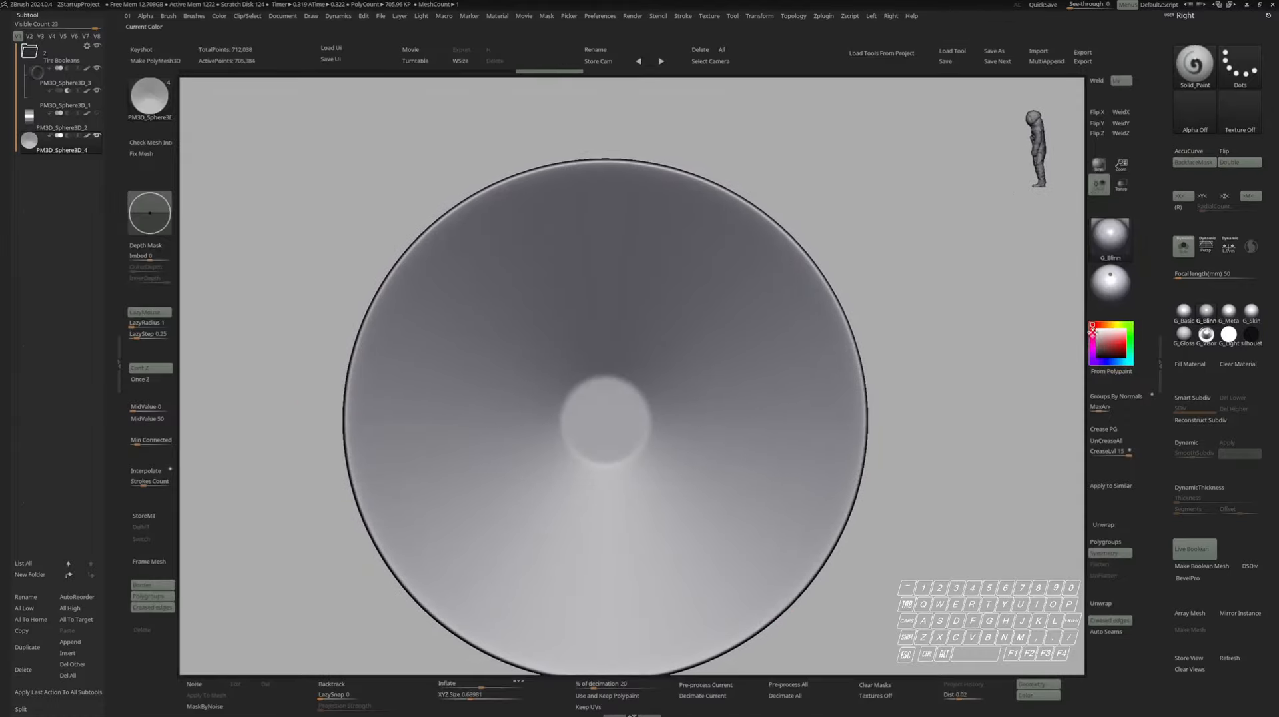
key(ctrl+f)
drag(1103, 342, 1093, 334)
key(ctrl+f)
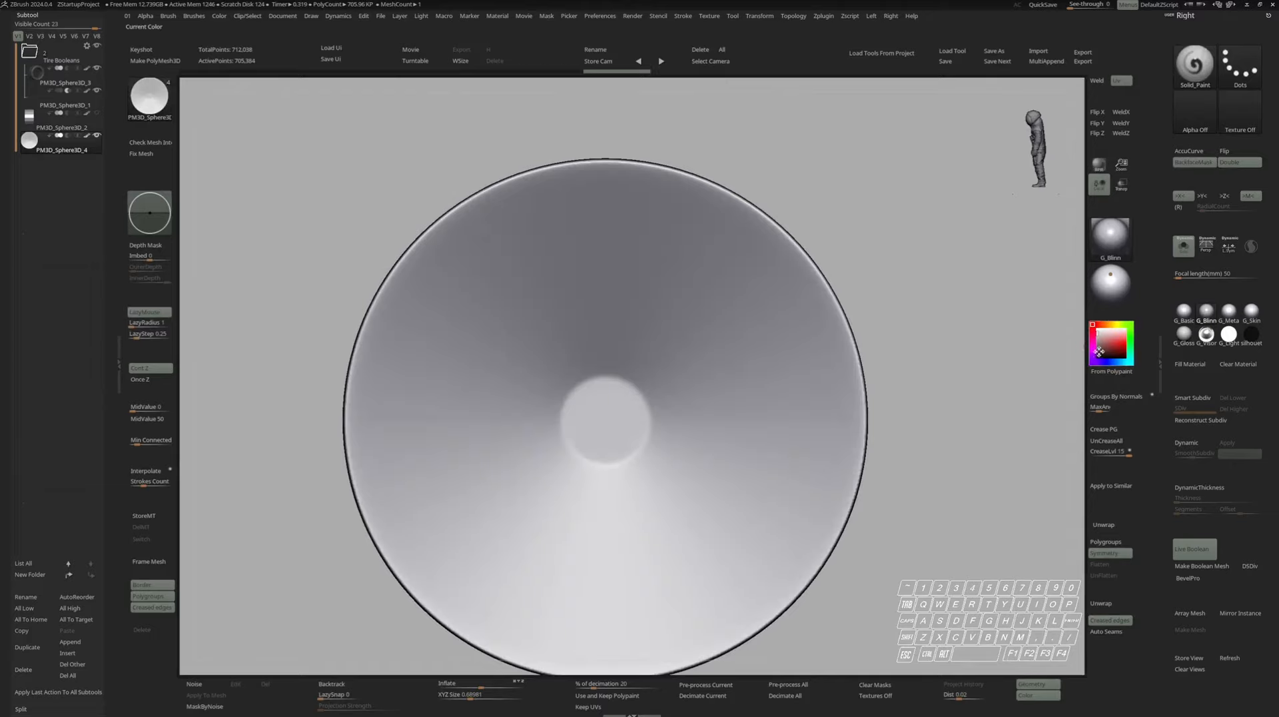
Adjust the Solid_Paint brush size and try painting a dark window outline on the disc, with the tire shown around it
mouse_move(653, 367)
alt+right_down()
mouse_move(691, 334)
mouse_move(673, 381)
alt+right_up()
alt+right_drag(673, 381, 635, 399)
key(space)
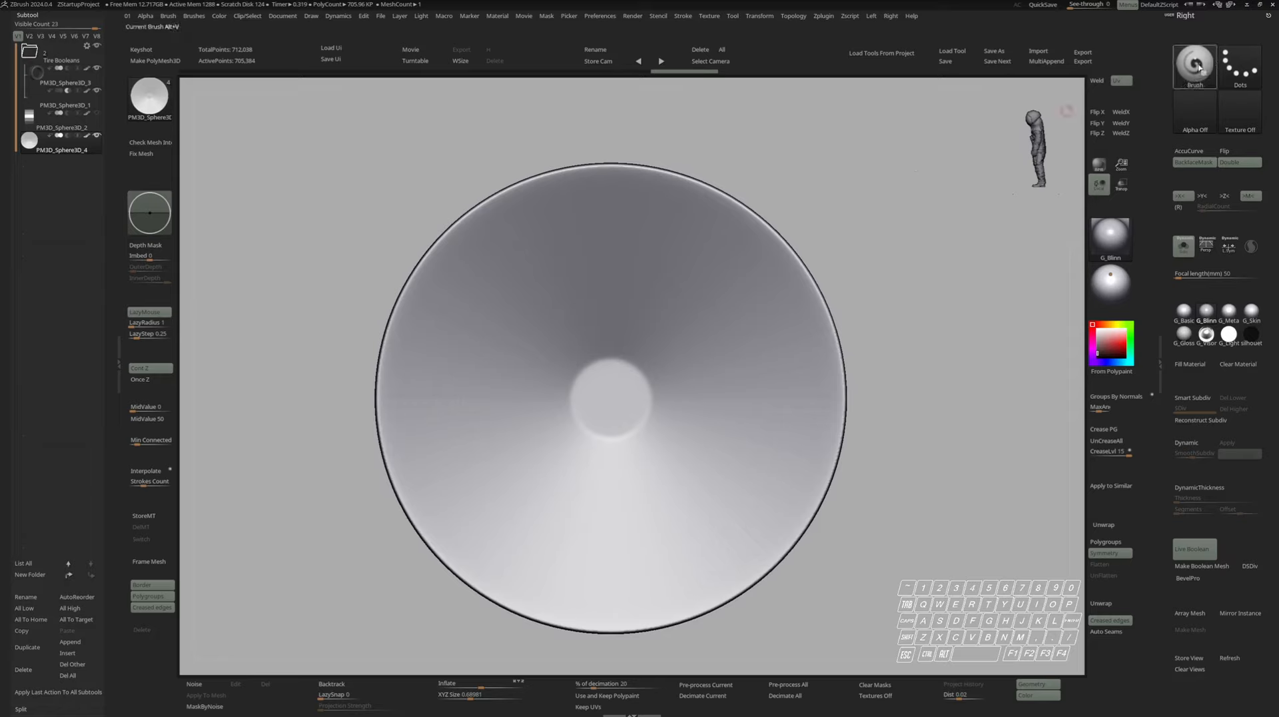
key(space)
key(space)
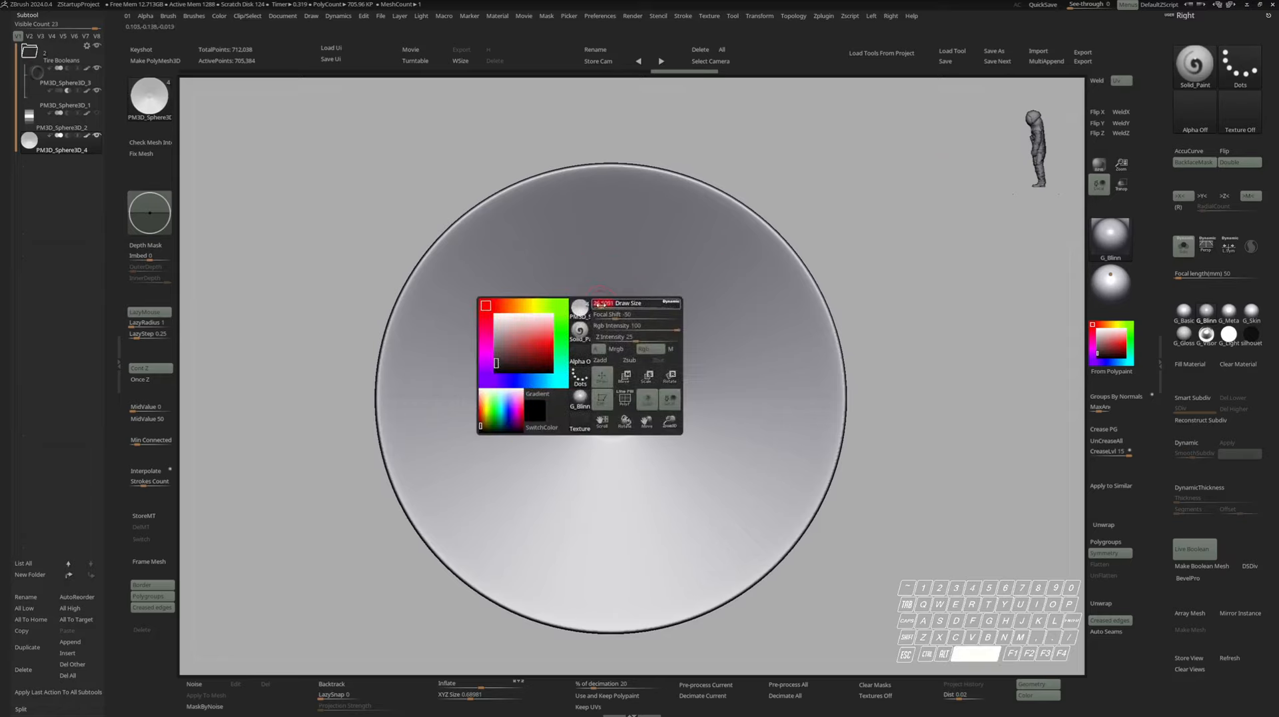
mouse_move(590, 333)
mouse_down()
mouse_move(586, 289)
mouse_move(658, 313)
mouse_up()
key(ctrl+z)
alt+right_drag(650, 277, 647, 270)
key(s)
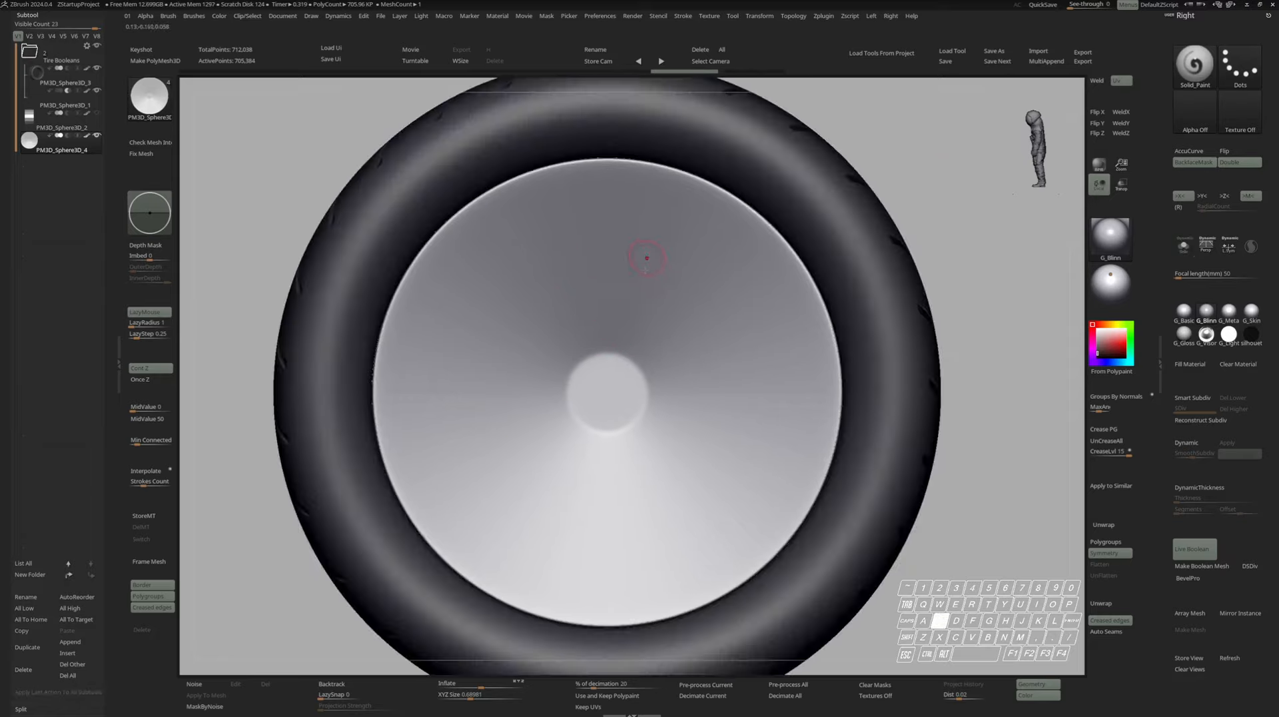
drag(603, 318, 662, 277)
key(ctrl+z)
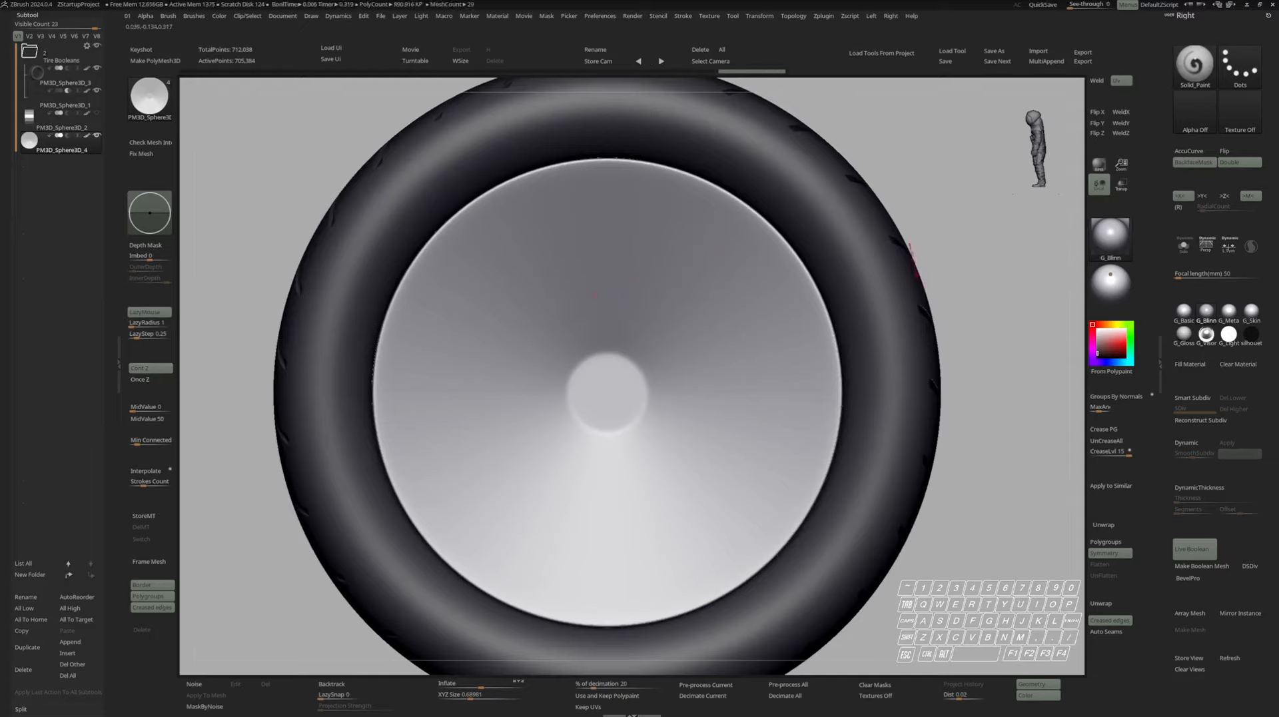
Turn on radial symmetry for painting the disc with a radial count of 5
click(1184, 209)
drag(1211, 208, 1201, 210)
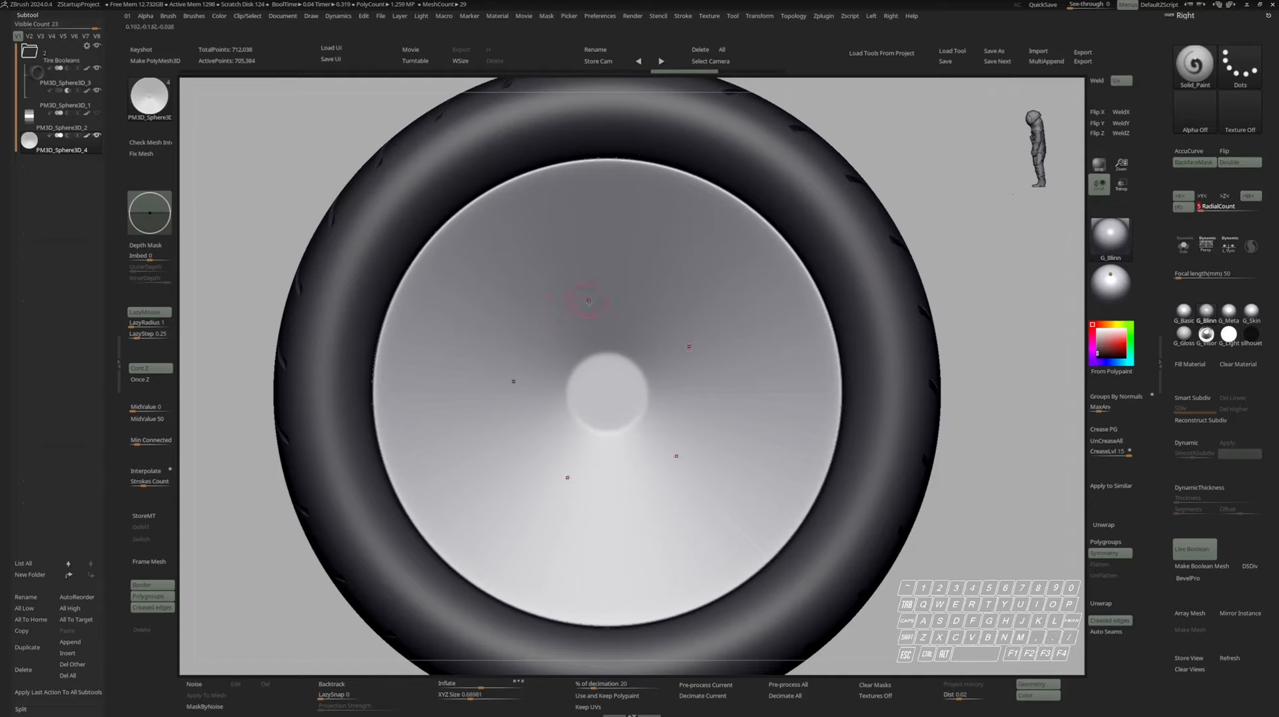
mouse_move(580, 307)
mouse_down()
mouse_move(608, 189)
mouse_move(582, 306)
mouse_move(625, 331)
mouse_move(541, 244)
mouse_move(640, 262)
mouse_up()
key(ctrl+z)
Try to paint five rounded freehand window outlines around the hub
mouse_move(605, 309)
mouse_down()
mouse_move(568, 295)
mouse_move(526, 229)
mouse_move(587, 203)
mouse_move(610, 267)
mouse_move(579, 303)
mouse_up()
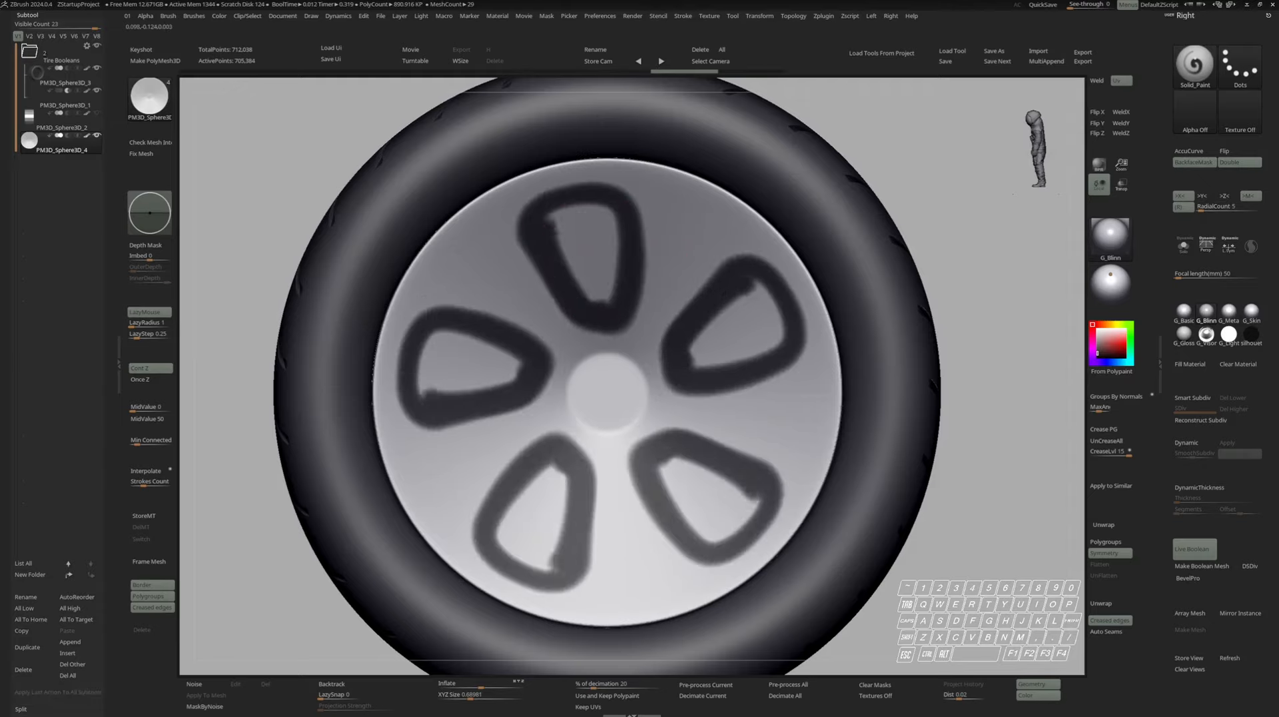
drag(558, 230, 593, 287)
mouse_move(593, 286)
ctrl+right_down()
mouse_move(593, 230)
mouse_move(605, 255)
ctrl+right_up()
key(ctrl+z)
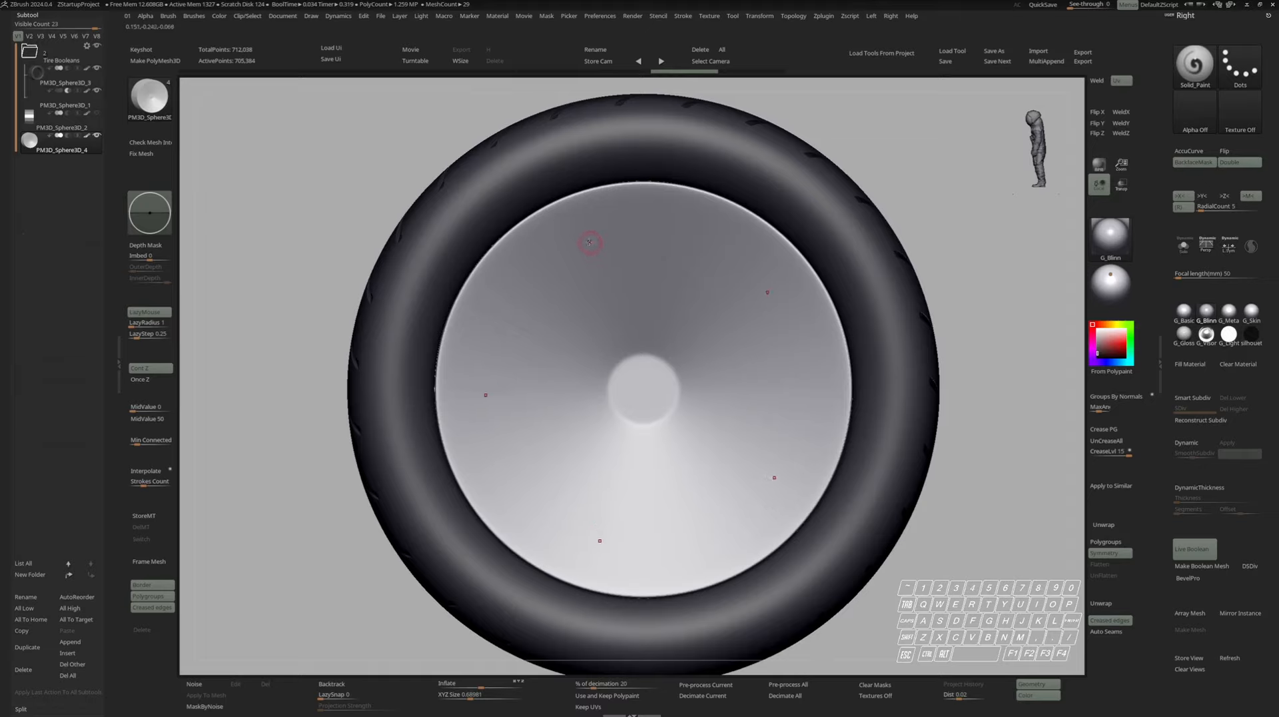
Paint a dark four-sided window outline with straight edges on the disc, repeated five times around the hub
key(space)
key(space)
click(593, 238)
drag(623, 320, 637, 326)
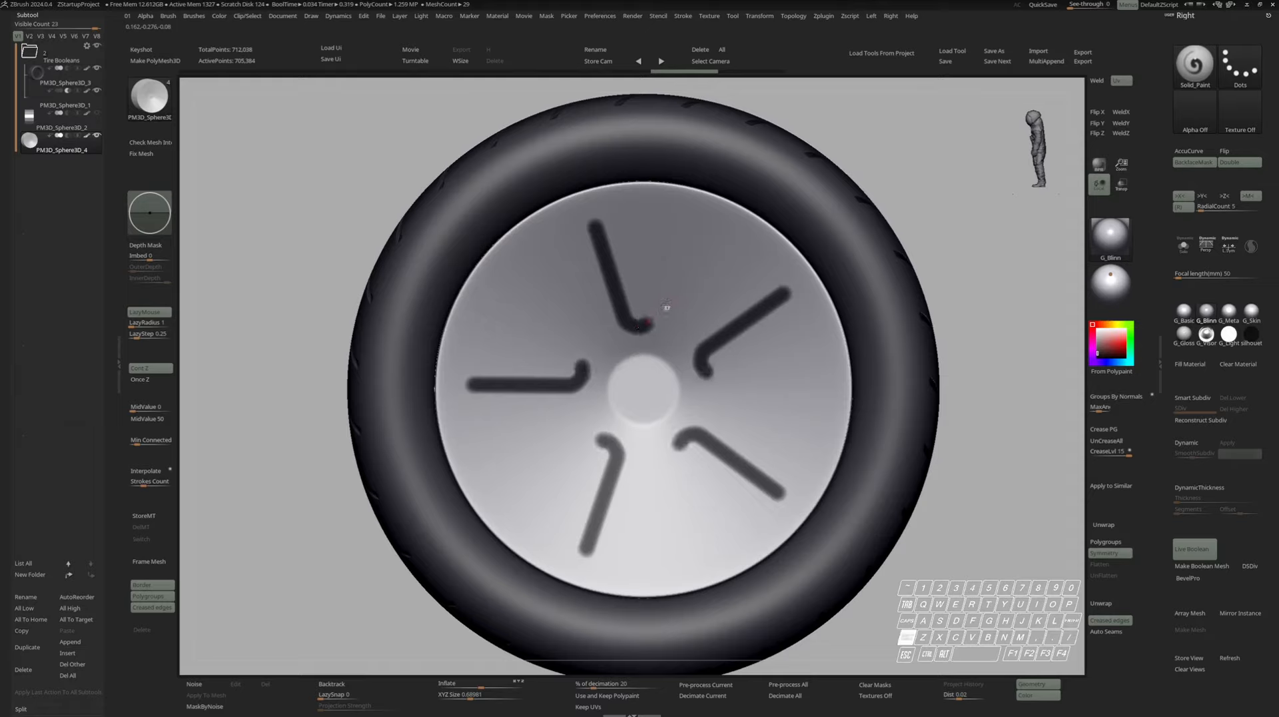
drag(666, 307, 693, 281)
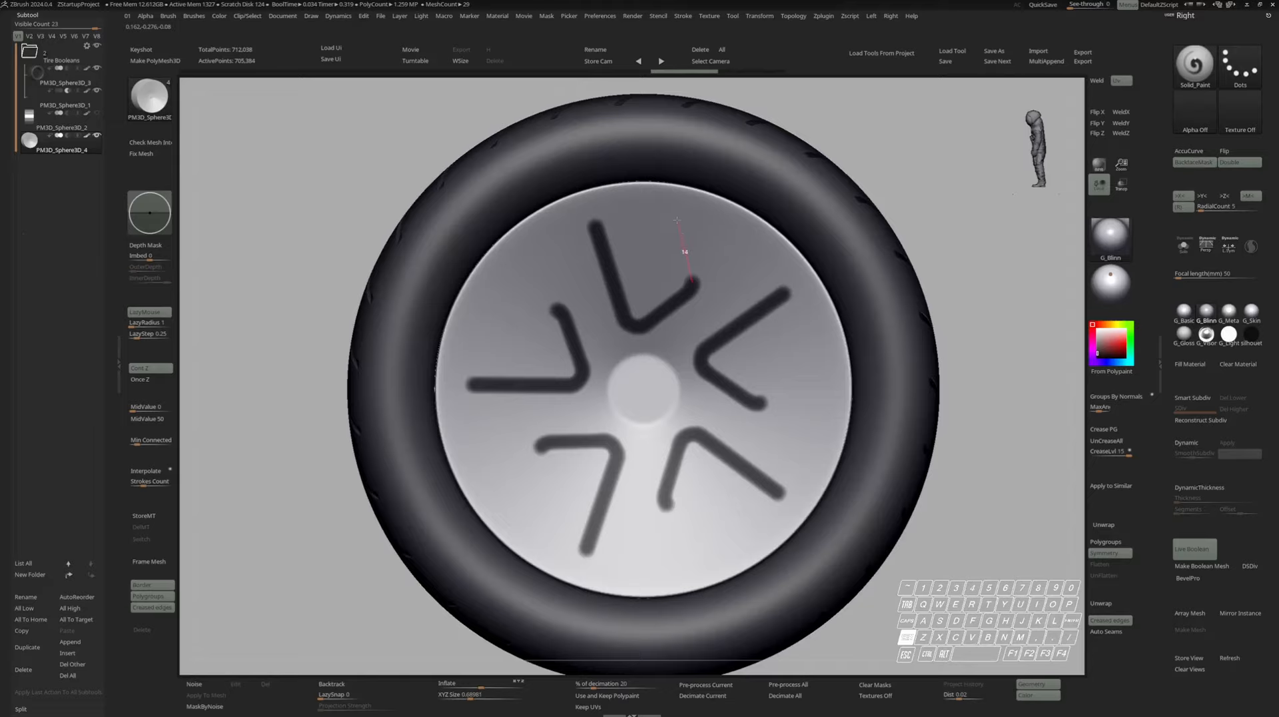
mouse_move(676, 214)
mouse_down()
mouse_move(633, 200)
mouse_move(599, 211)
mouse_move(600, 233)
mouse_up()
Resize the brush, thicken the window outlines' outer corners and tidy their tips near the hub
mouse_move(600, 233)
right_down()
mouse_move(587, 212)
mouse_move(602, 242)
right_up()
key(space)
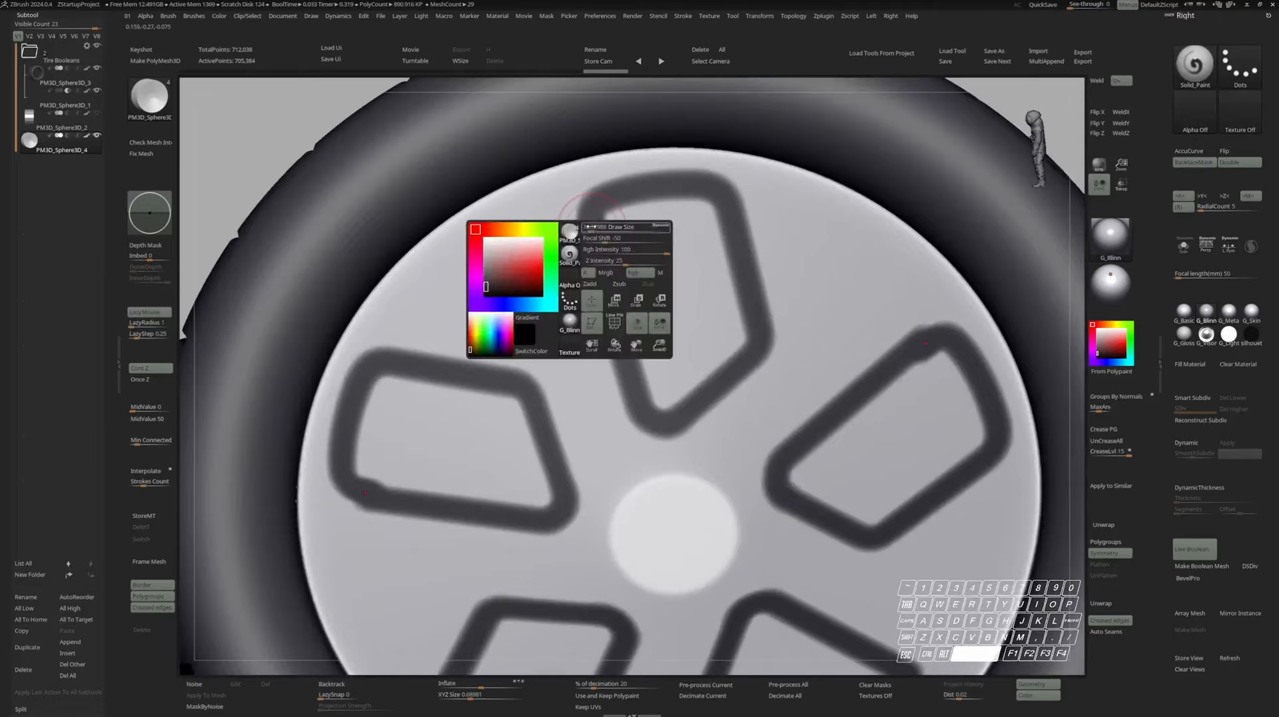
key(space)
mouse_move(581, 217)
mouse_down()
mouse_move(577, 201)
mouse_move(695, 192)
mouse_move(599, 188)
mouse_up()
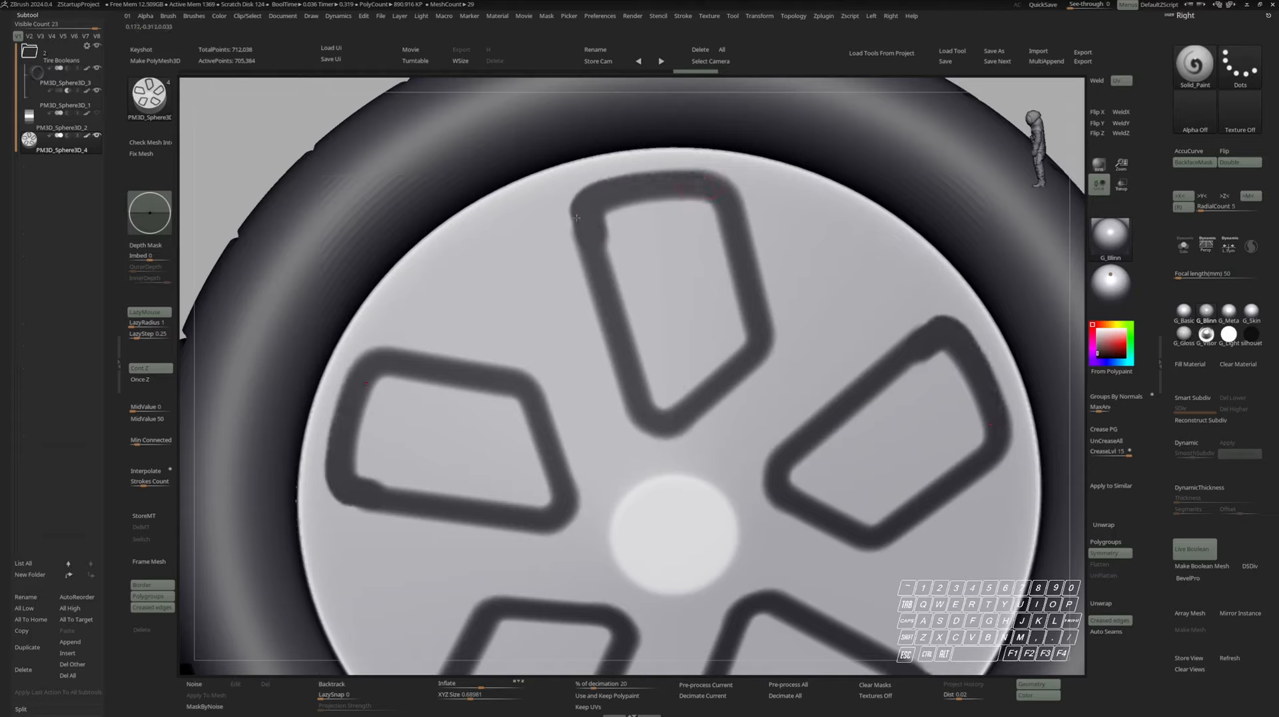
mouse_move(635, 407)
mouse_down()
mouse_move(661, 426)
mouse_move(683, 417)
mouse_up()
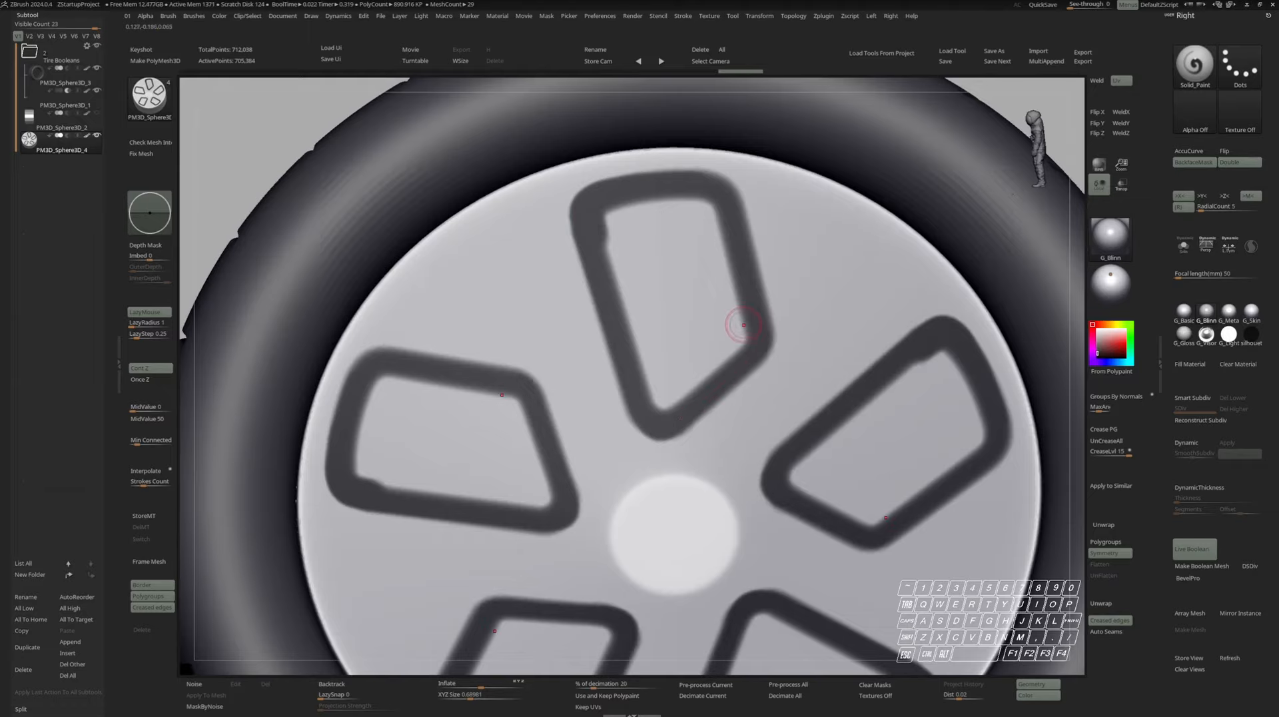
Paint a small dark triangle outline between each pair of windows near the disc's rim
shift+right_drag(746, 329, 719, 303)
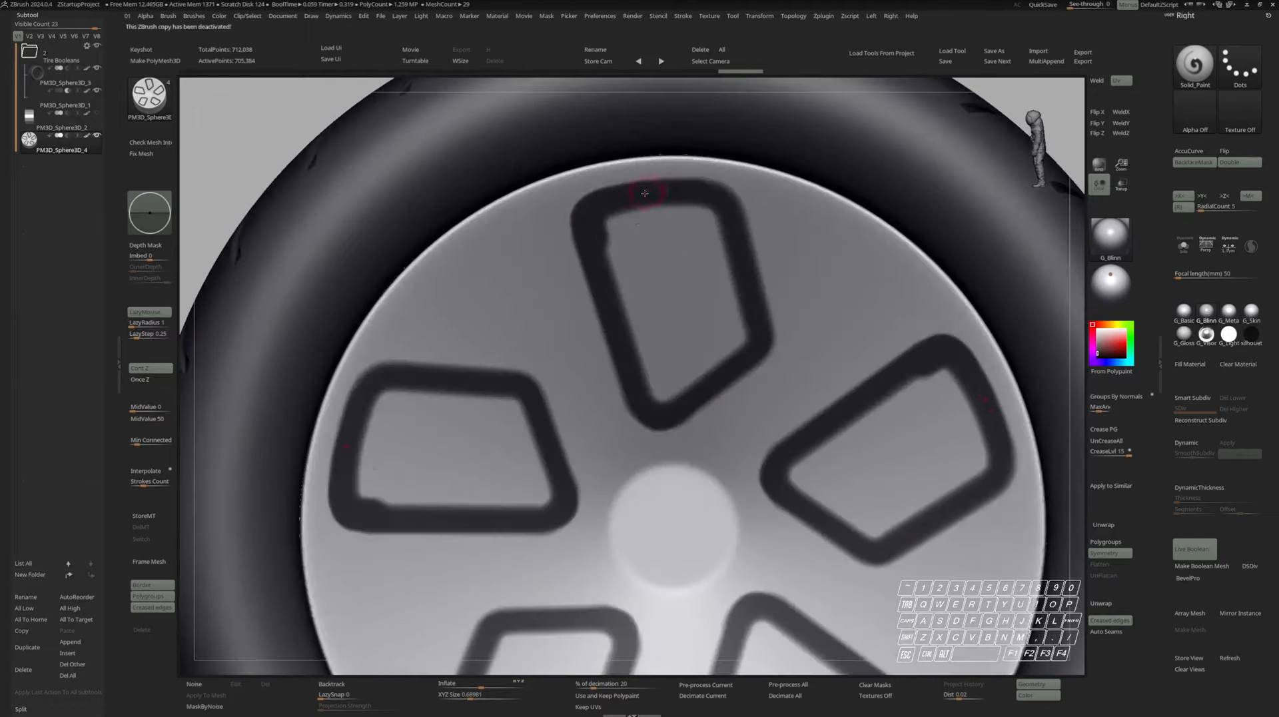
mouse_move(644, 193)
ctrl+right_down()
mouse_move(672, 315)
mouse_move(683, 313)
mouse_move(653, 305)
mouse_move(657, 226)
ctrl+right_up()
key(space)
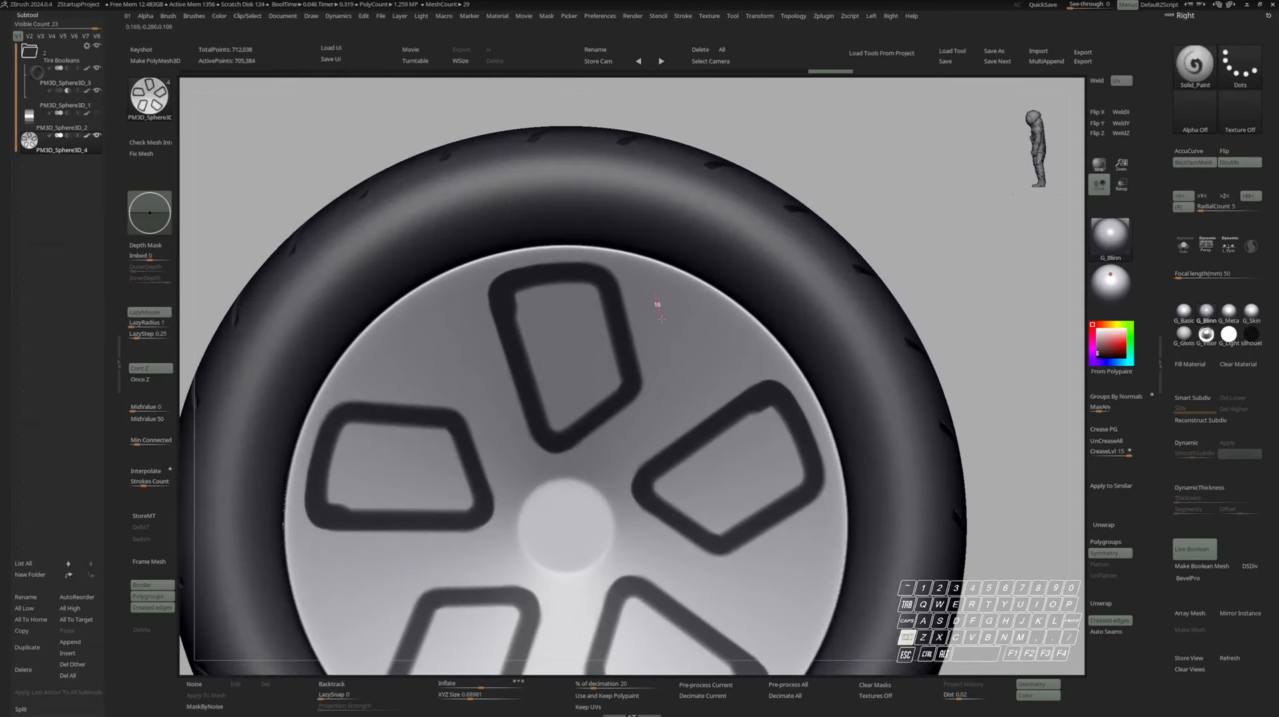
mouse_move(662, 322)
shift+mouse_down()
mouse_move(699, 316)
mouse_move(660, 288)
shift+mouse_up()
key(shift)
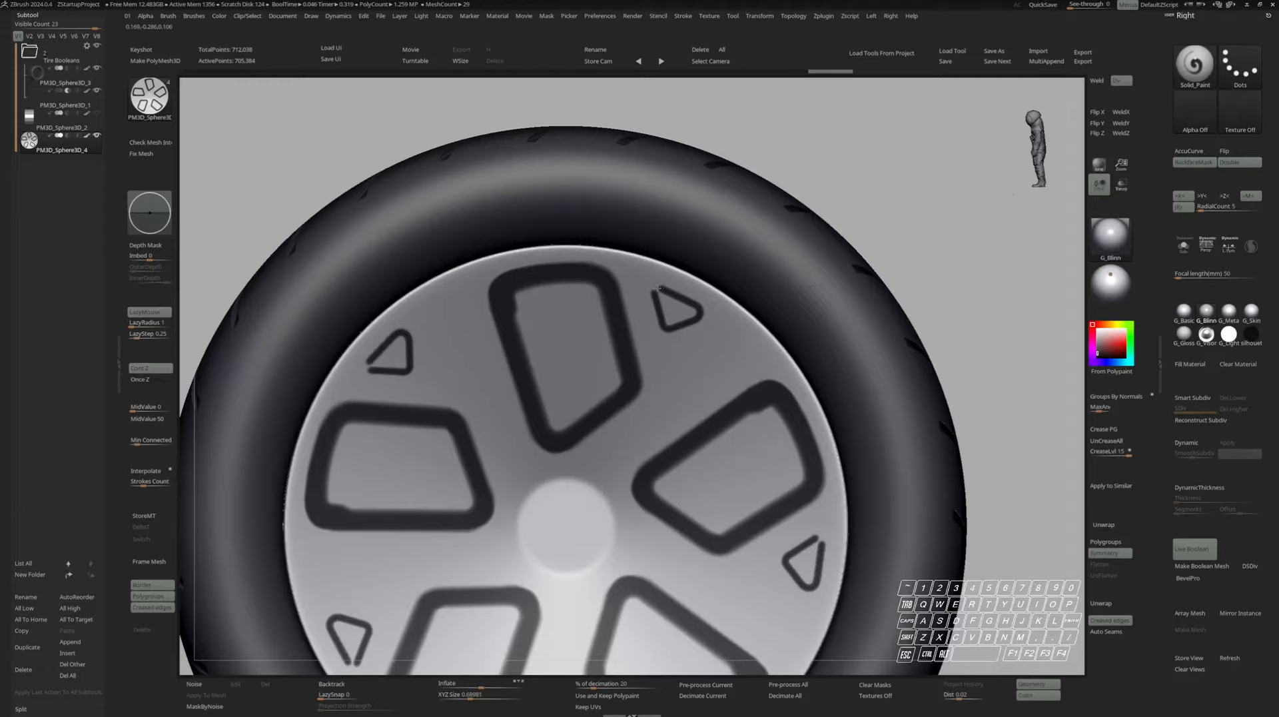
Adjust the brush size and paint the small triangles solid dark
mouse_move(653, 292)
right_down()
mouse_move(675, 358)
mouse_move(645, 341)
right_up()
key(space)
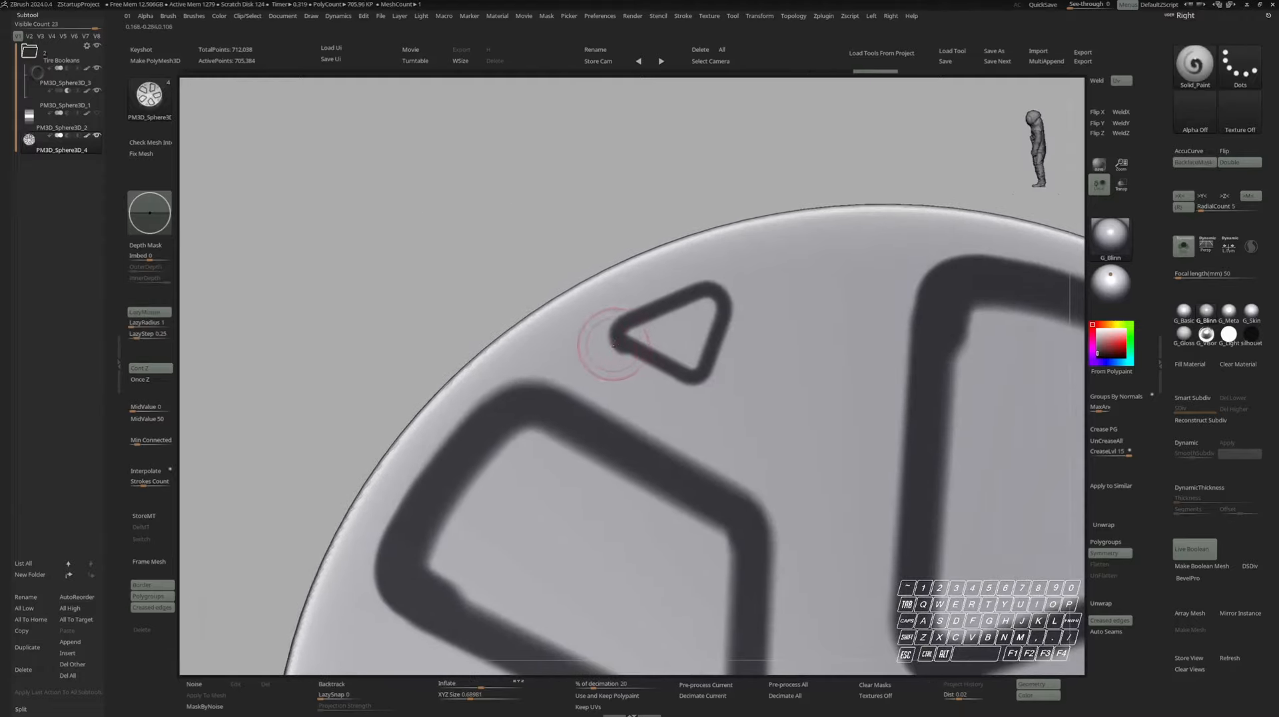
key(space)
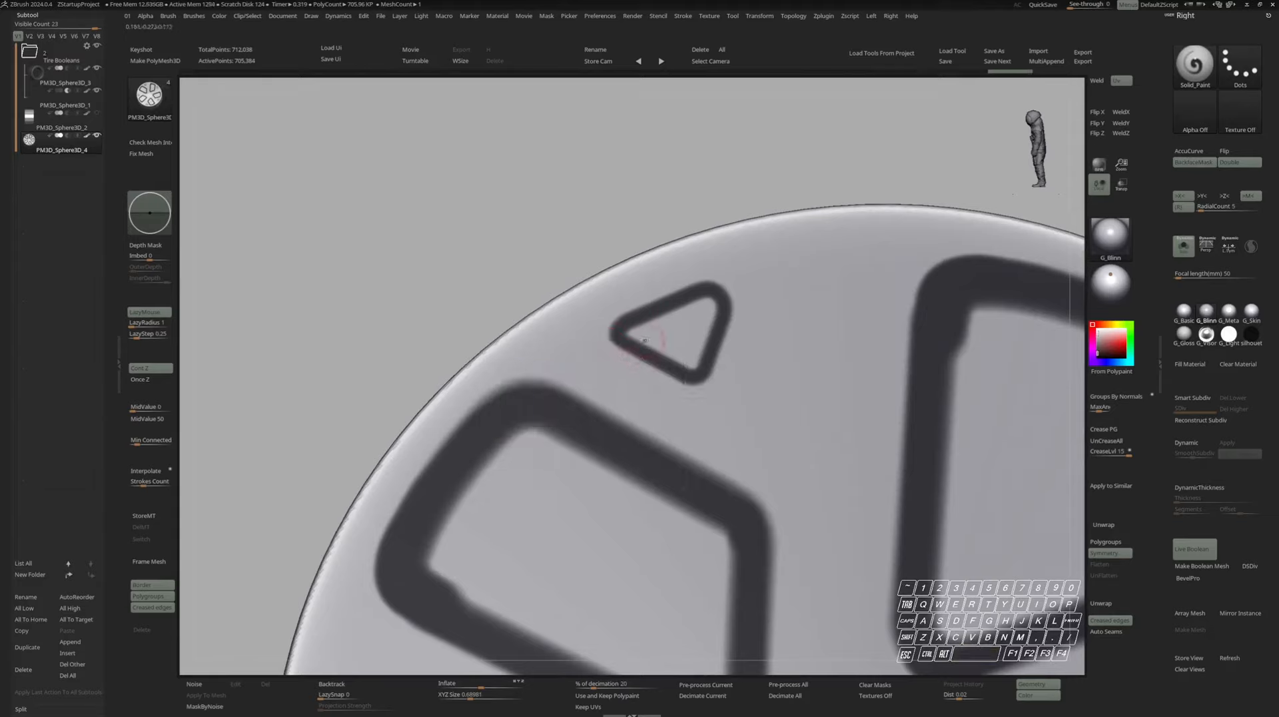
drag(630, 338, 713, 303)
key(space)
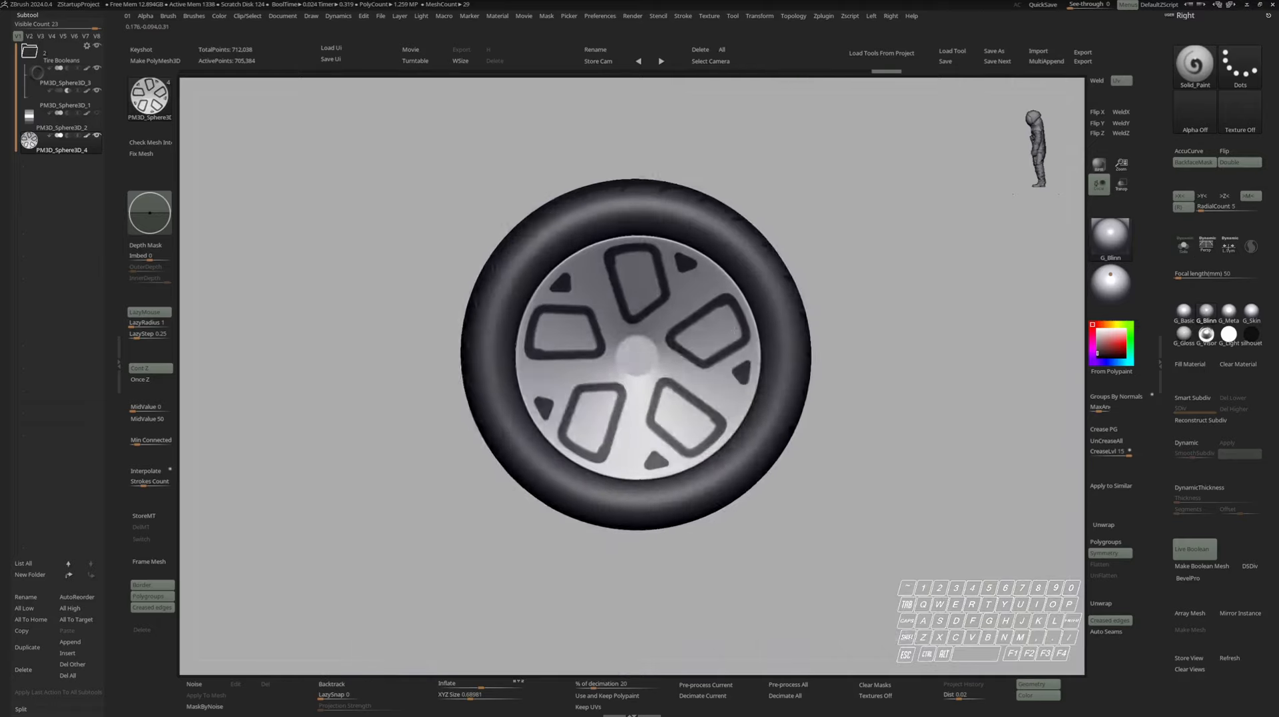
Isolate the painted disc and create polygroups from its polypaint
alt+right_drag(703, 326, 686, 331)
ctrl+right_drag(687, 330, 750, 307)
key(s)
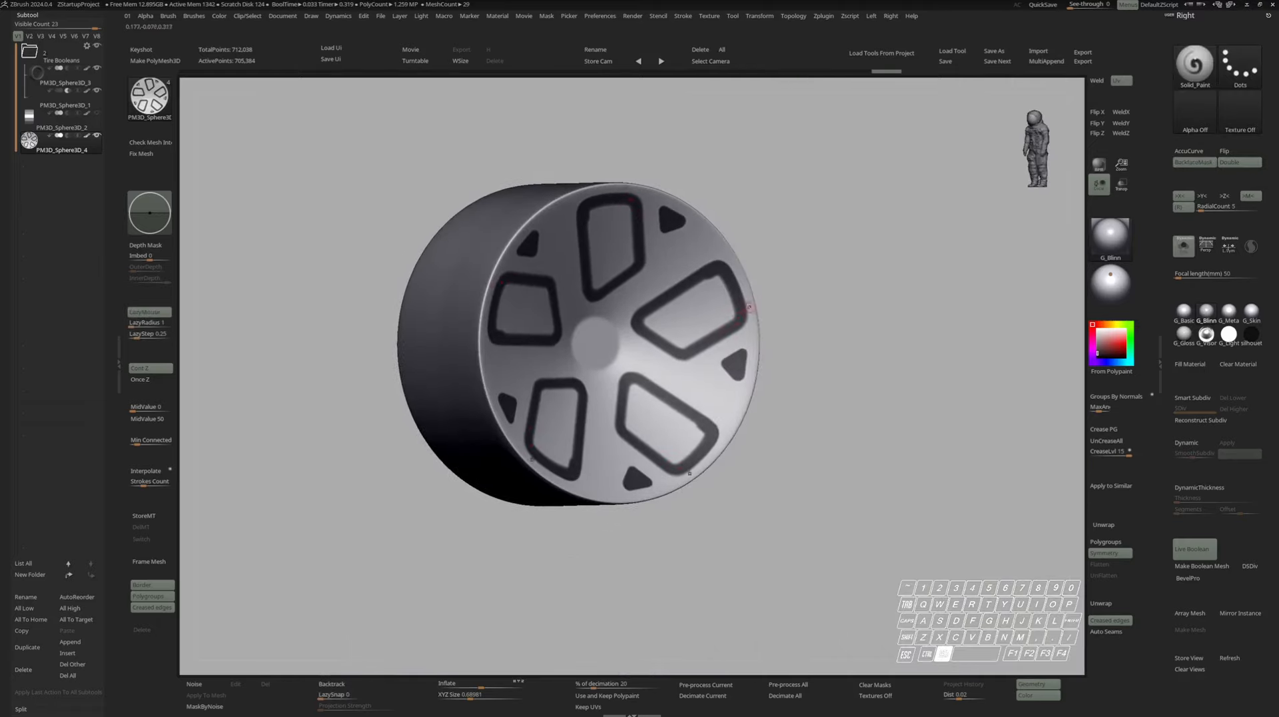
click(1111, 373)
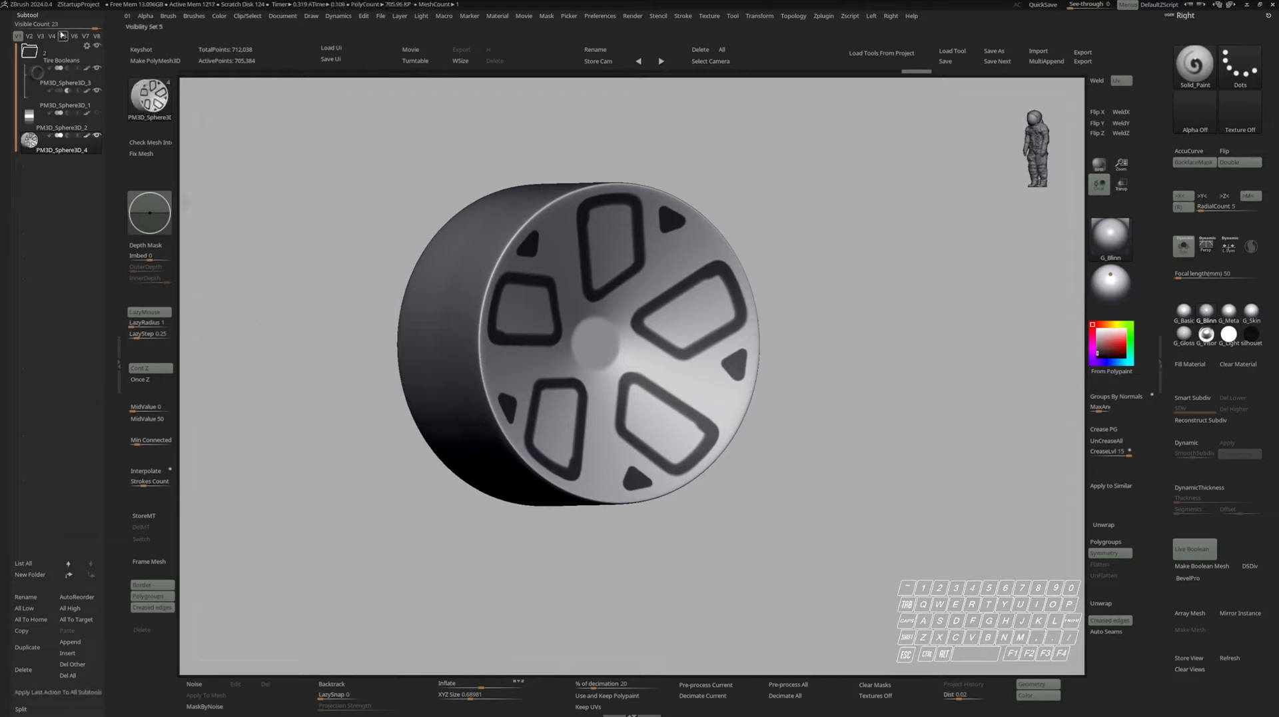
scroll(54, 267, down, 8)
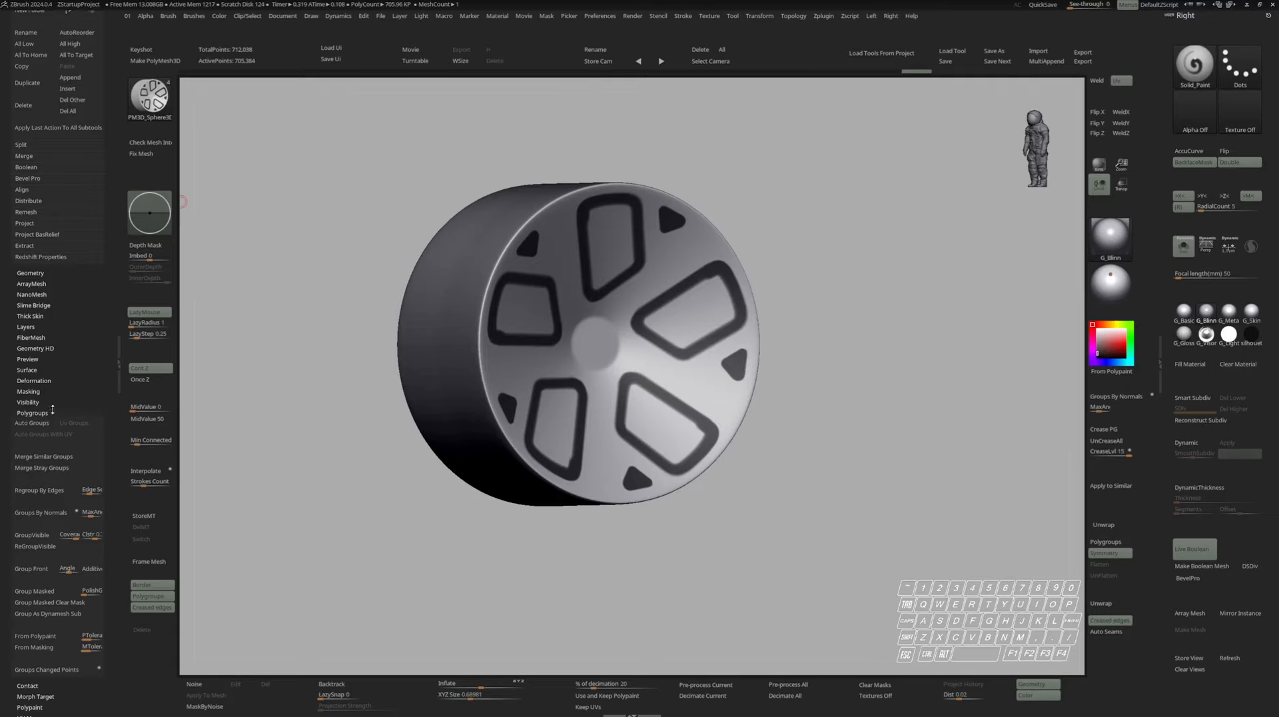
drag(53, 409, 53, 400)
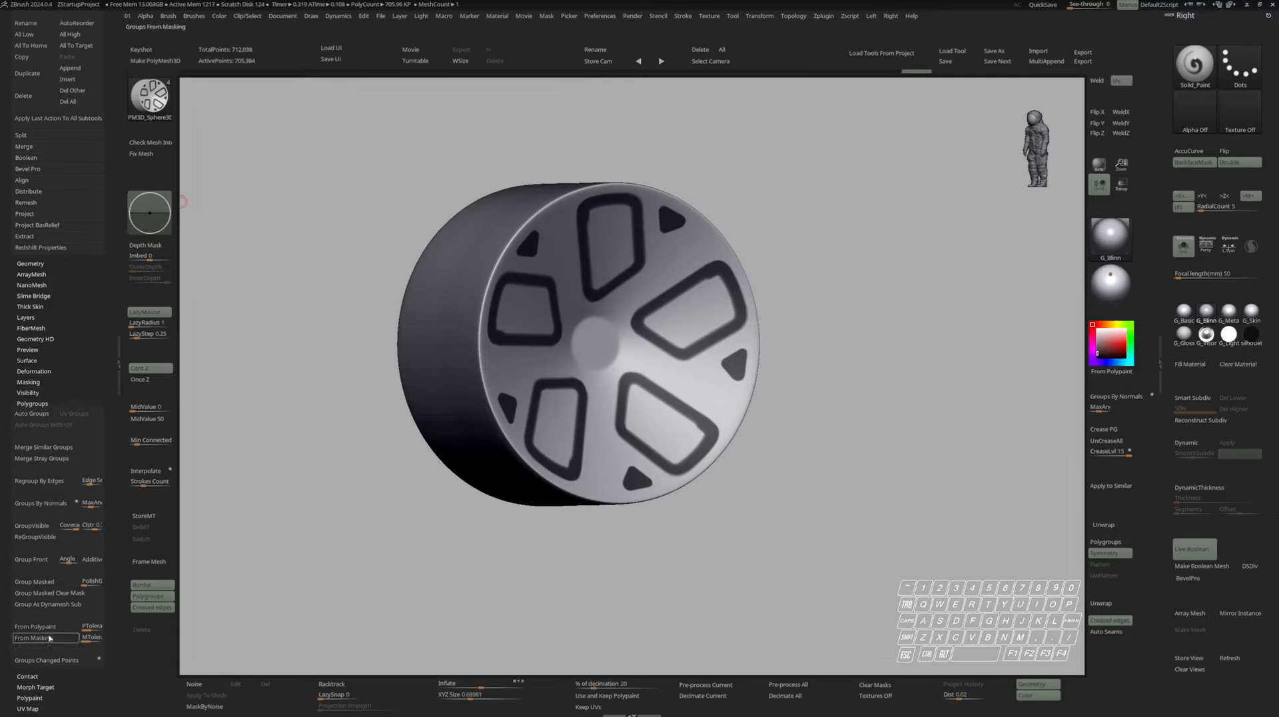
drag(31, 237, 31, 304)
Check the disc's polygroups with the polyframe and choose SelectRect for isolating groups
key(shift+f)
key(3)
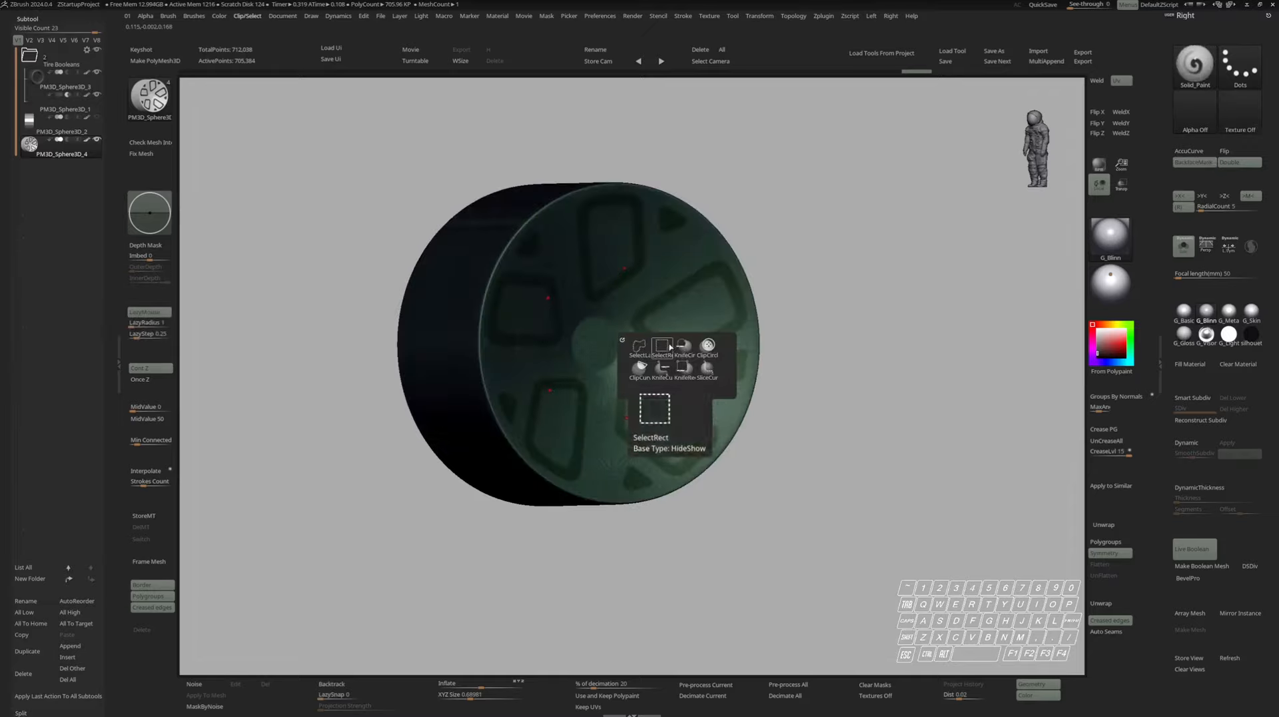
click(661, 348)
ctrl+shift+click(703, 314)
key(shift+f)
mouse_move(830, 319)
mouse_down()
mouse_move(781, 317)
mouse_move(751, 435)
mouse_up()
Hide everything except the painted windows and triangles, and delete the hidden geometry
key(ctrl+shift)
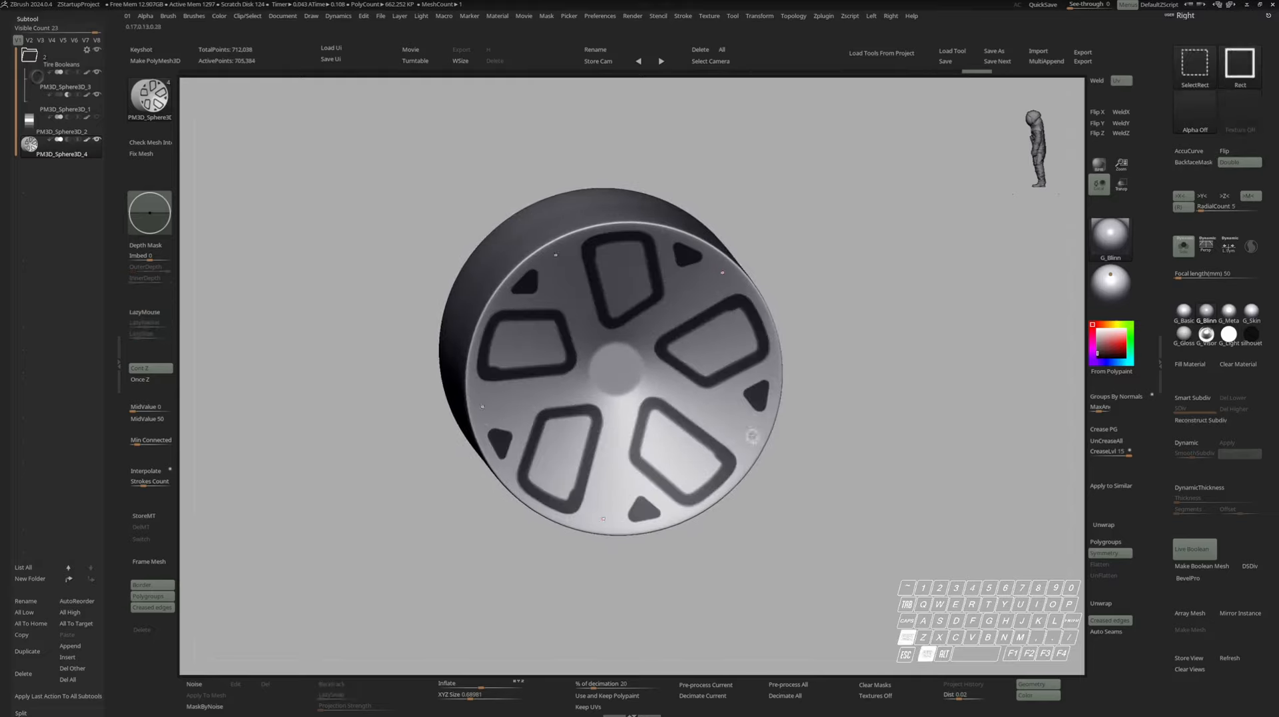
ctrl+shift+click(757, 435)
ctrl+shift+drag(826, 404, 808, 378)
key(alt+d)
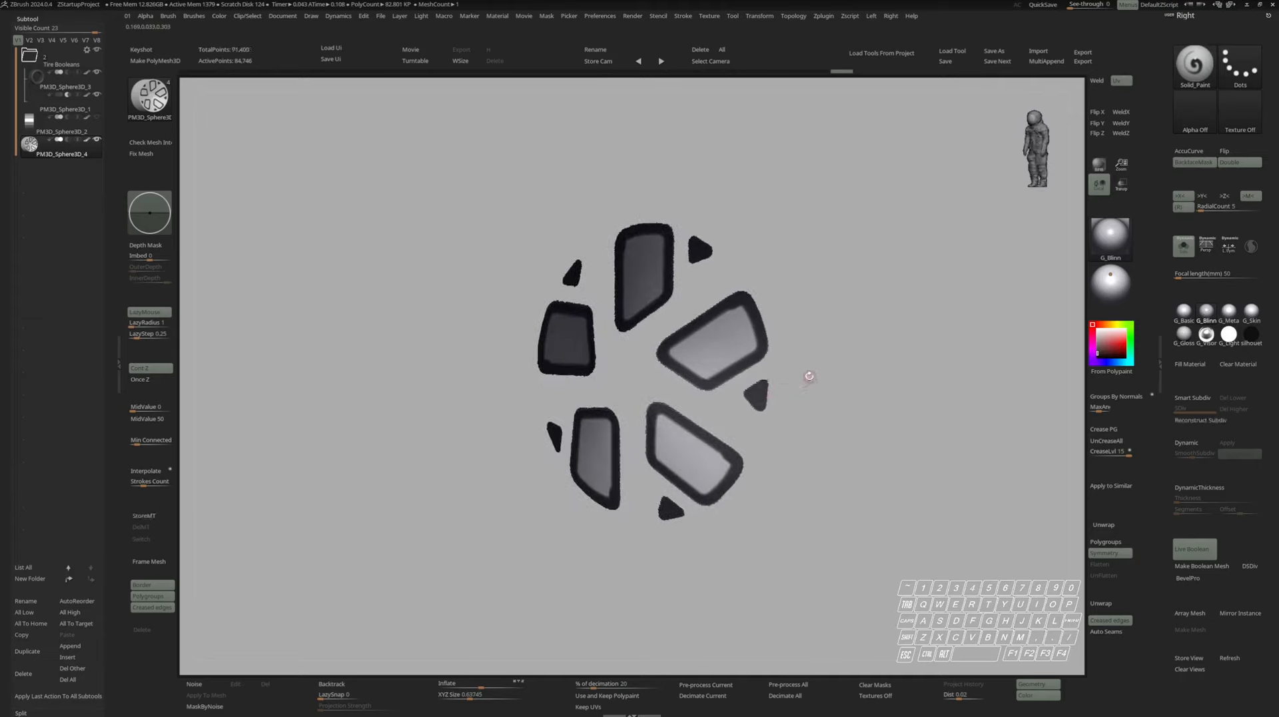
Fill the separated window and triangle pieces with the dark colour and show their polygroups
key(ctrl+f)
right_drag(734, 339, 776, 344)
ctrl+right_drag(777, 343, 737, 354)
key(shift+f)
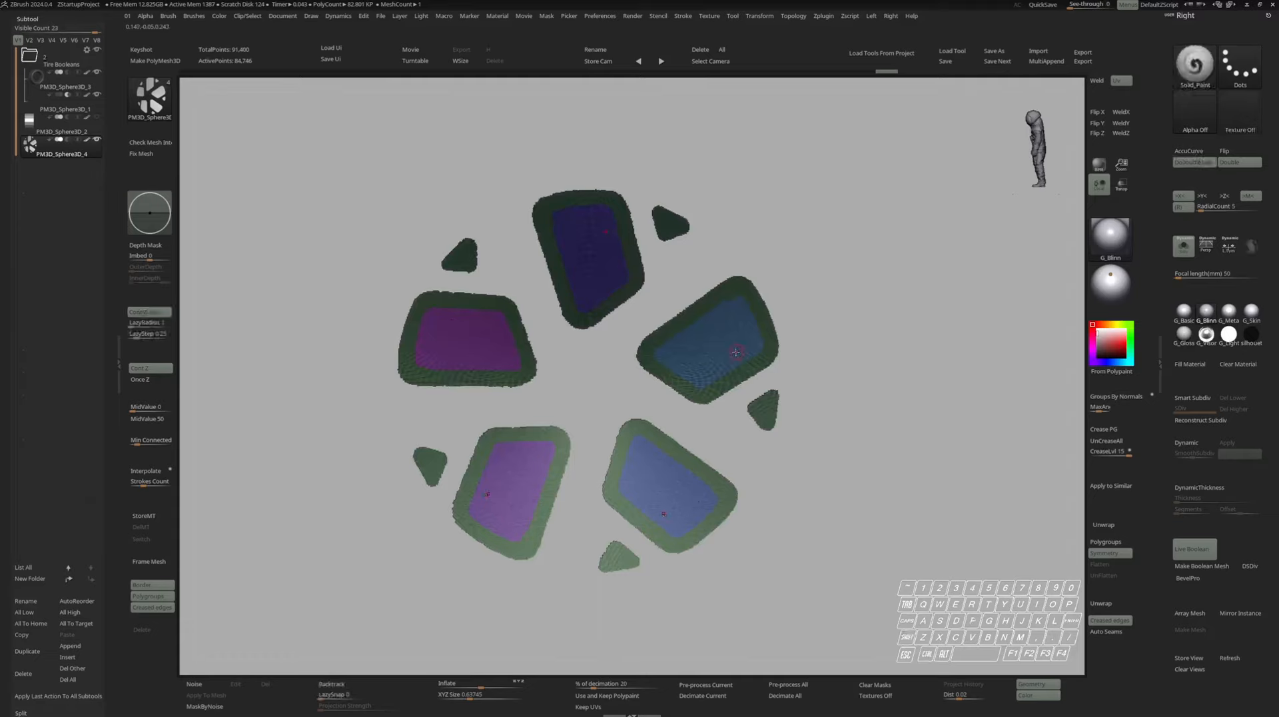
With SelectLasso, keep only the uppermost window and its adjacent triangle, delete the rest and turn symmetry off
key(c)
click(707, 358)
alt+right_drag(697, 301, 727, 345)
key(ctrl+shift)
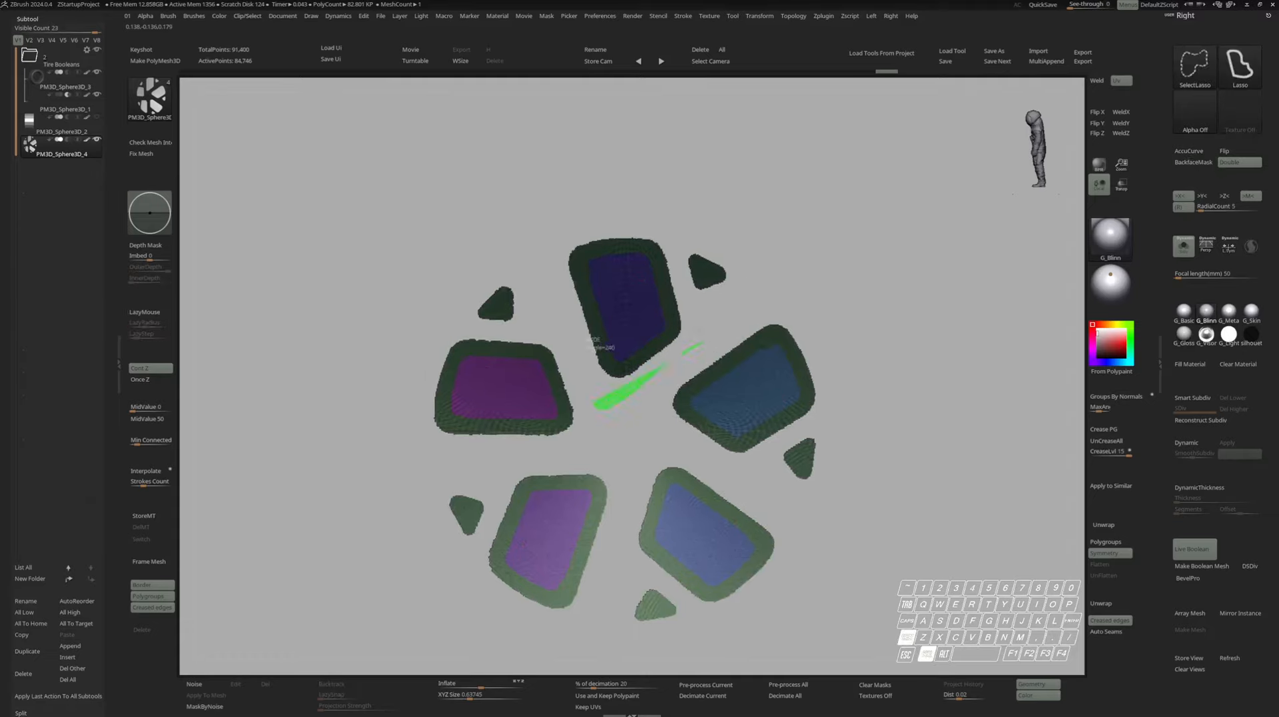
mouse_move(593, 403)
ctrl+shift+mouse_down()
mouse_move(543, 242)
mouse_move(806, 254)
mouse_move(739, 312)
mouse_move(595, 389)
mouse_move(566, 179)
mouse_move(799, 270)
mouse_move(697, 342)
ctrl+shift+mouse_up()
key(x)
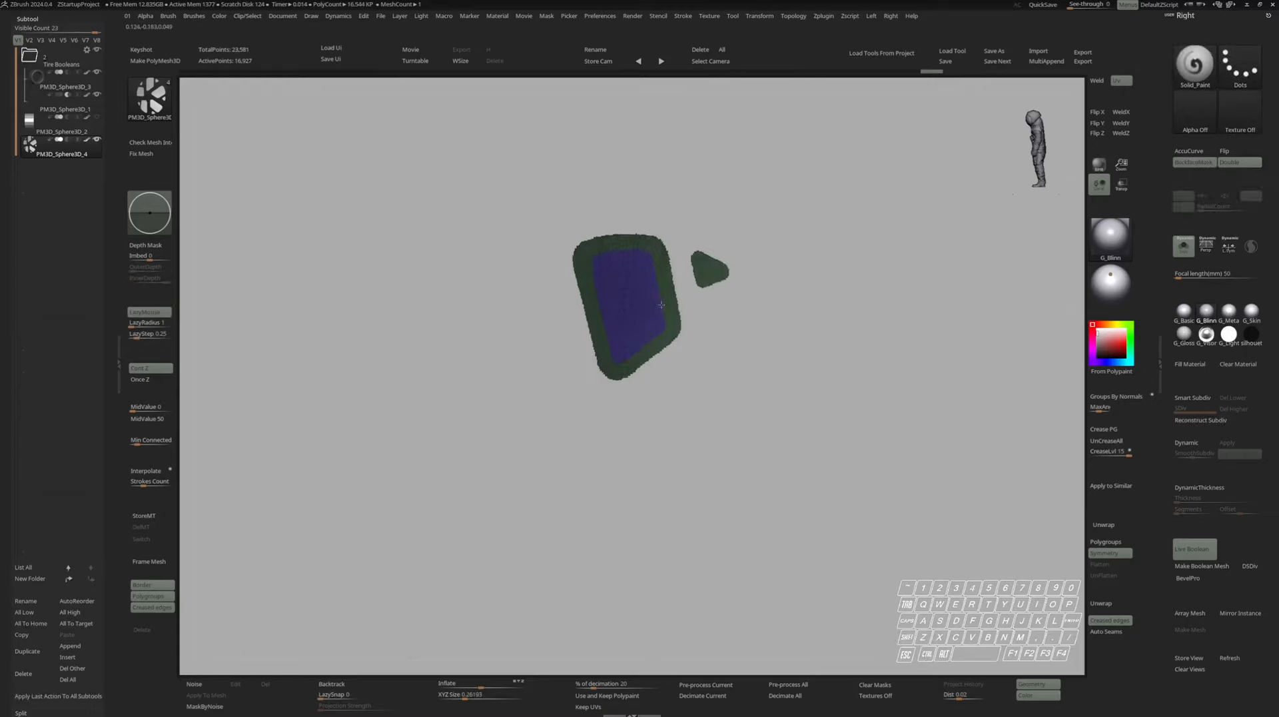
Assign the window and triangle pieces to a single polygroup and try Polish By Features on them
key(f)
key(shift+f)
key(shift+f)
key(ctrl+w)
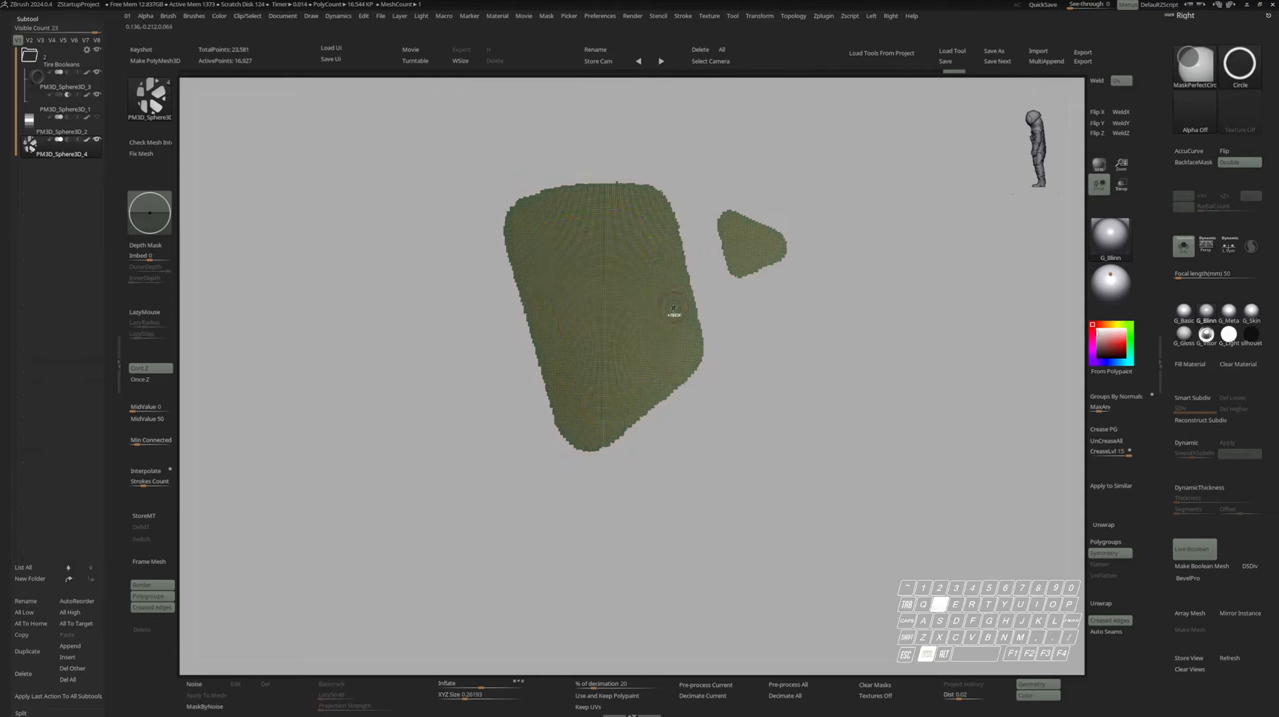
key(y)
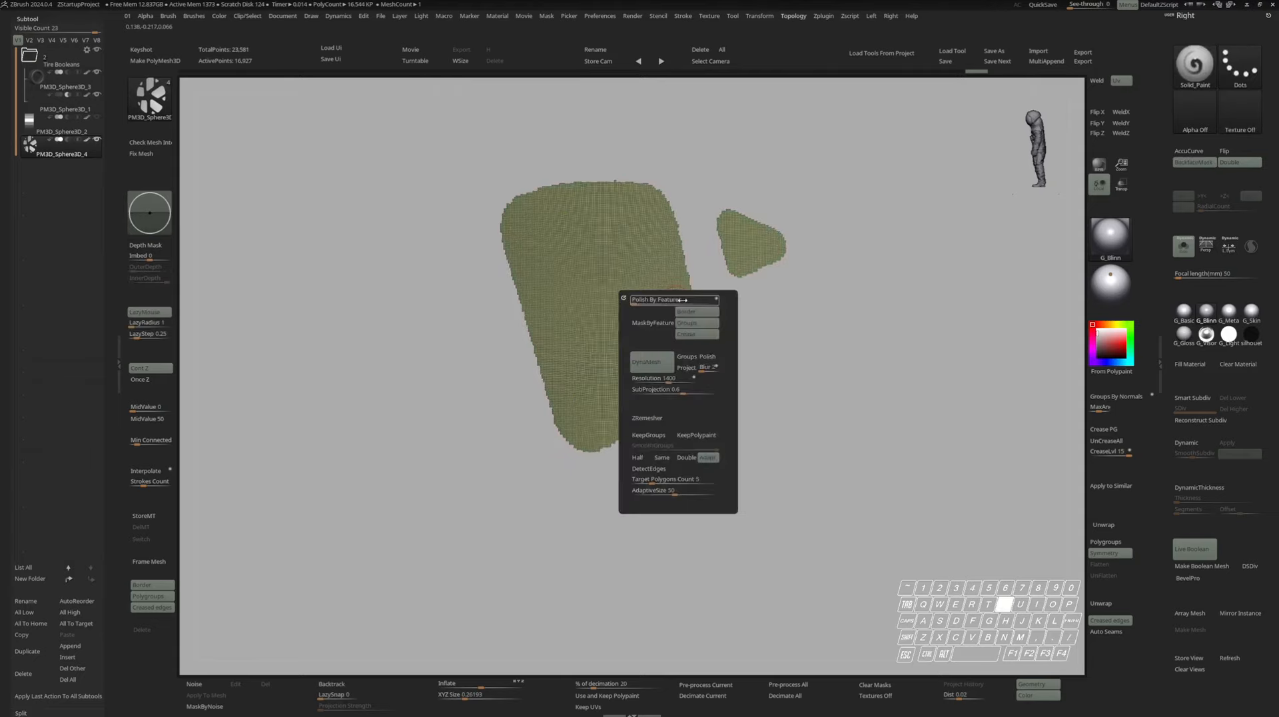
click(719, 299)
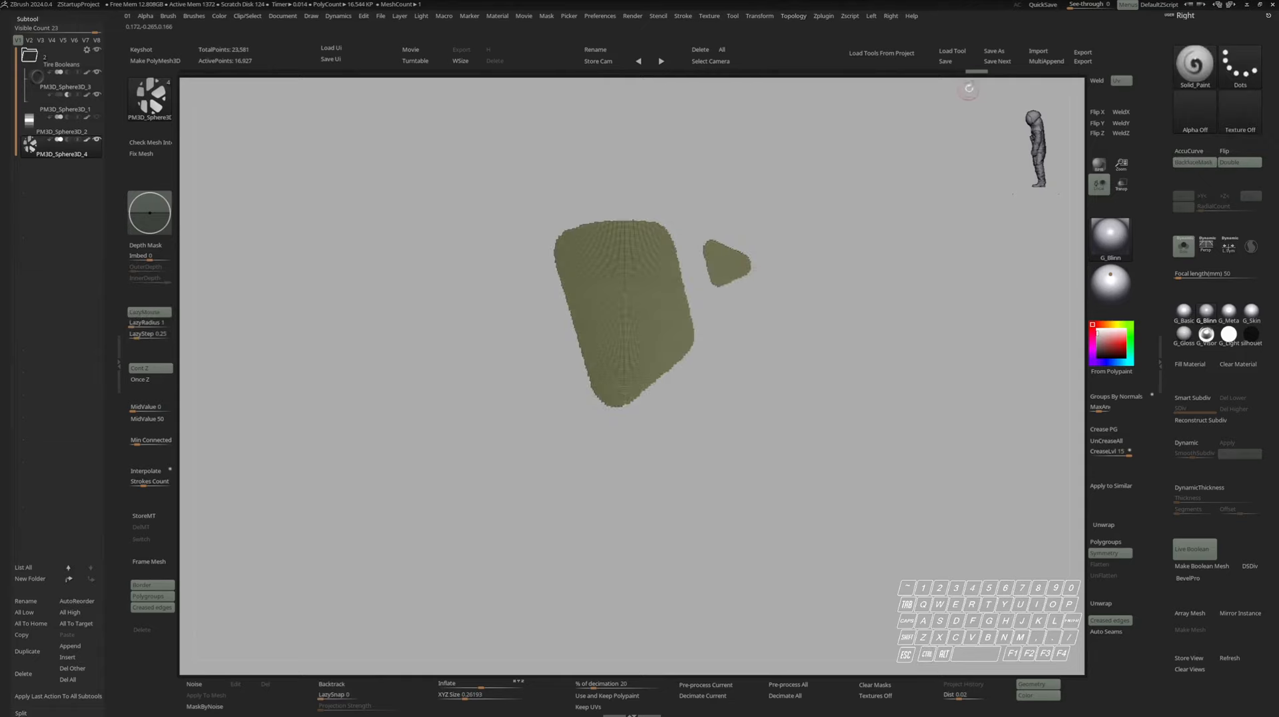
Step back through the undo history to the full disc with its painted regions as polygroups
drag(976, 72, 801, 74)
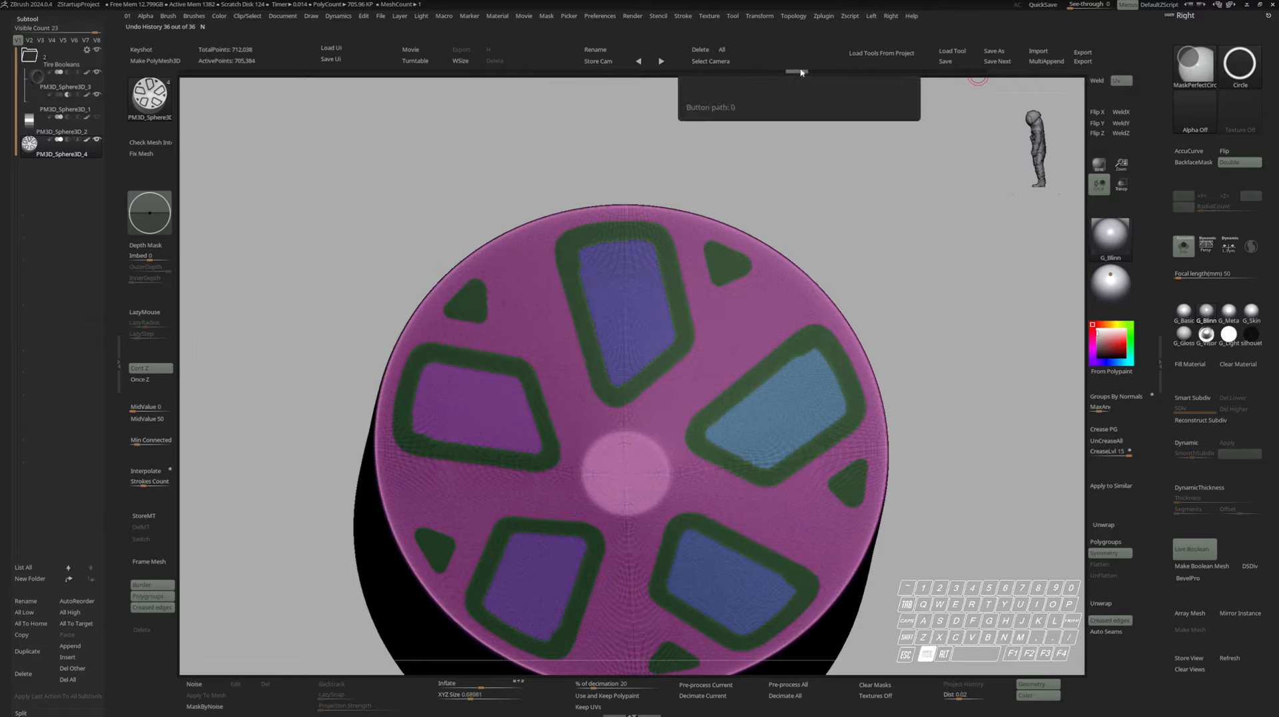
Return through the undo history to the isolated window and triangle pieces in a single polygroup
ctrl+click(802, 73)
drag(803, 73, 970, 71)
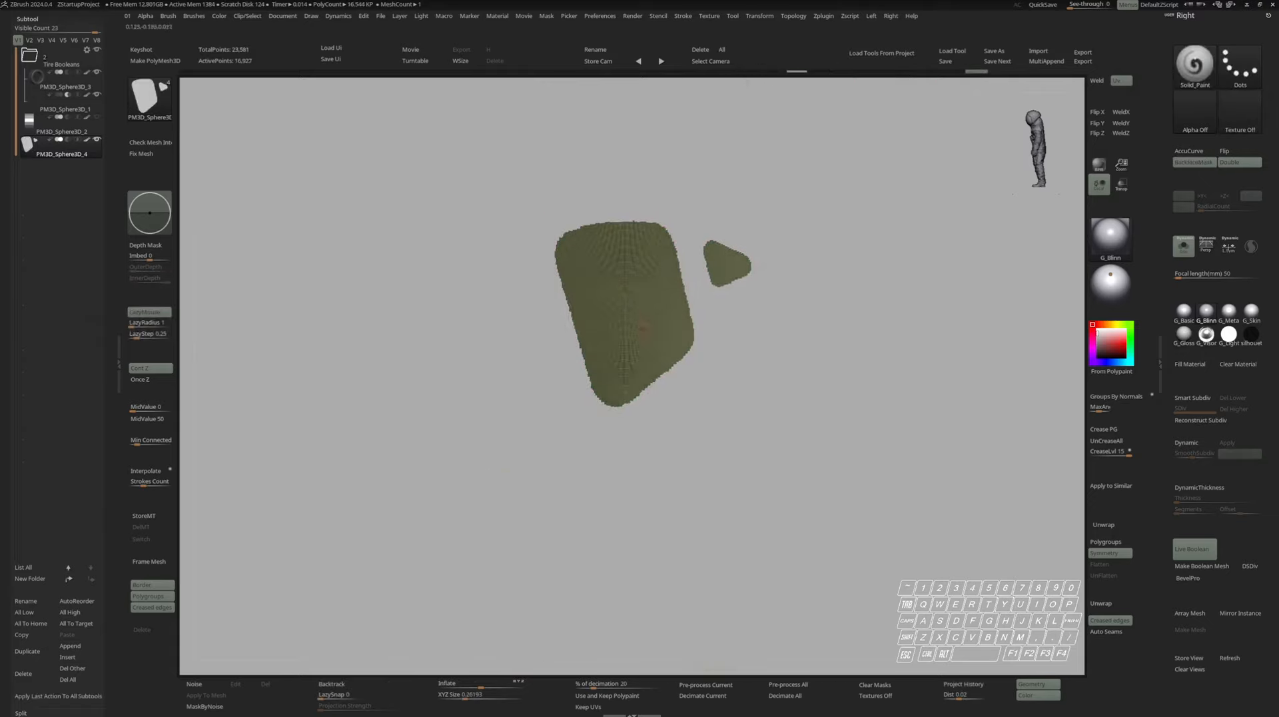
drag(684, 210, 648, 227)
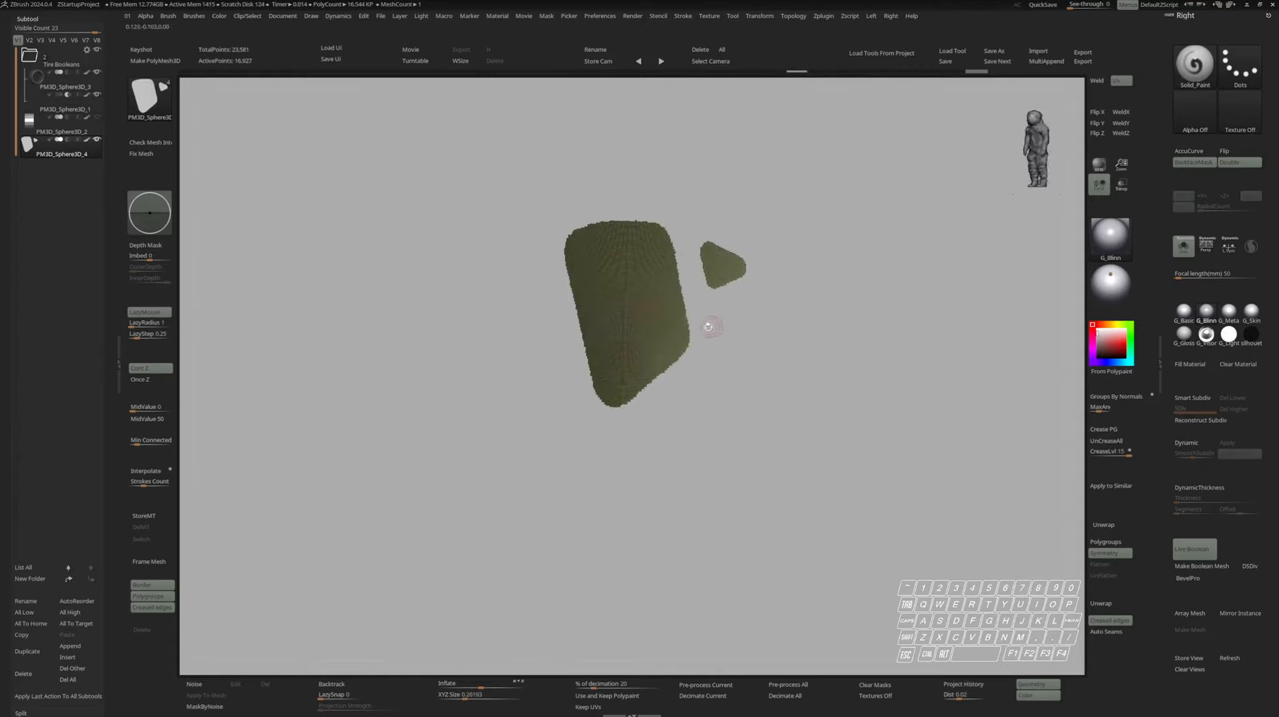
Smooth the jagged outlines of the window and triangle with Polish By Features, and retopologize both pieces with ZRemesher
alt+right_drag(634, 303, 656, 322)
key(y)
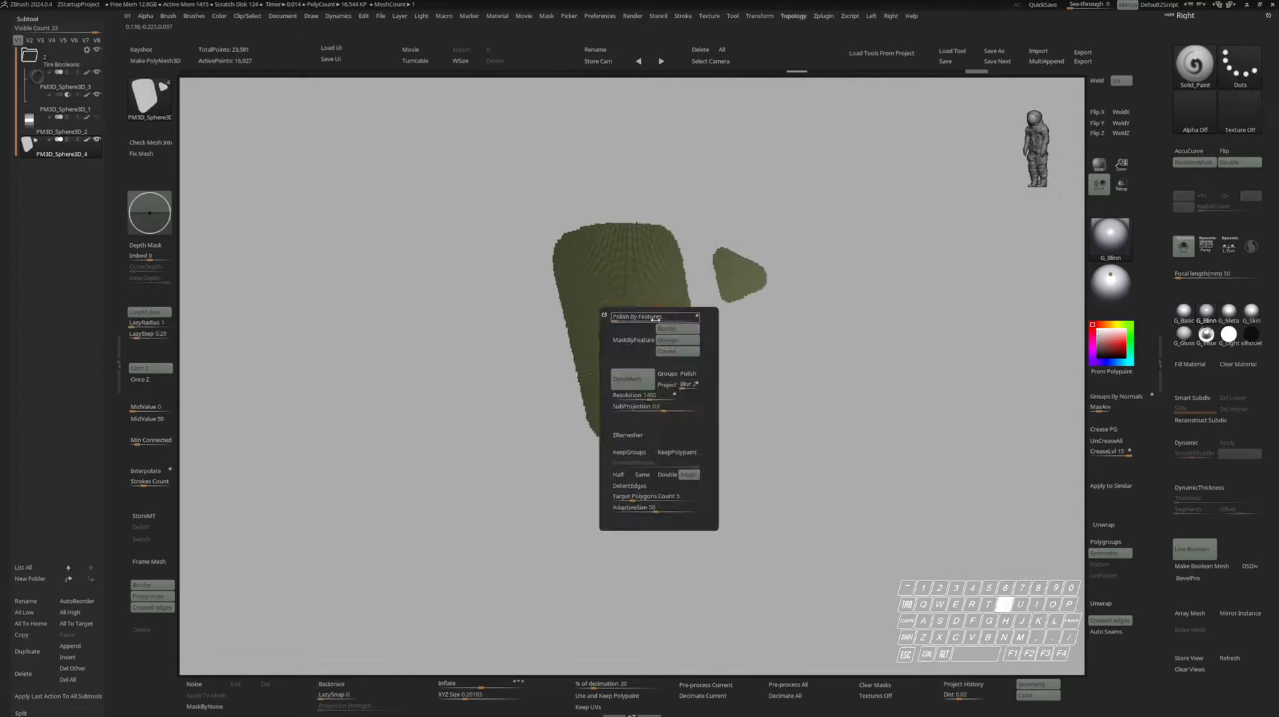
click(669, 317)
key(y)
click(685, 318)
key(y)
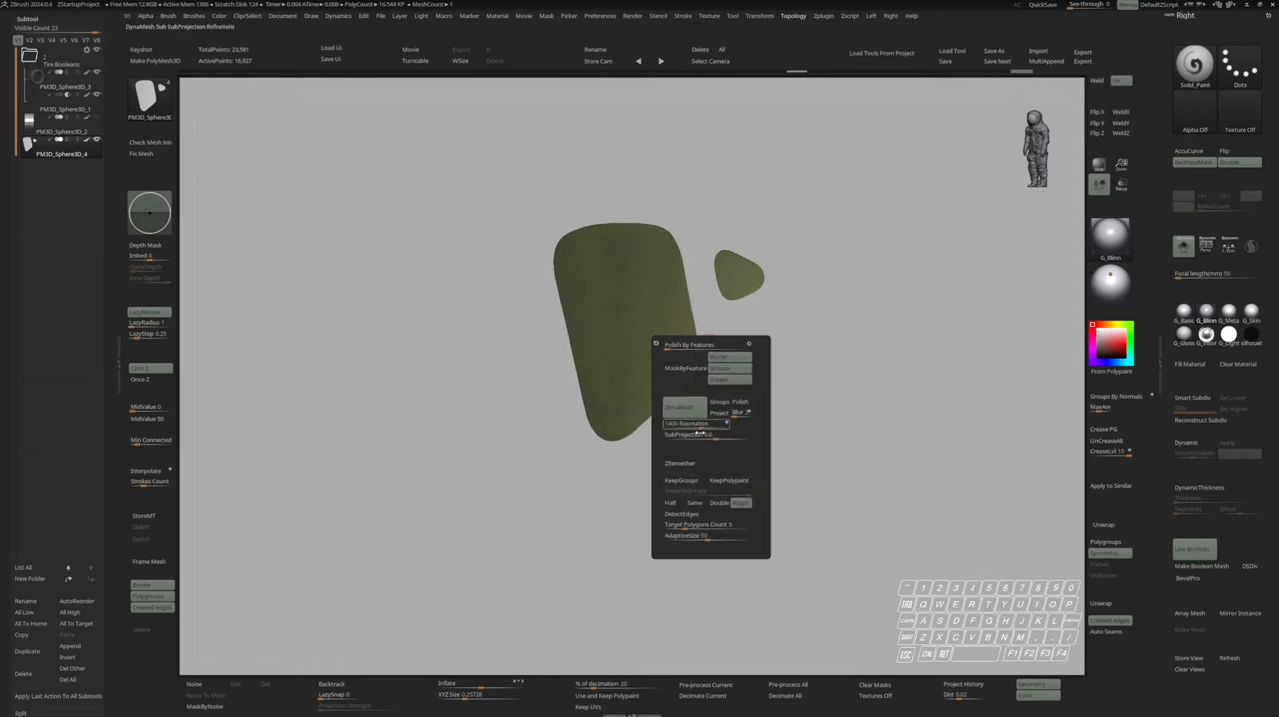
click(687, 465)
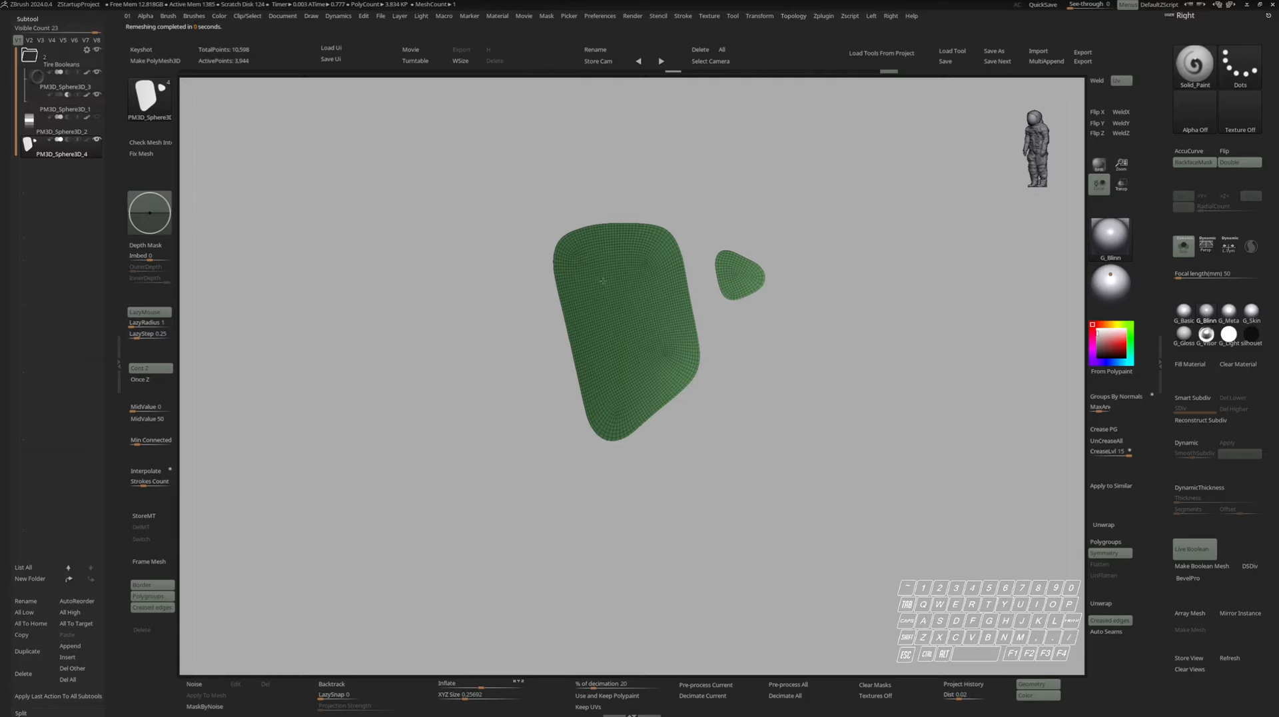
Project the stored history onto the remeshed window and triangle pieces, declining the polypaint projection
drag(809, 406, 841, 405)
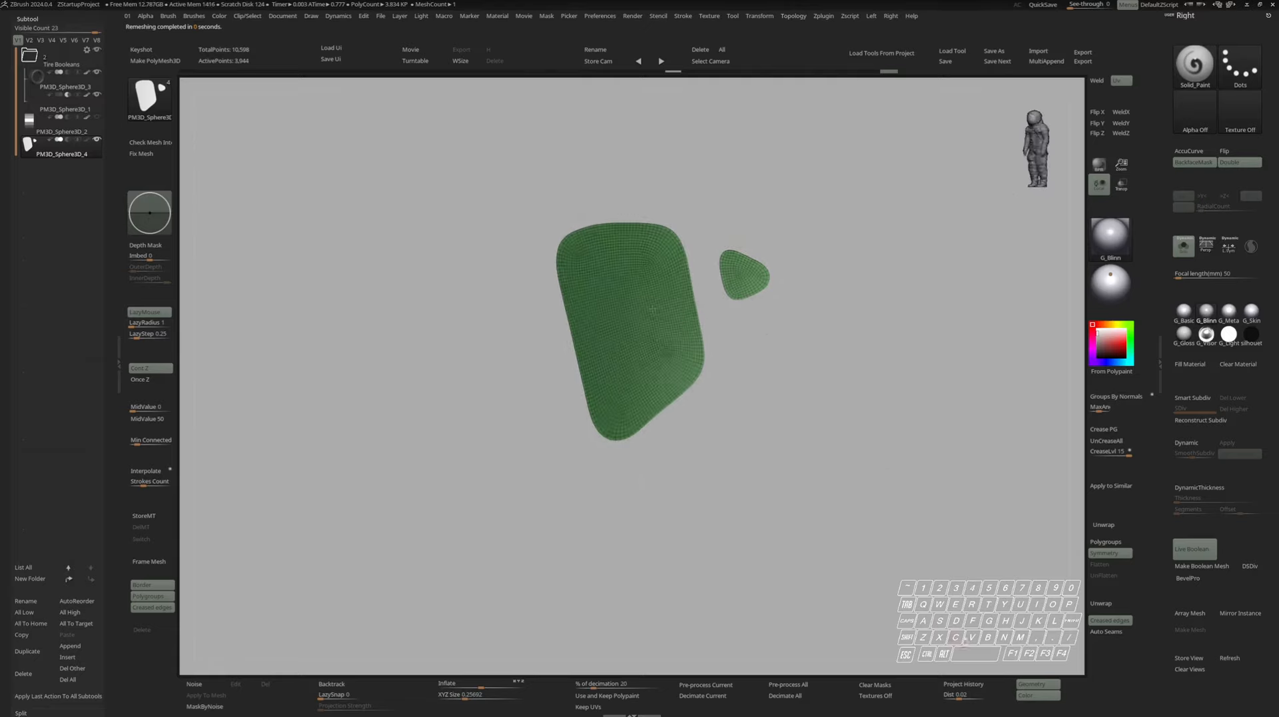
click(971, 685)
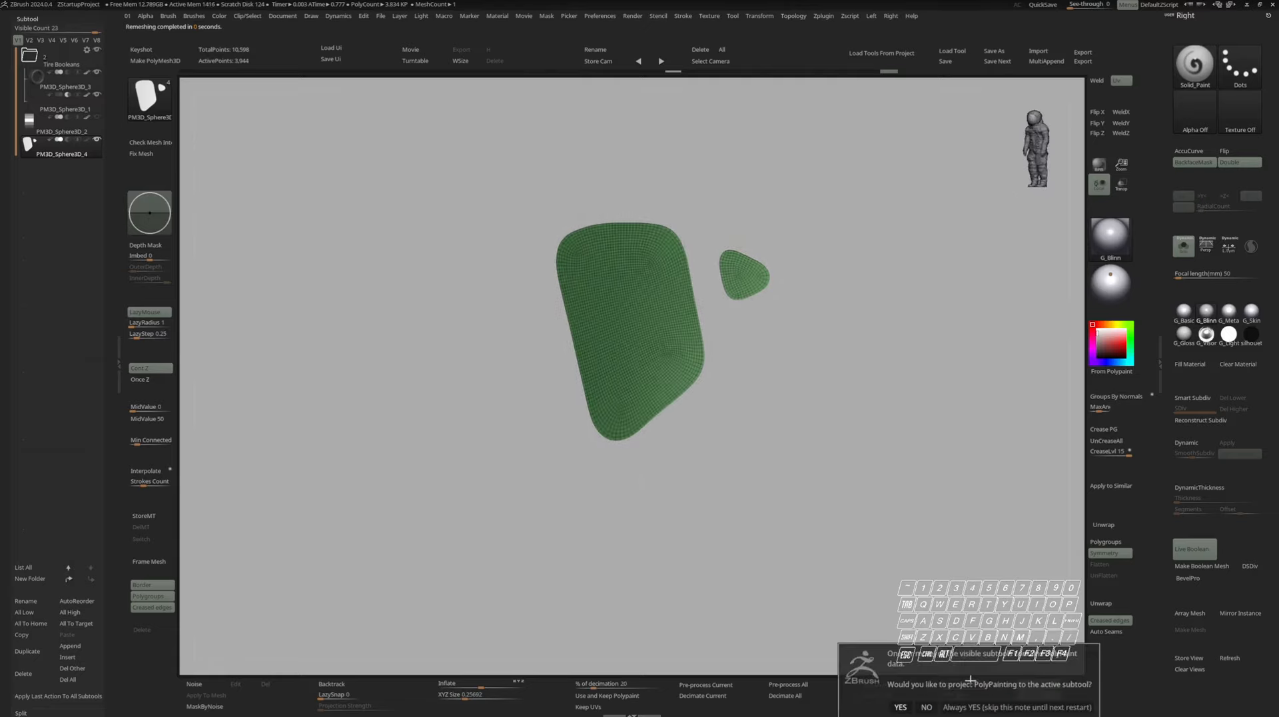
click(928, 707)
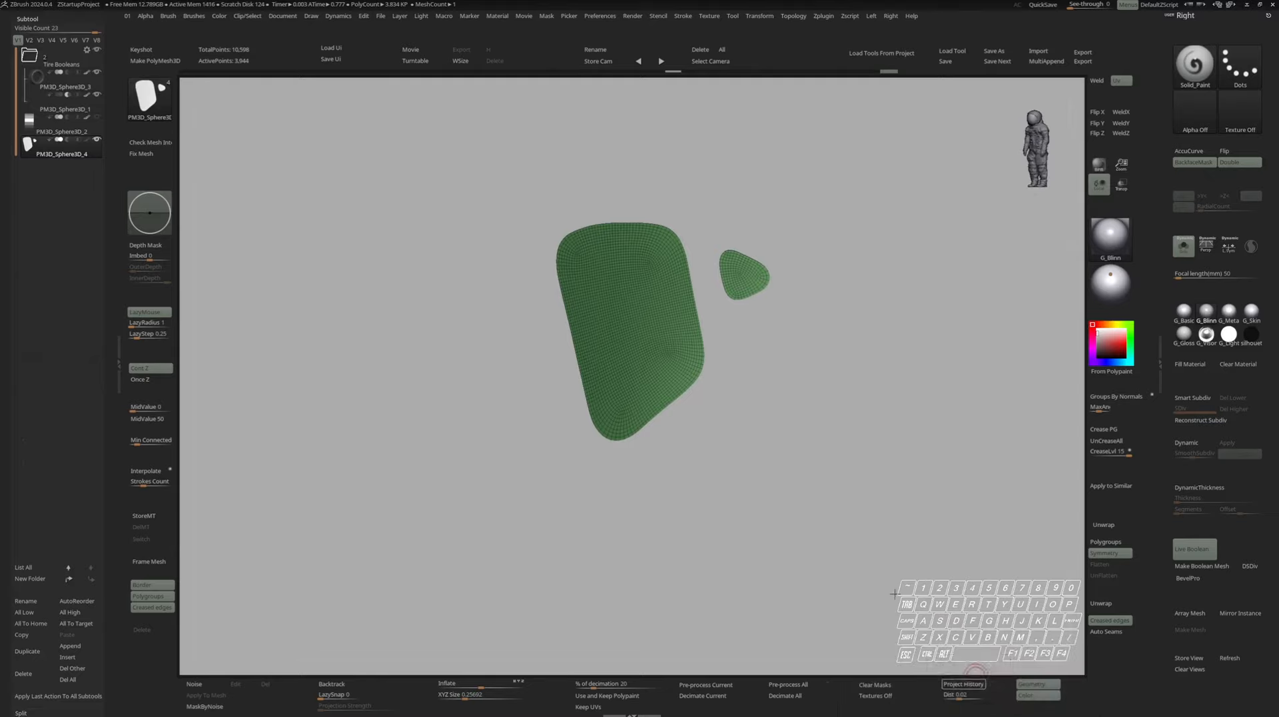
Turn off the polyframe display and make the rim disc visible together with the tire and cutout pieces
key(shift+f)
right_drag(609, 297, 666, 308)
key(period)
key(period)
shift+right_drag(666, 308, 660, 305)
key(period)
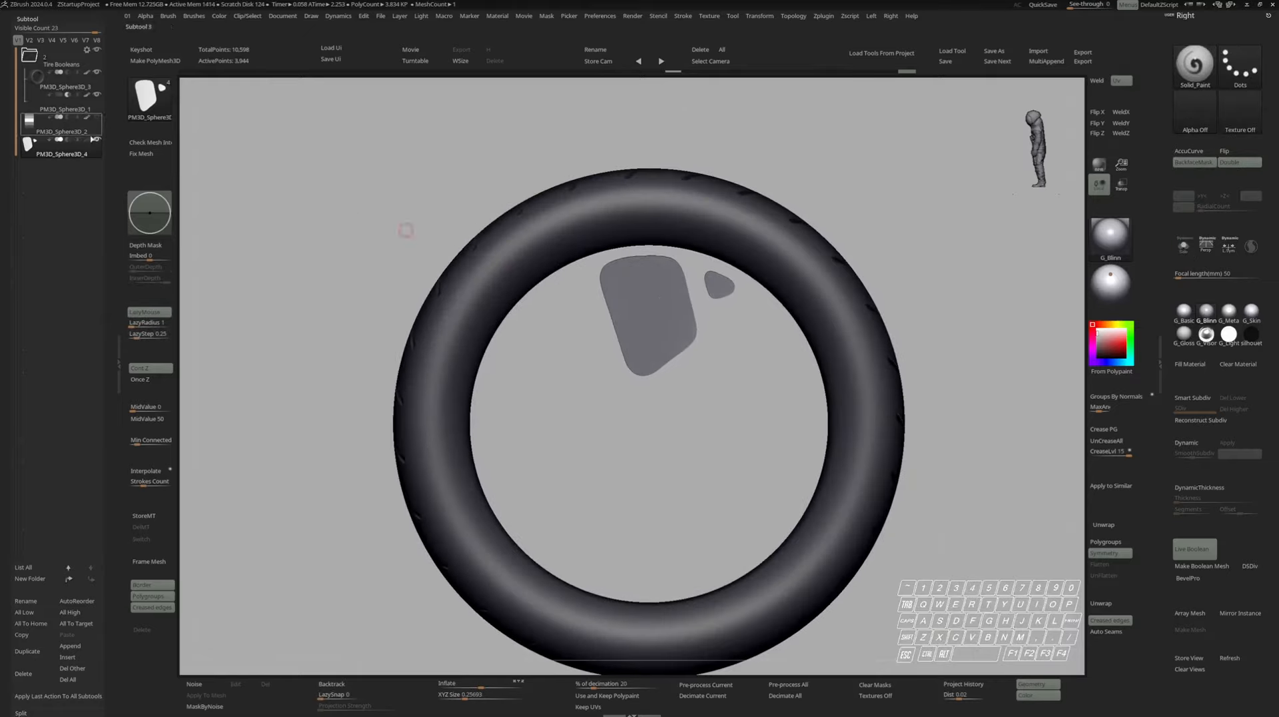
click(97, 118)
Give the window and triangle pieces a dynamic thickness of 0.005 and check them against the rim
right_drag(610, 338, 655, 341)
key(s)
ctrl+right_drag(703, 305, 692, 310)
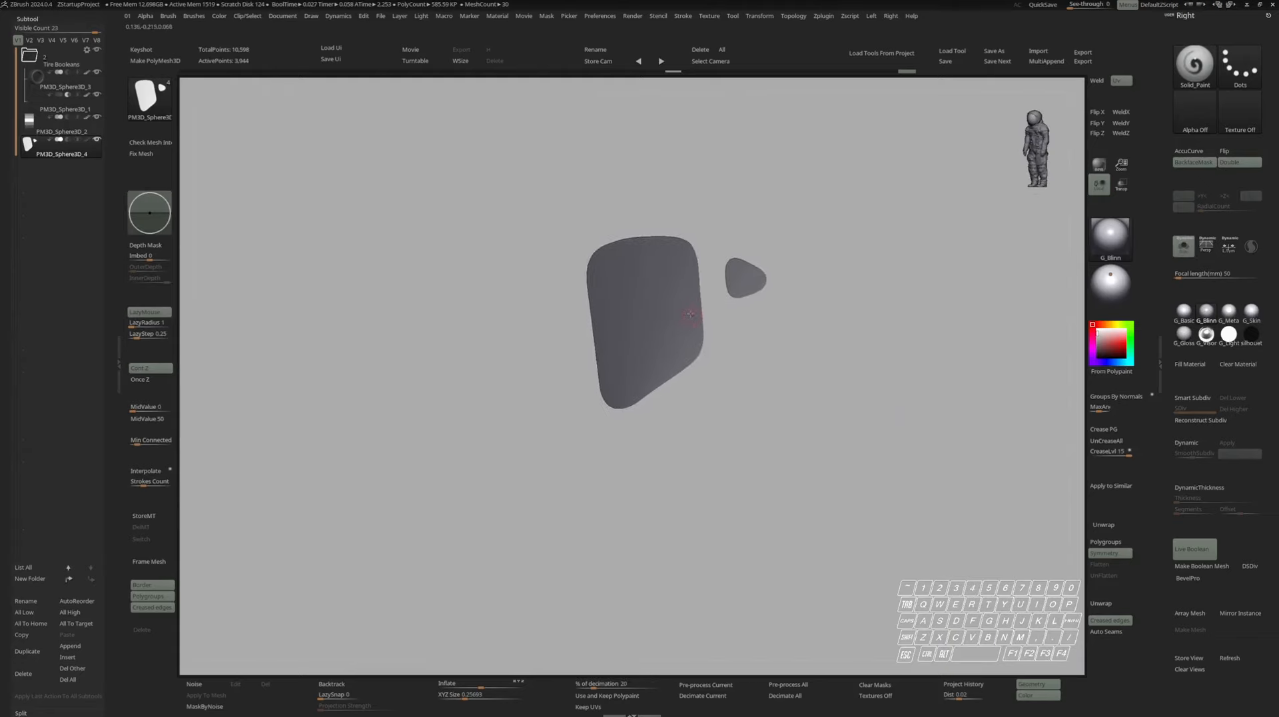
key(s)
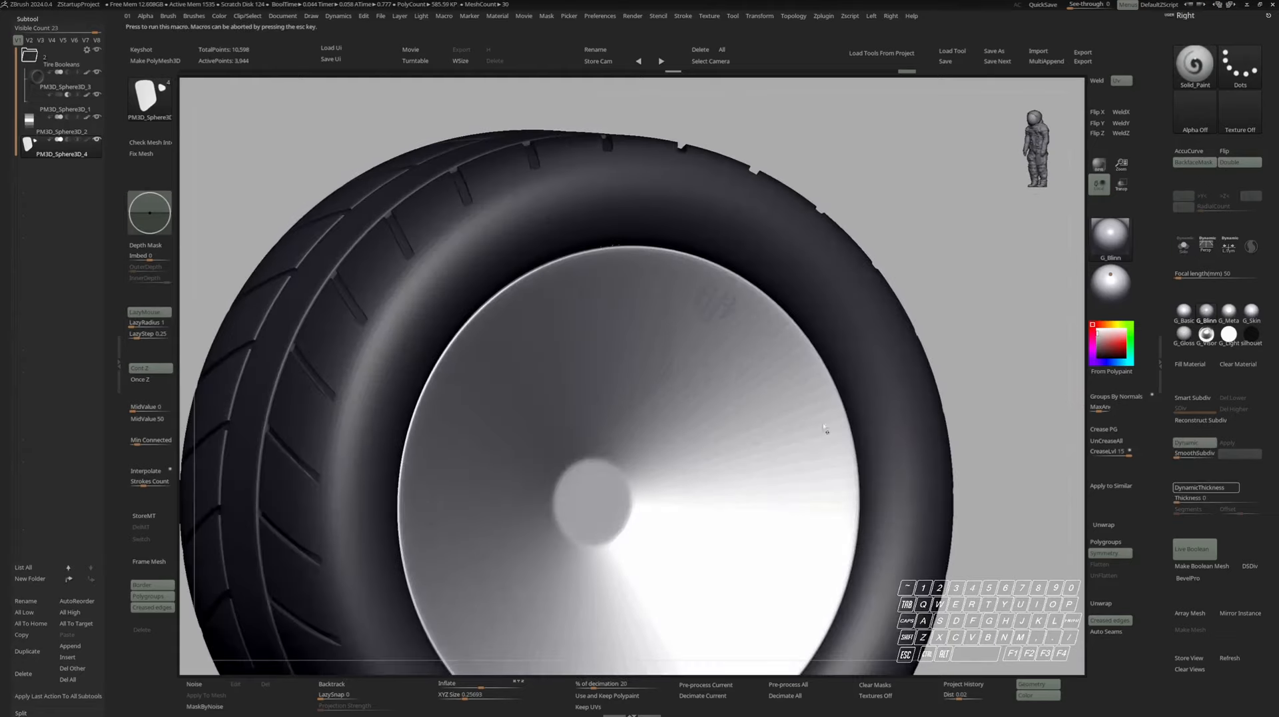
ctrl+right_drag(800, 416, 830, 322)
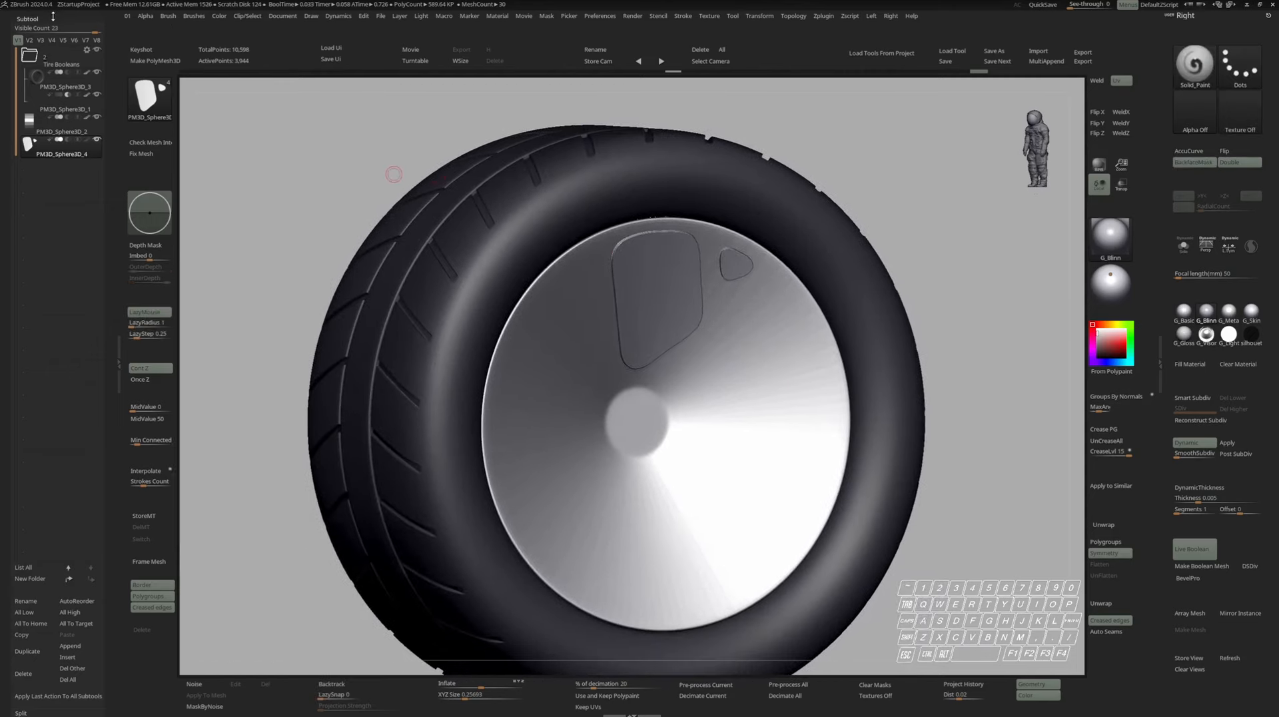
Array the window and triangle around the rim with ArrayMesh, using Lock Position, an X rotation of 360 and Repeat 5
click(32, 19)
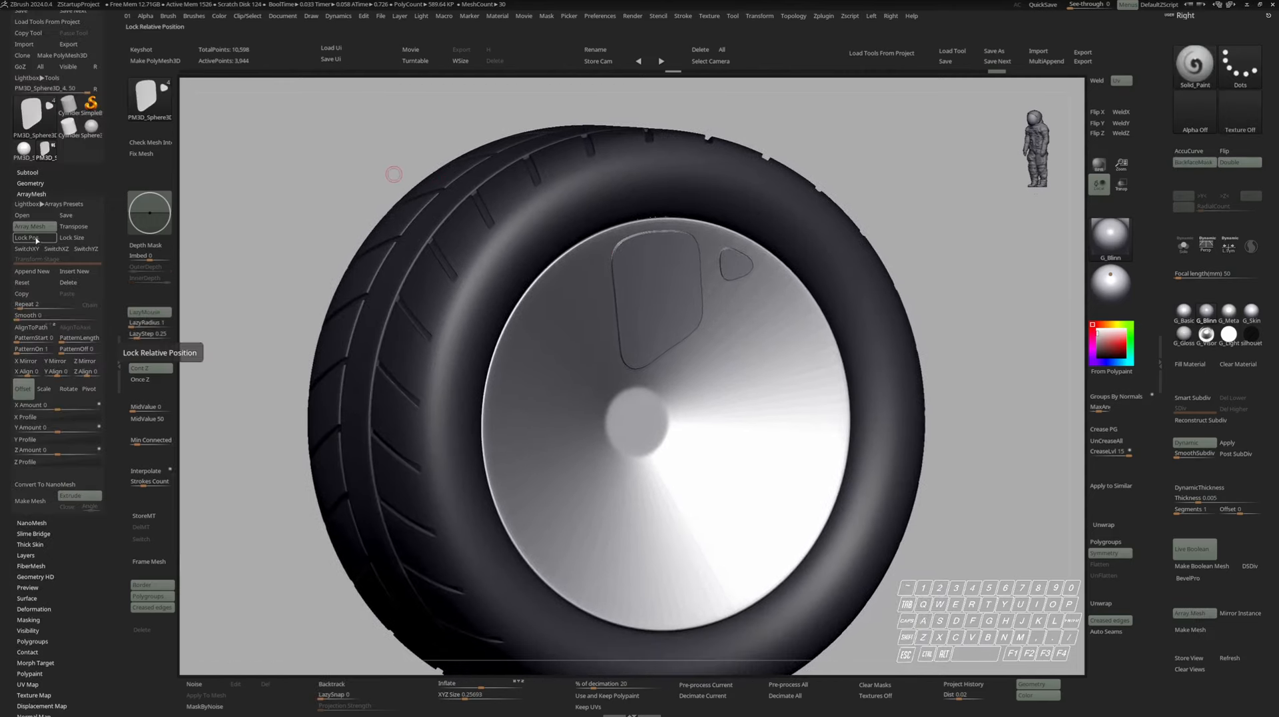
click(36, 239)
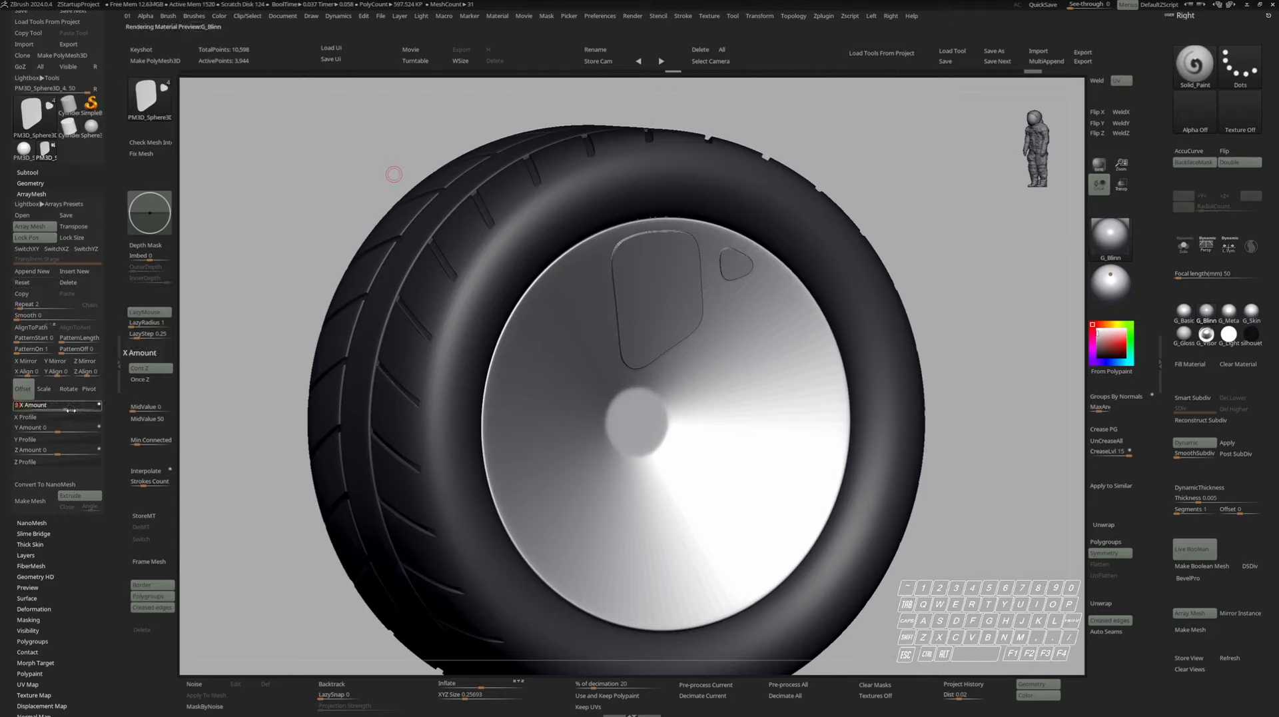
text(60)
key(Return)
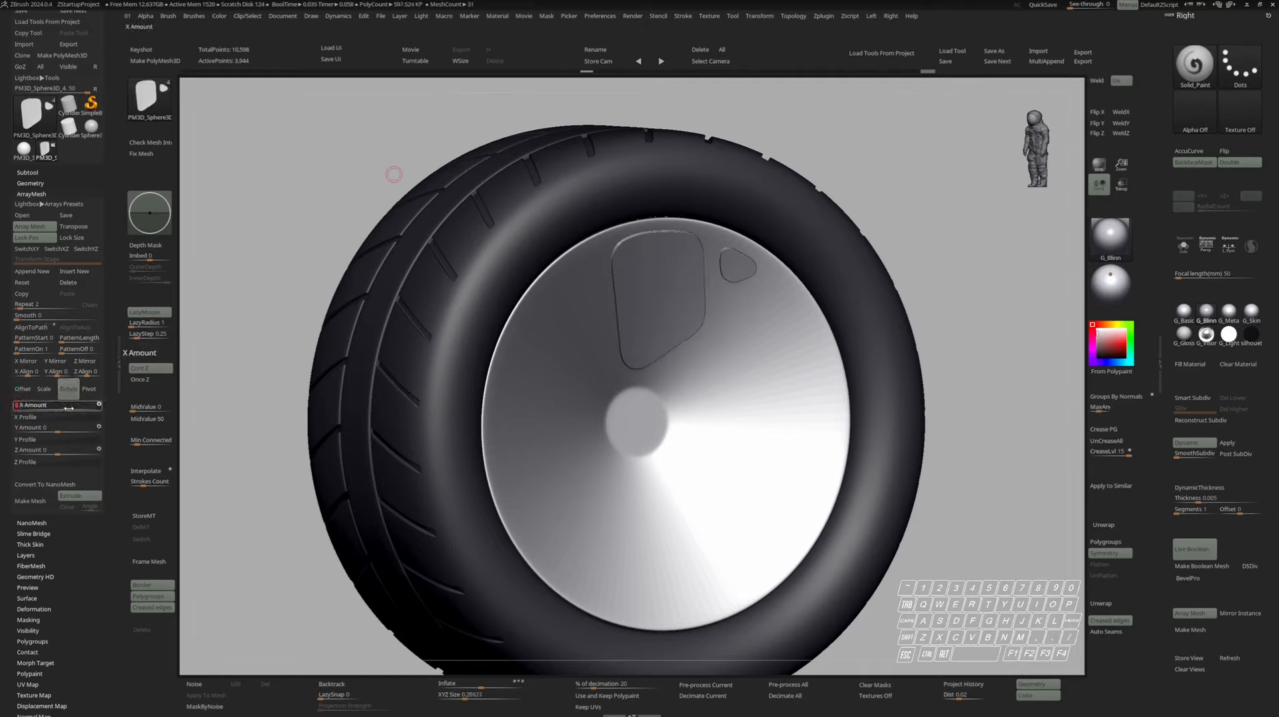
key(Return)
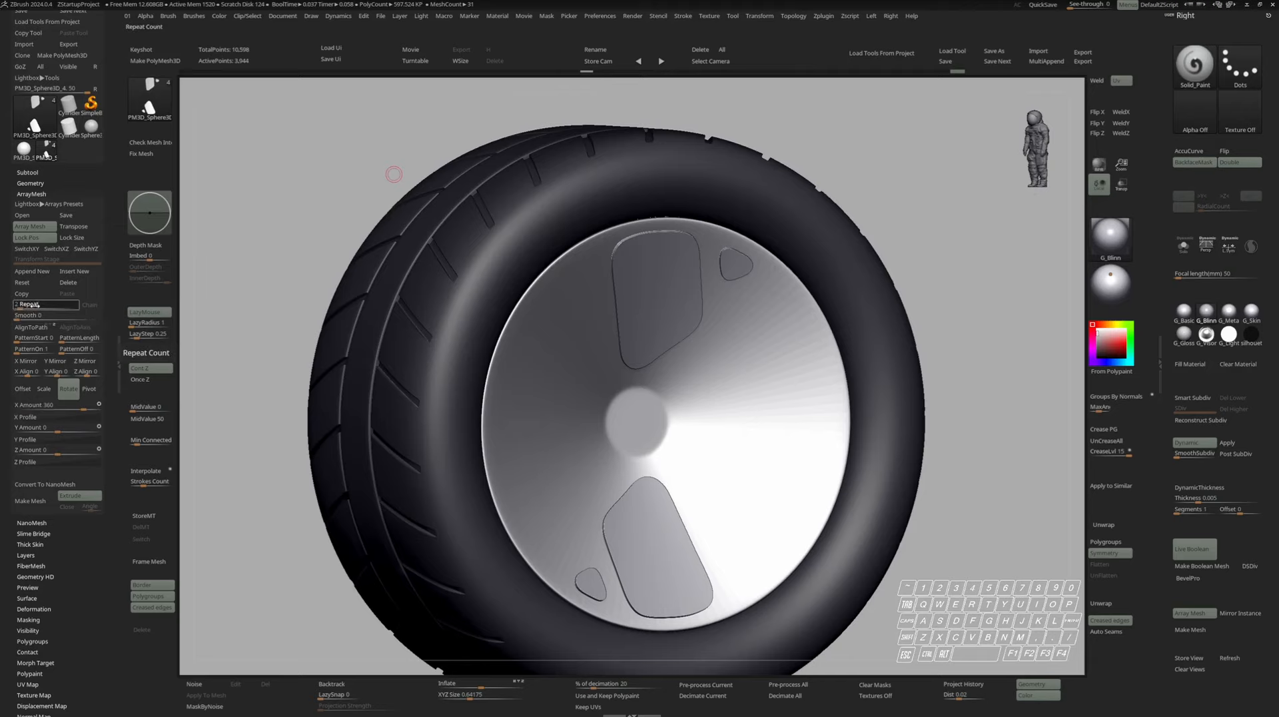
text(23)
key(Return)
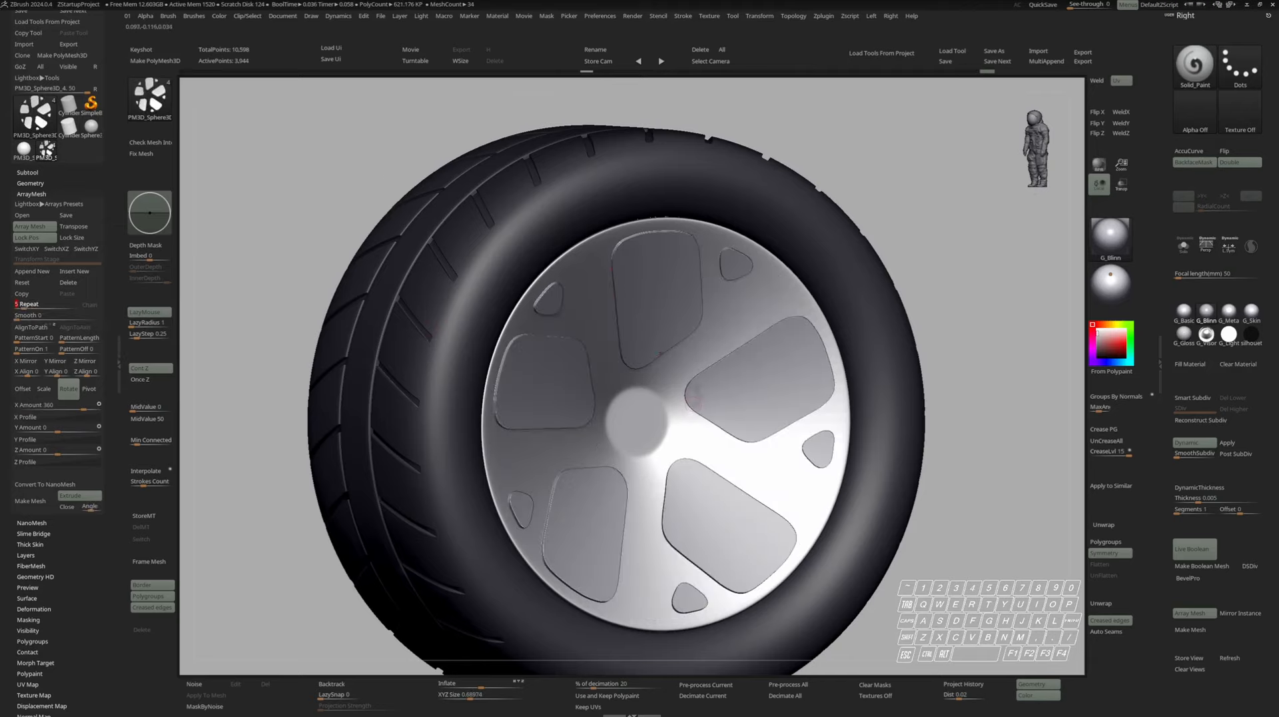
key(f)
key(shift+f)
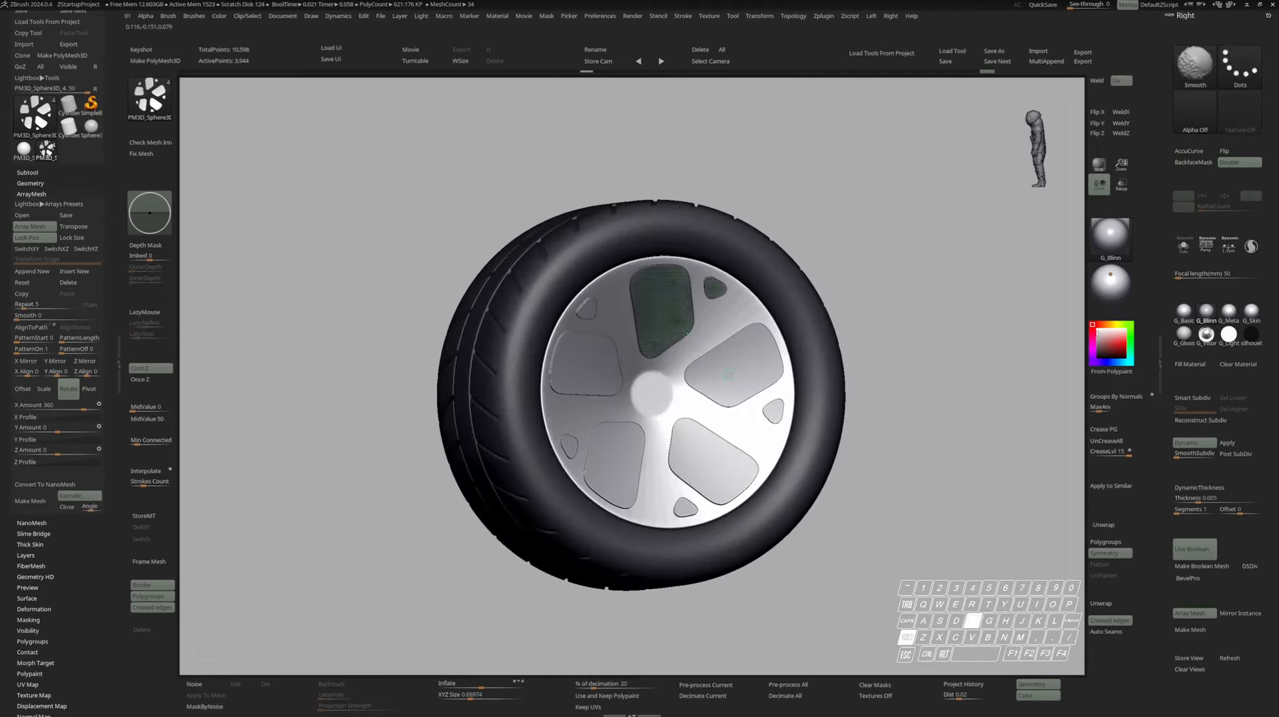
Apply the dynamic thickness to the source window and triangle as real geometry, and show the whole wheel again
ctrl+shift+click(663, 310)
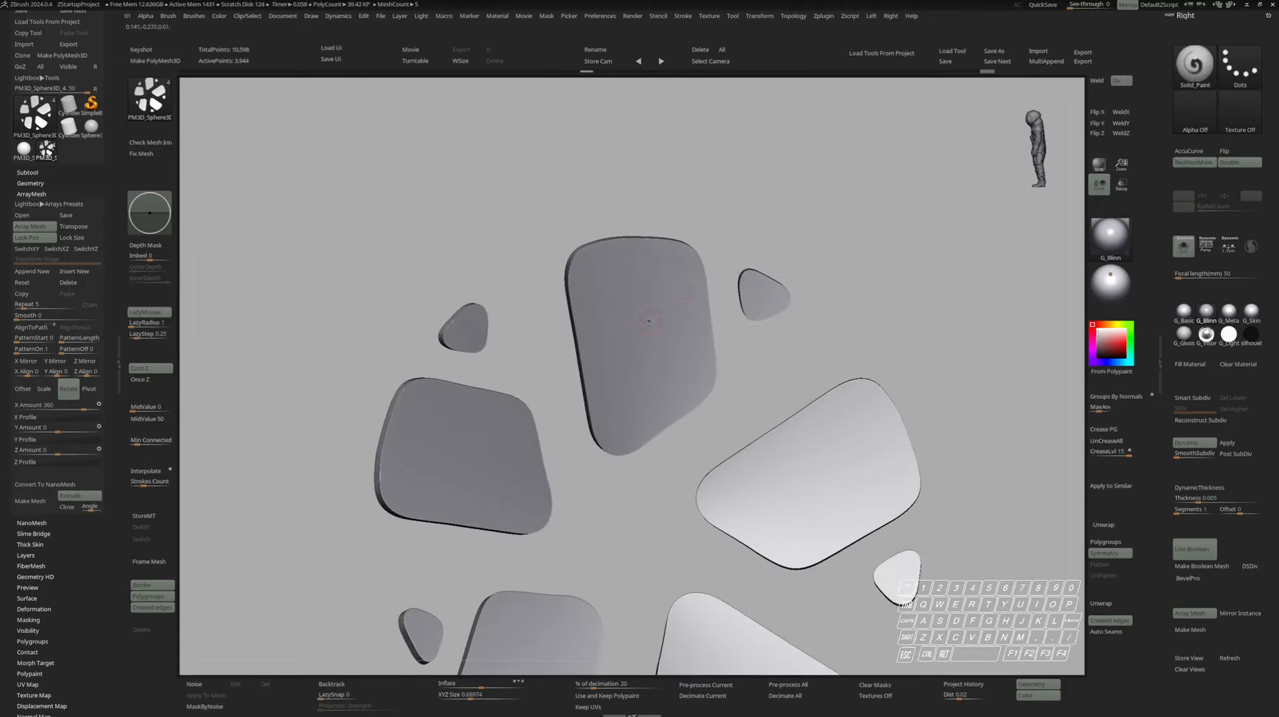
key(f)
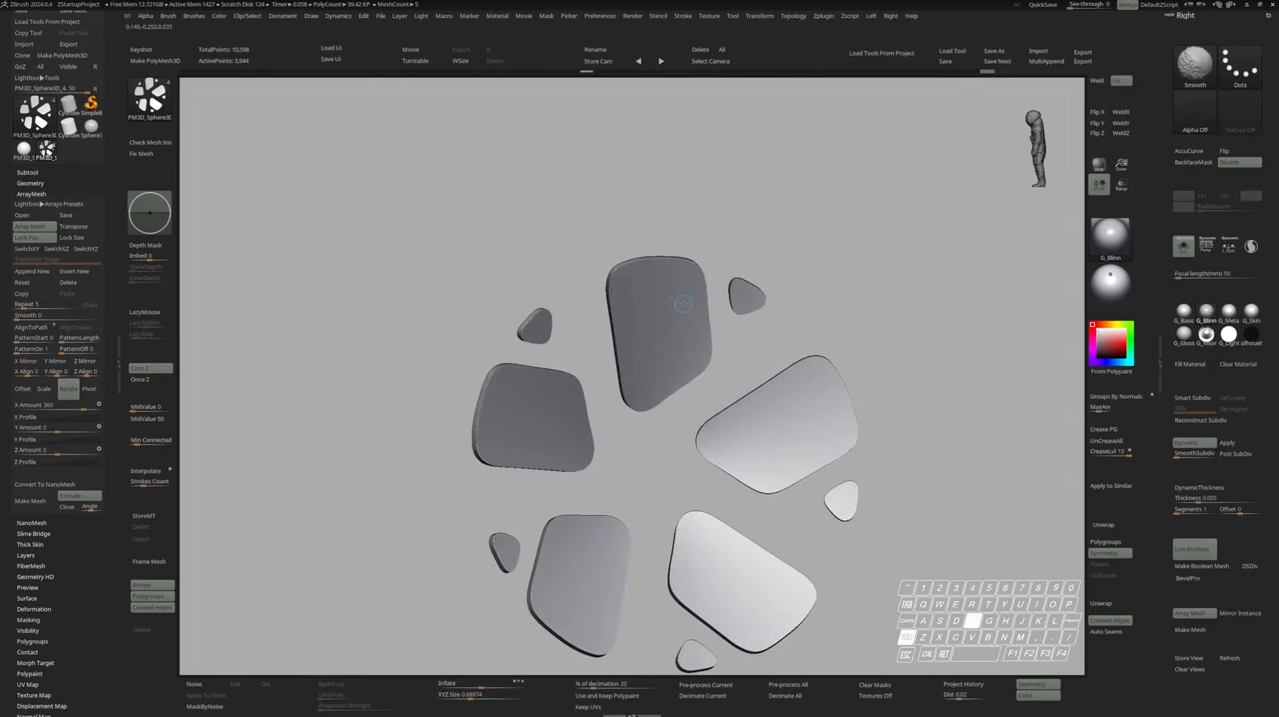
ctrl+shift+click(687, 302)
ctrl+shift+click(687, 302)
drag(687, 302, 826, 337)
mouse_move(696, 327)
mouse_down()
mouse_move(686, 349)
mouse_move(713, 317)
mouse_up()
click(1238, 445)
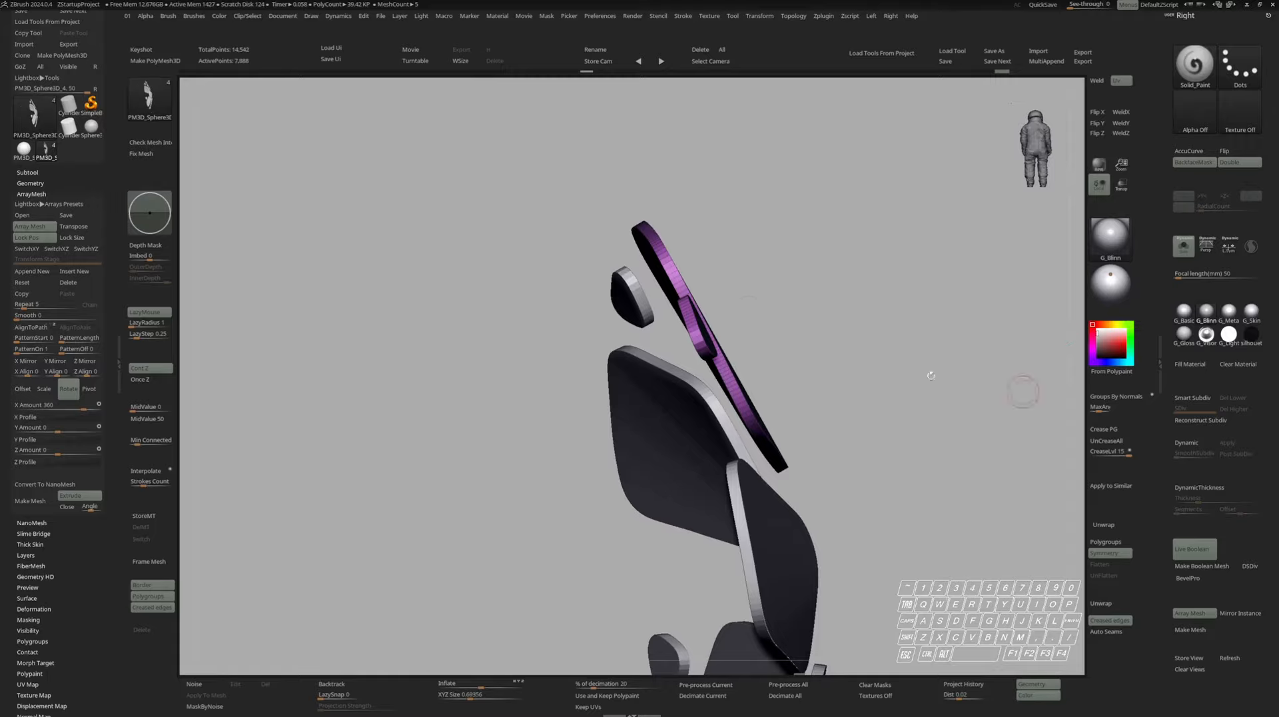
mouse_move(928, 371)
right_down()
mouse_move(737, 326)
mouse_move(770, 278)
mouse_move(749, 292)
mouse_move(770, 283)
mouse_move(745, 321)
right_up()
ctrl+right_click(737, 325)
key(s)
key(shift+f)
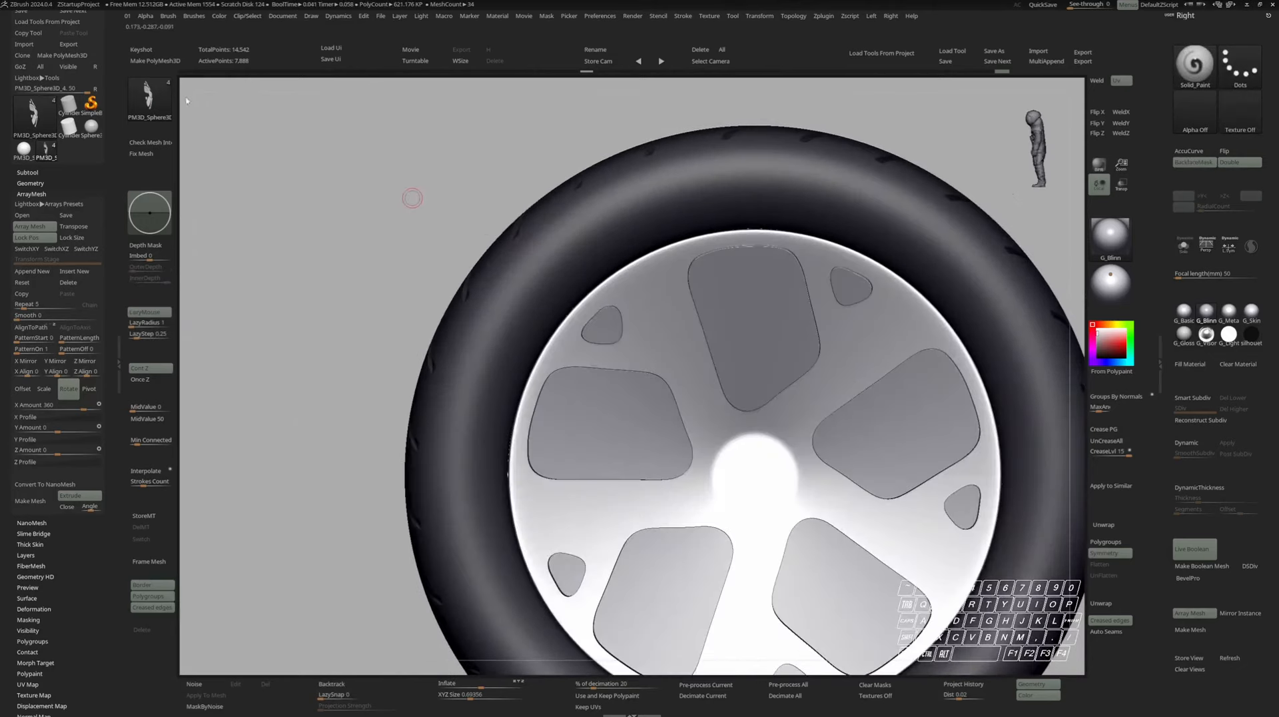
Create a subtool folder named Rim Booleans for the rim disc
drag(114, 140, 112, 181)
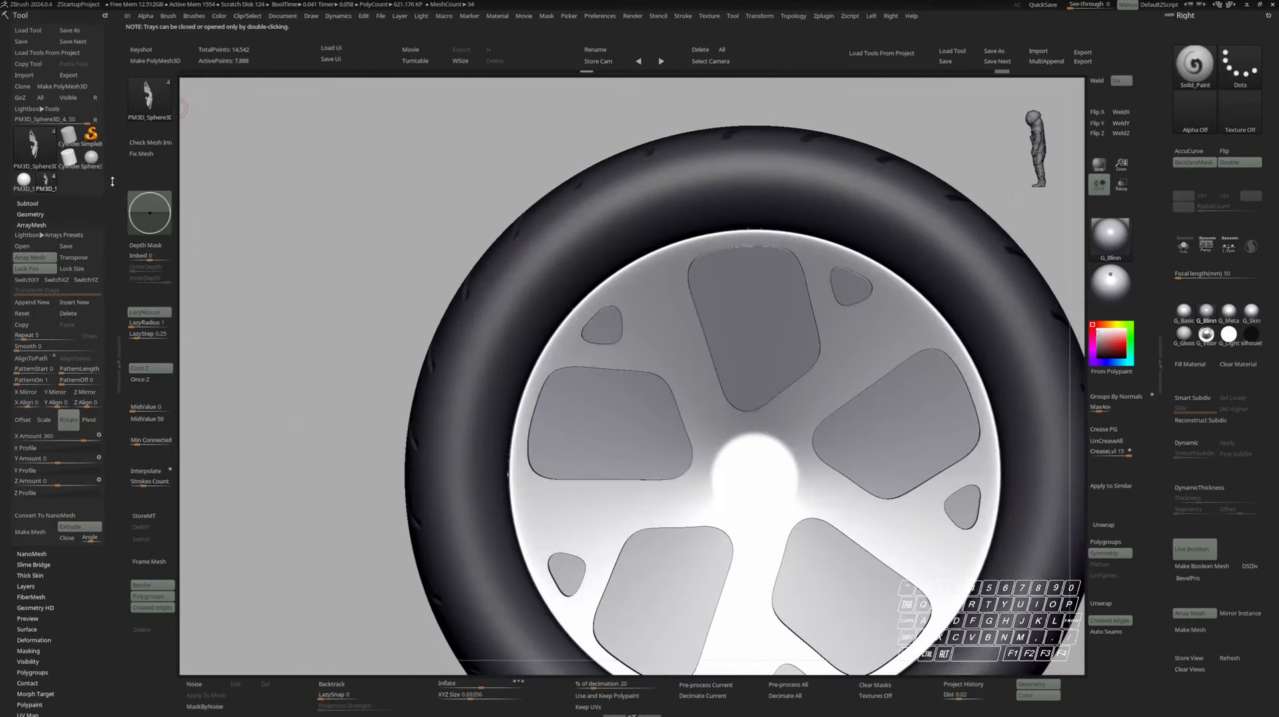
click(43, 203)
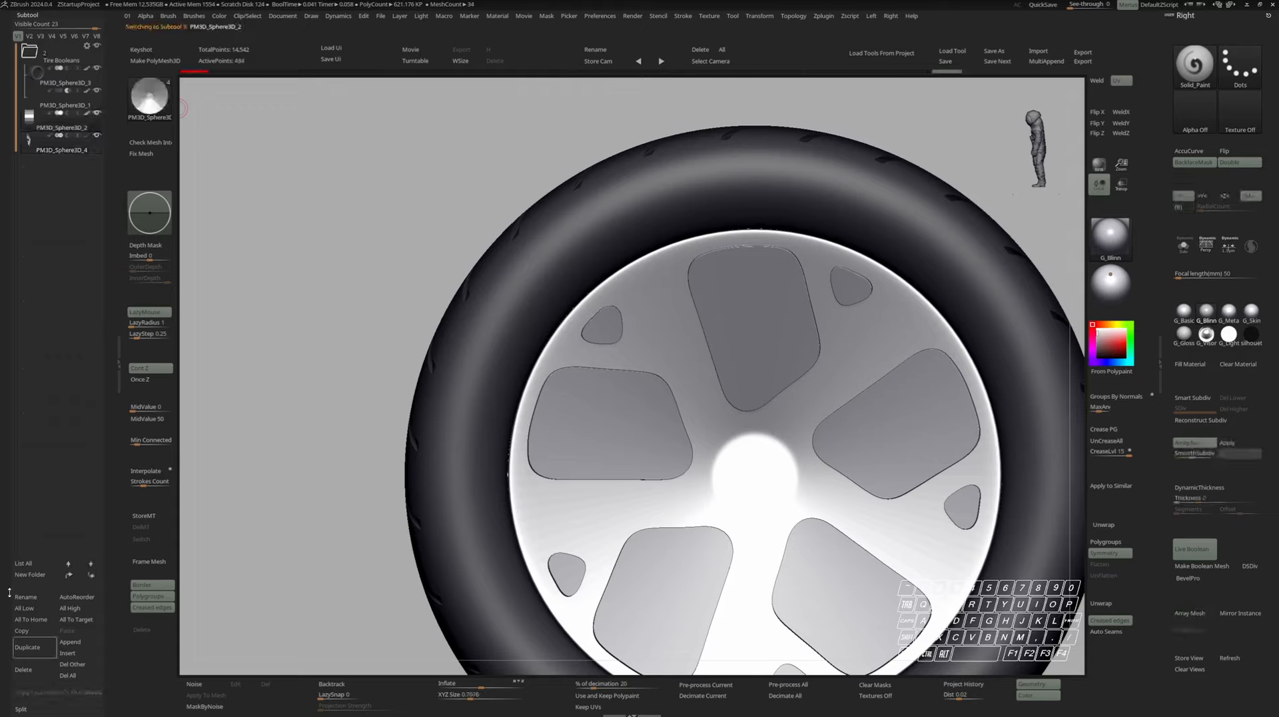
click(35, 575)
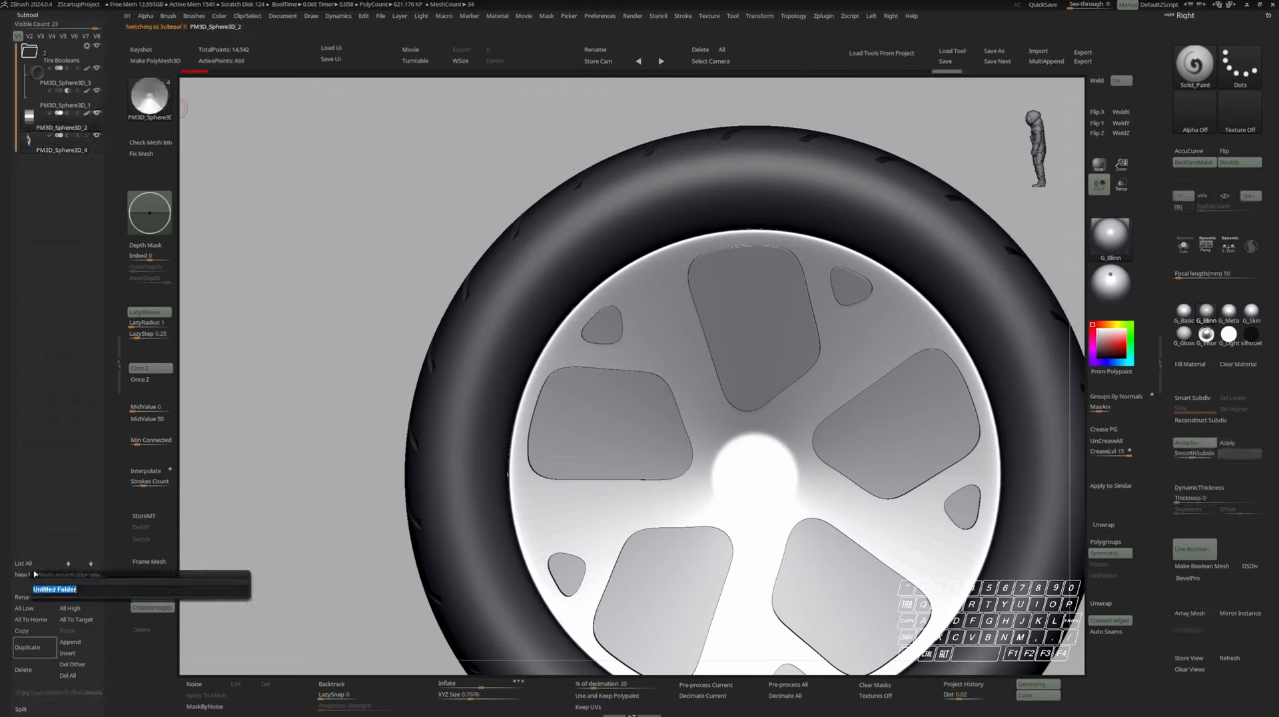
text(Rim Baoleans)
key(Return)
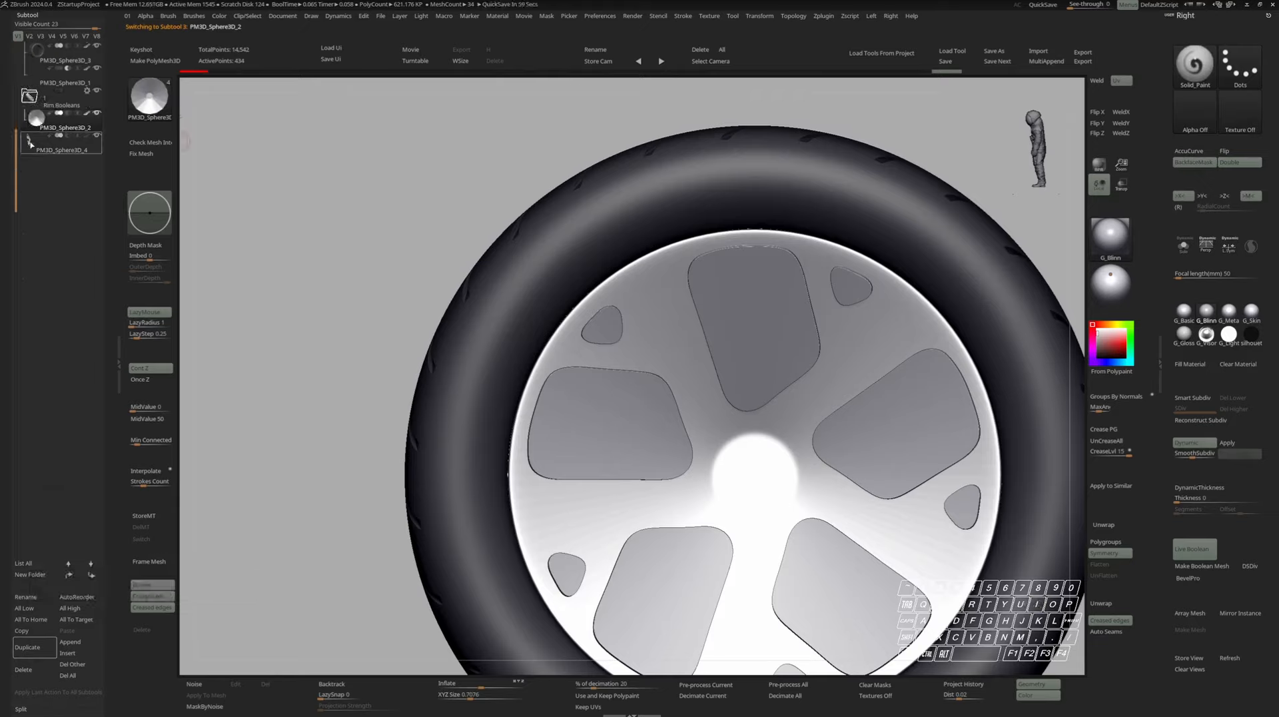
Put the arrayed cutout subtool into the Rim Booleans folder and set it to boolean subtraction
click(30, 142)
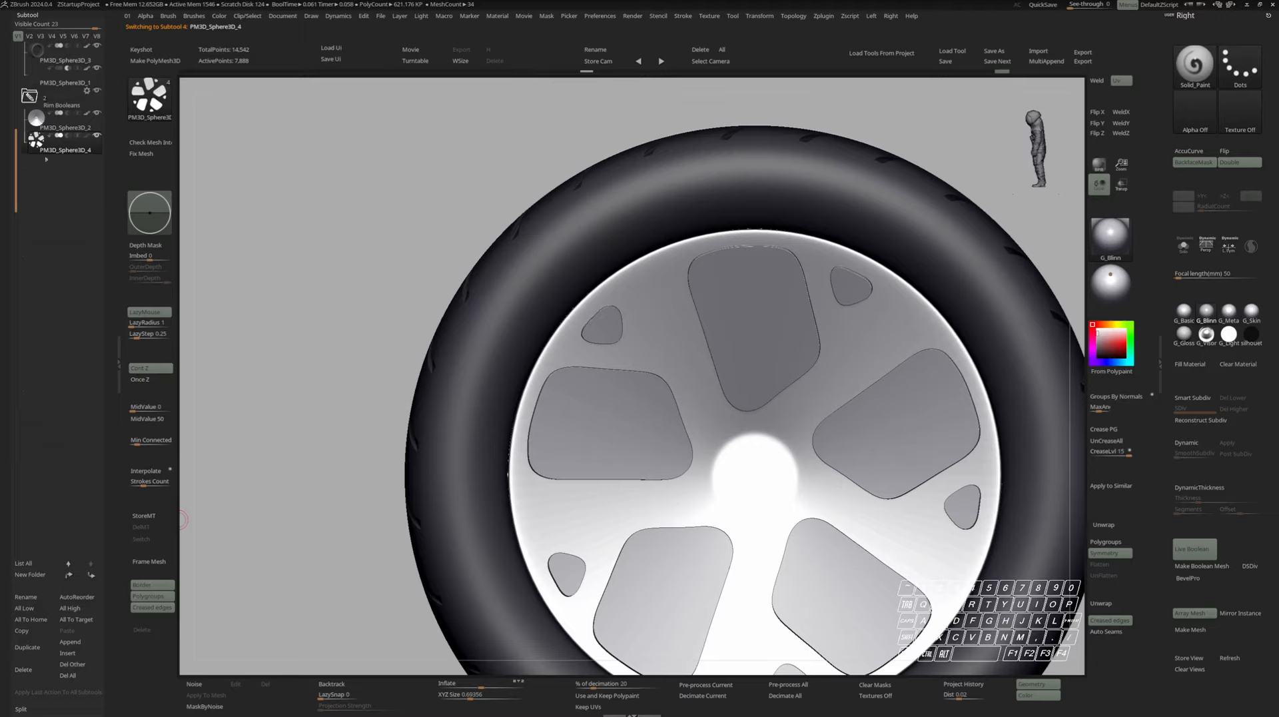
click(67, 136)
right_drag(880, 433, 979, 434)
alt+right_drag(891, 437, 856, 360)
mouse_move(856, 360)
right_down()
mouse_move(826, 360)
mouse_move(840, 358)
right_up()
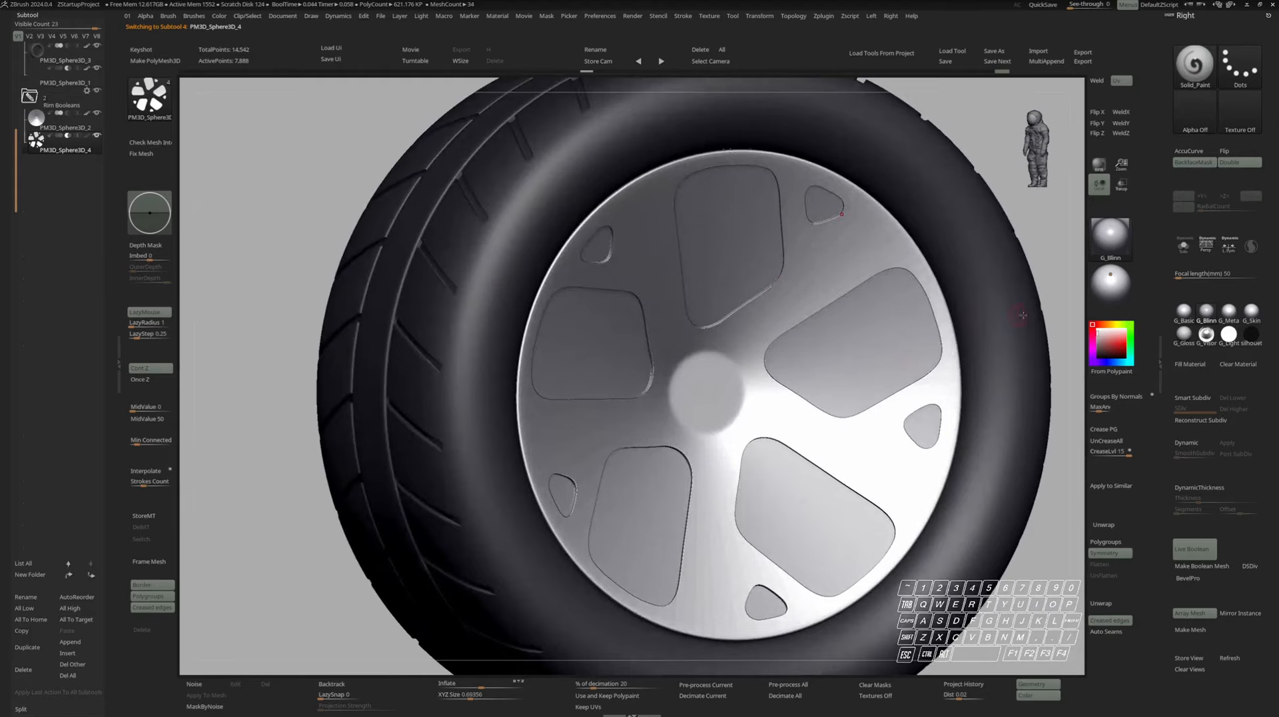
Isolate the cutout pieces and fill them with the G_Metal material and a dark grey colour
click(1183, 246)
click(1227, 313)
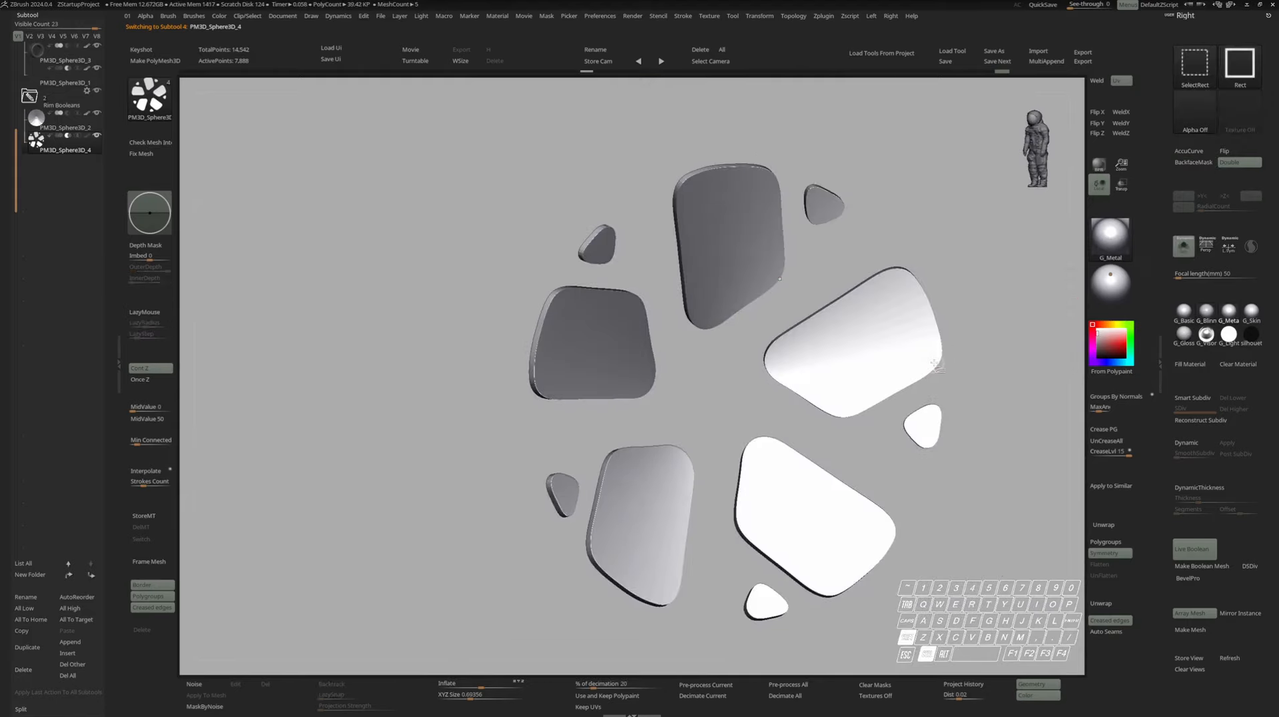
key(ctrl+shift+f)
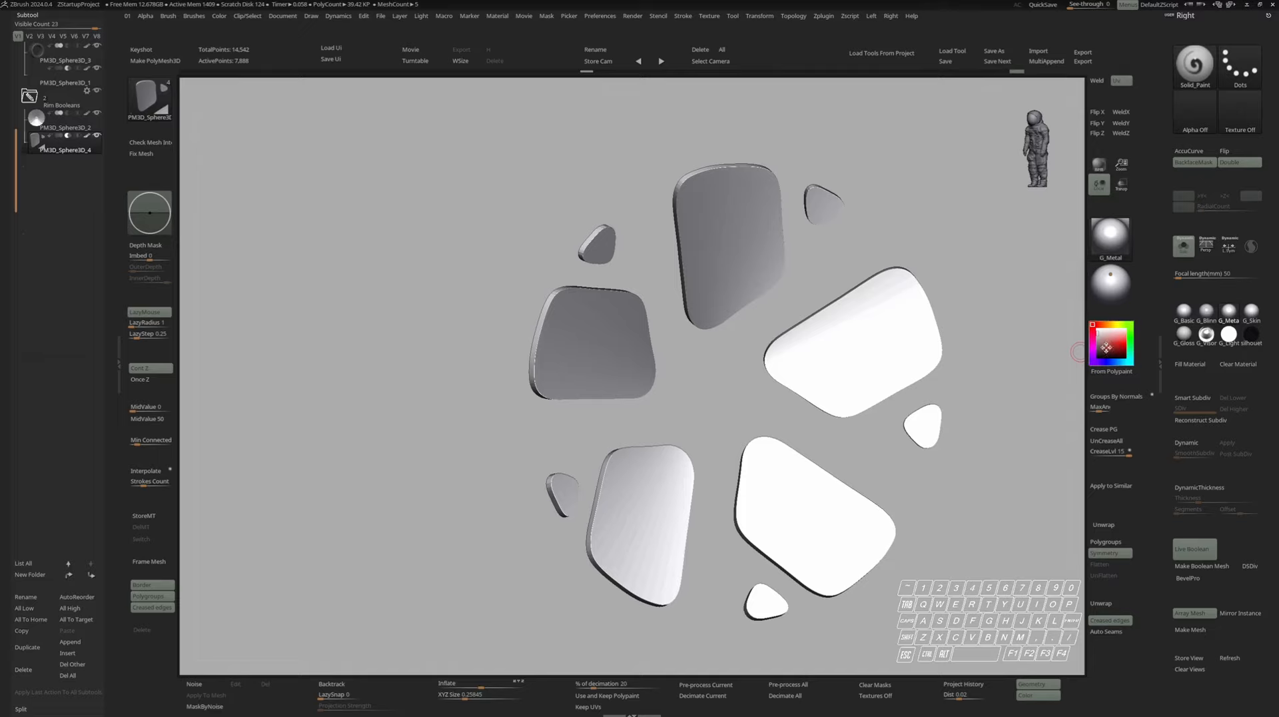
drag(1094, 346, 1106, 343)
key(s)
Show the polygroups of the cutout pieces and give the source window and triangle separate polygroups
drag(919, 343, 847, 339)
ctrl+right_drag(847, 339, 841, 313)
alt+right_drag(841, 313, 804, 389)
key(s)
mouse_move(803, 390)
right_down()
mouse_move(916, 386)
mouse_move(711, 314)
mouse_move(727, 264)
mouse_move(682, 297)
right_up()
key(shift+f)
key(r)
click(700, 299)
ctrl+shift+click(726, 268)
mouse_move(682, 297)
right_down()
mouse_move(793, 303)
mouse_move(669, 305)
mouse_move(669, 295)
right_up()
key(g)
ctrl+shift+click(786, 274)
mouse_move(783, 279)
right_down()
mouse_move(722, 304)
mouse_move(593, 297)
mouse_move(717, 277)
right_up()
Mask everything except the source window's polygroup and inflate the window with the gizmo to deepen the rim cutouts
key(w)
key(q)
ctrl+shift+click(689, 302)
ctrl+shift+click(778, 248)
mouse_move(777, 247)
right_down()
mouse_move(718, 265)
mouse_move(726, 282)
mouse_move(686, 306)
mouse_move(706, 291)
right_up()
key(w)
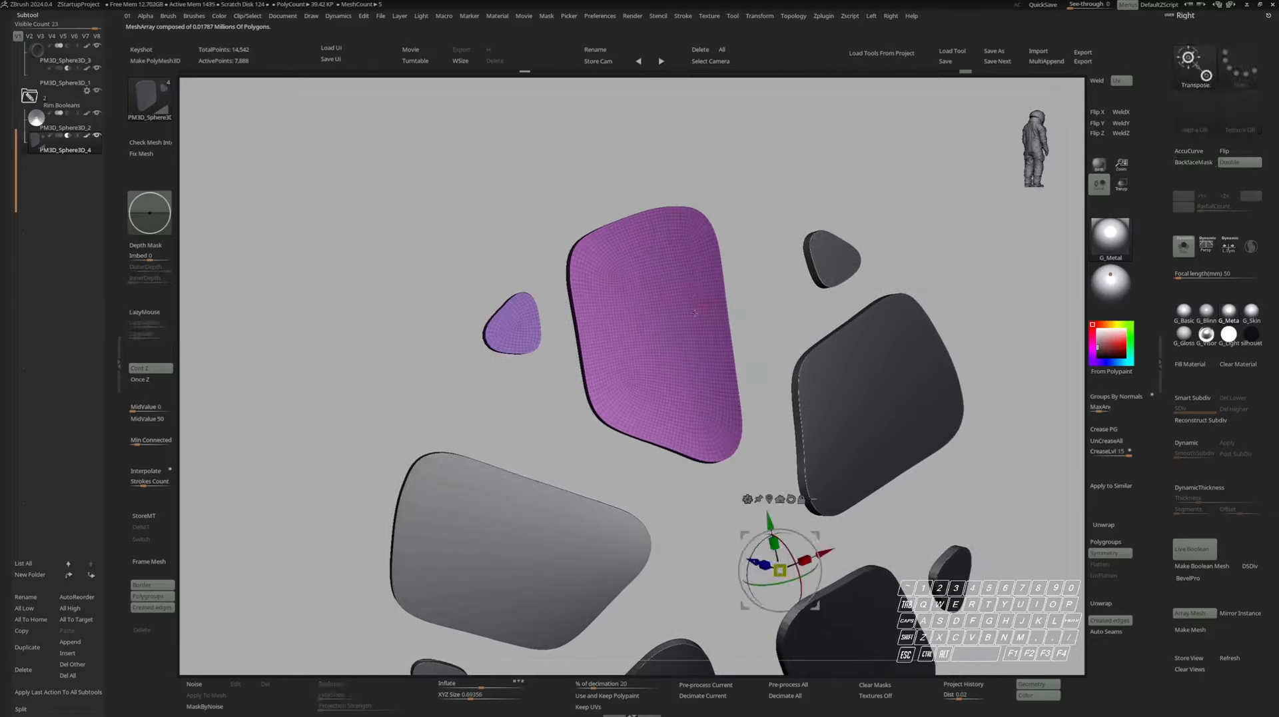
ctrl+click(663, 324)
right_drag(666, 393, 681, 320)
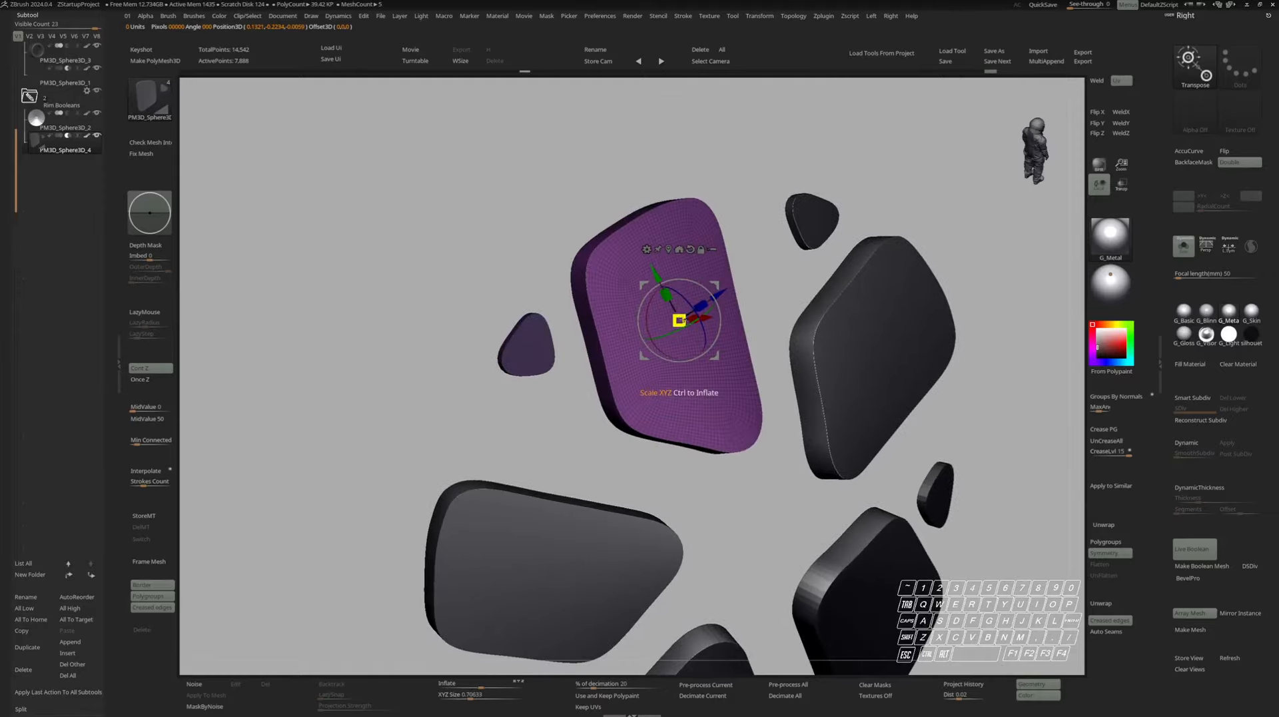
ctrl+drag(679, 320, 678, 325)
right_drag(678, 324, 932, 324)
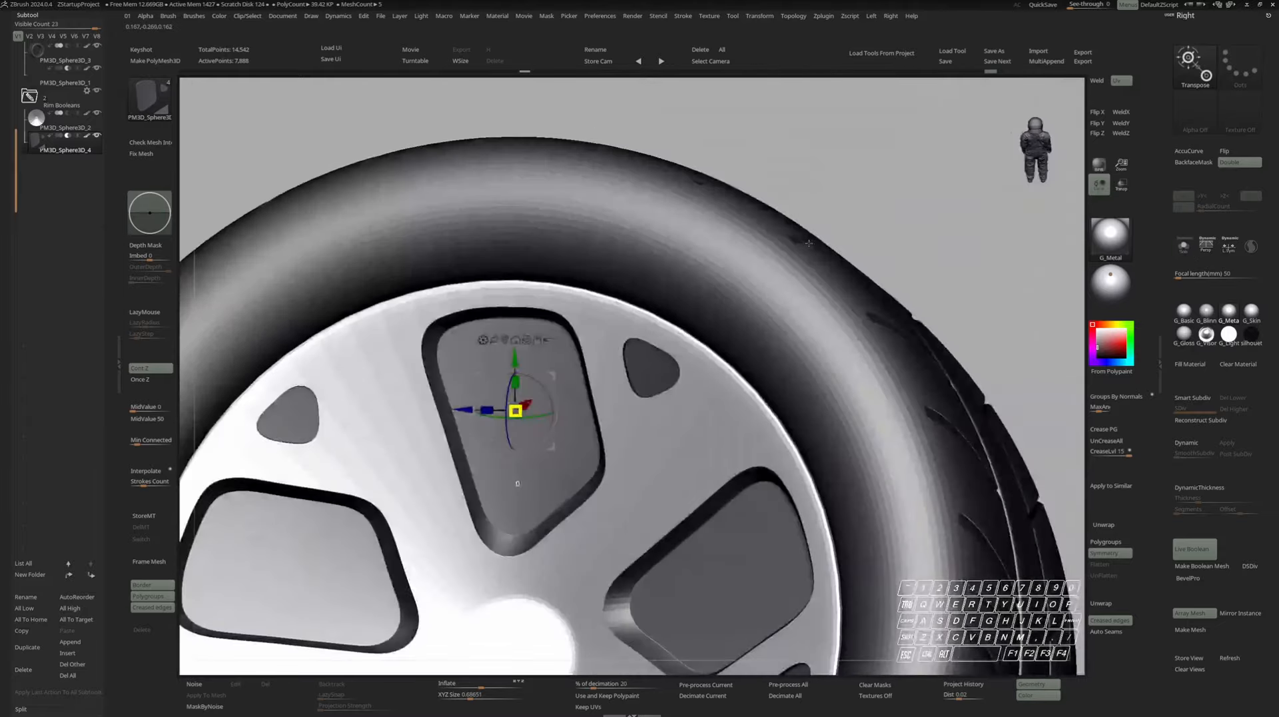
Refine the unmasked source window with the gizmo, including a scale along X, and isolate the cutout pieces
right_drag(809, 243, 793, 253)
key(q)
ctrl+right_drag(799, 319, 759, 173)
key(w)
drag(611, 327, 605, 322)
key(q)
right_drag(793, 267, 746, 346)
ctrl+right_drag(746, 346, 746, 399)
key(w)
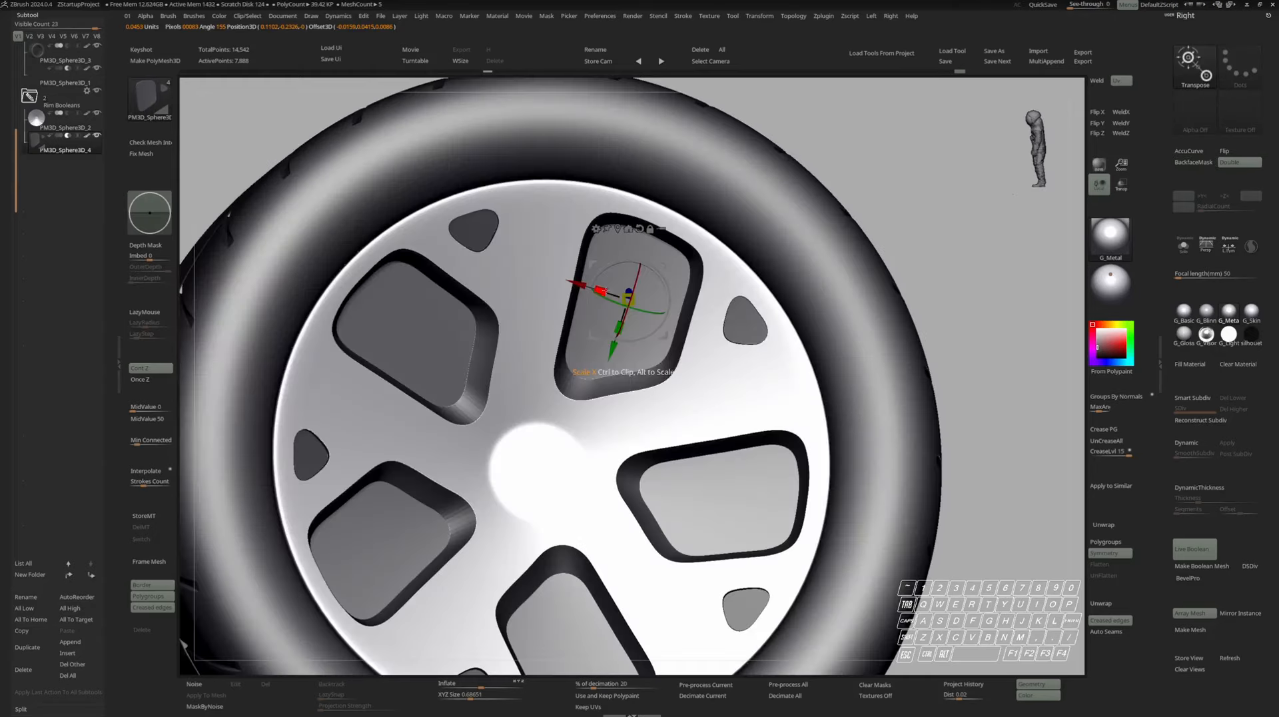
drag(599, 290, 612, 292)
key(q)
key(s)
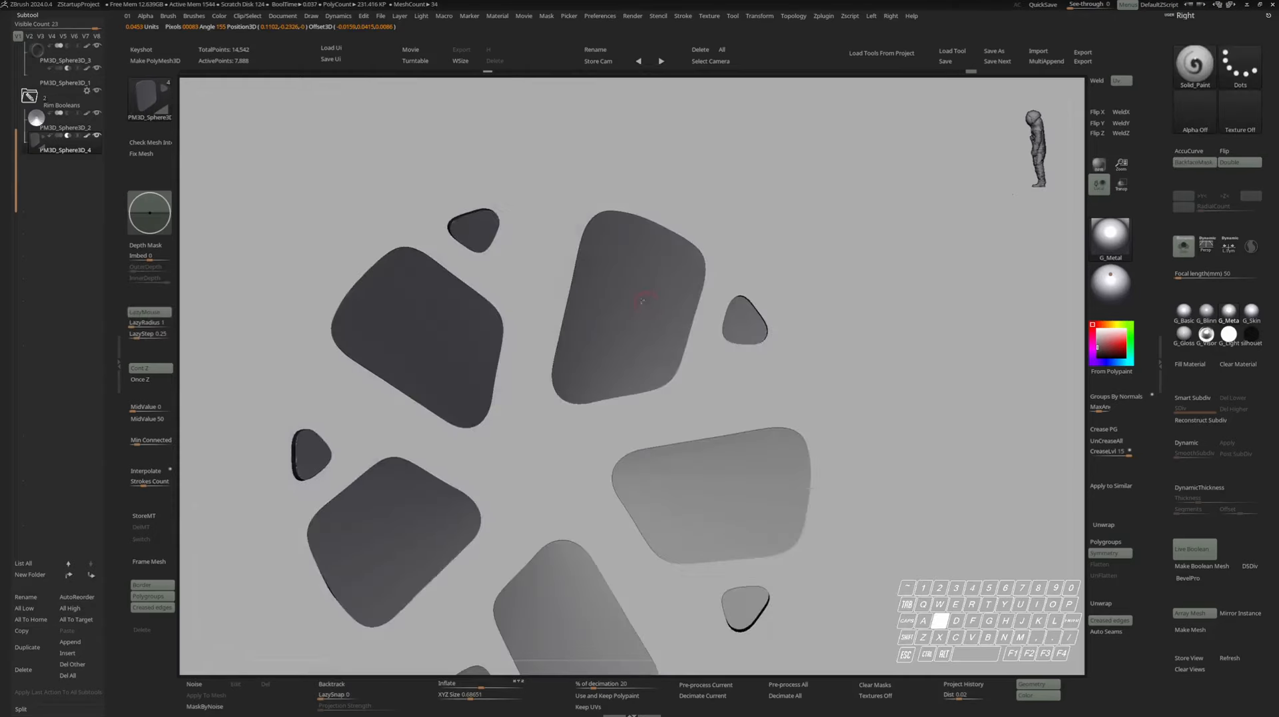
Clear the mask on the cutout pieces and choose the MaskLasso brush for masking
right_drag(651, 295, 675, 272)
ctrl+drag(751, 226, 763, 239)
key(e)
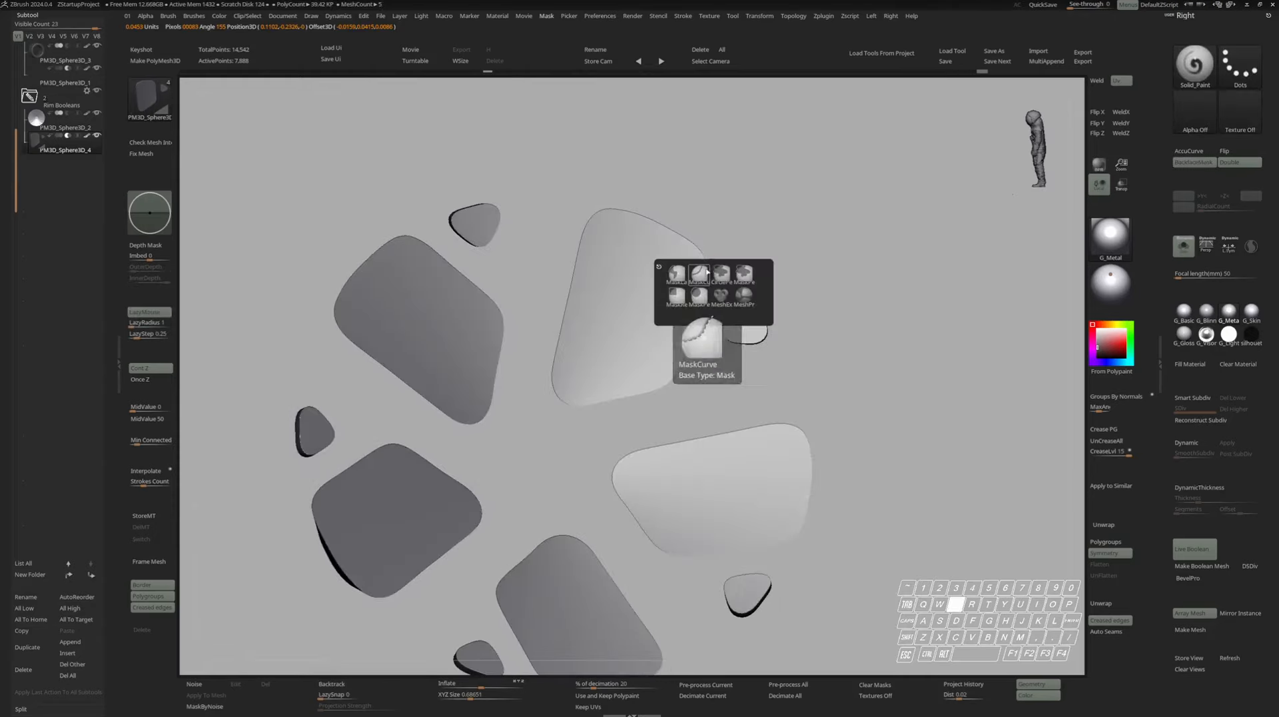
click(699, 297)
right_drag(700, 313, 689, 358)
mouse_move(565, 358)
ctrl+mouse_down()
mouse_move(527, 313)
mouse_move(747, 200)
mouse_move(760, 254)
ctrl+mouse_up()
key(s)
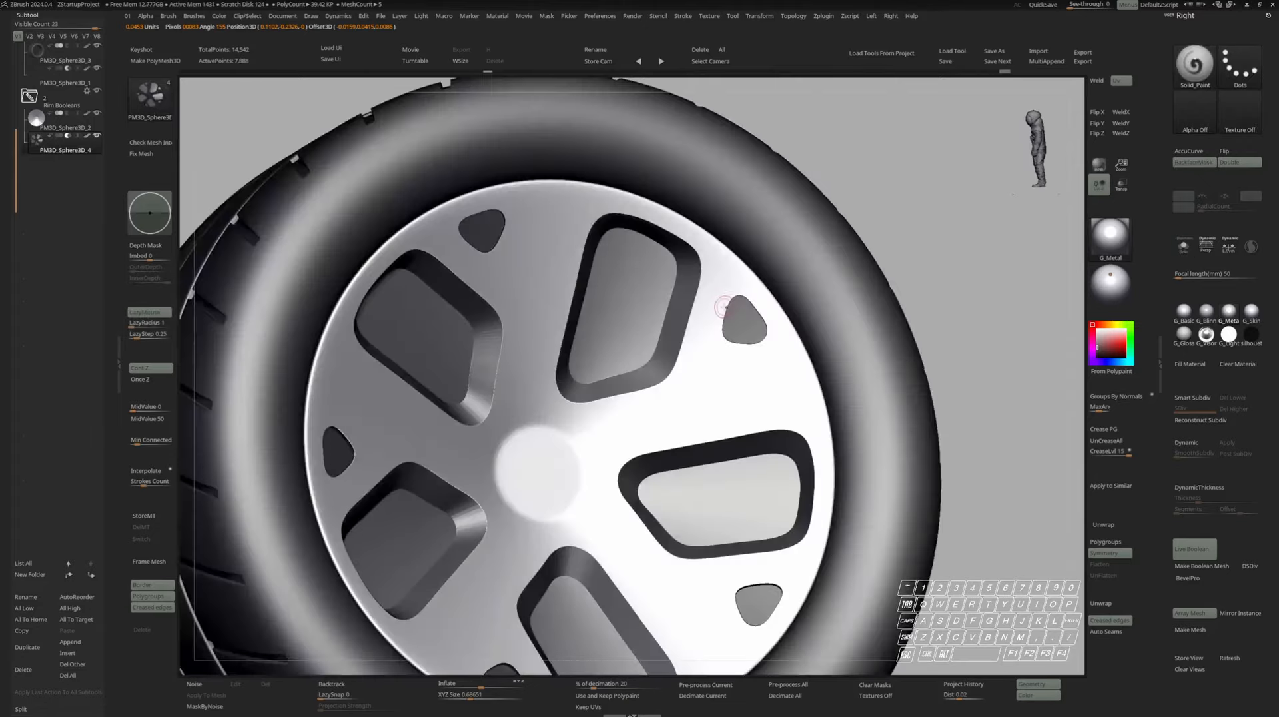
Apply Polish By Features to the cutout pieces
right_drag(725, 303, 712, 313)
key(y)
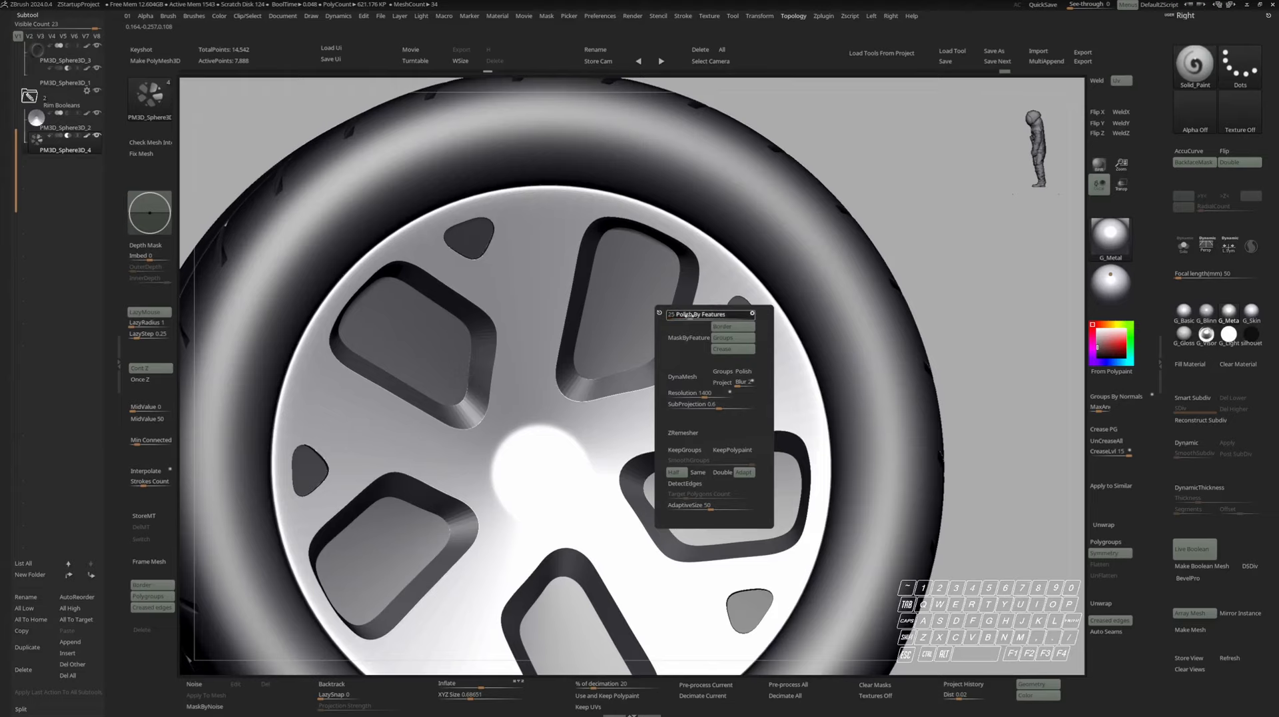
click(689, 316)
right_drag(876, 220, 717, 320)
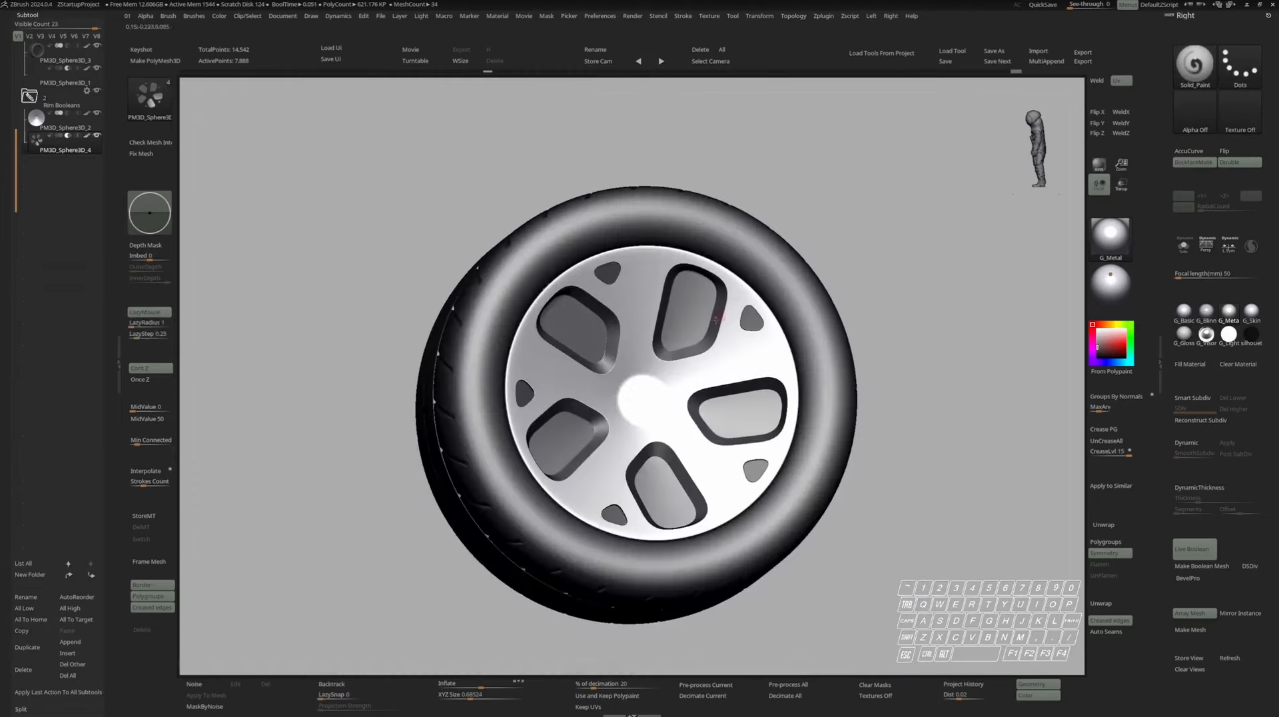
Nudge the source window's shape slightly on the rim with the Move brush
key(1)
key(space)
key(space)
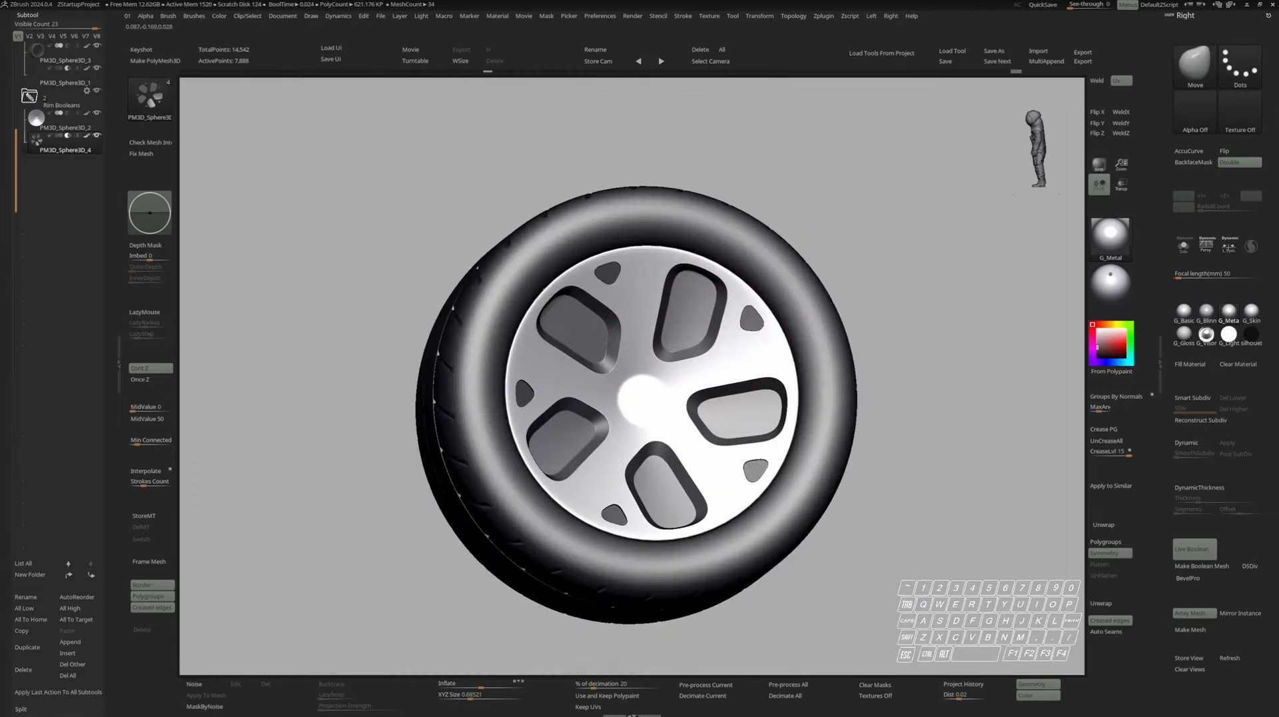
right_drag(701, 321, 697, 321)
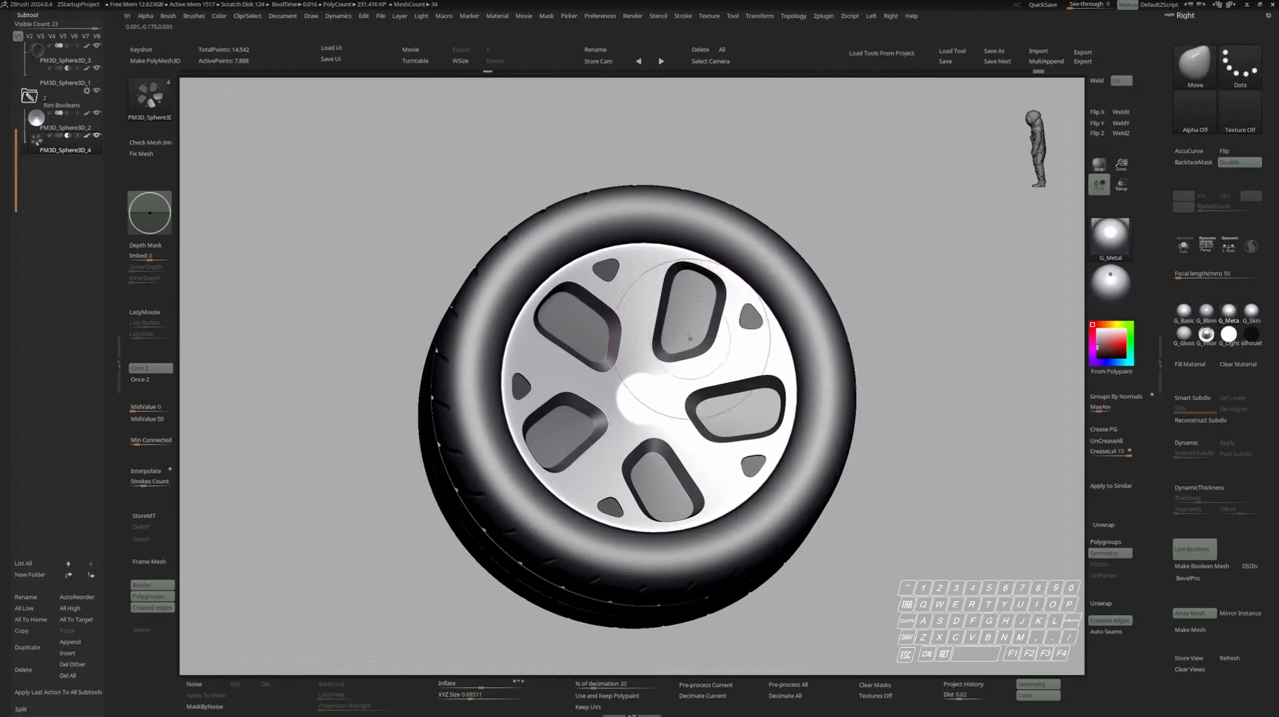
drag(677, 312, 672, 311)
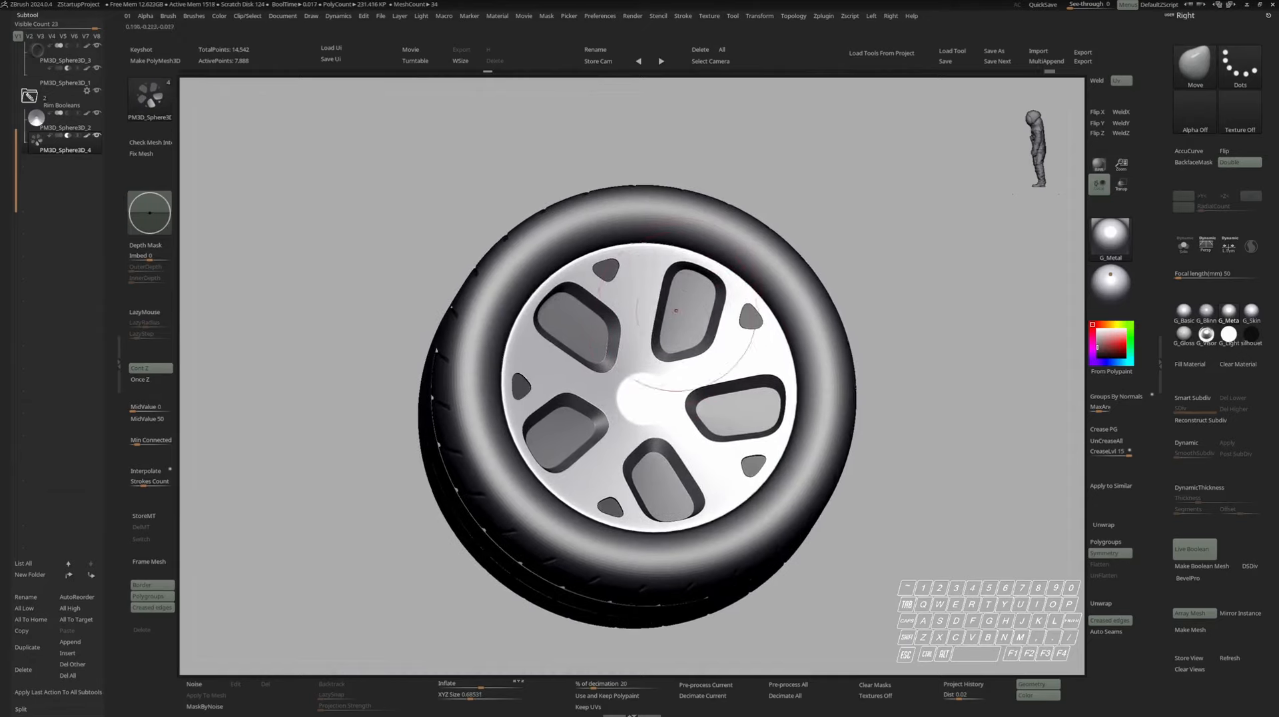
key(space)
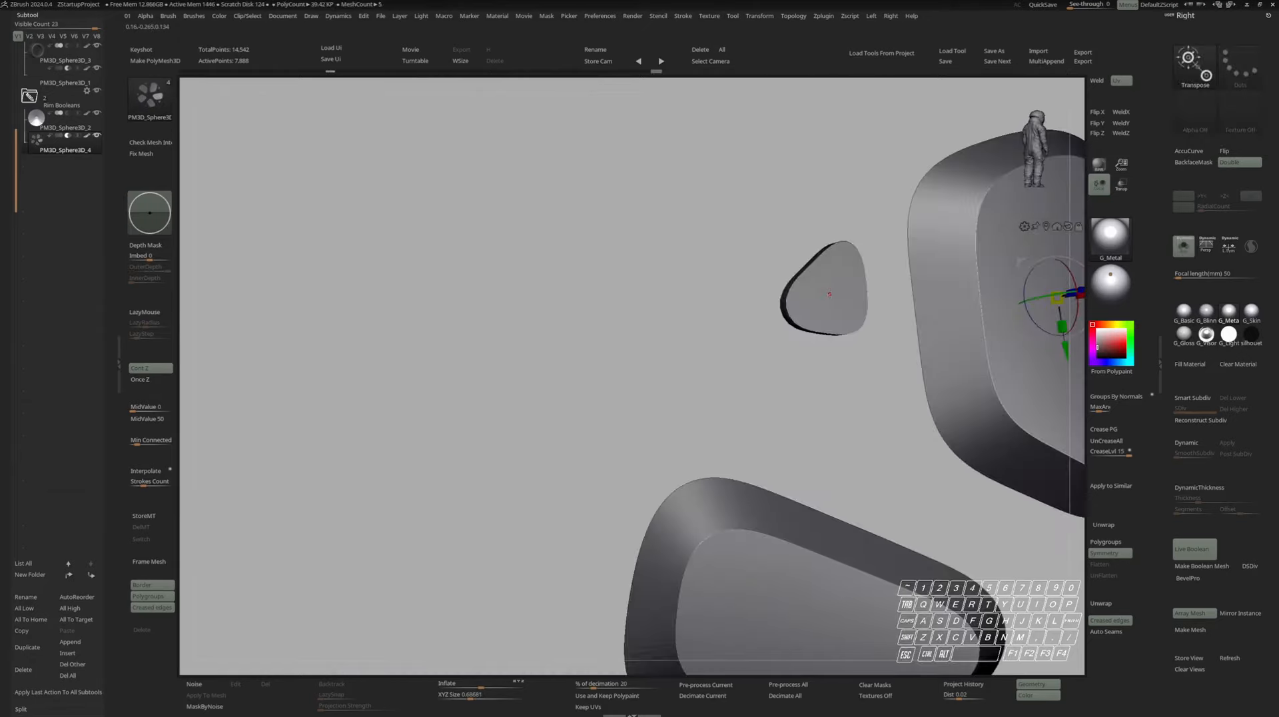
Mask everything except the small source triangle, centre the gizmo on it and adjust its size
ctrl+click(831, 293)
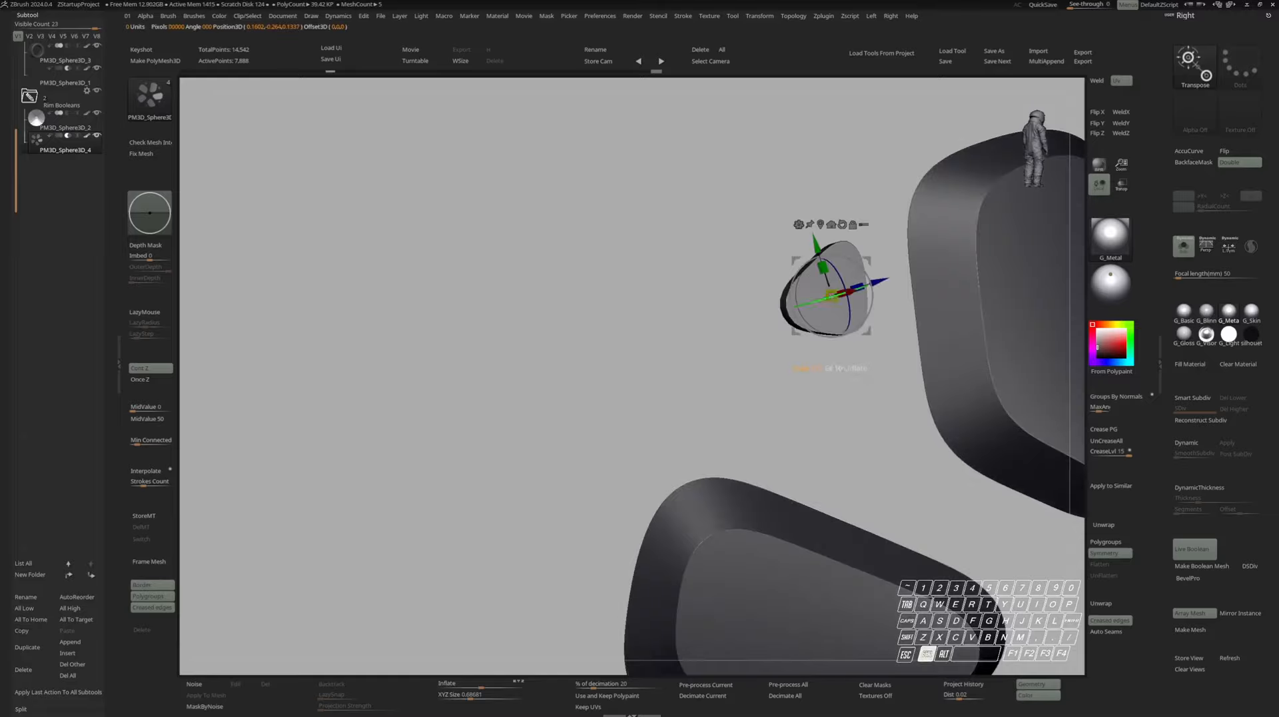
right_drag(831, 296, 746, 307)
key(shift+f)
drag(745, 299, 751, 298)
right_drag(760, 300, 713, 312)
key(alt+s)
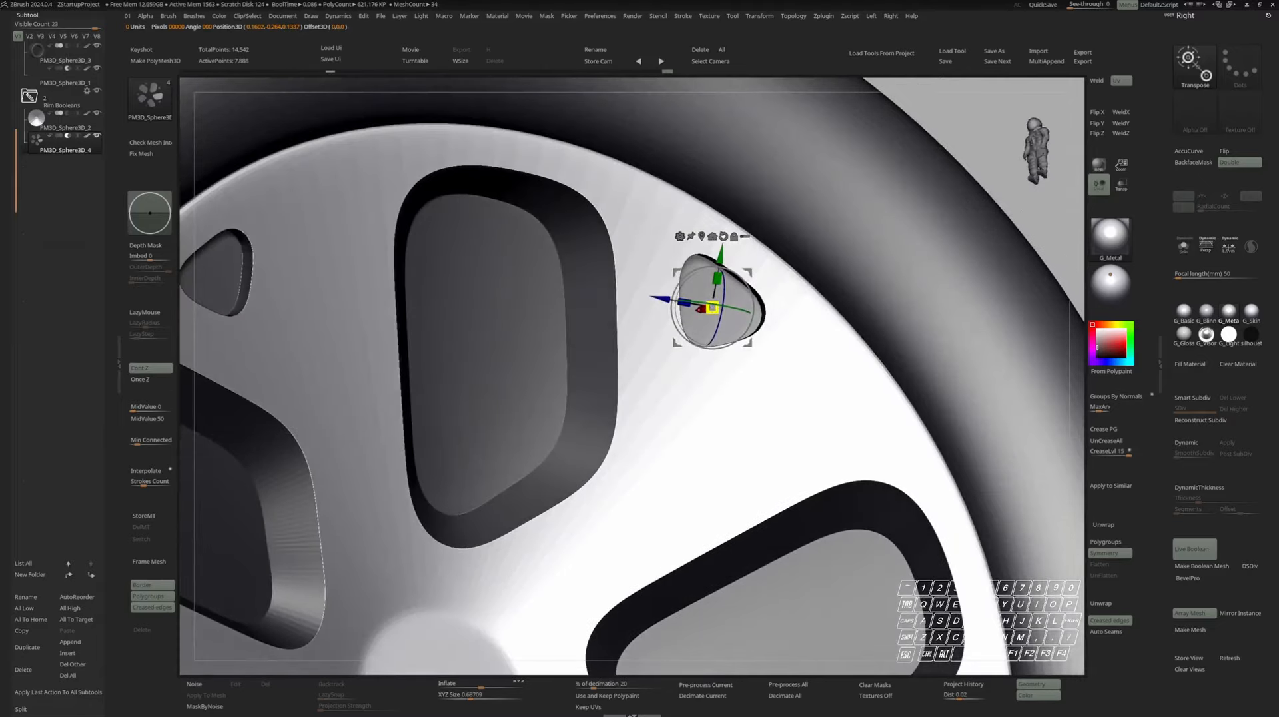
drag(713, 307, 703, 310)
Clear the mask and give the source window and small triangle separate polygroups
key(alt+s)
key(q)
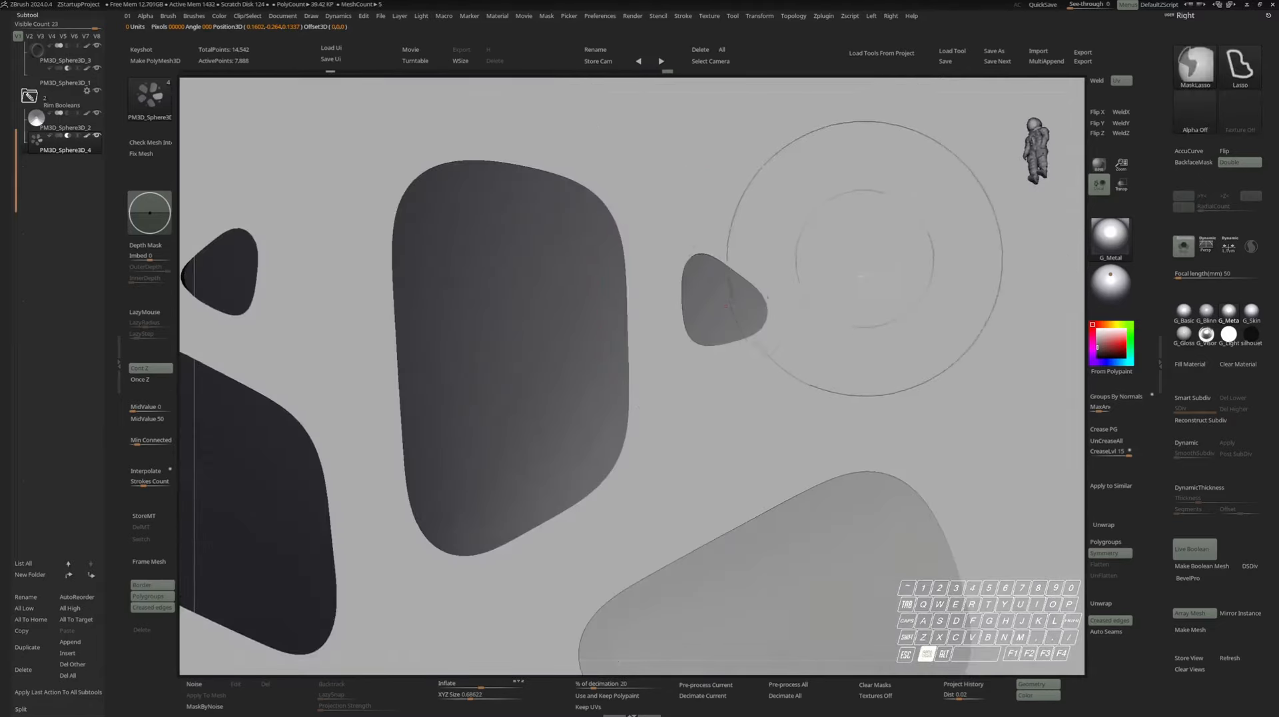
ctrl+drag(864, 257, 853, 270)
key(w)
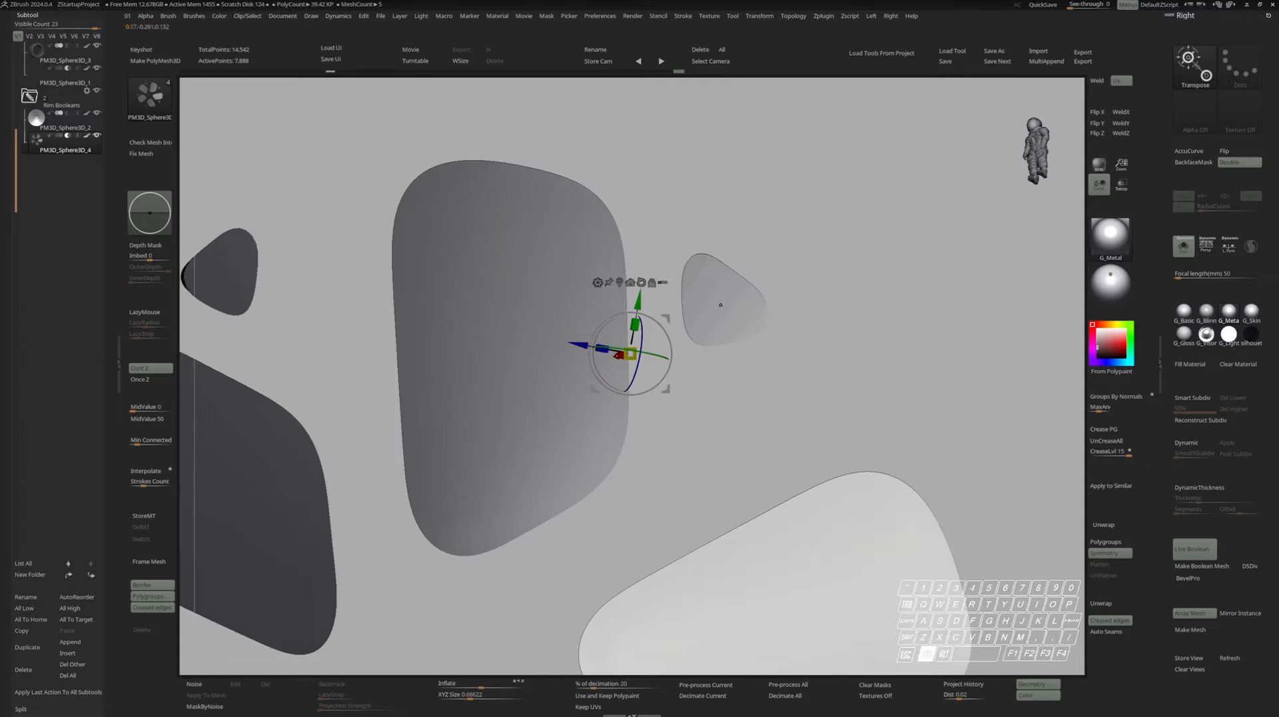
ctrl+click(721, 305)
key(q)
key(1)
click(837, 287)
key(shift+f)
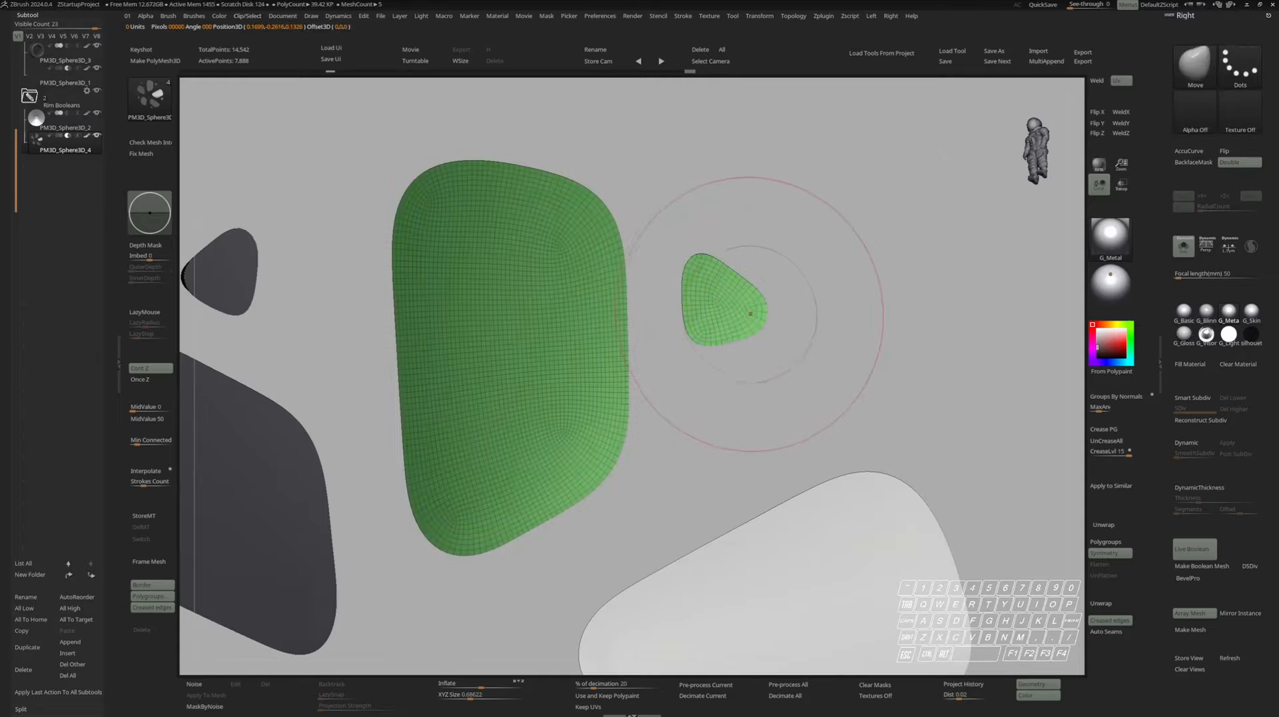
ctrl+shift+click(746, 303)
mouse_move(746, 300)
ctrl+right_down()
mouse_move(745, 260)
mouse_move(860, 263)
mouse_move(749, 264)
mouse_move(698, 314)
ctrl+right_up()
key(ctrl+w)
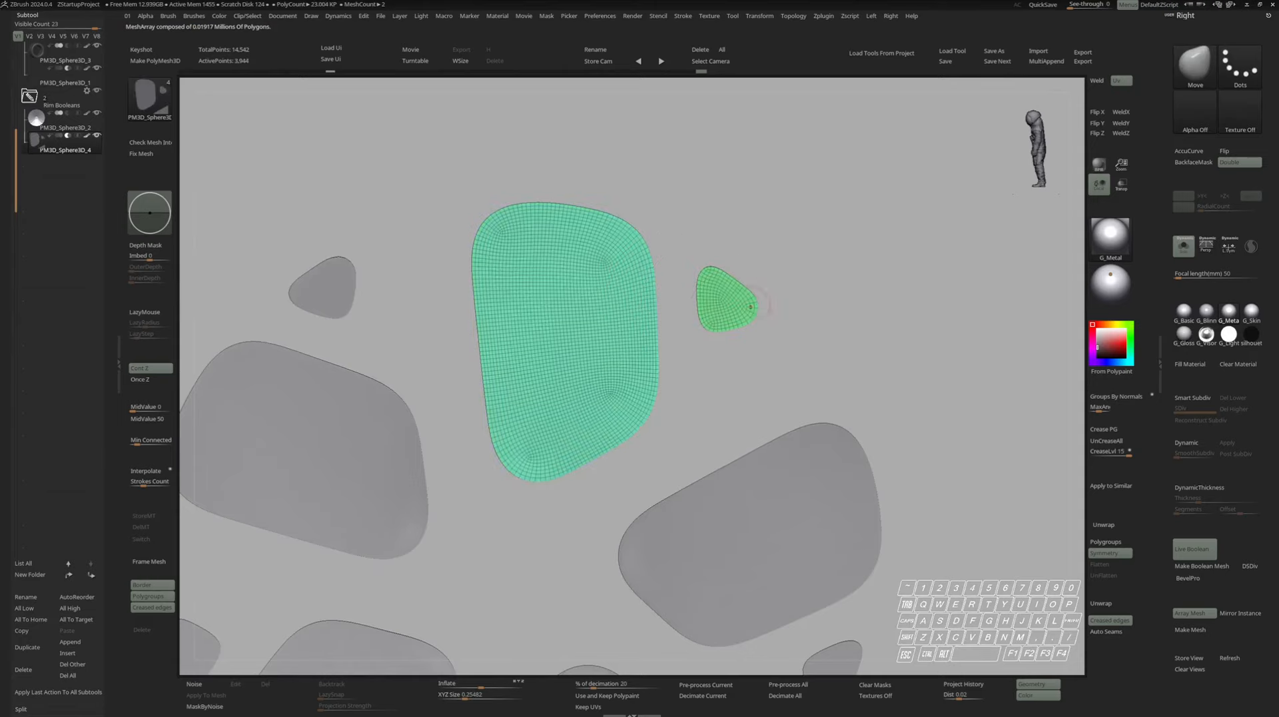
Mask everything except the source triangle's polygroup and reshape that face with the gizmo so the triangular rim cutouts get sloped walls
ctrl+shift+click(734, 354)
key(w)
alt+click(633, 354)
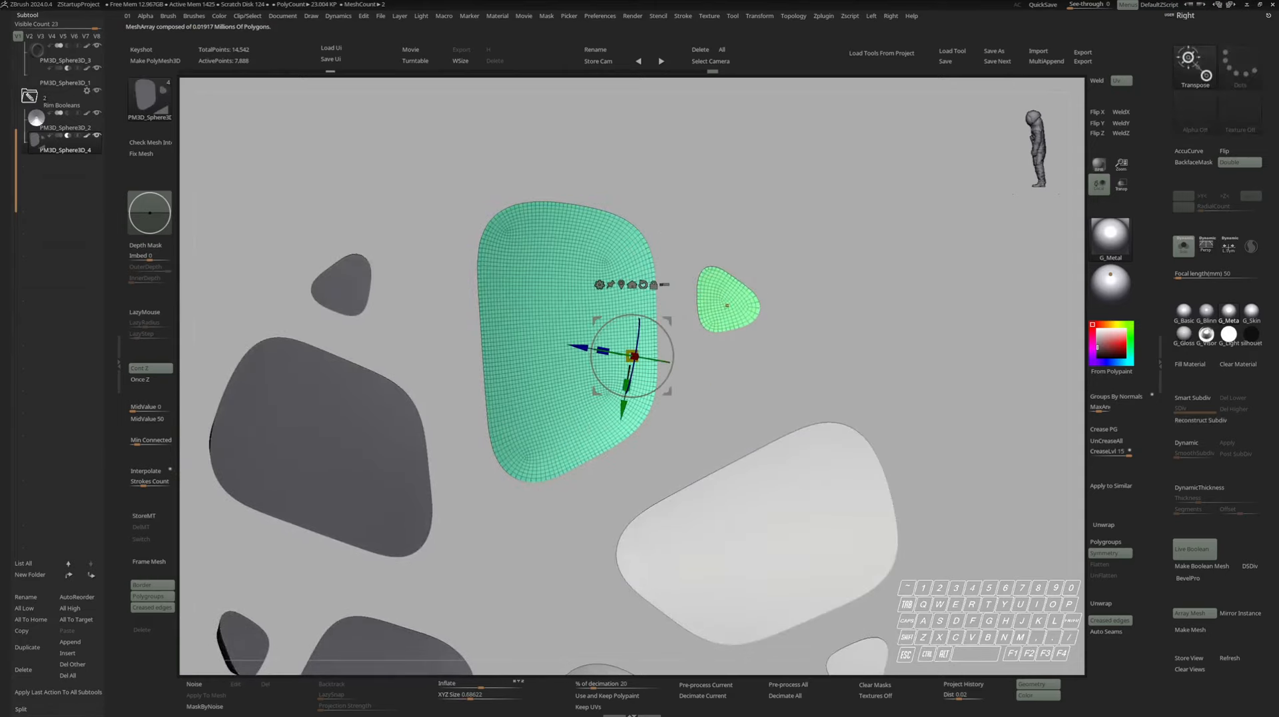
ctrl+click(716, 303)
mouse_move(705, 303)
right_down()
mouse_move(730, 301)
mouse_move(719, 304)
right_up()
key(s)
key(shift+f)
drag(720, 306, 868, 340)
key(q)
key(f)
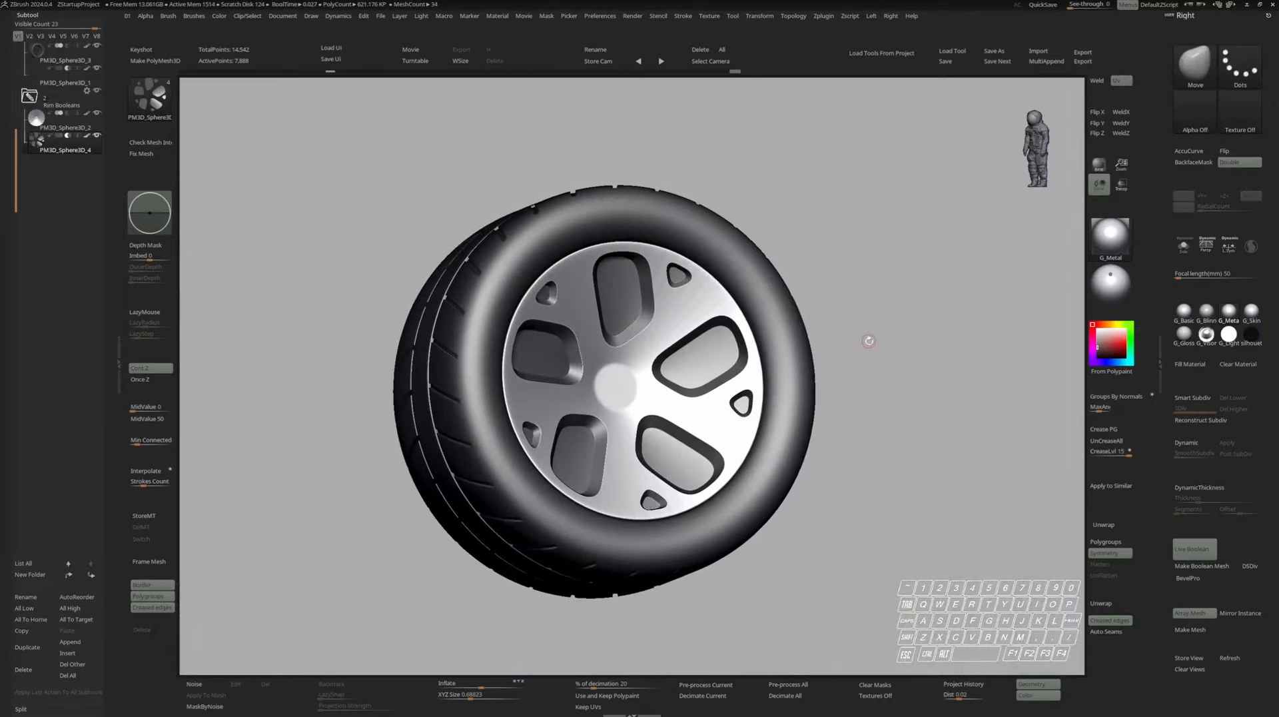
Examine the window and triangle cutouts on the complete wheel from the front and side
key(Tab)
right_drag(753, 373, 789, 427)
alt+right_drag(790, 427, 733, 399)
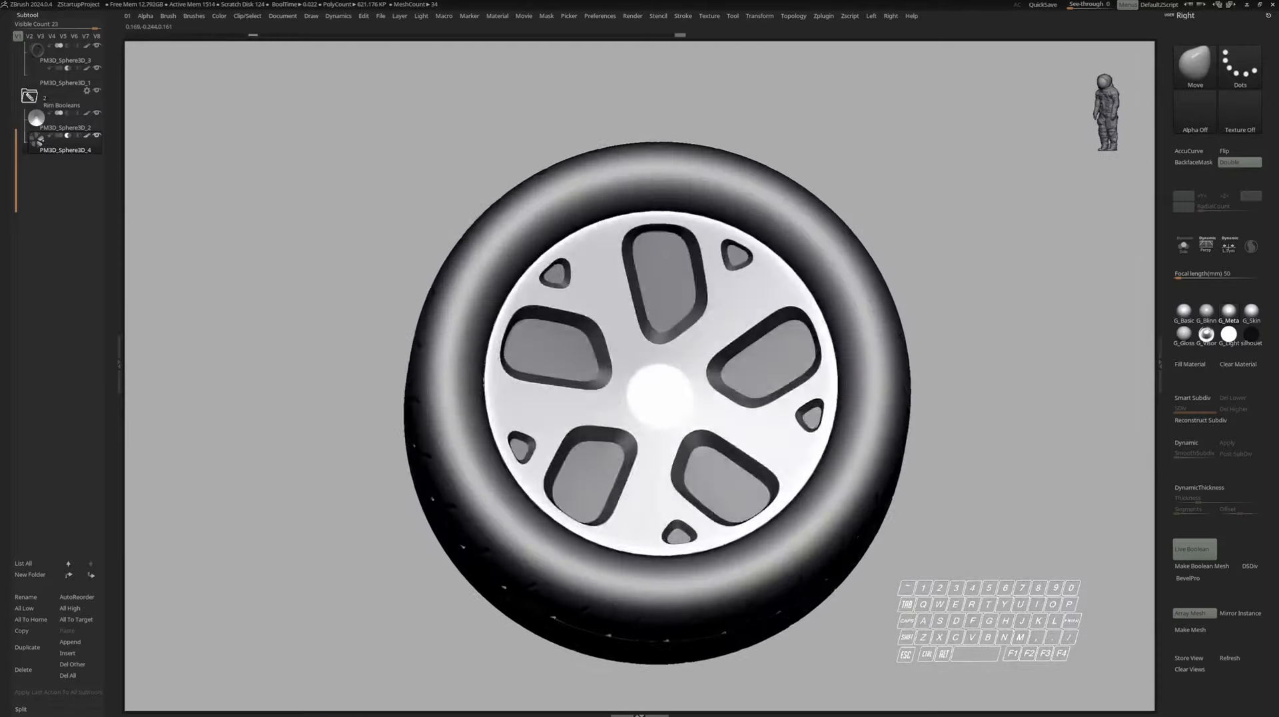
right_drag(626, 313, 670, 350)
key(s)
right_drag(669, 350, 723, 309)
key(s)
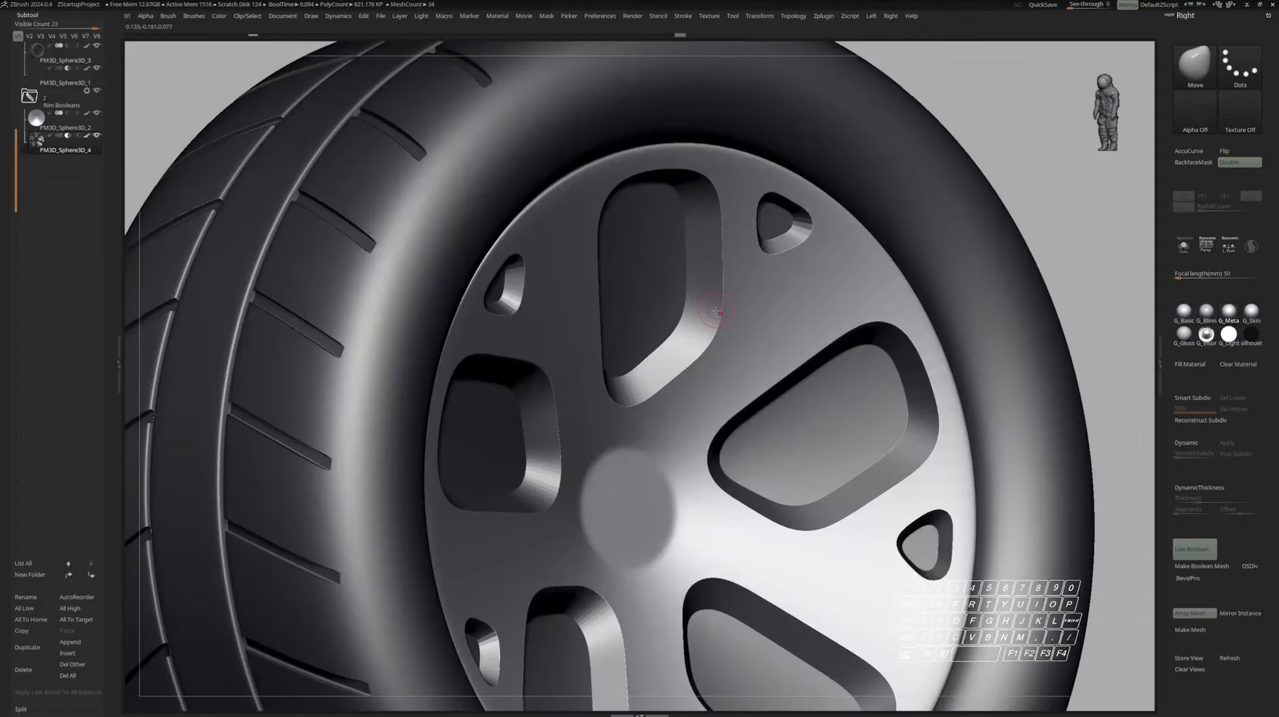
Insert an edge loop midway around the side walls of the source window and triangle with ZModeler
key(b)
key(z)
key(m)
key(s)
ctrl+right_drag(705, 307, 755, 359)
key(s)
key(space)
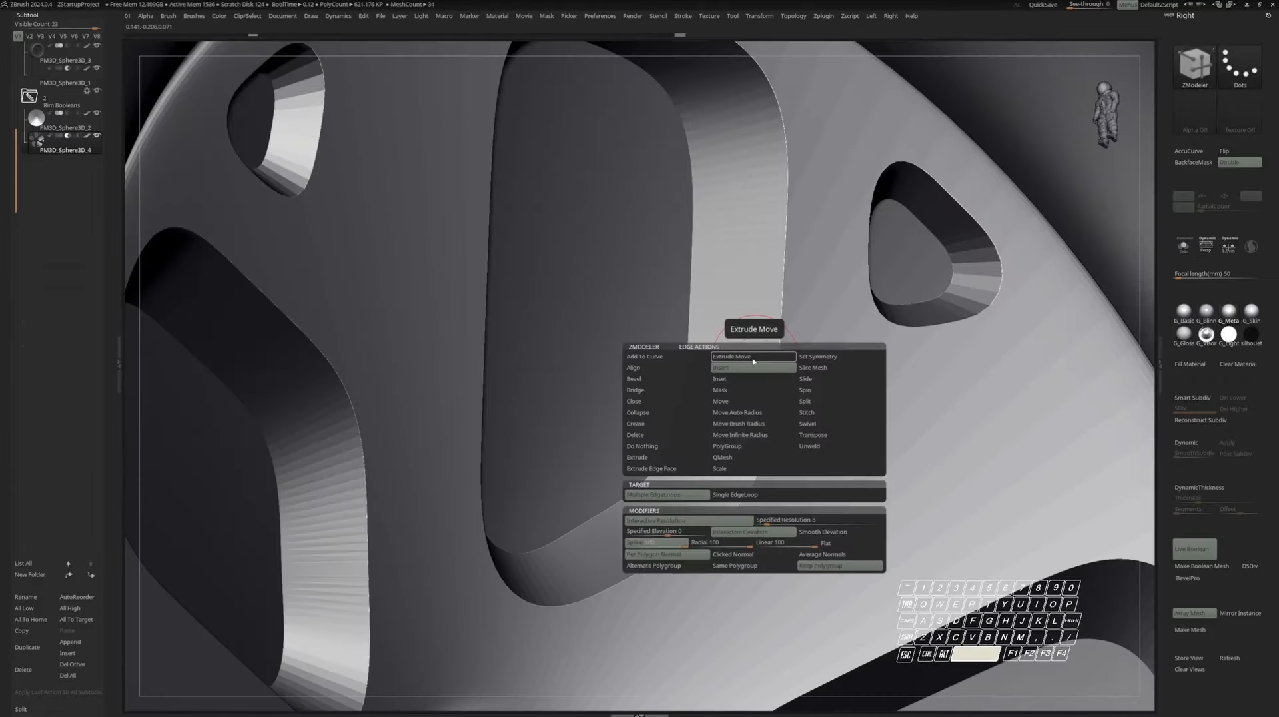
click(747, 369)
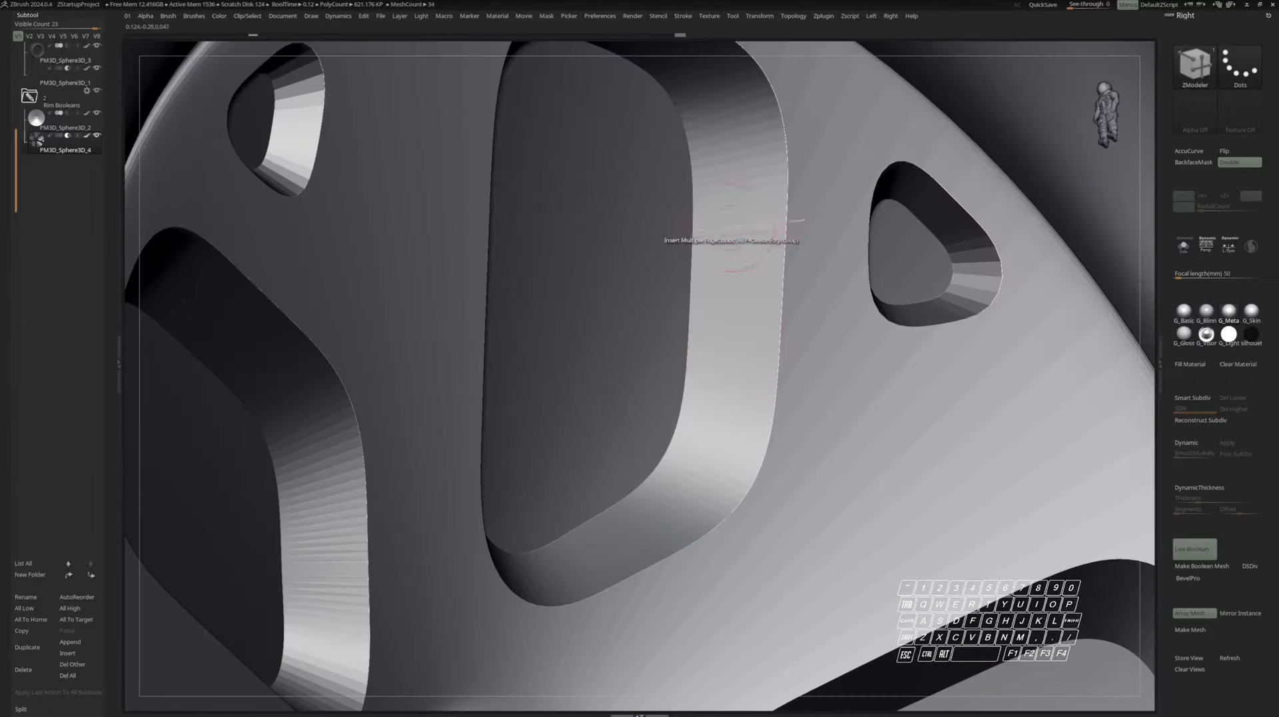
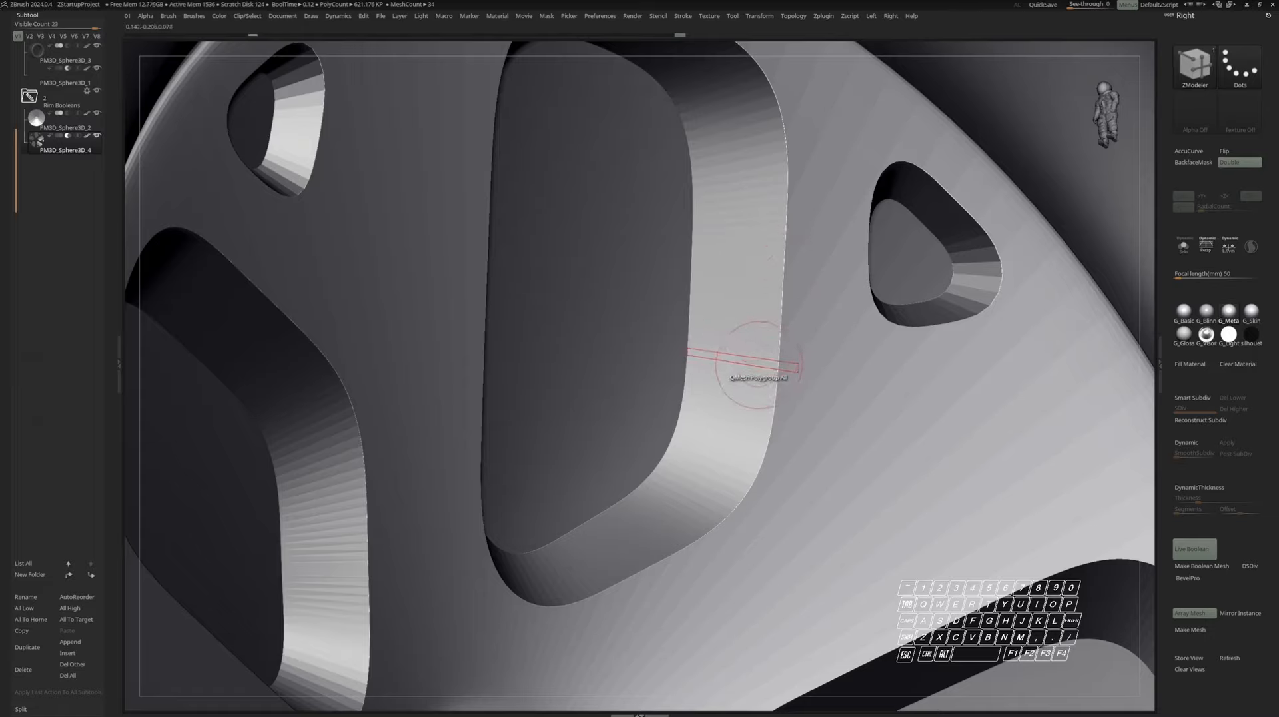
click(761, 370)
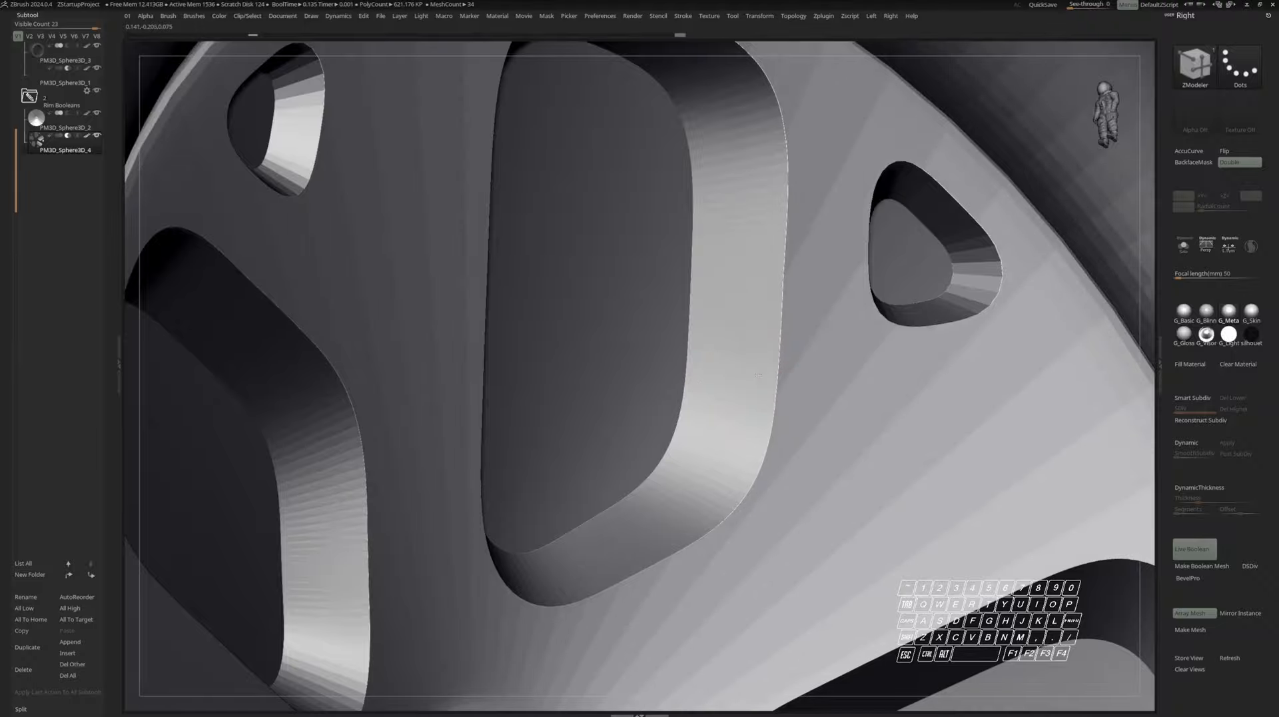
key(s)
right_drag(763, 370, 1062, 333)
key(shift+f)
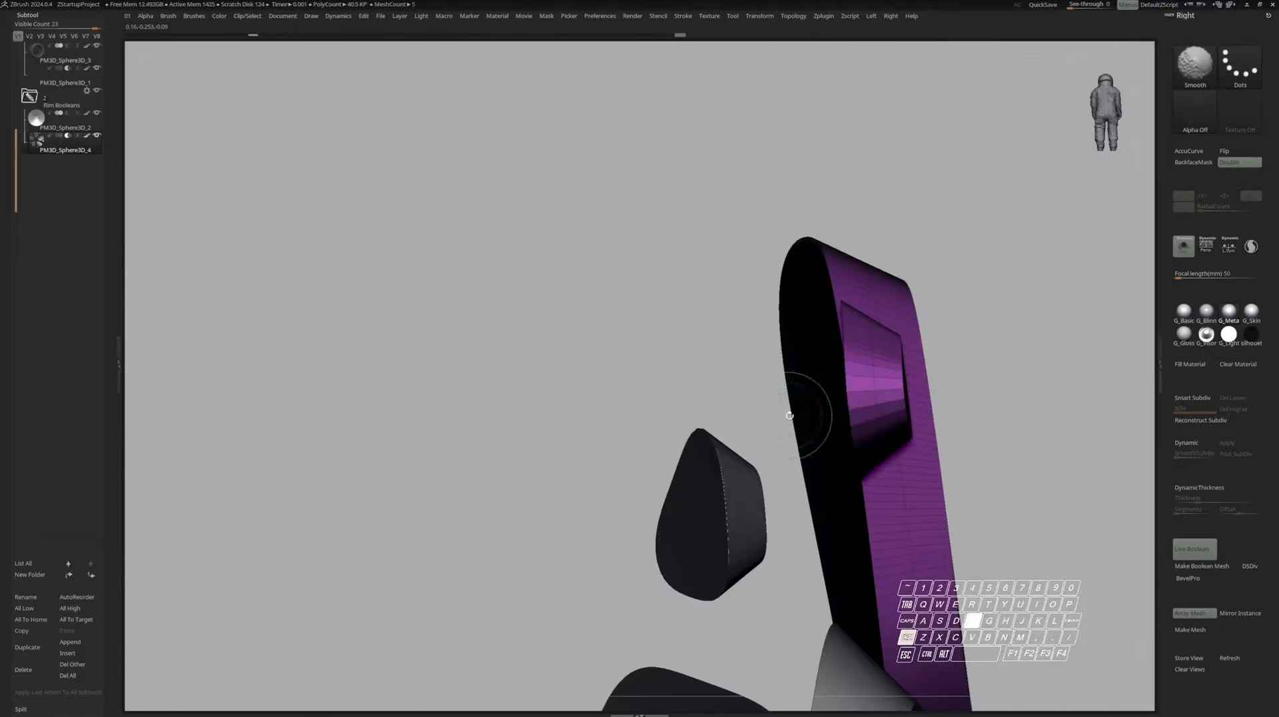
mouse_move(717, 389)
right_down()
mouse_move(689, 364)
mouse_move(693, 384)
right_up()
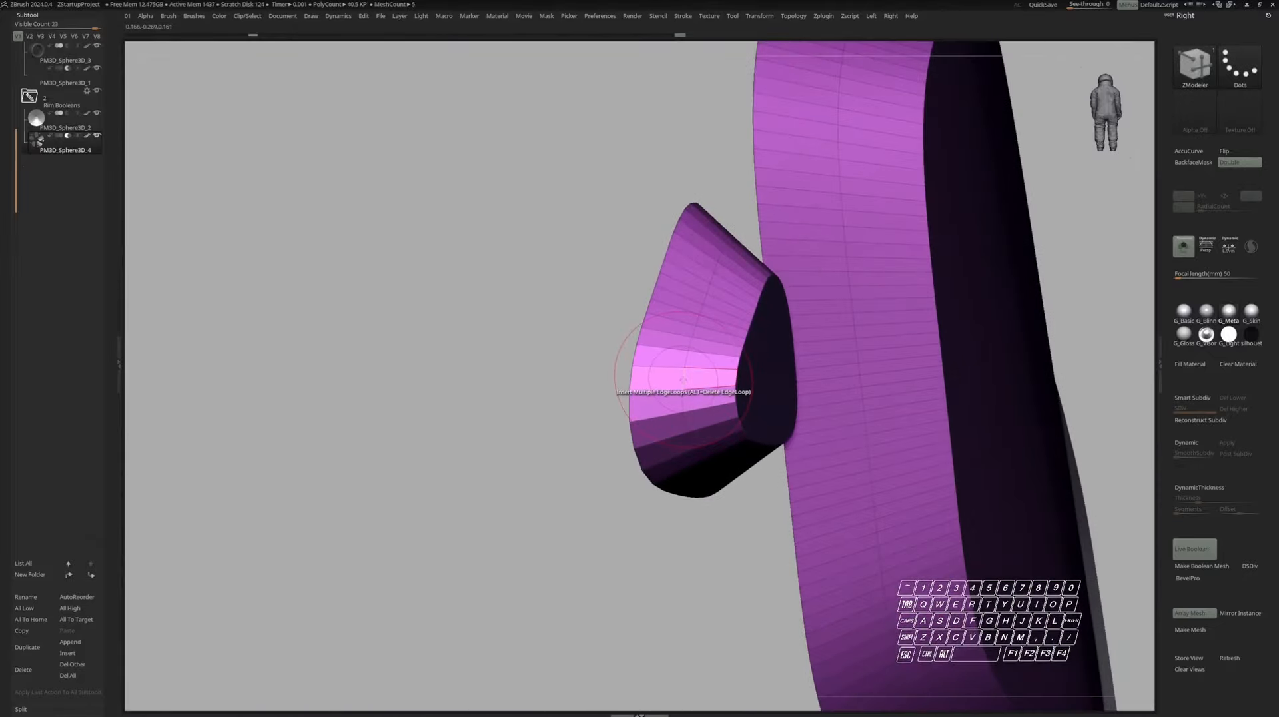
Bevel the middle edge loops of the source triangle and window into narrow bands
key(space)
click(589, 403)
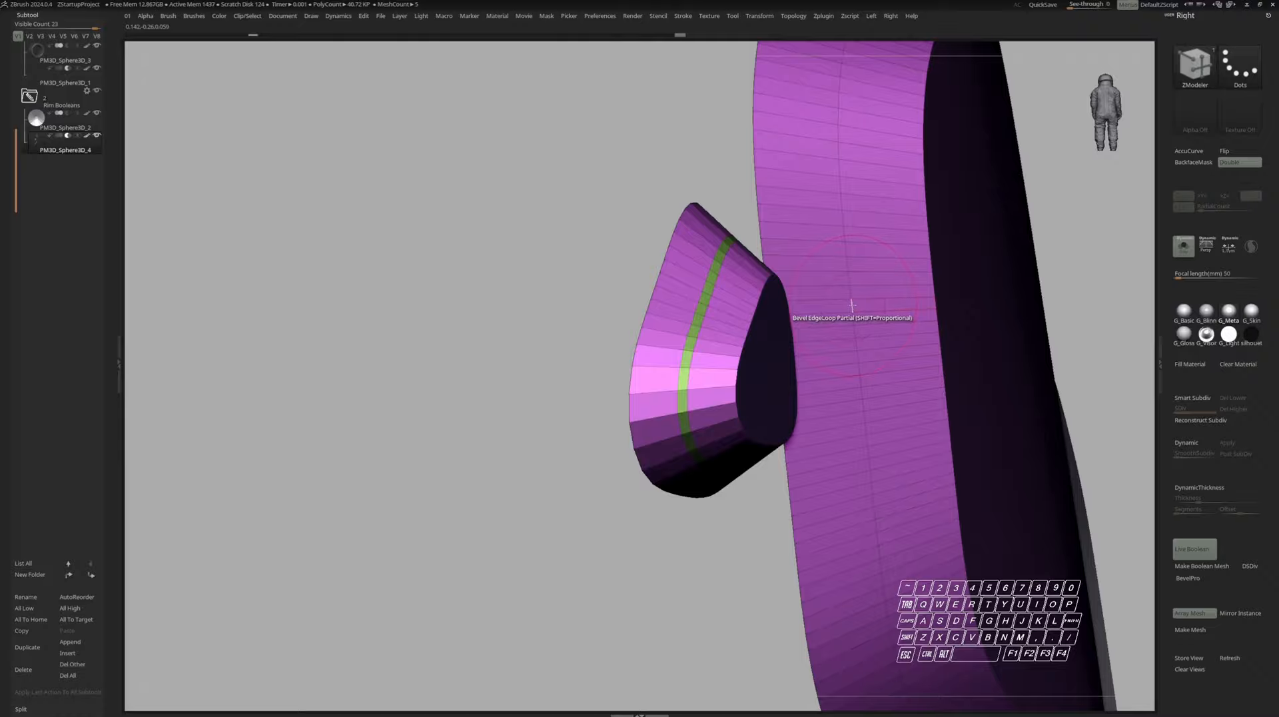
click(852, 306)
alt+right_drag(870, 301, 778, 339)
right_drag(747, 257, 615, 247)
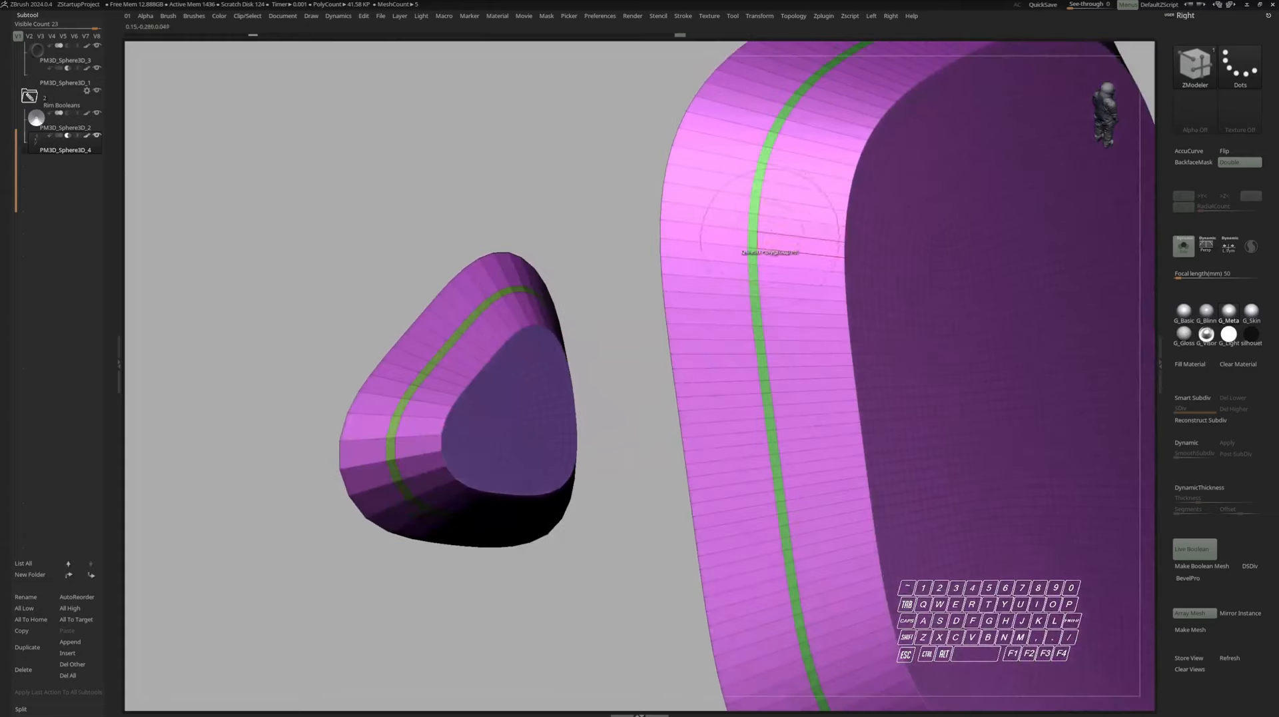
Extrude the narrow bands around the source triangle and window outward with ZModeler to form raised ridges
alt+right_drag(467, 335, 530, 334)
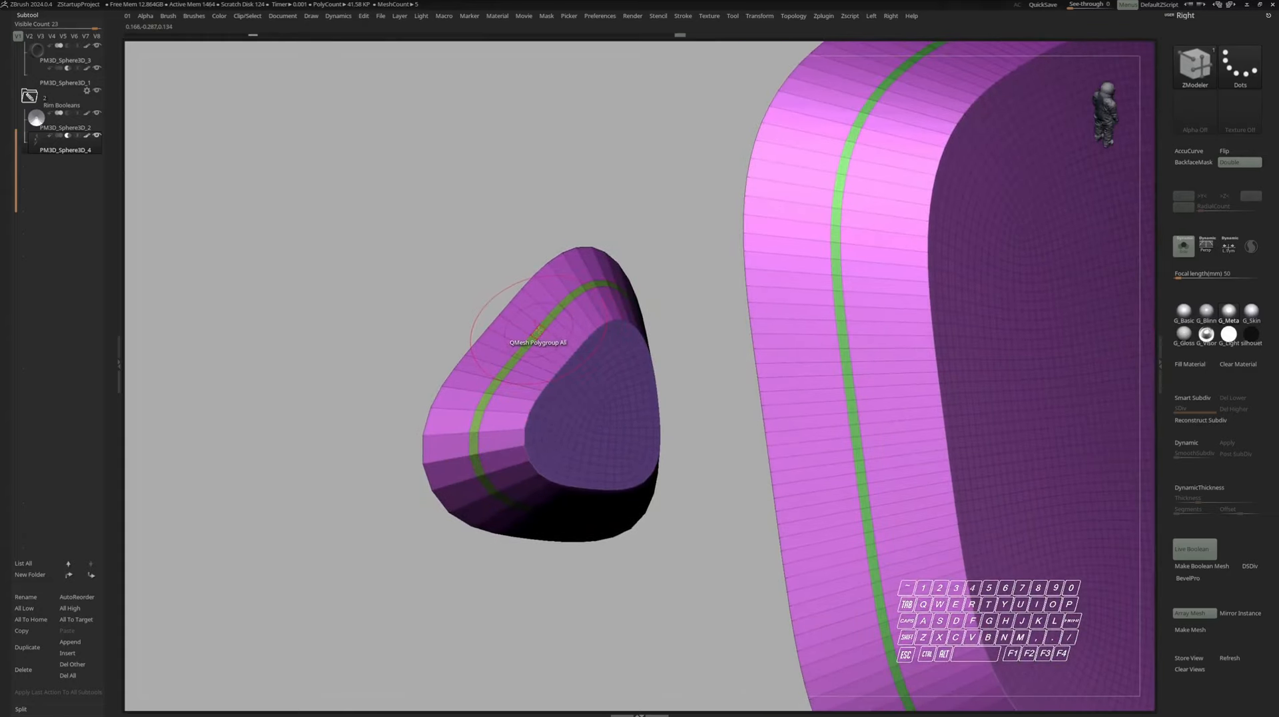
key(space)
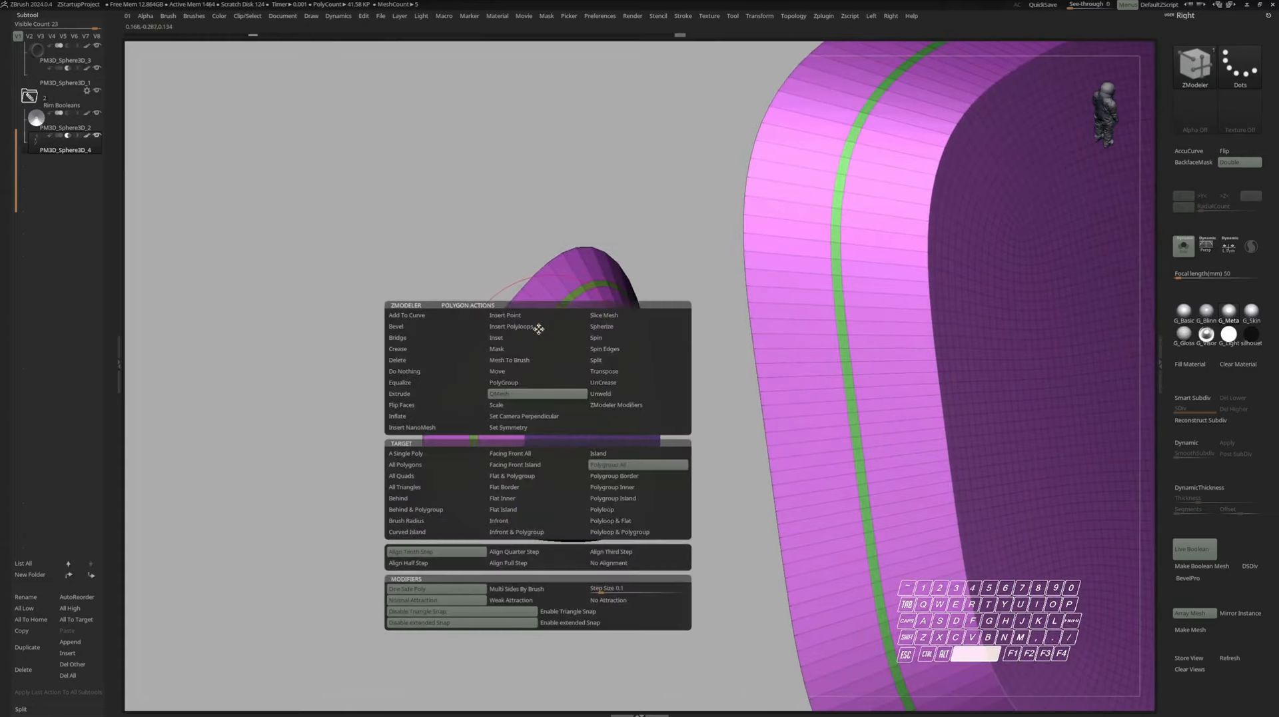
click(420, 395)
click(619, 457)
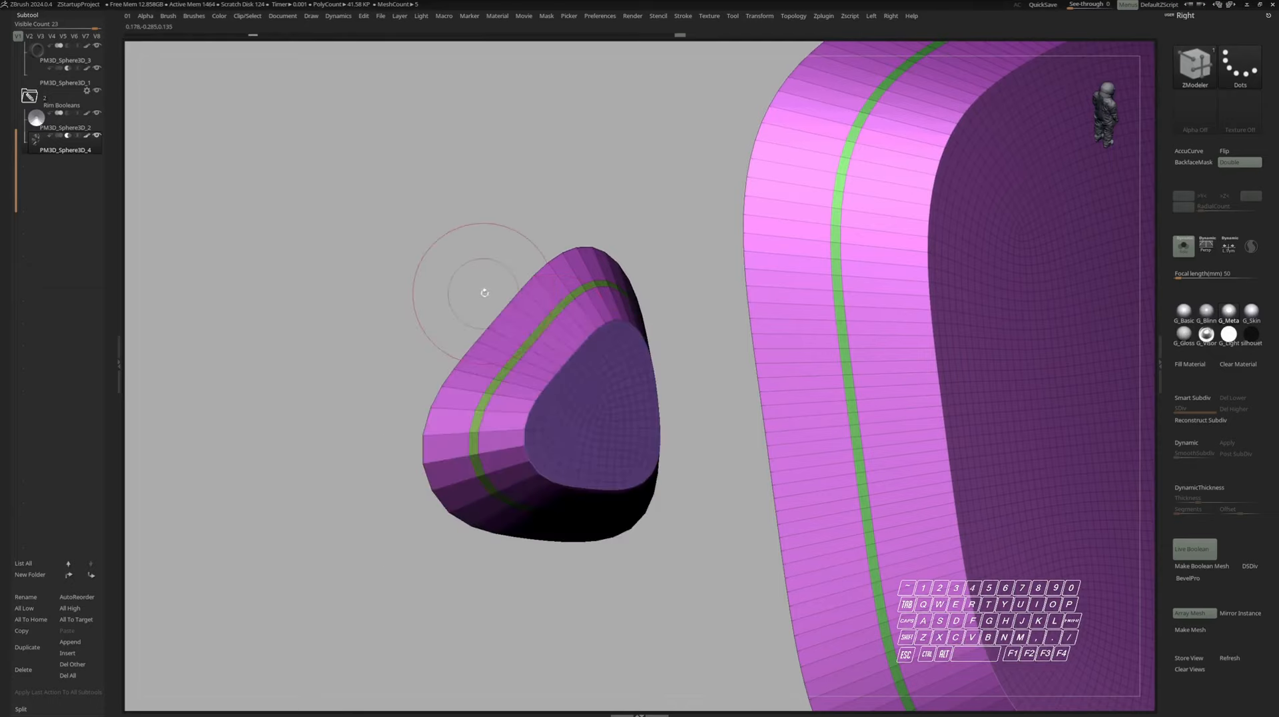
right_drag(482, 291, 496, 316)
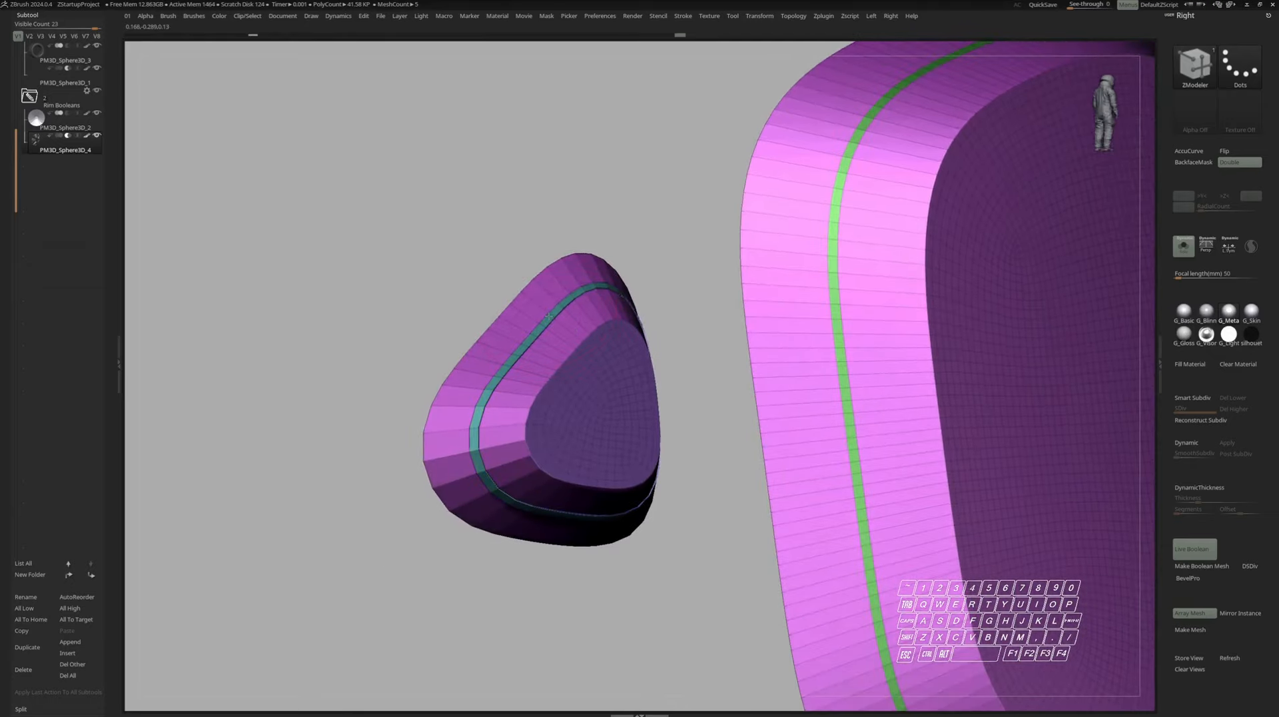
drag(549, 316, 552, 294)
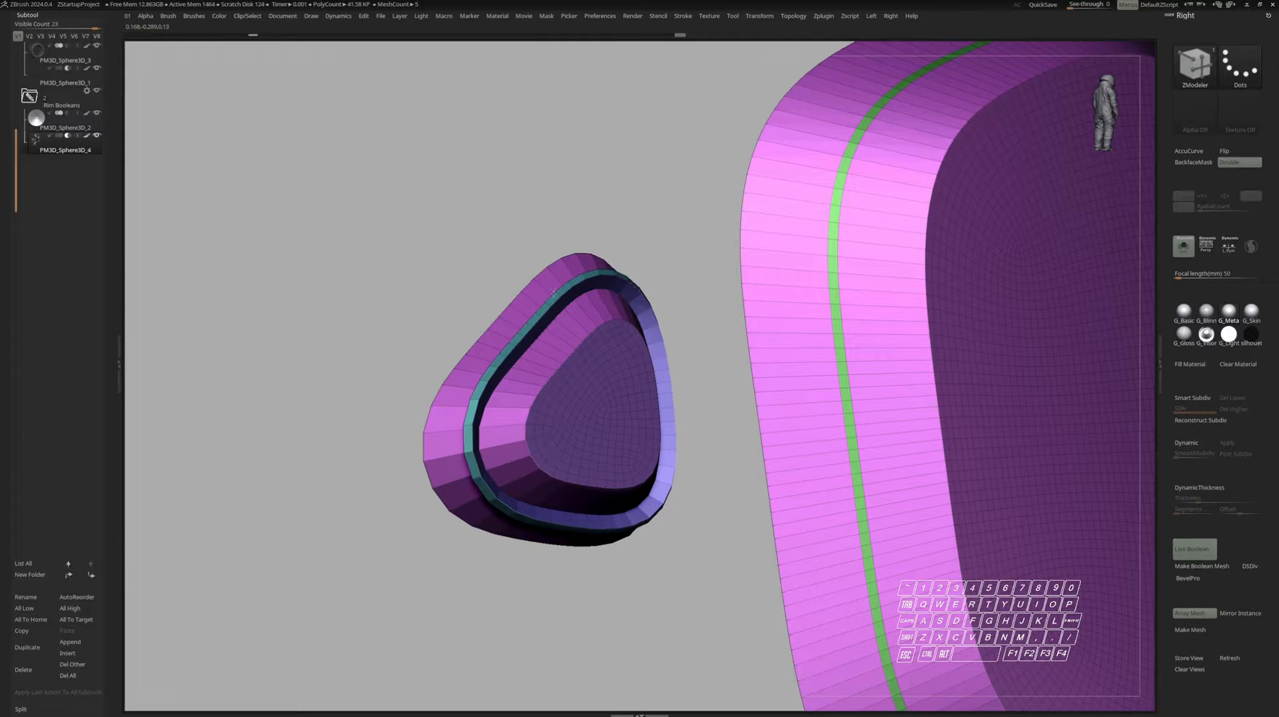
right_drag(879, 251, 917, 234)
click(833, 261)
key(s)
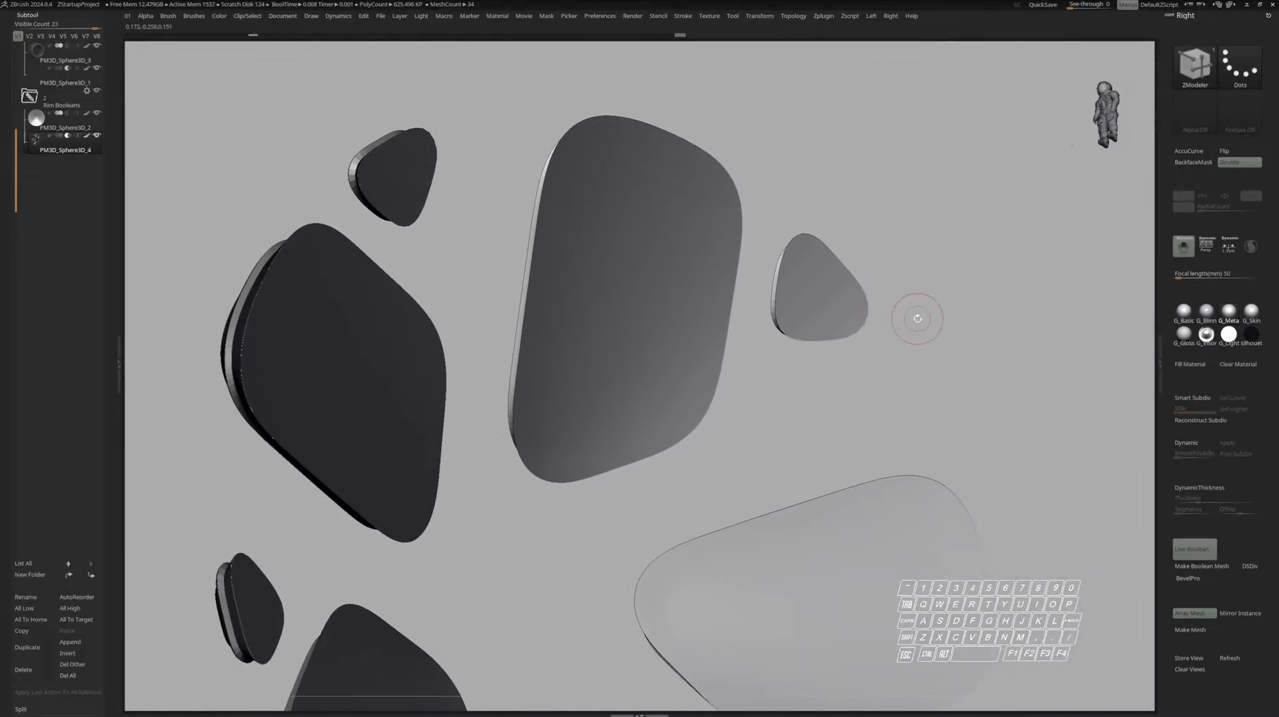
Turn on dynamic subdivision for the cutout pieces and adjust its SmoothSubdiv level
key(shift+f)
key(Tab)
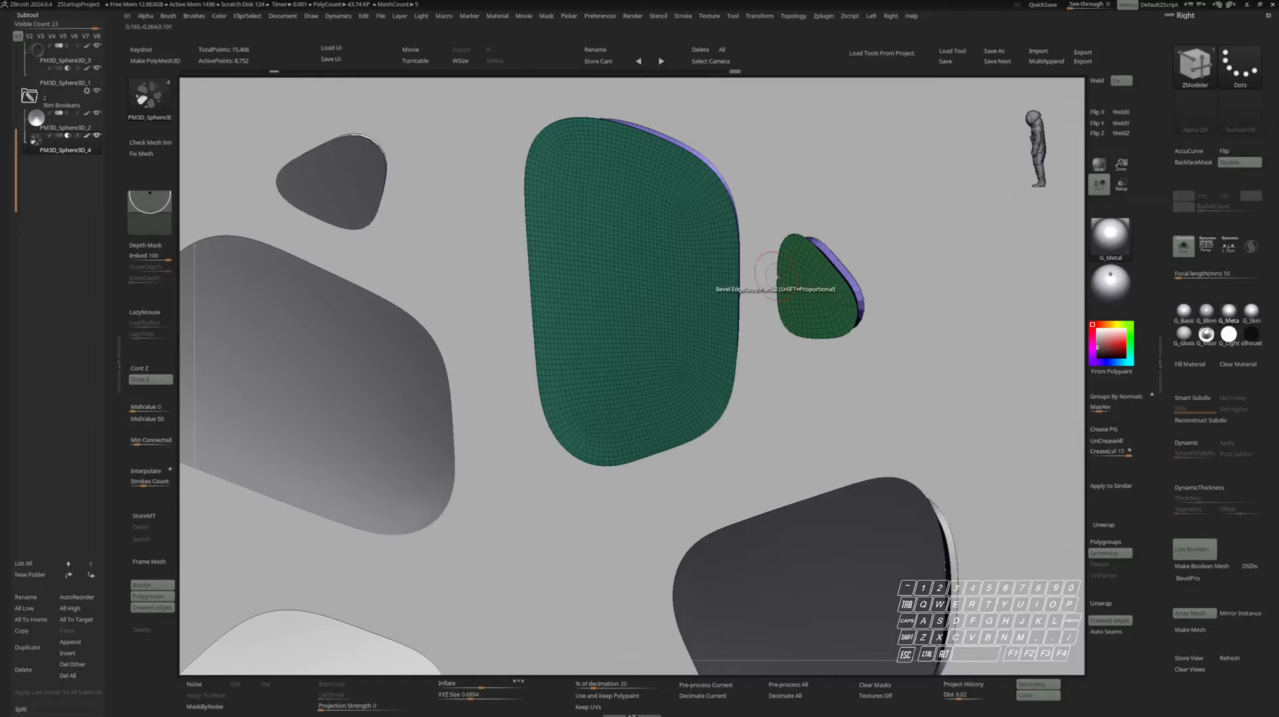
drag(786, 283, 860, 300)
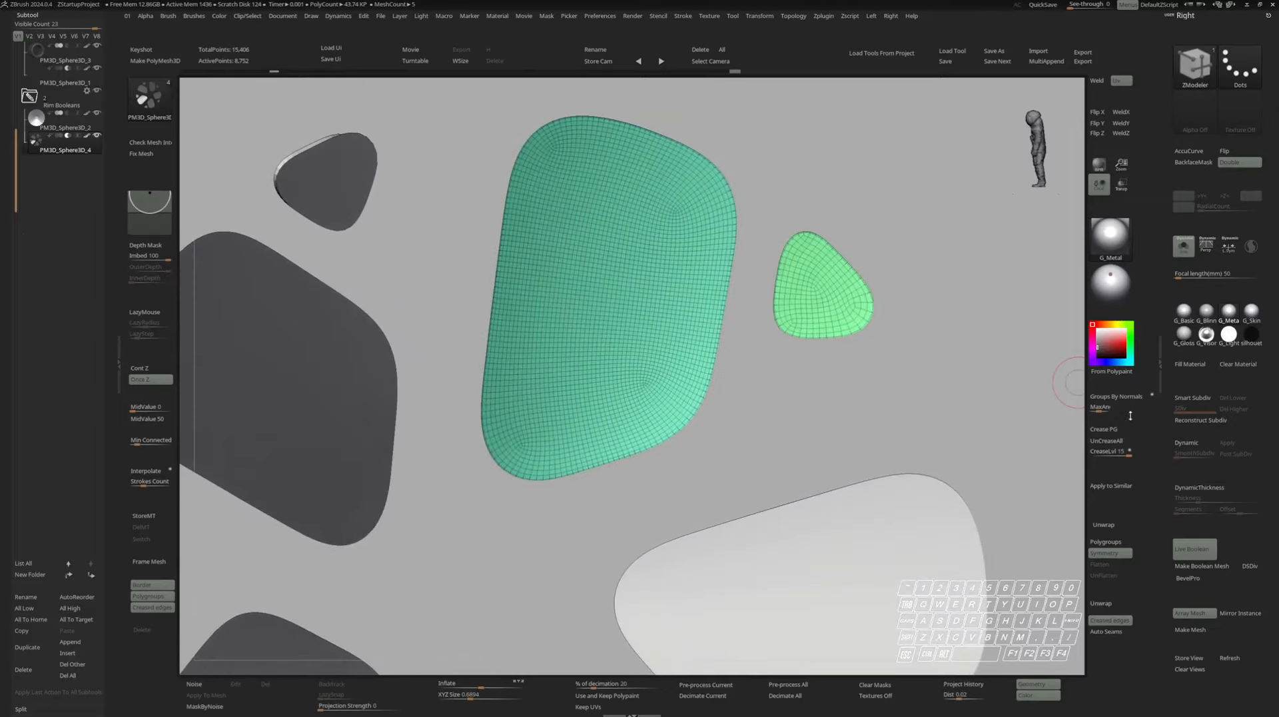
click(1194, 445)
click(1188, 457)
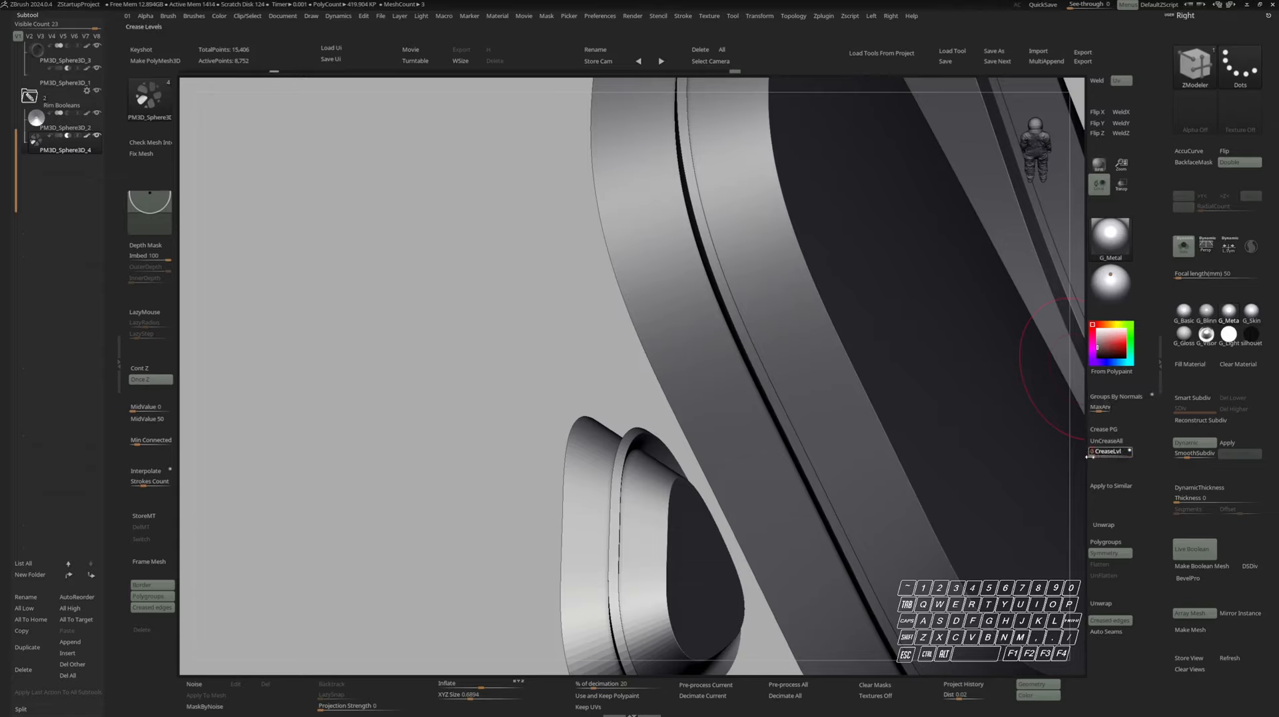
Lower the crease level of the window and triangle cutouts and adjust their SmoothSubdiv level to round the ridged walls
click(1093, 457)
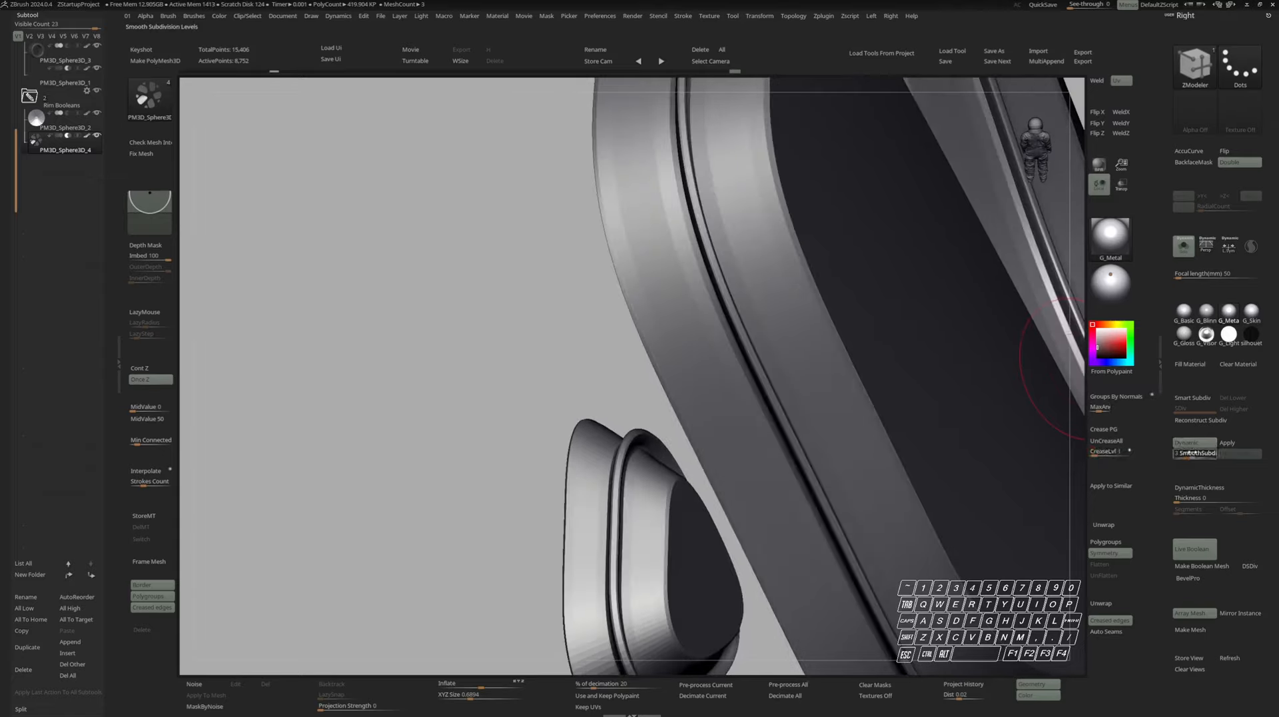
click(1192, 454)
right_drag(767, 377, 808, 357)
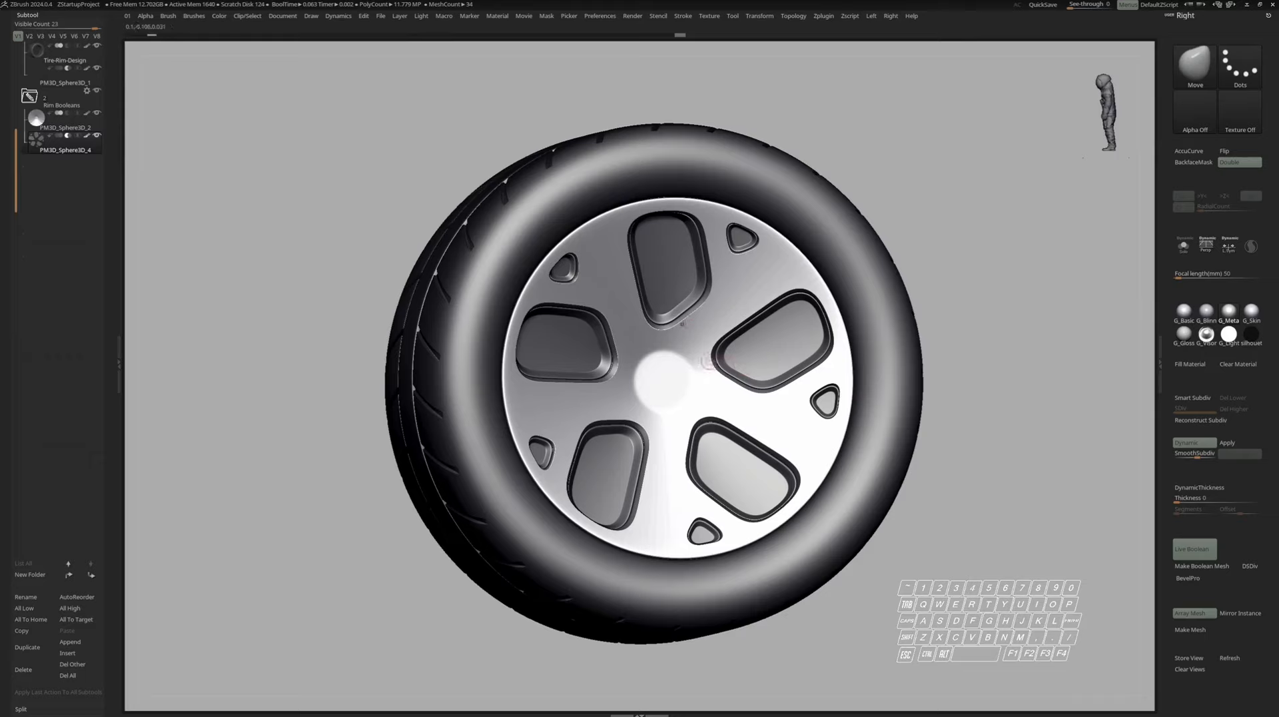
Choose the MeshExtrudePropDepth brush as the masking brush with the Circle stroke
right_drag(723, 375, 722, 375)
key(2)
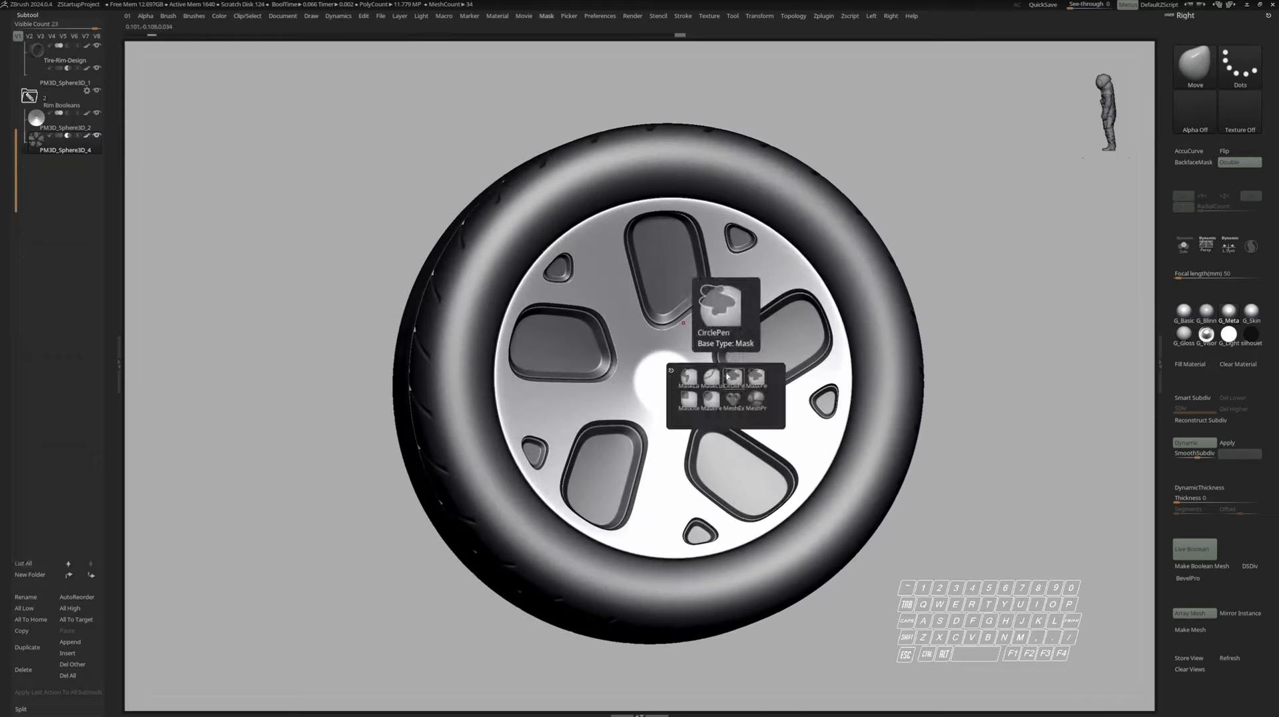
key(ctrl)
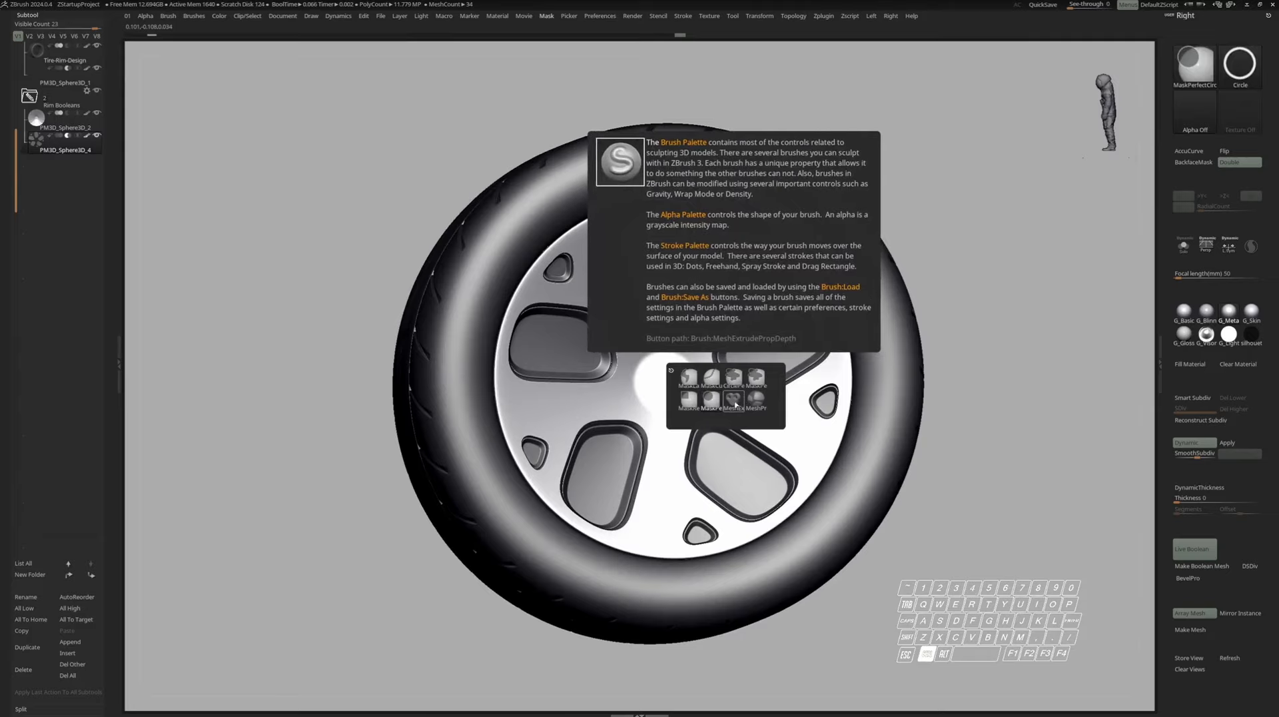
key(ctrl)
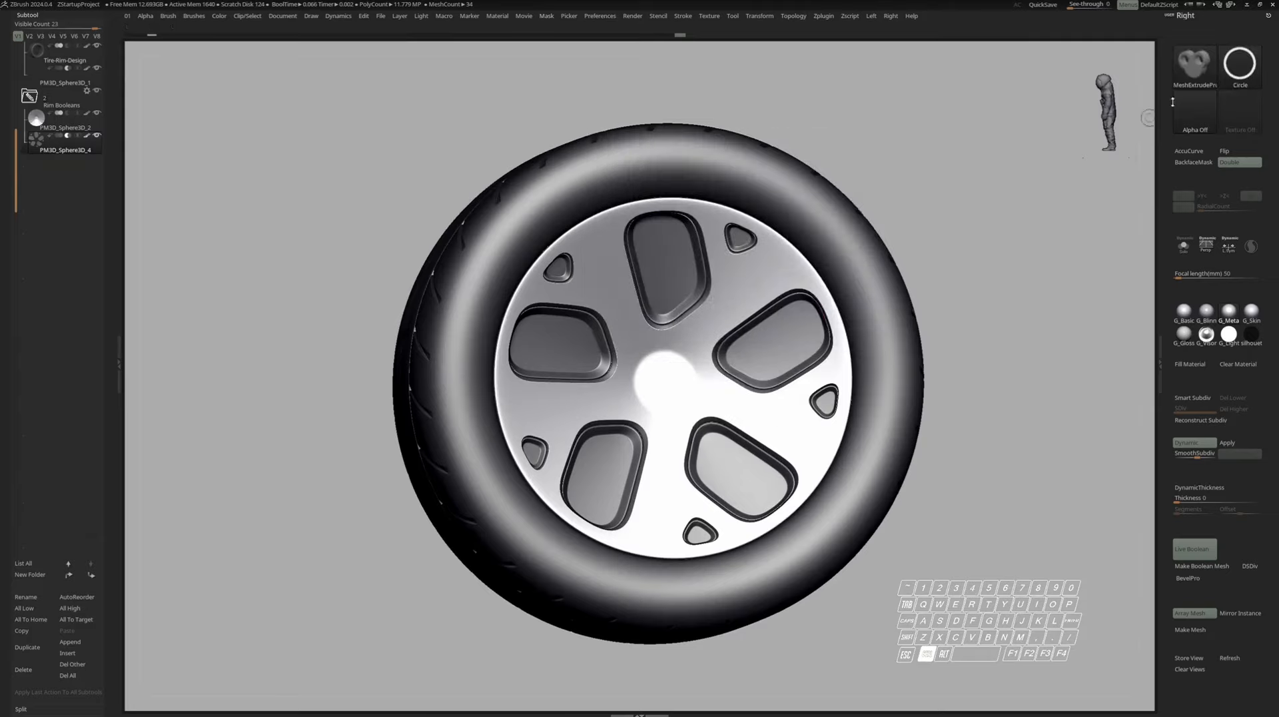
click(1241, 66)
click(1244, 69)
mouse_move(651, 291)
right_down()
mouse_move(657, 279)
mouse_move(666, 308)
mouse_move(675, 284)
right_up()
Raise the Z Intensity of the MeshExtrudePropDepth brush for a deeper extrusion
key(space)
key(space)
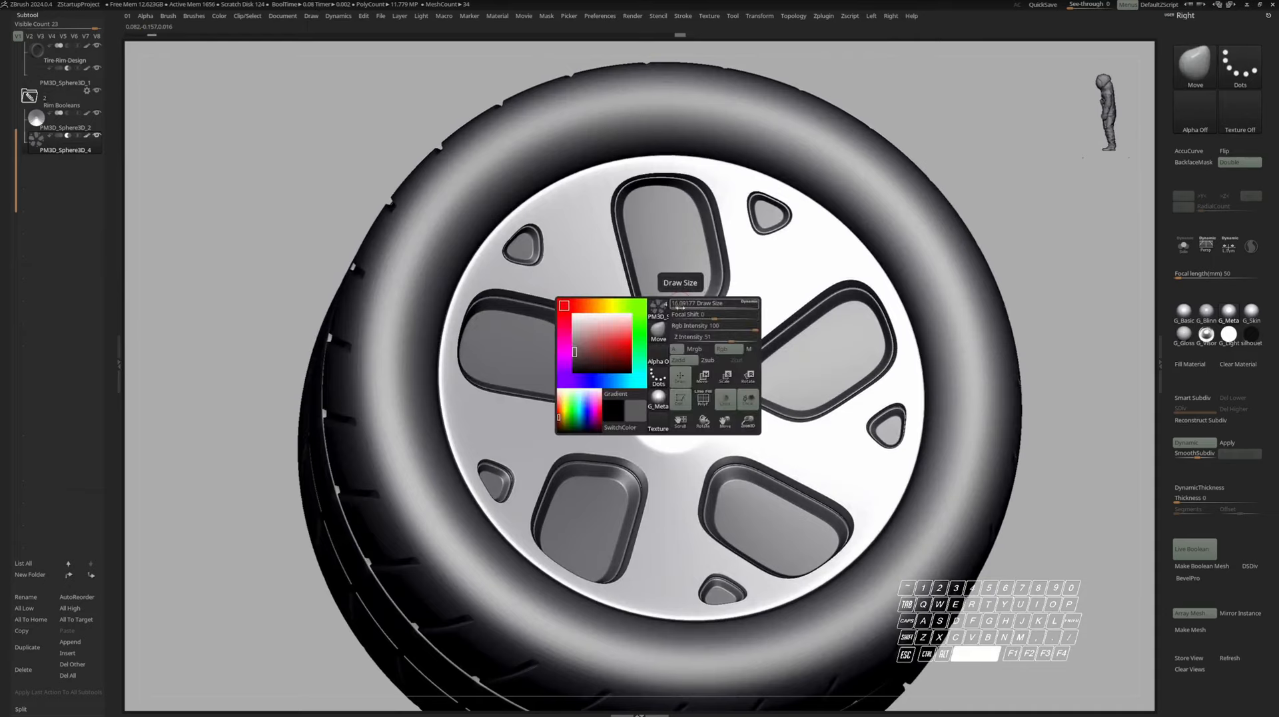
key(space)
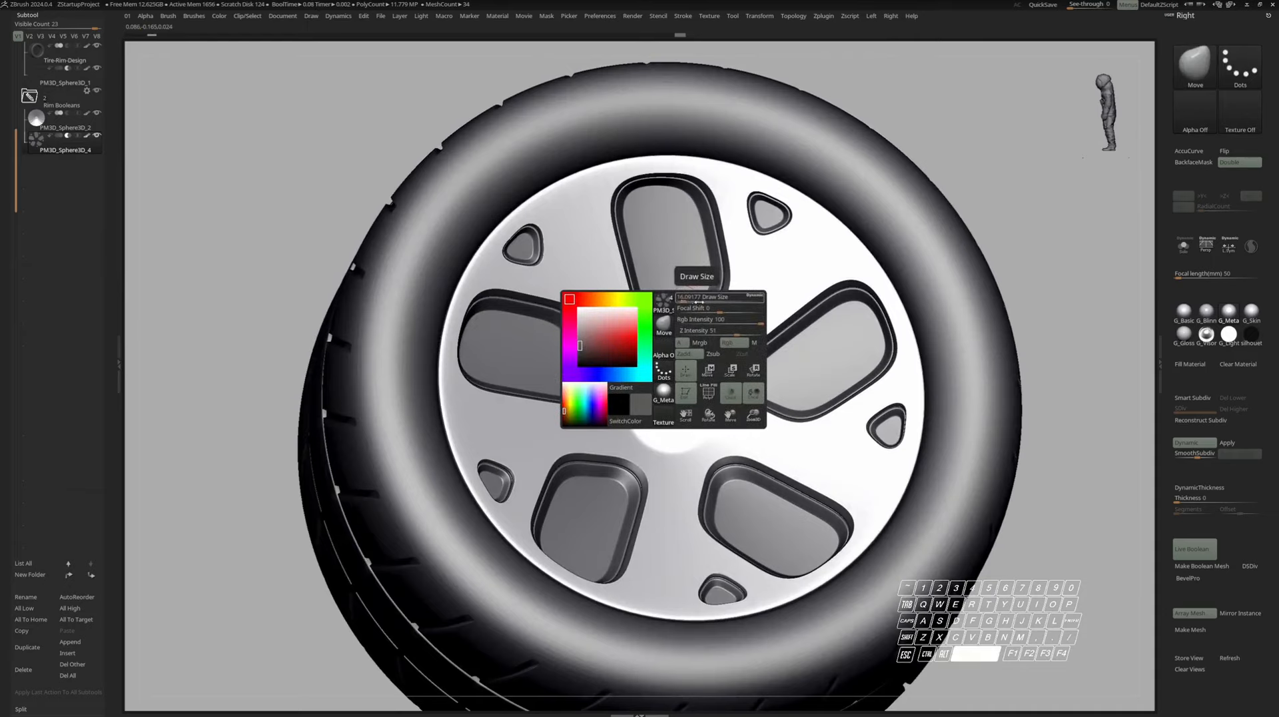
key(ctrl)
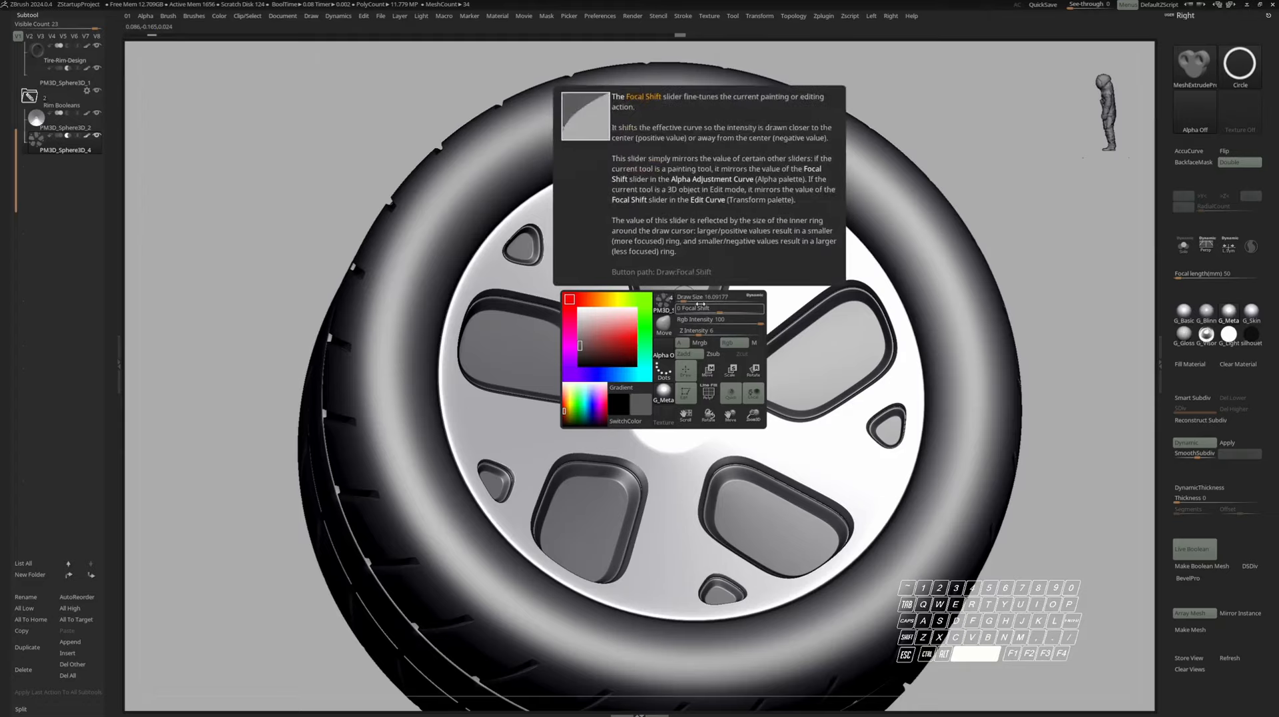
mouse_move(703, 331)
drag(703, 332, 709, 330)
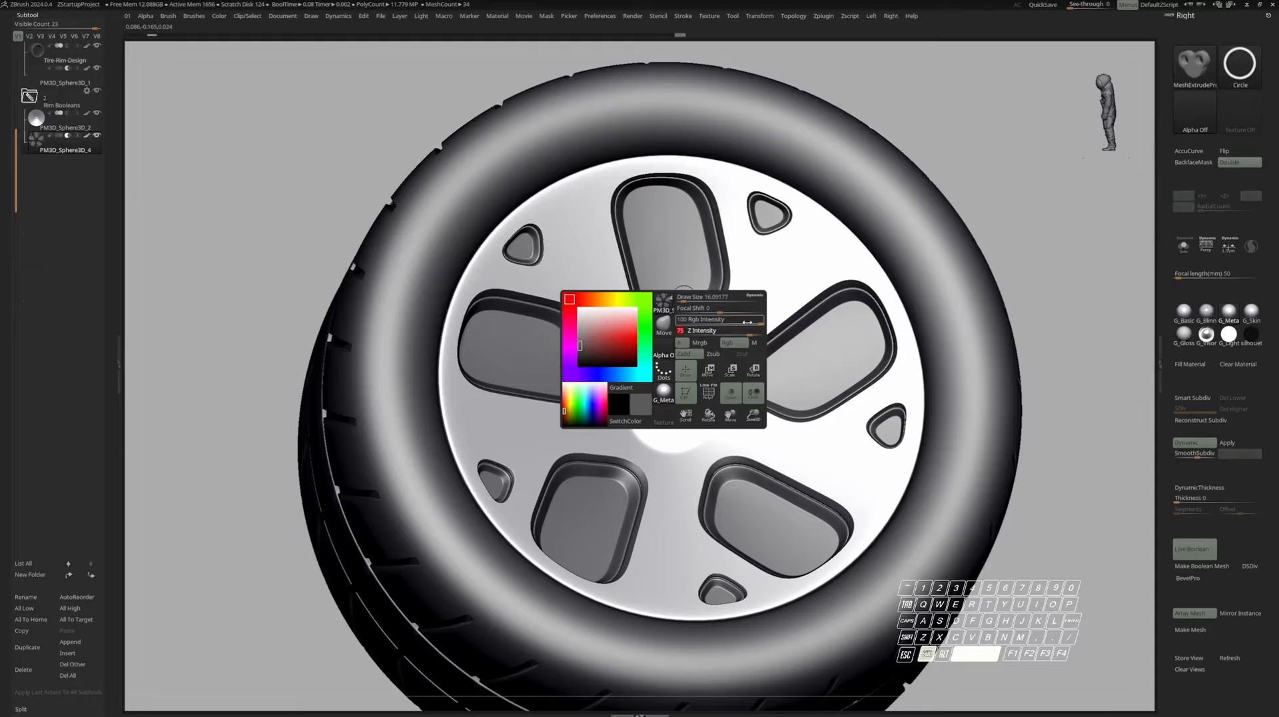
Try a large circular cut at the inner end of the upper arrayed window, then undo it
right_drag(656, 282, 665, 324)
key(s)
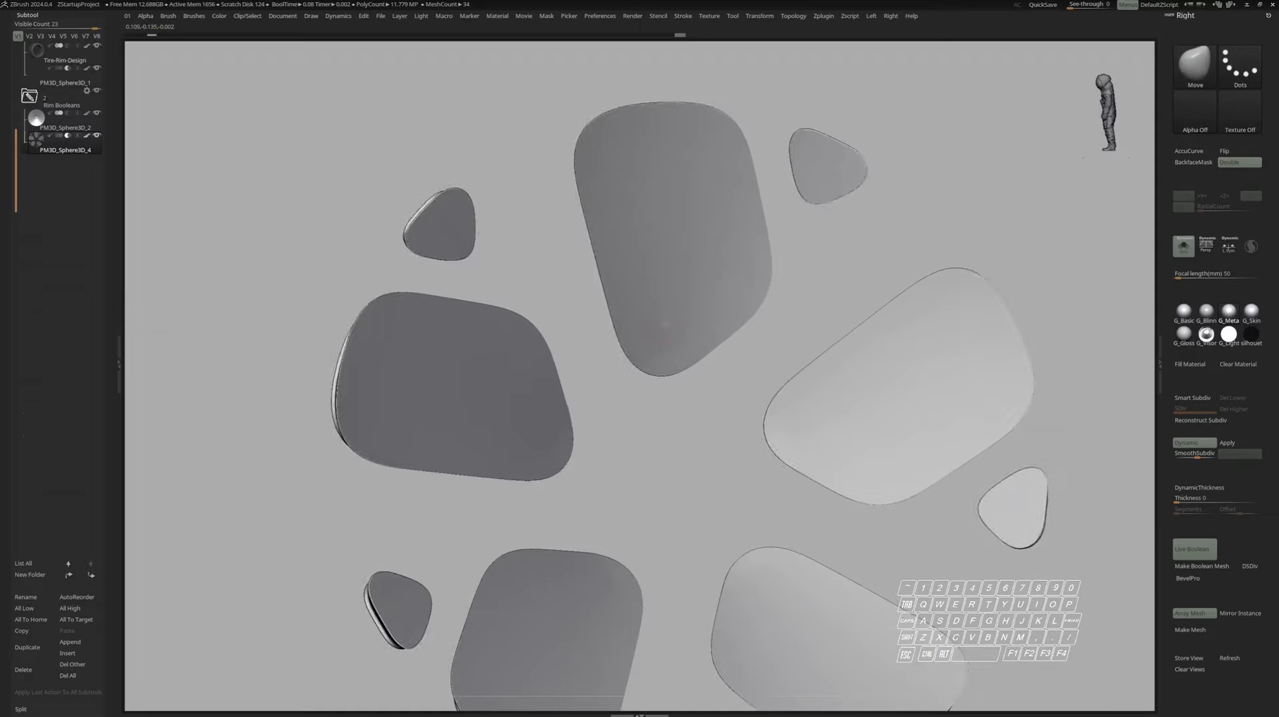
key(s)
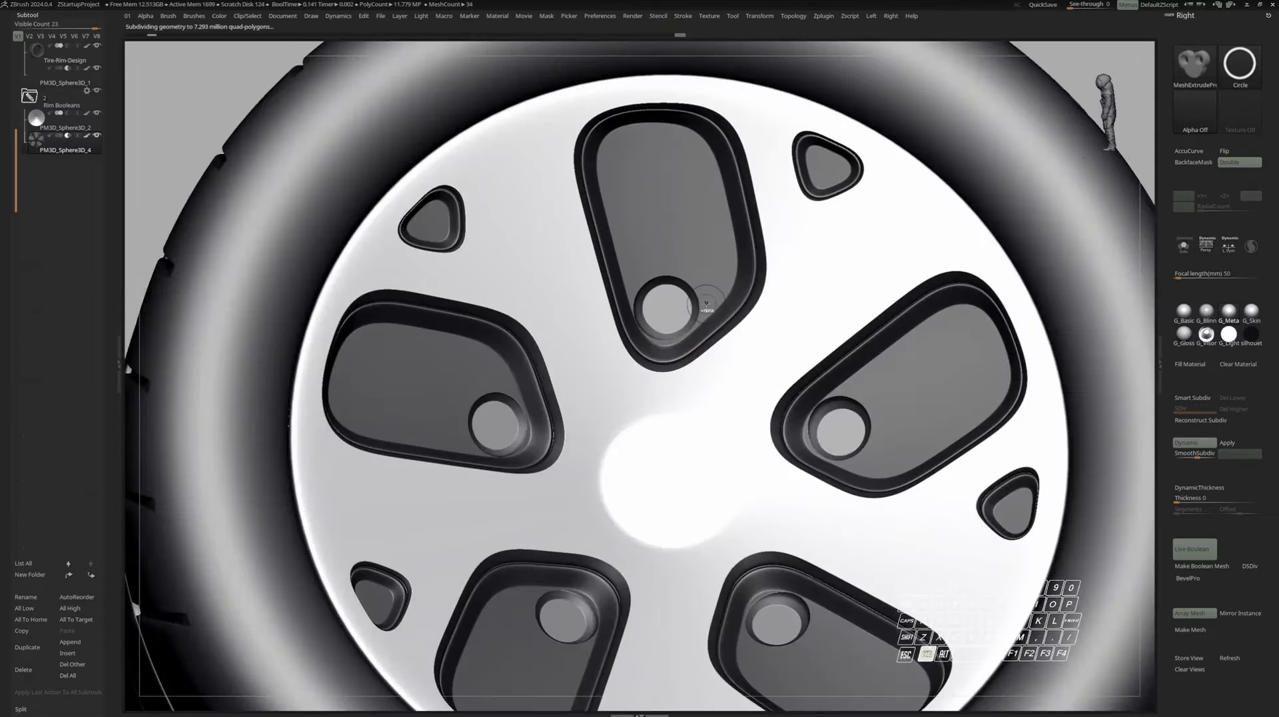
right_drag(733, 297, 710, 308)
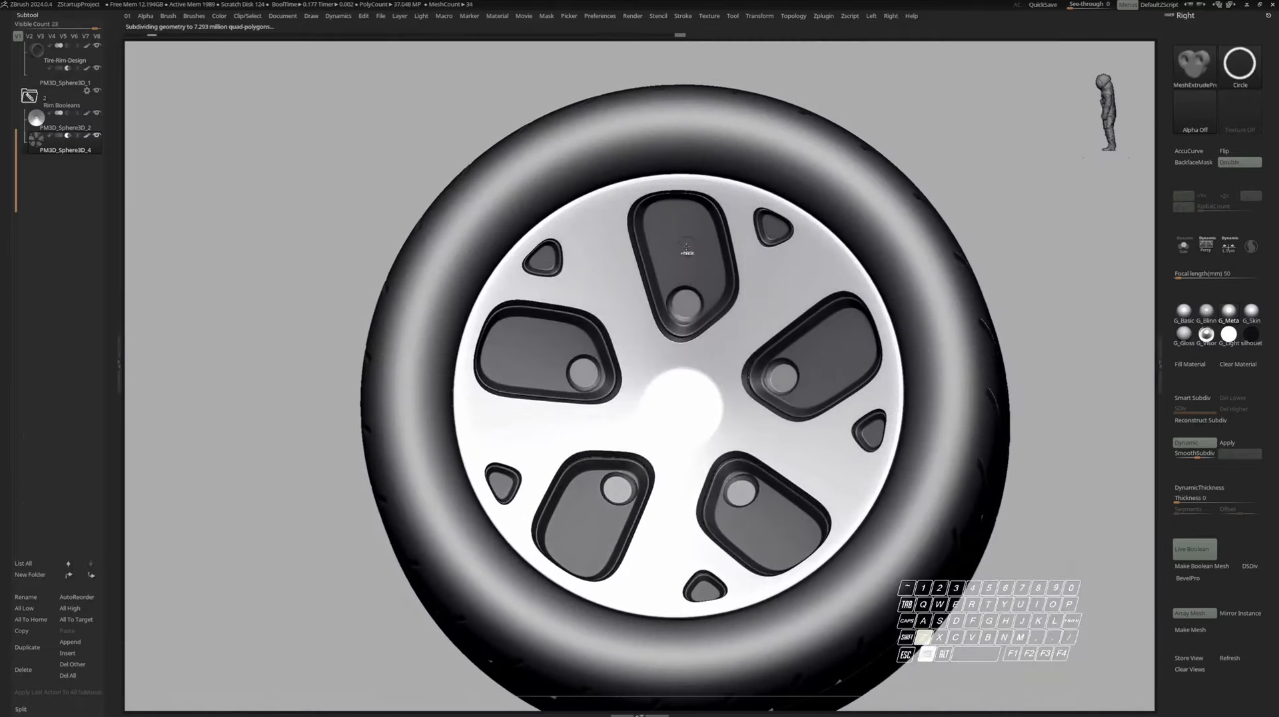
key(ctrl+z)
Draw a smaller circular cutout at the inner tip of the upper window so it repeats in all five windows
mouse_move(661, 227)
ctrl+right_down()
mouse_move(674, 251)
mouse_move(677, 220)
mouse_move(720, 300)
ctrl+right_up()
key(space)
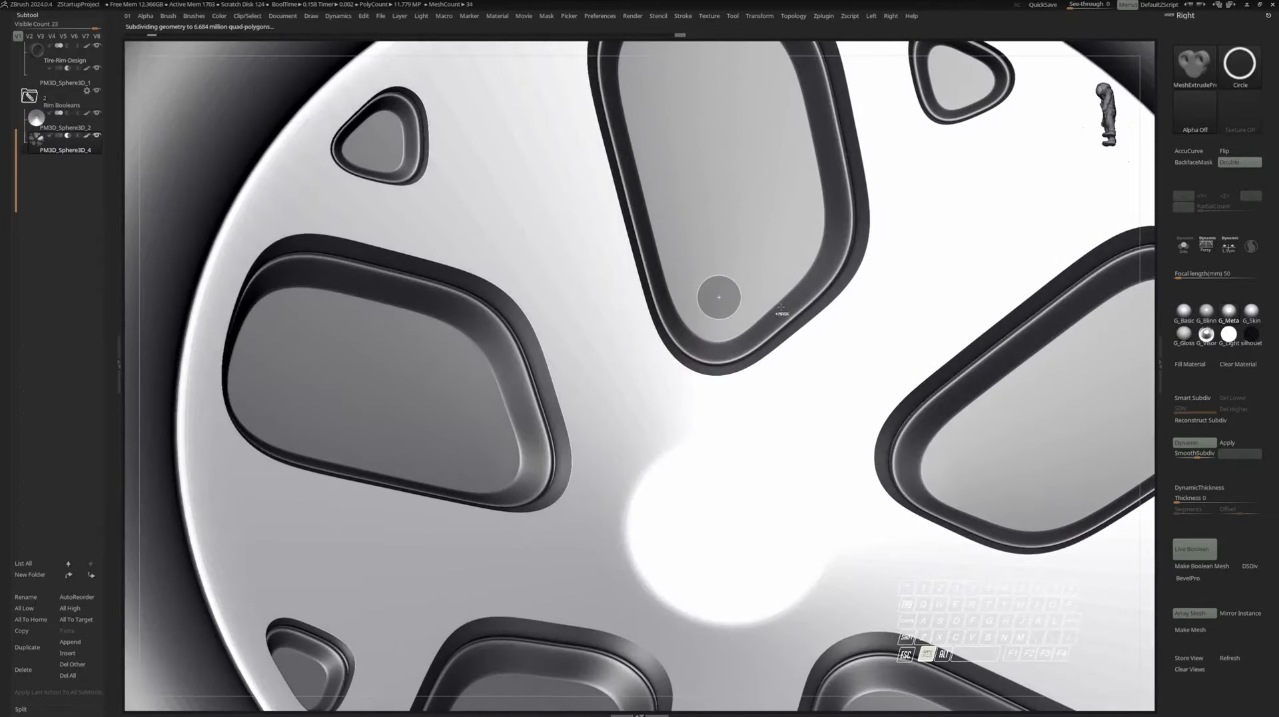
ctrl+click(719, 297)
key(f)
mouse_move(719, 297)
right_down()
mouse_move(682, 326)
mouse_move(595, 340)
right_up()
ctrl+right_drag(595, 339, 600, 371)
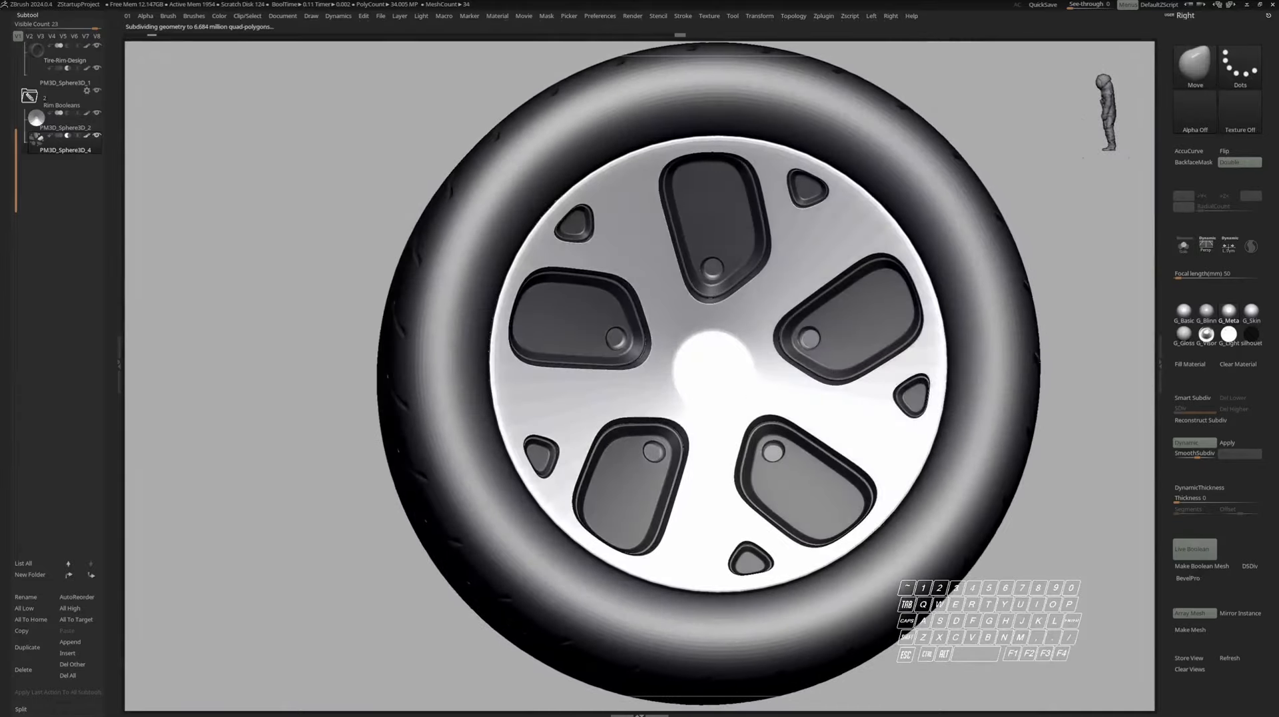
key(alt+s)
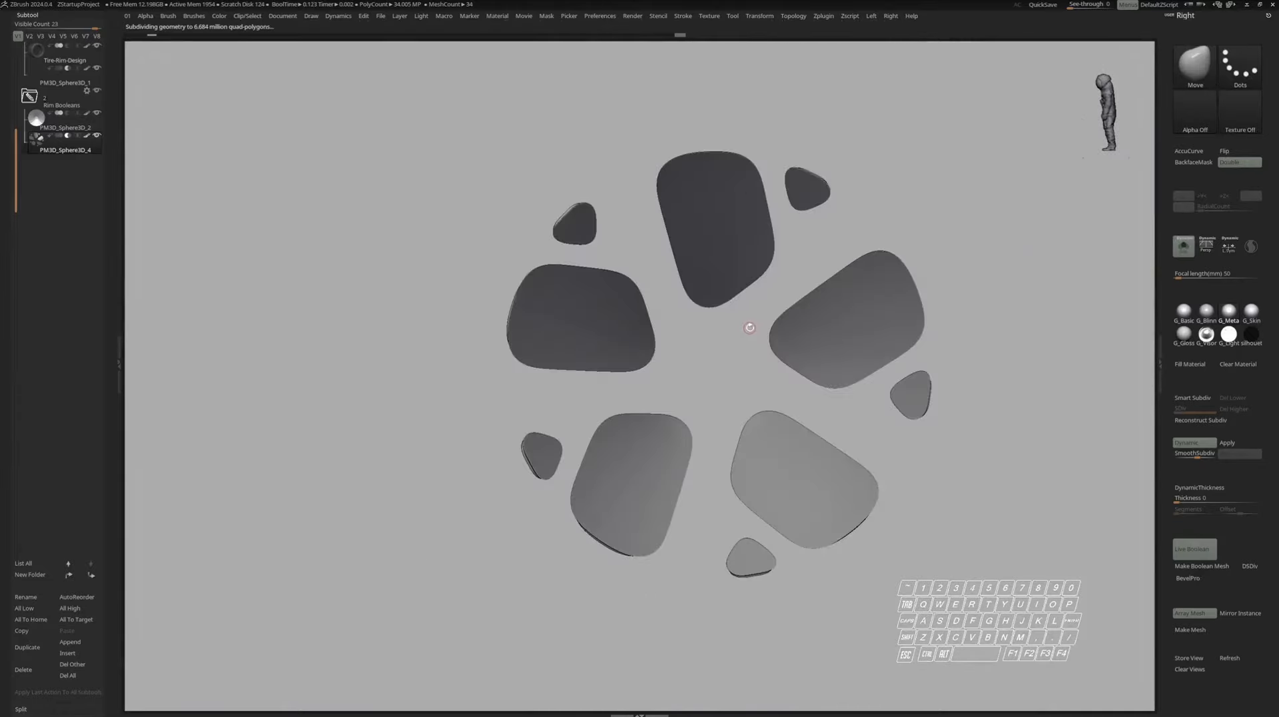
key(alt+s)
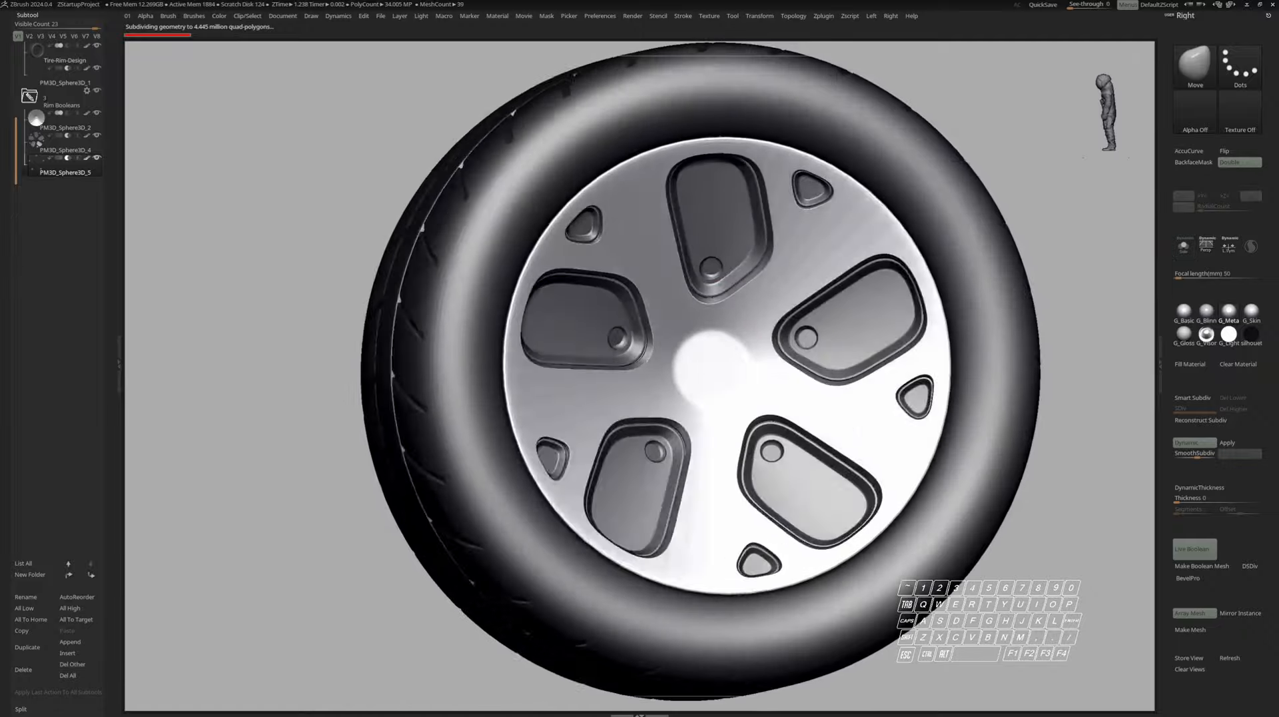
mouse_move(600, 370)
right_down()
mouse_move(616, 344)
mouse_move(543, 333)
mouse_move(586, 351)
right_up()
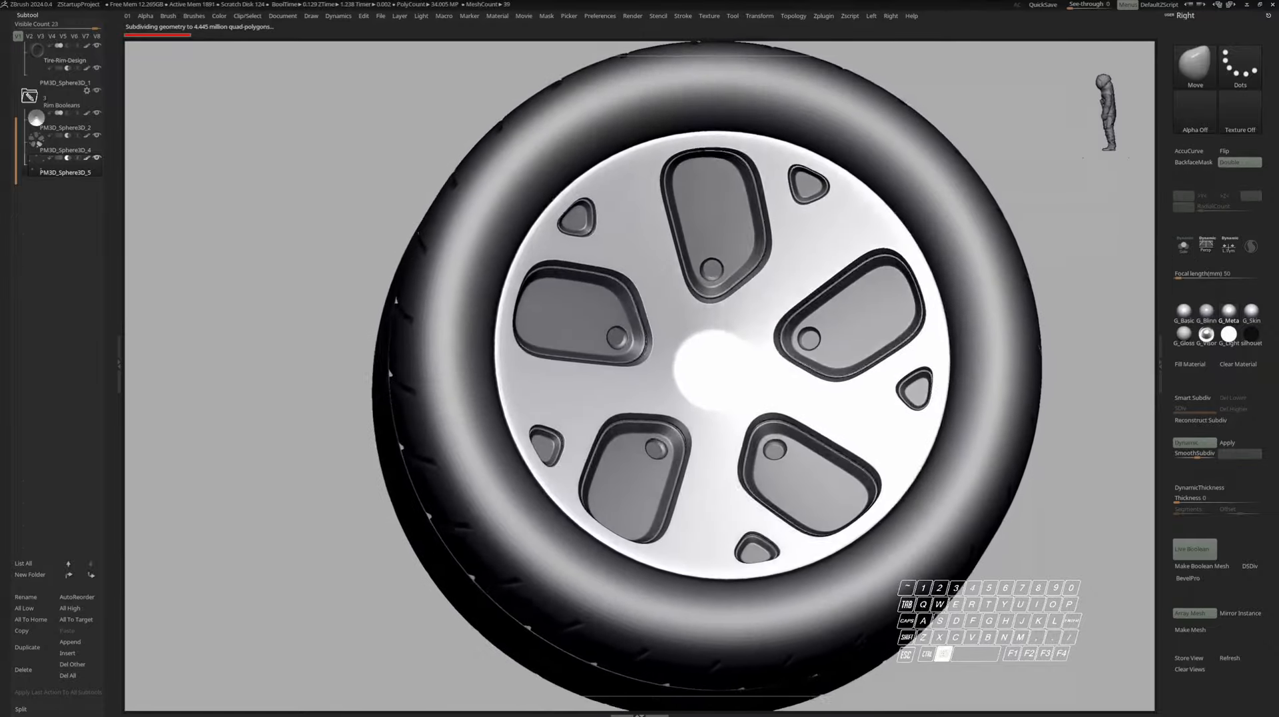
Draw a large circular recess around the centre of the rim and position it with the transform gizmo
alt+right_drag(729, 376, 663, 375)
key(alt+s)
key(alt+s)
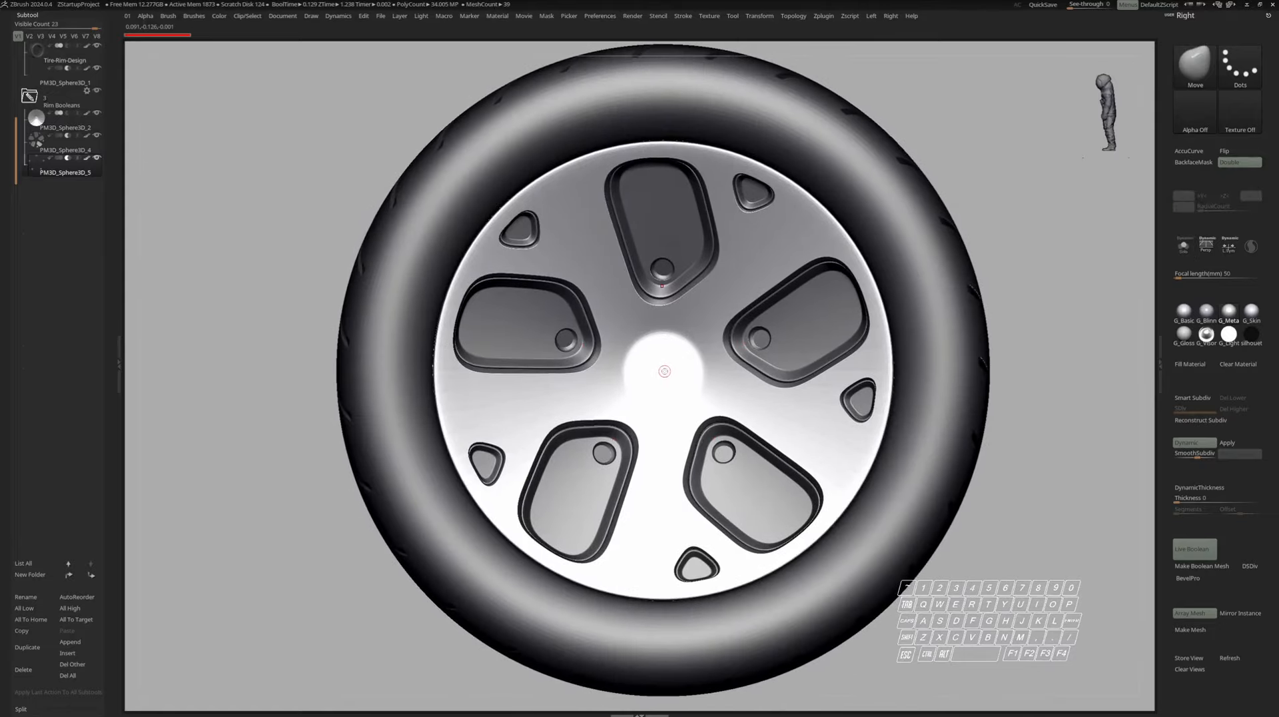
key(ctrl)
ctrl+drag(685, 414, 688, 427)
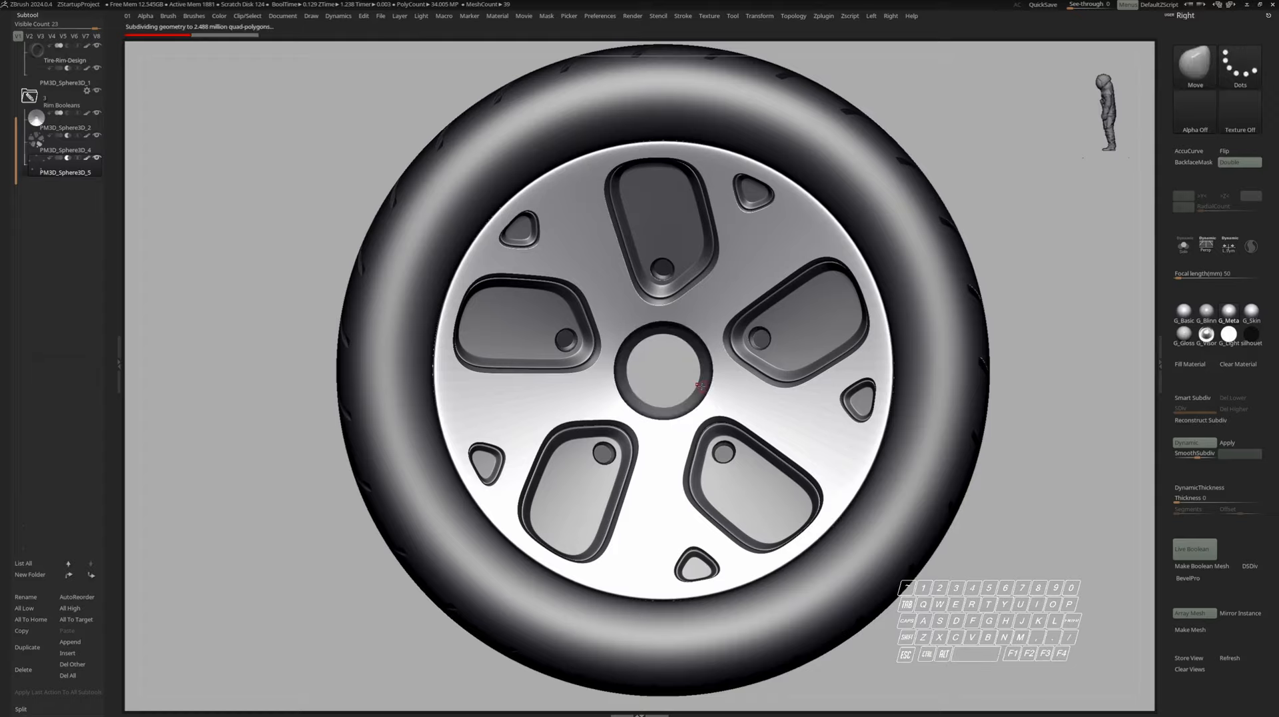
mouse_move(695, 383)
right_down()
mouse_move(730, 391)
mouse_move(700, 367)
mouse_move(793, 376)
mouse_move(671, 363)
right_up()
key(w)
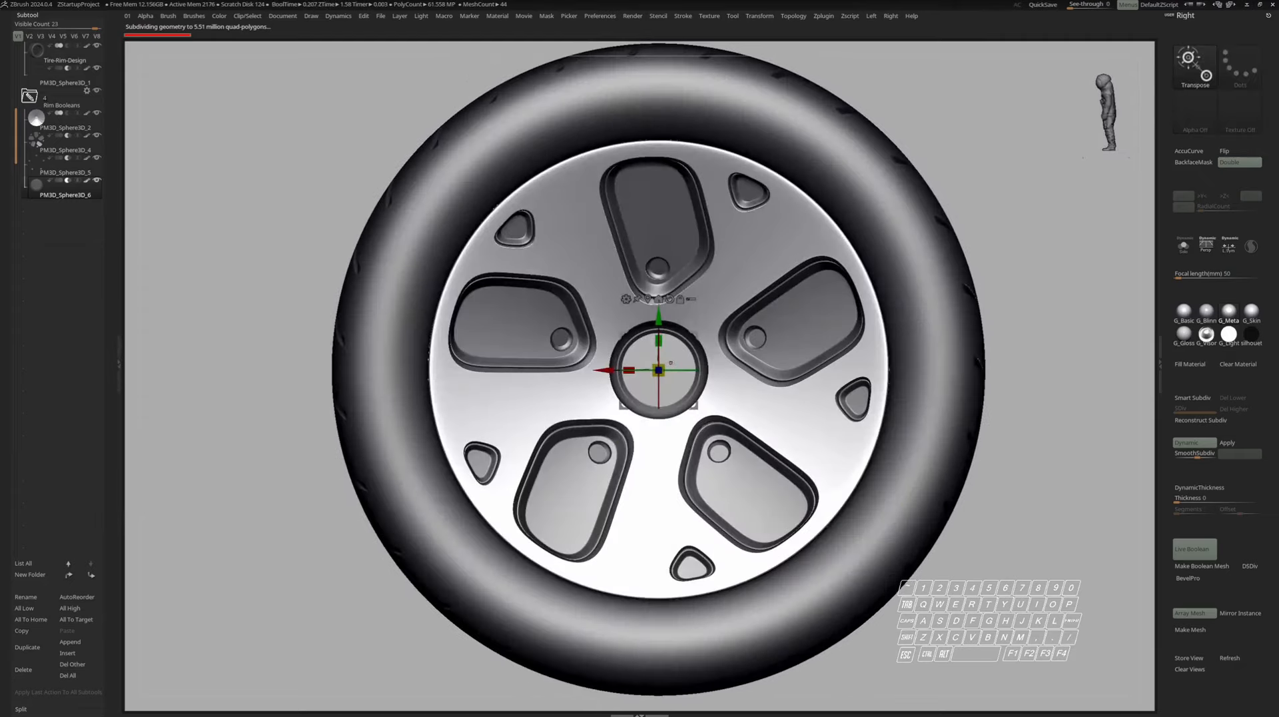
drag(663, 366, 659, 370)
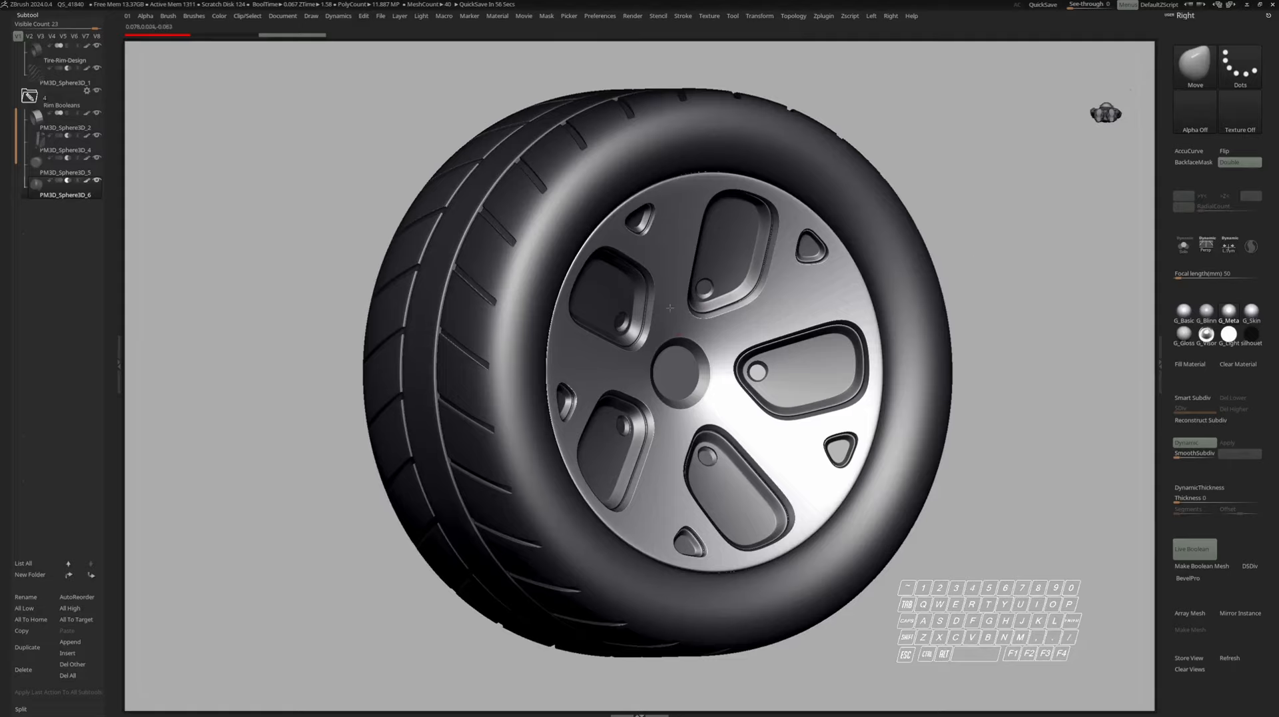
Adjust the SmoothSubdiv level of the solid rim base mesh and assign it a single polygroup
right_drag(728, 349, 702, 364)
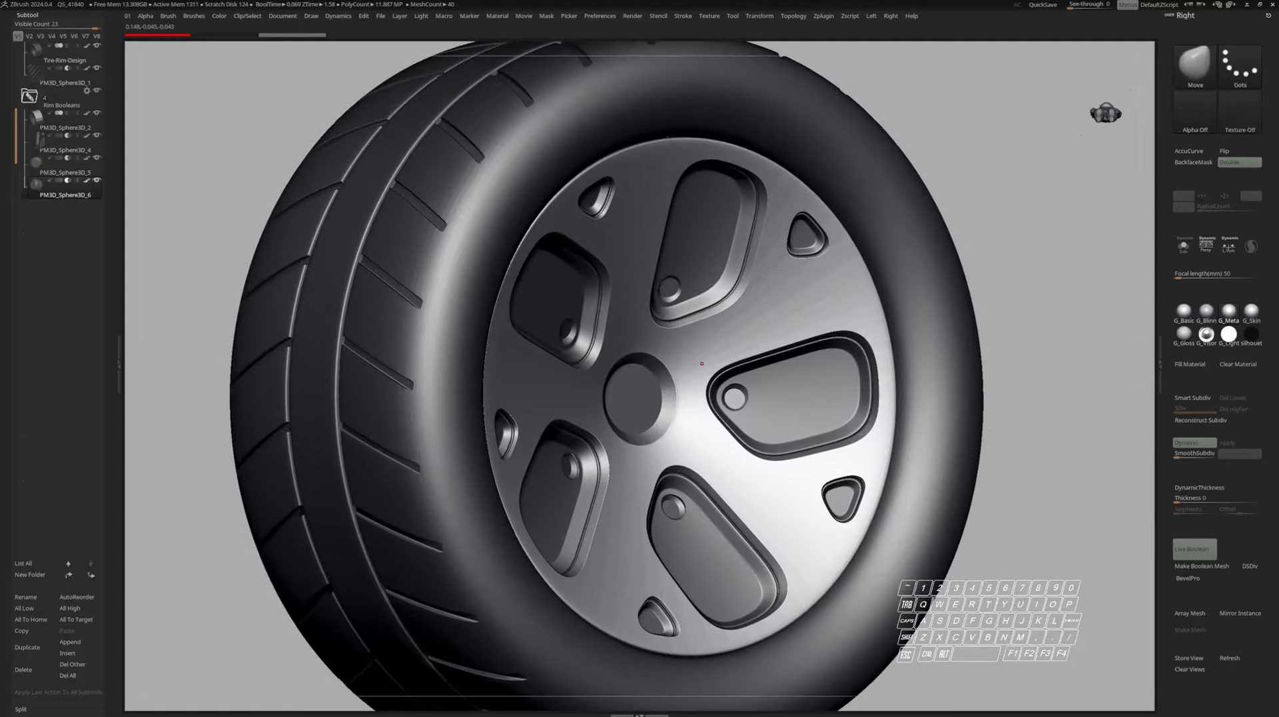
click(51, 122)
right_drag(733, 347, 766, 348)
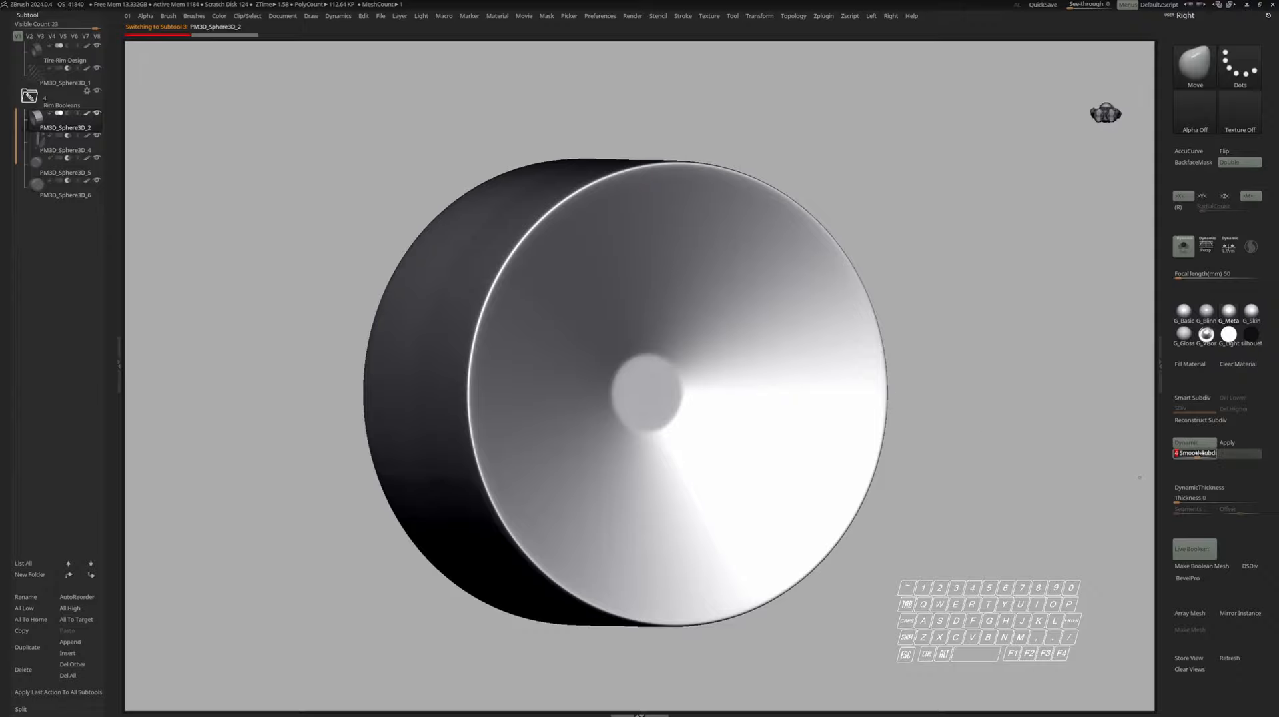
right_drag(826, 360, 794, 333)
key(s)
key(shift+f)
key(ctrl+w)
key(shift+f)
Isolate the arrayed window and triangle cutouts and assign them a single polygroup
click(80, 142)
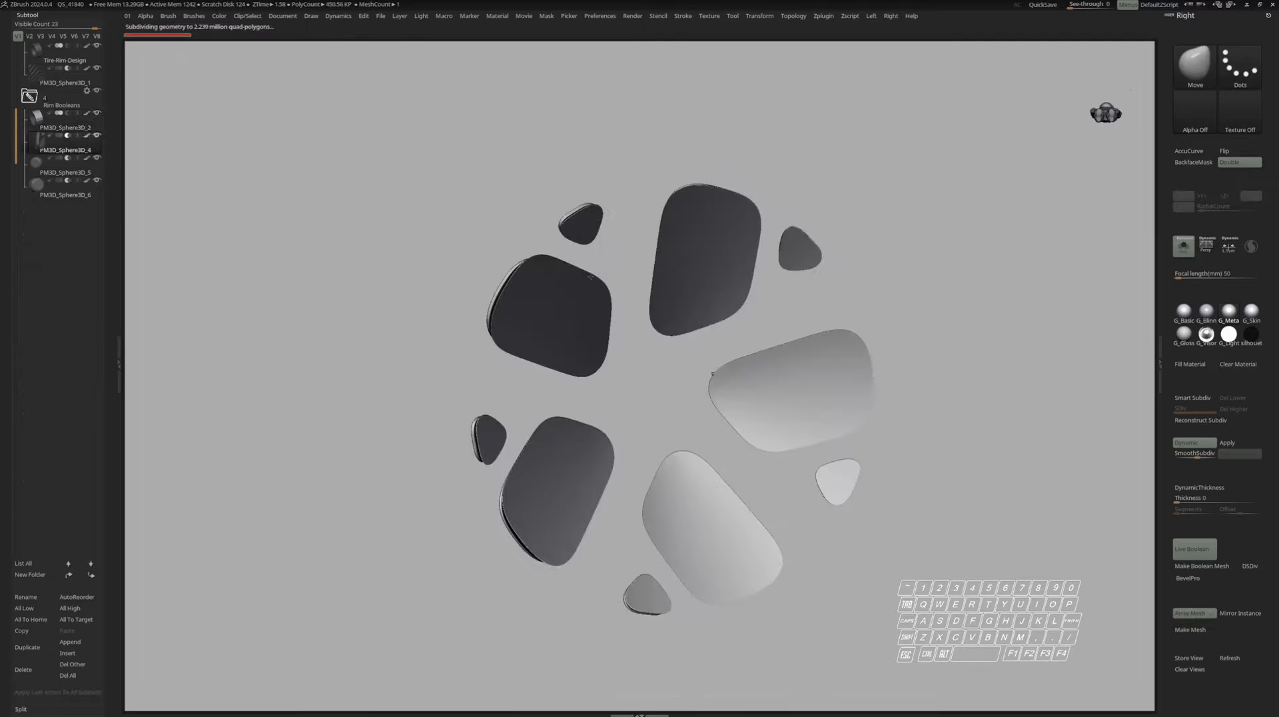
key(s)
key(s)
key(s)
right_drag(803, 380, 735, 369)
key(s)
mouse_move(819, 352)
ctrl+right_down()
mouse_move(839, 386)
mouse_move(877, 357)
mouse_move(808, 365)
ctrl+right_up()
key(ctrl+w)
key(s)
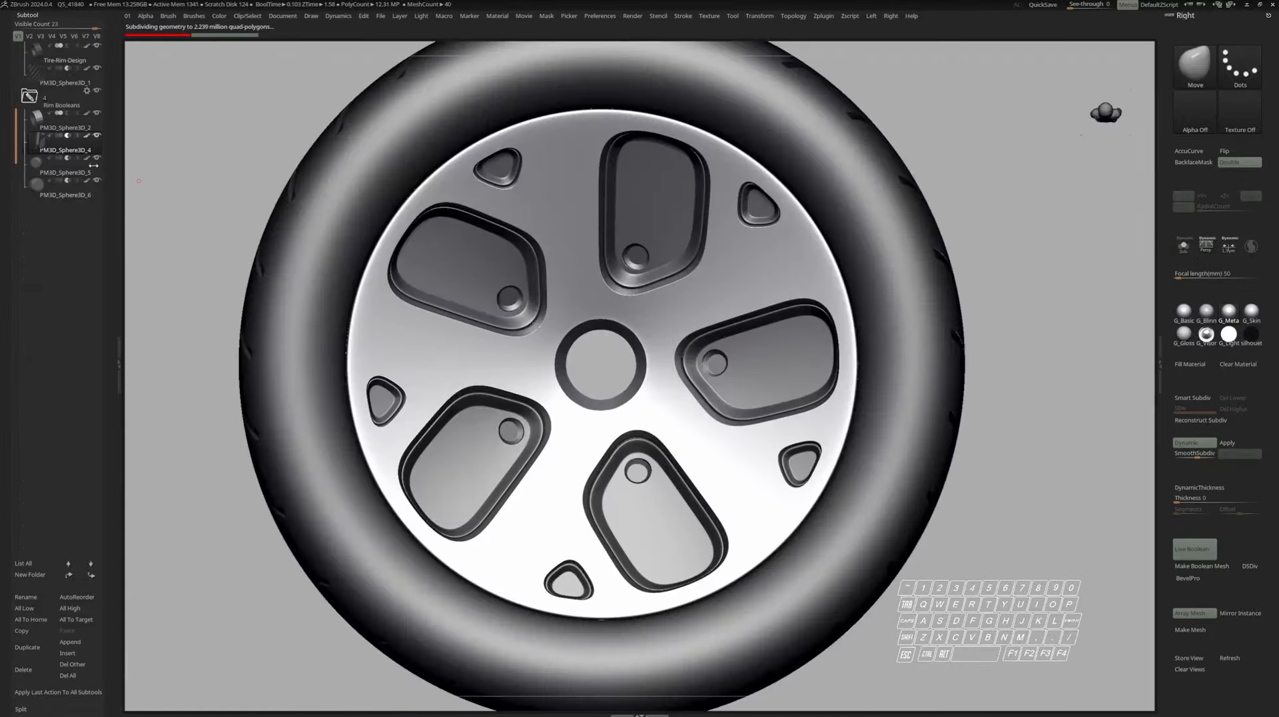
Examine the polygroups of the small circular cutouts and the central hub cutout
click(38, 166)
key(s)
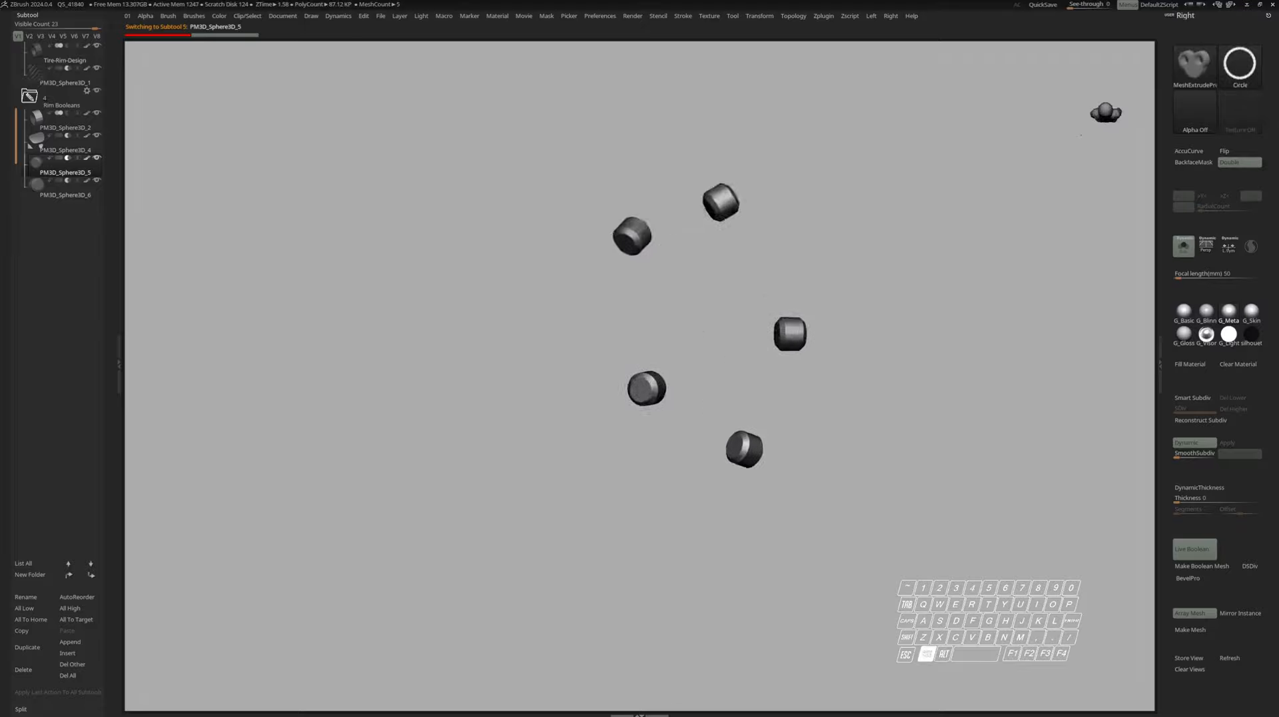
key(shift+f)
mouse_move(733, 368)
ctrl+right_down()
mouse_move(866, 371)
mouse_move(775, 366)
mouse_move(846, 368)
mouse_move(913, 333)
mouse_move(763, 372)
ctrl+right_up()
key(shift+f)
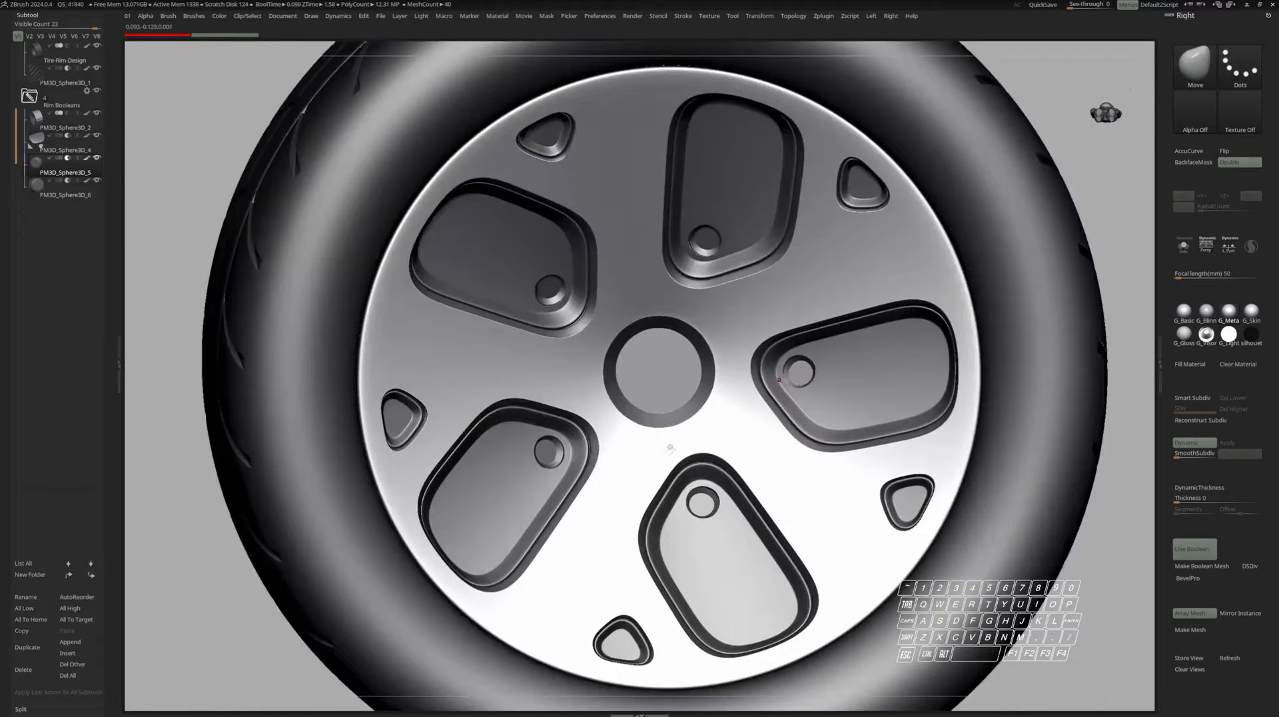
click(37, 183)
key(s)
key(shift+f)
shift+right_drag(654, 377, 697, 359)
key(shift+f)
key(s)
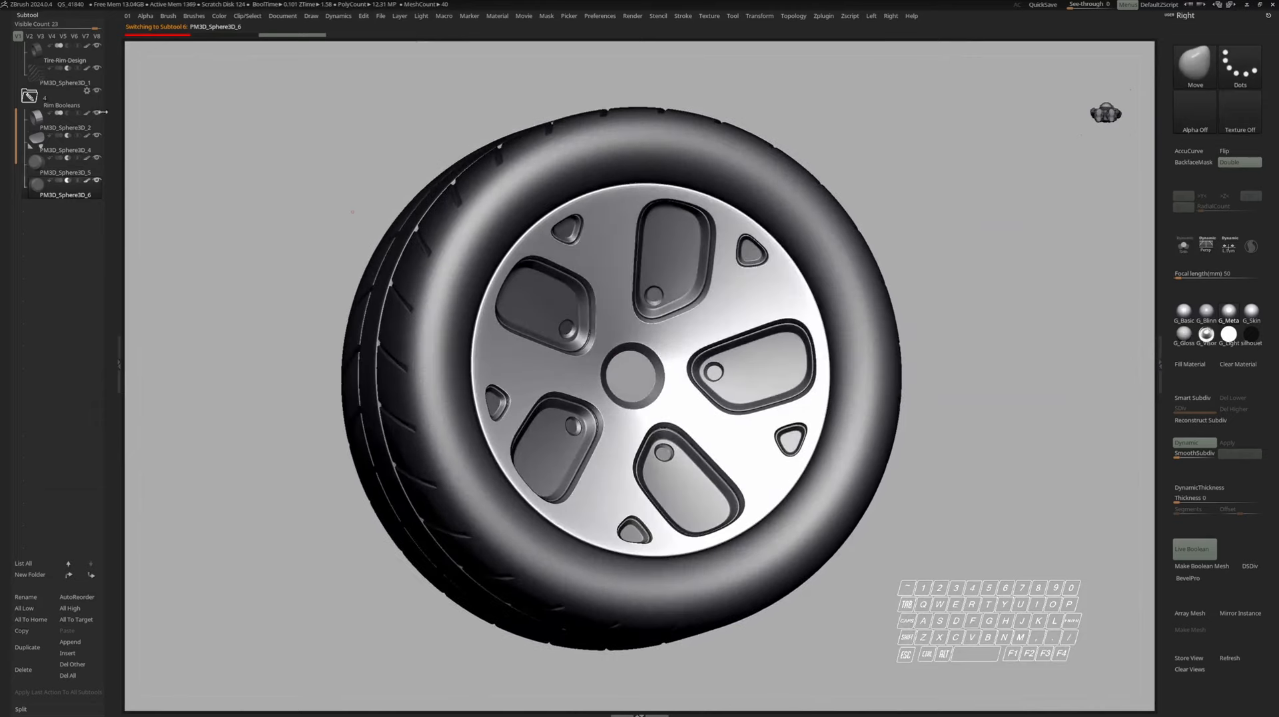
Bake the Rim Booleans folder into a single mesh, isolate it and inspect its polygroups with polyframe line display off
click(30, 97)
click(87, 92)
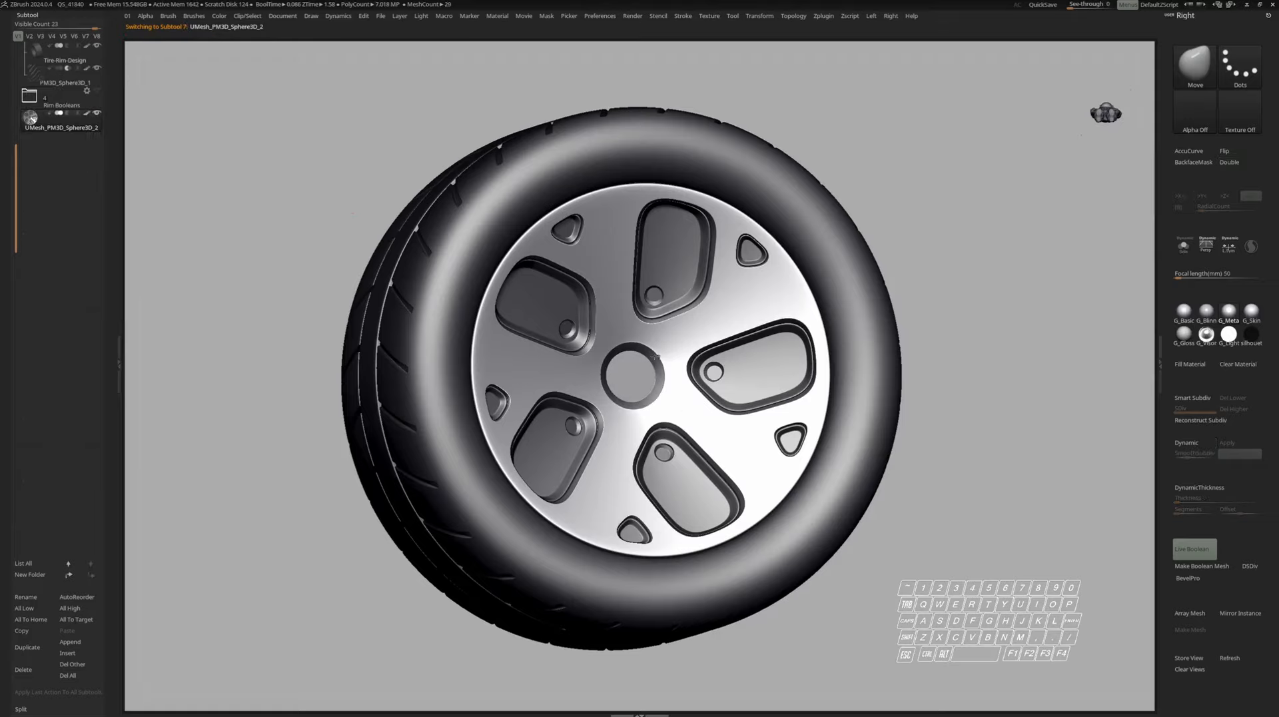
key(shift+s)
right_drag(673, 339, 932, 346)
key(space)
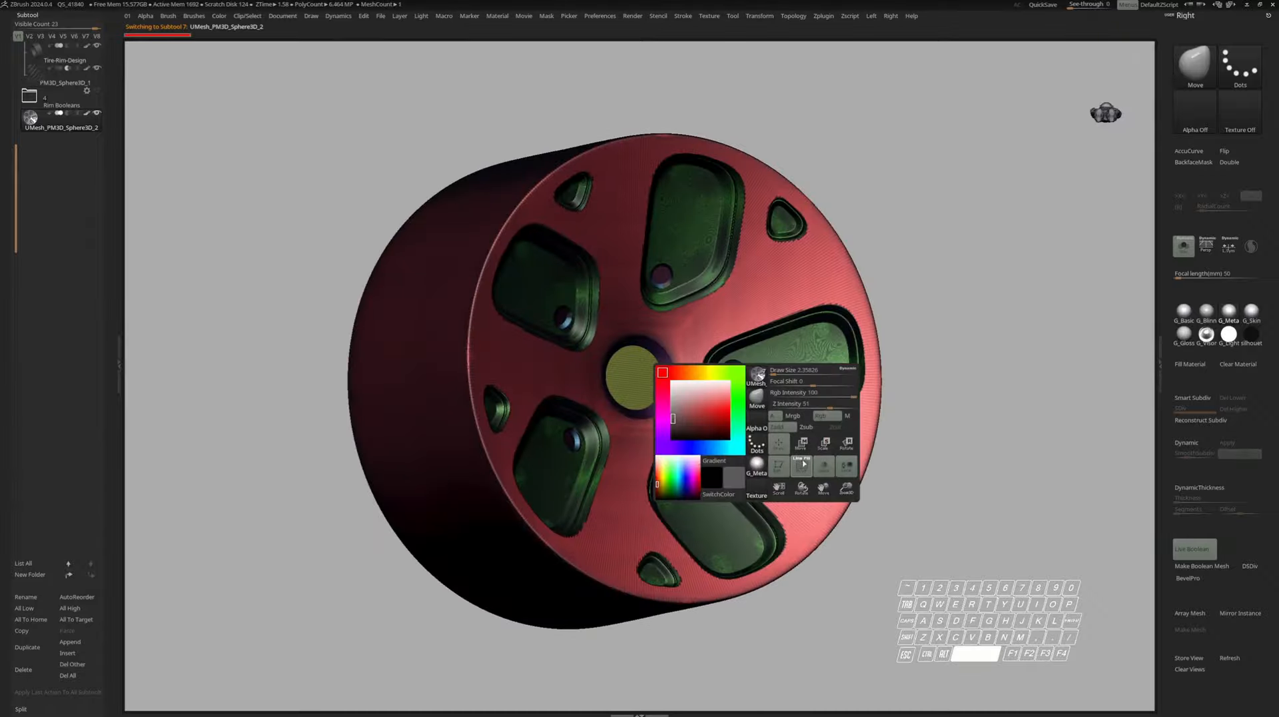
click(803, 462)
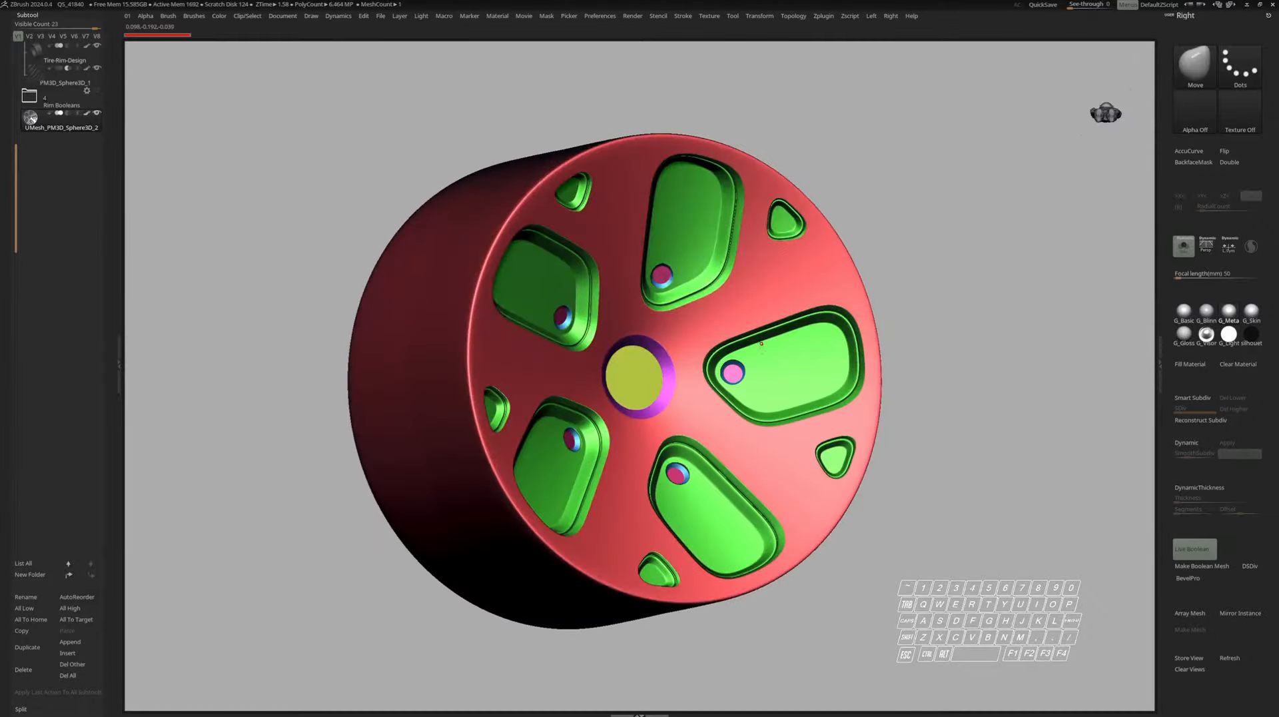
right_drag(802, 462, 713, 380)
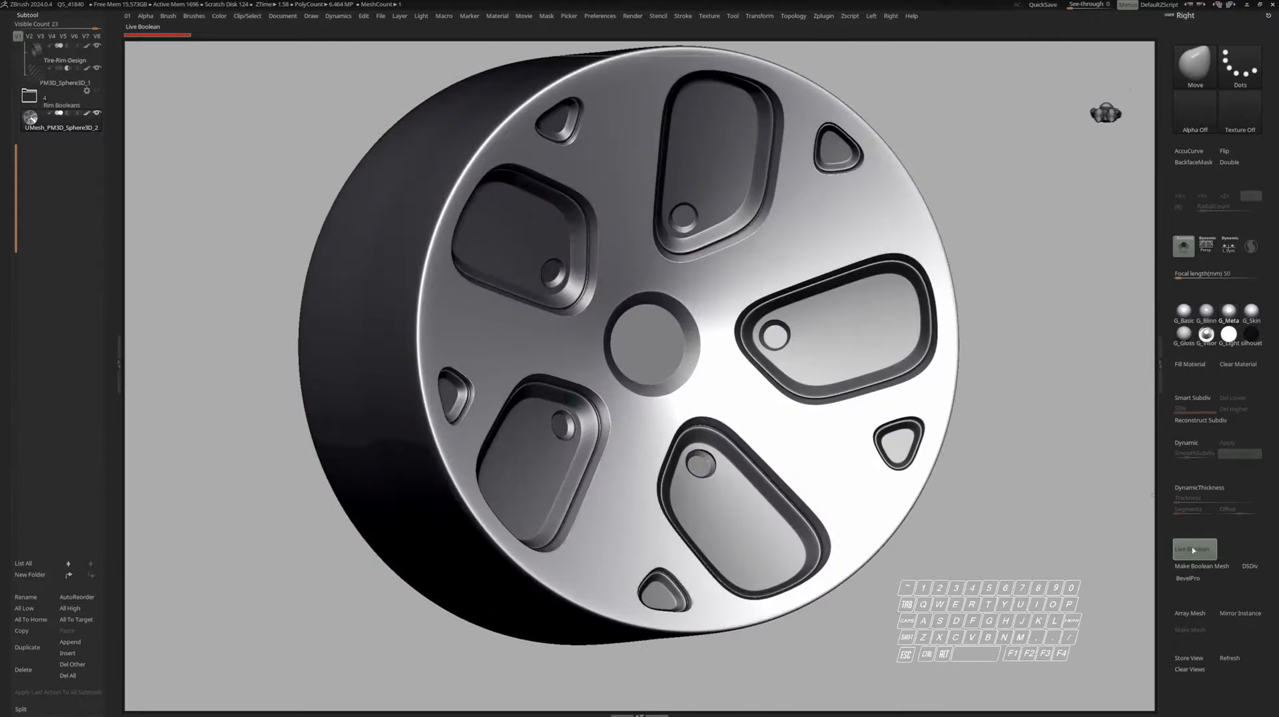
Bevel the edges of the baked rim mesh with BevelPro, resetting its settings and enabling Chamfer output
click(1187, 578)
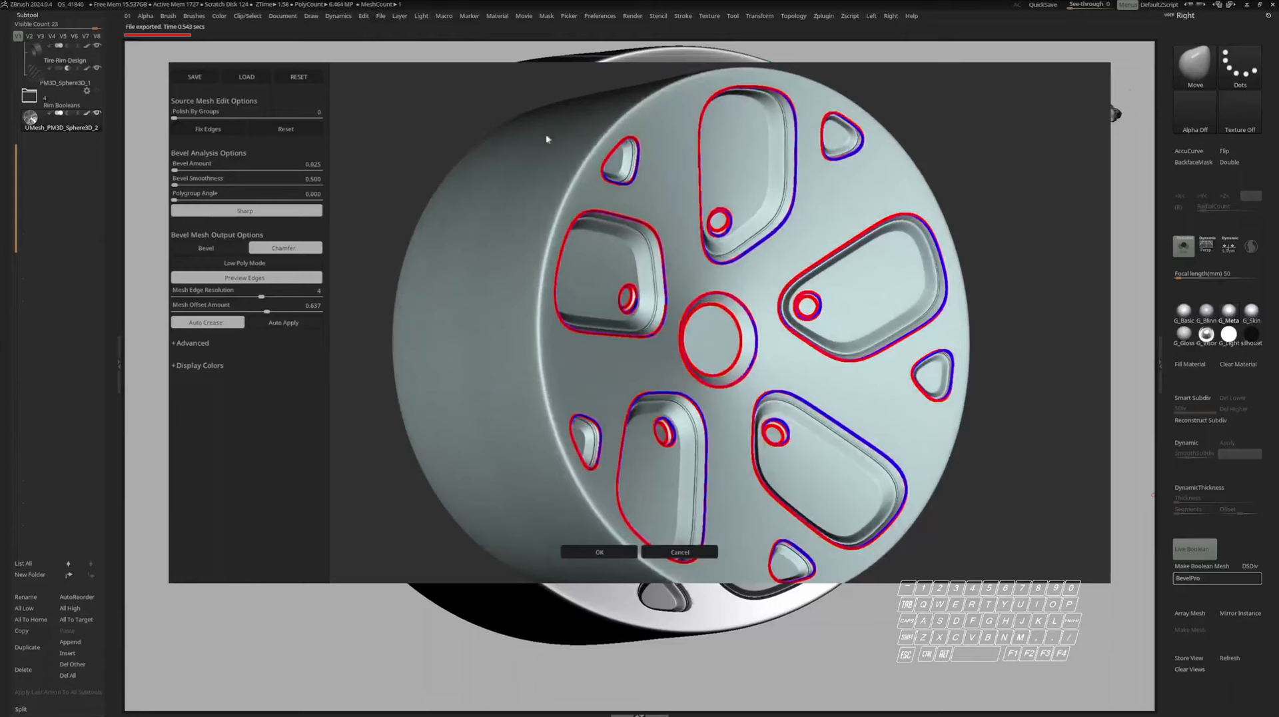
click(299, 81)
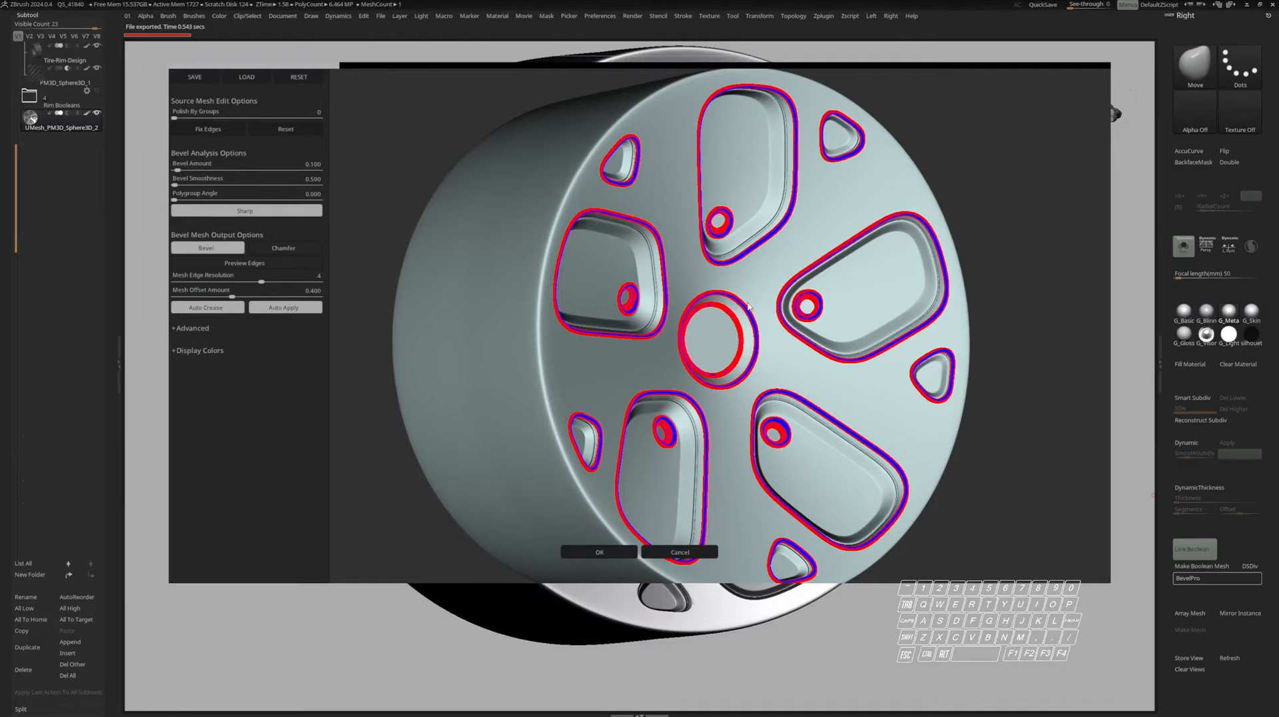
click(309, 254)
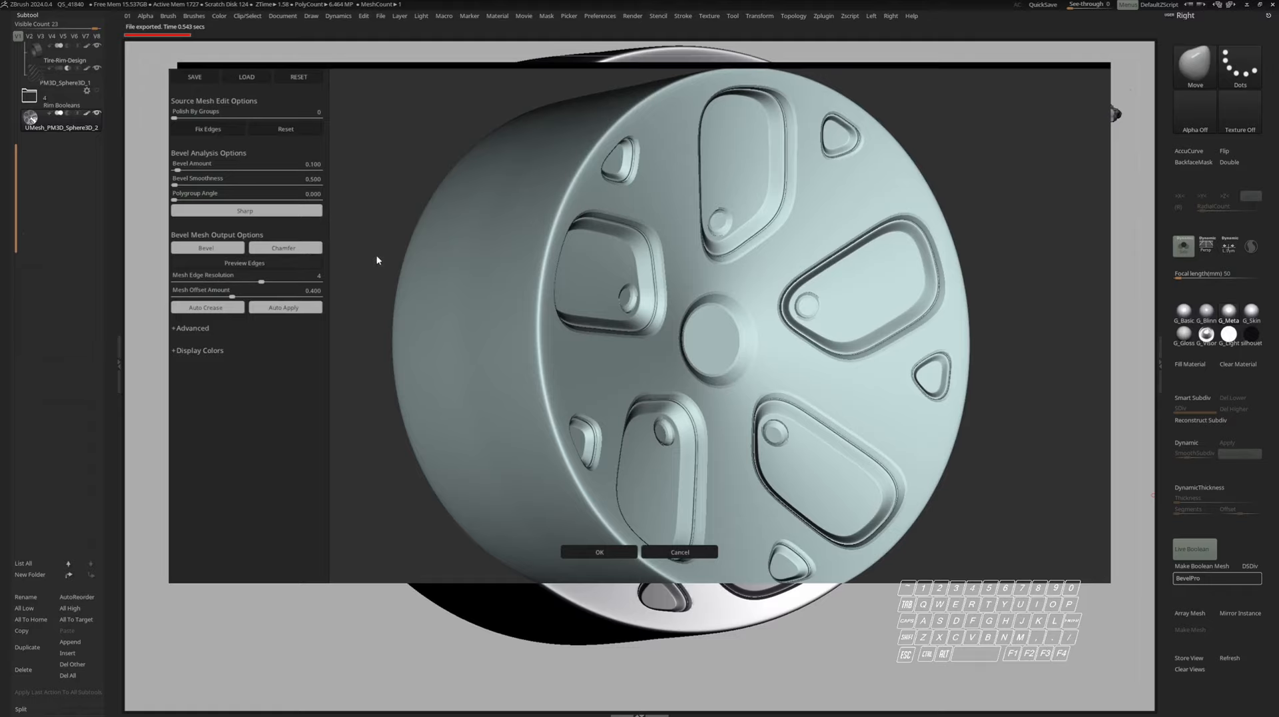
click(621, 553)
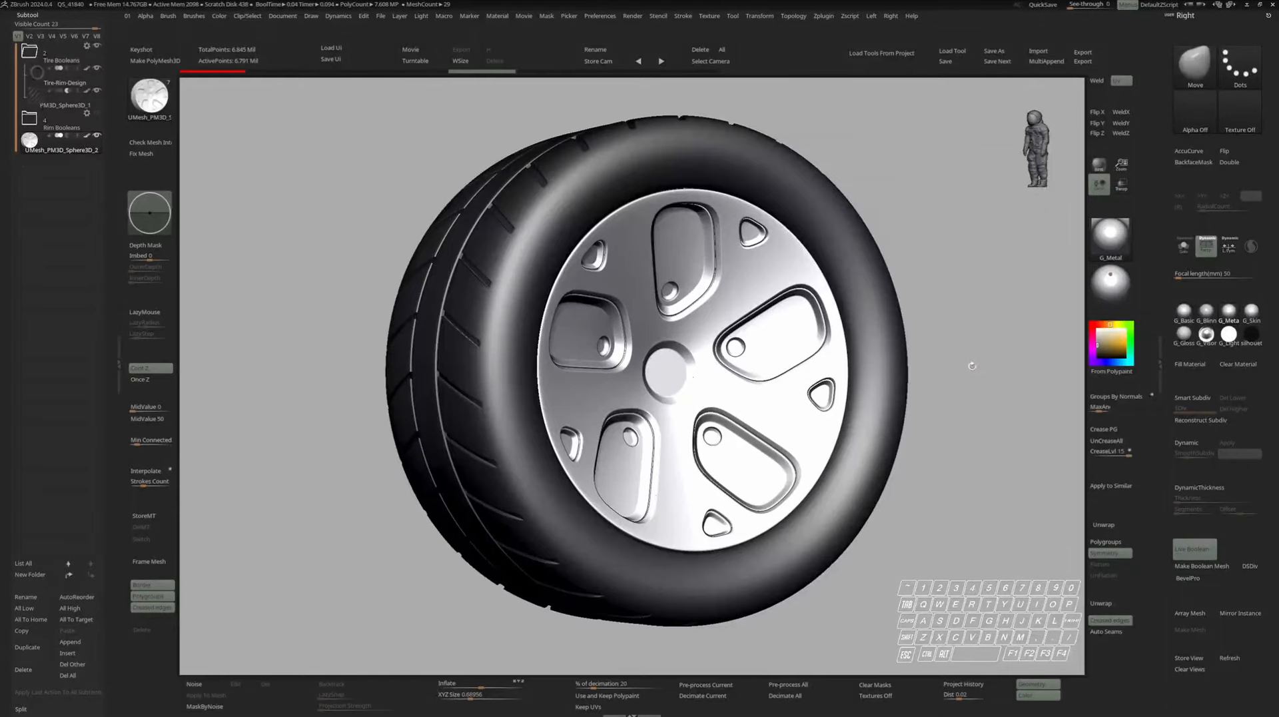
Select the beveled rim, isolate its outer body polygroup with polyframe on, and split the hidden cutout surfaces into a separate subtool
alt+click(797, 340)
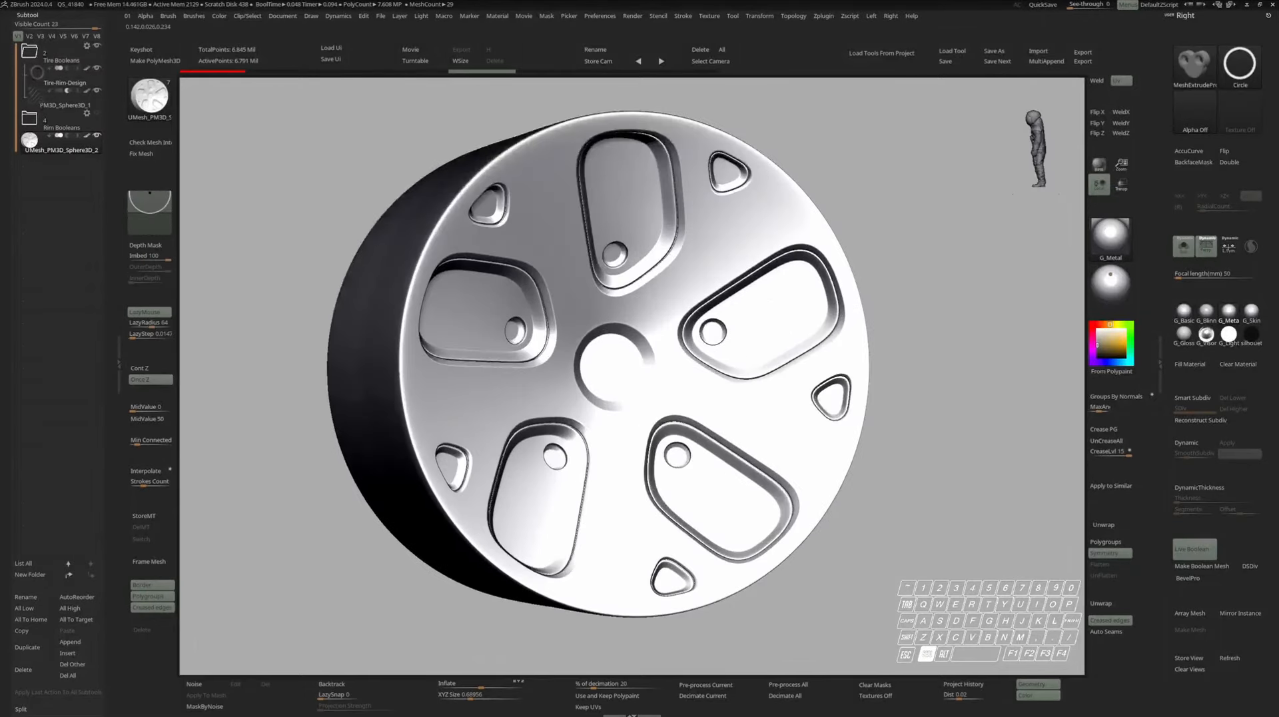
key(b)
mouse_move(797, 341)
ctrl+right_down()
mouse_move(799, 363)
mouse_move(833, 318)
ctrl+right_up()
click(801, 407)
key(shift+f)
mouse_move(794, 366)
right_down()
mouse_move(831, 382)
mouse_move(815, 382)
right_up()
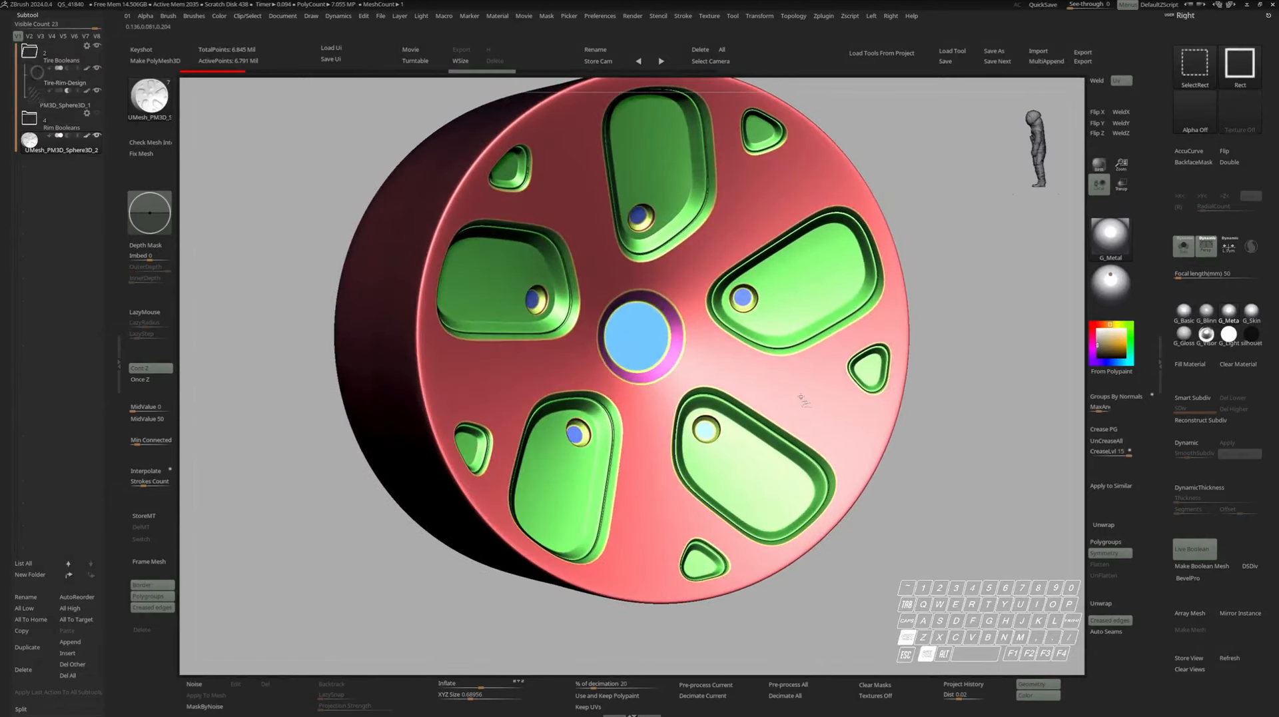
ctrl+shift+click(807, 374)
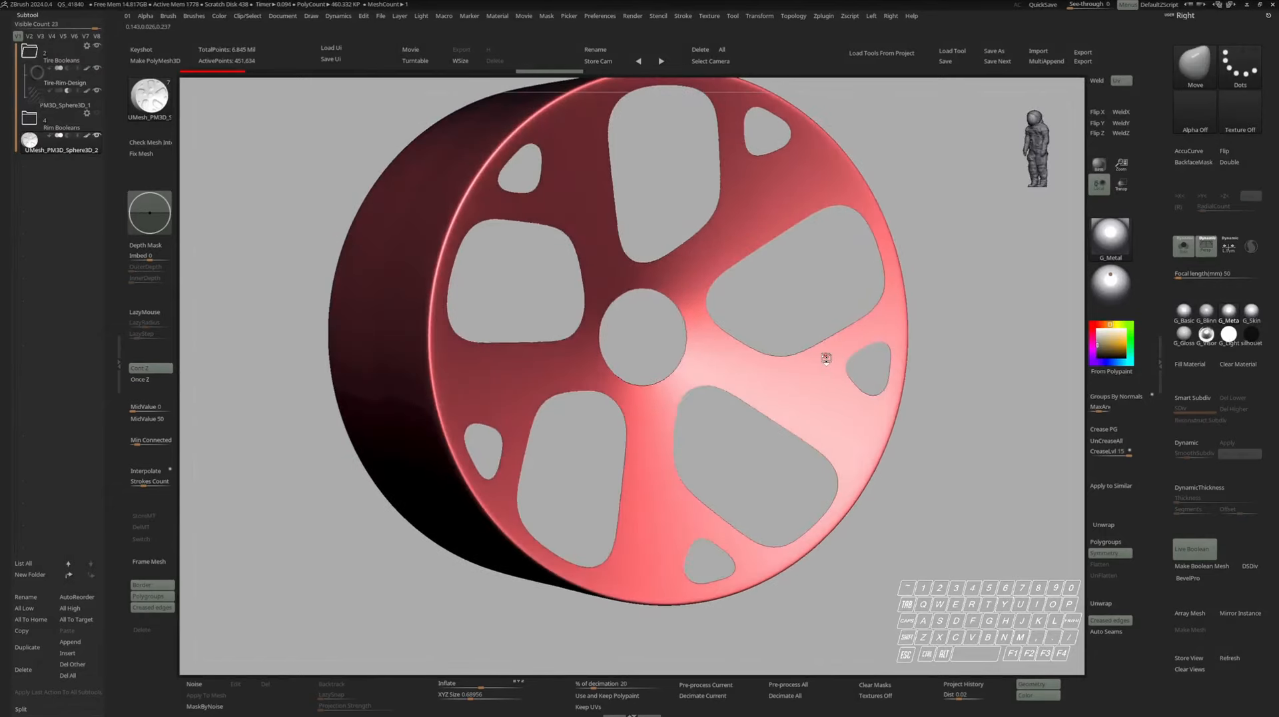
key(alt+t)
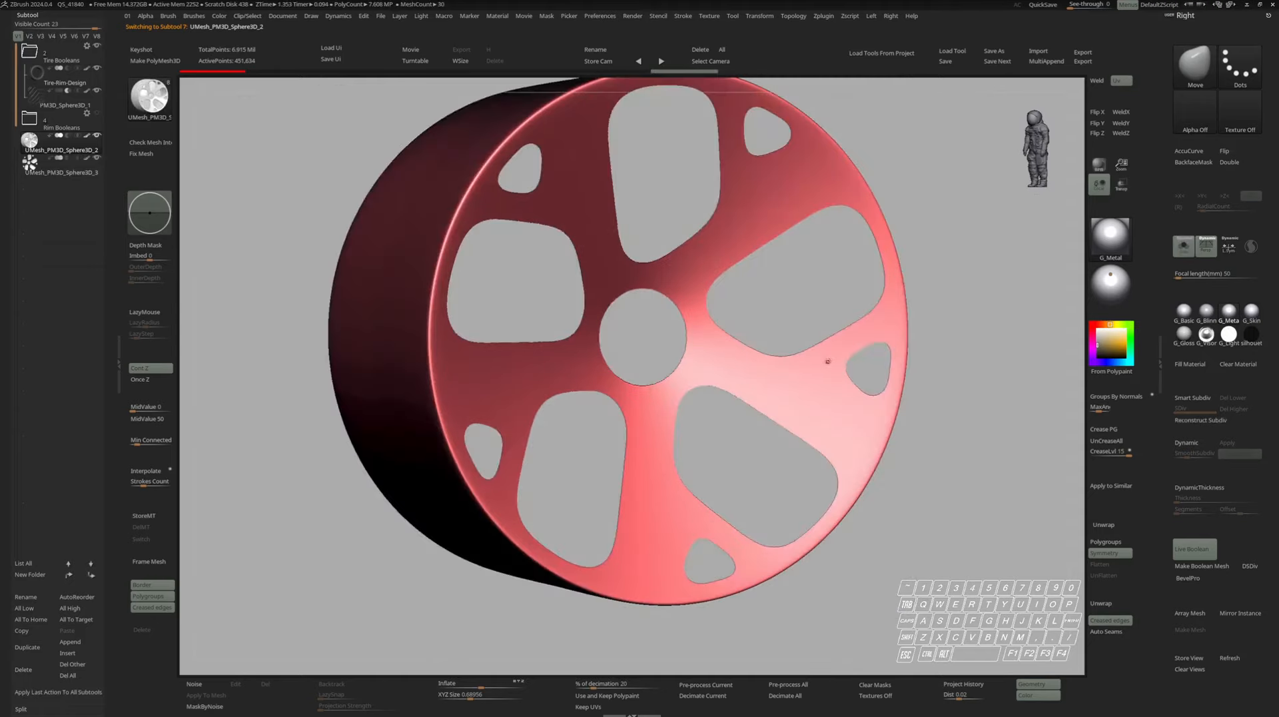
Turn polyframe display off and fill the rim body subtool with dark grey in the G_Metal material
right_drag(828, 361, 826, 363)
key(shift+f)
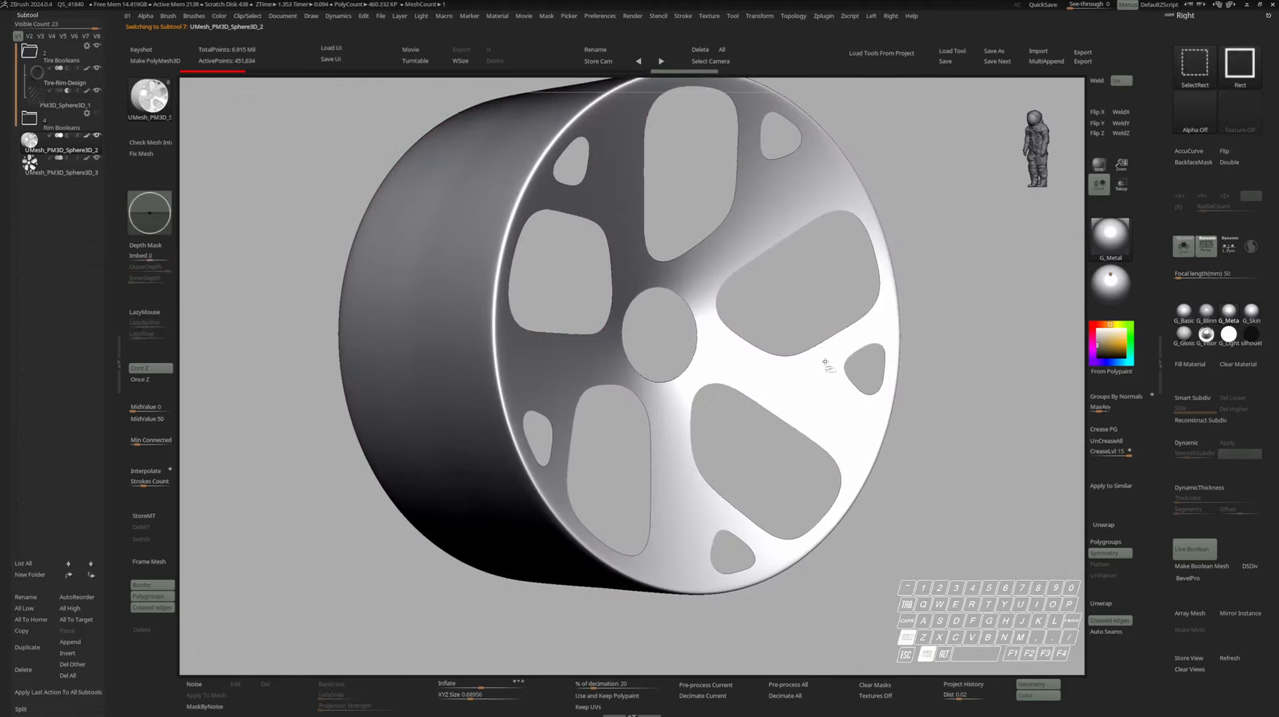
key(ctrl+a)
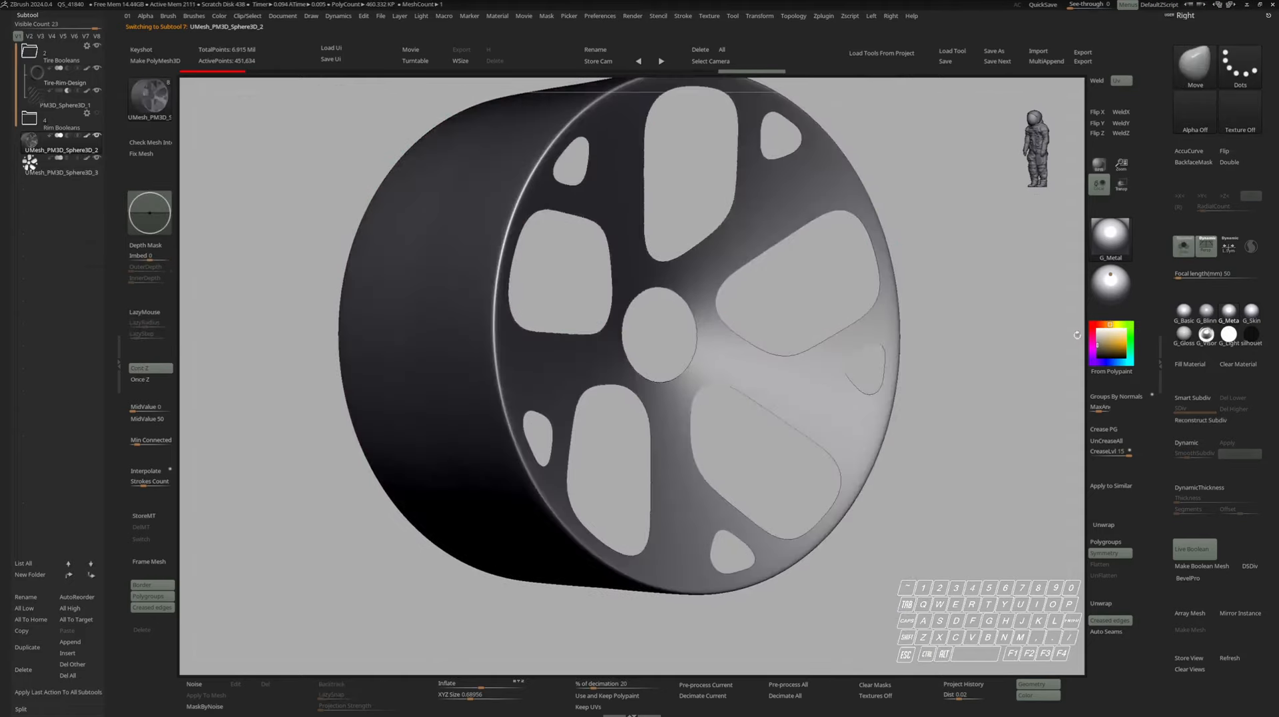
click(1097, 340)
key(ctrl+f)
key(s)
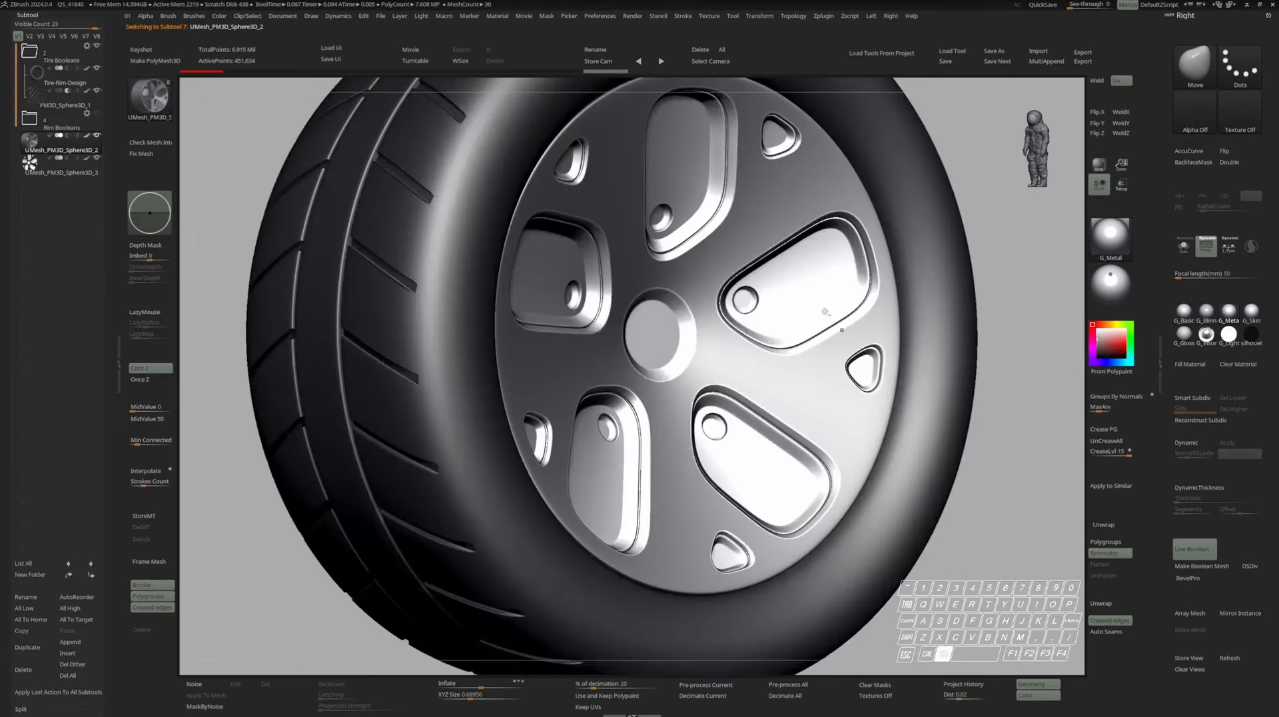
Isolate the split cutout subtool and fill it with dark grey in the G_Basic material
key(s)
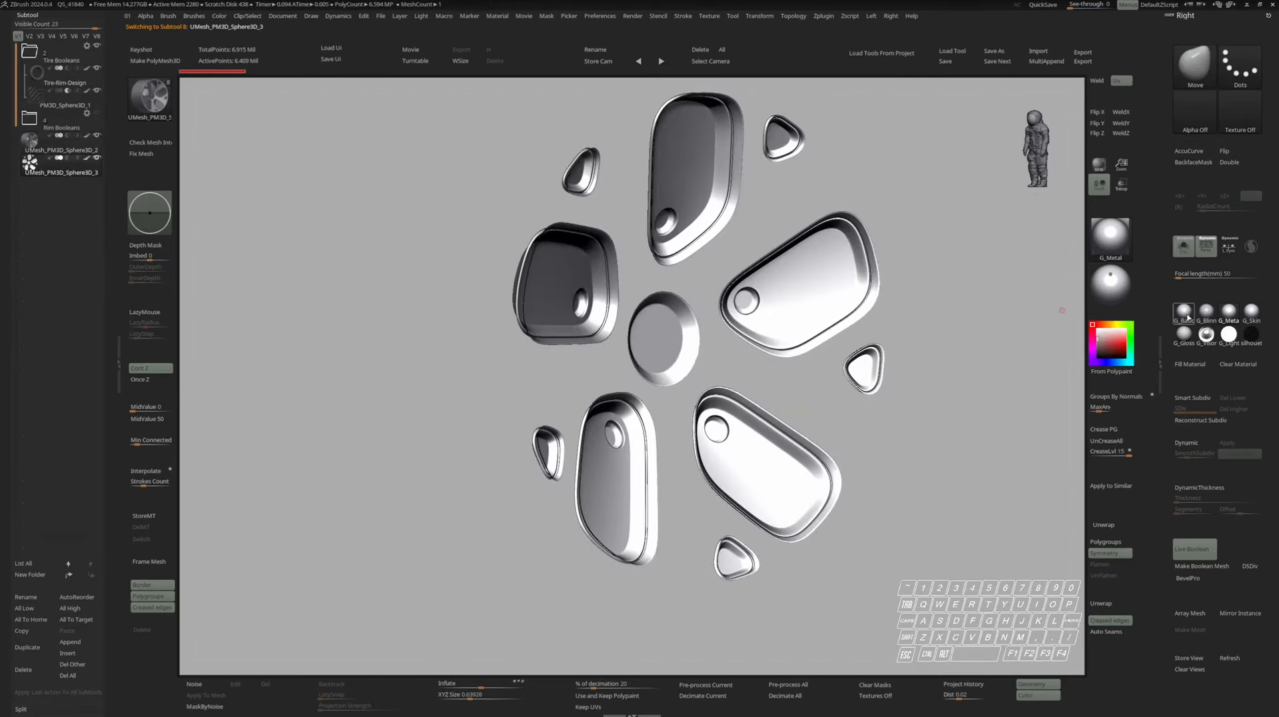
click(1185, 312)
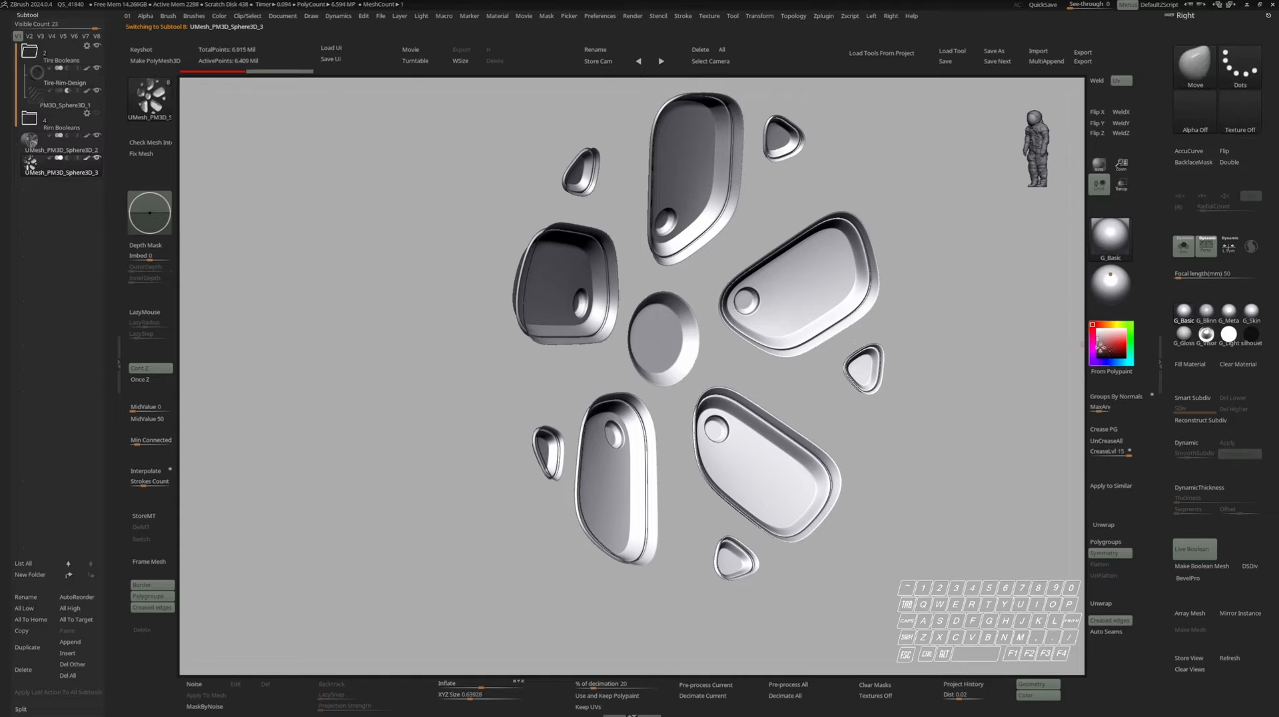
click(1096, 344)
key(ctrl+f)
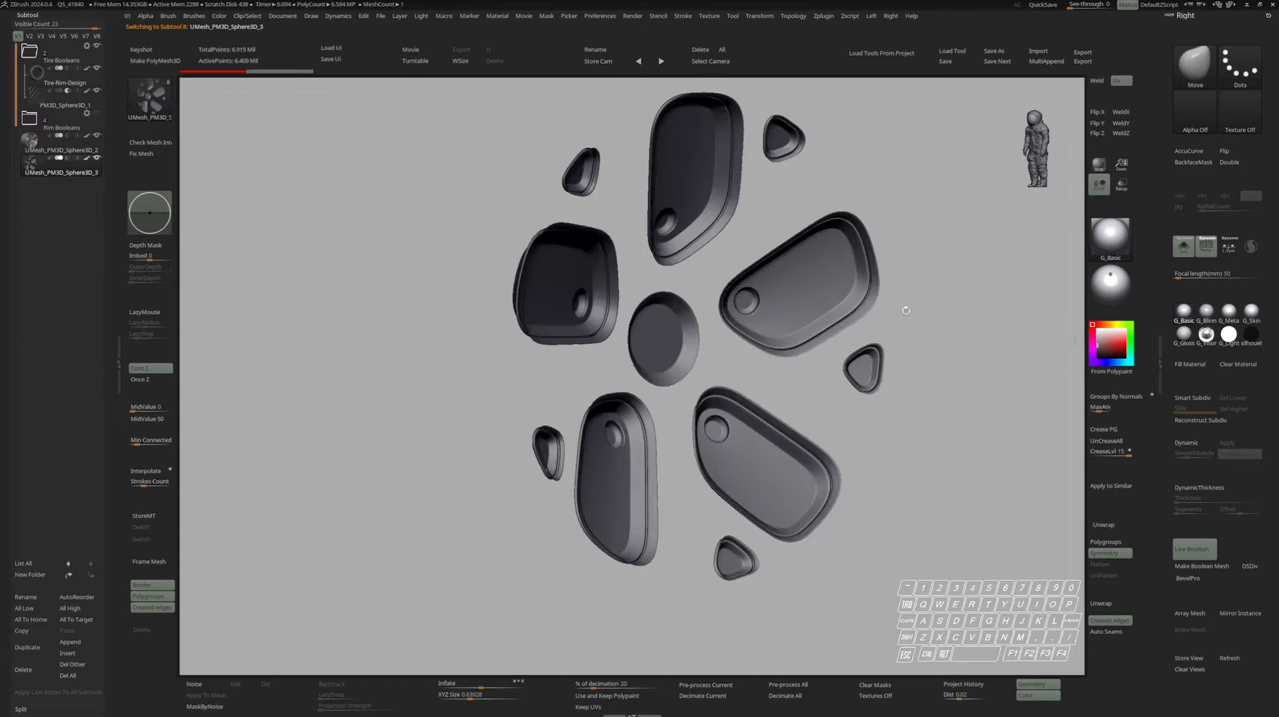
Give the tire subtool the G_Blinn material and inspect the complete wheel from several angles
key(s)
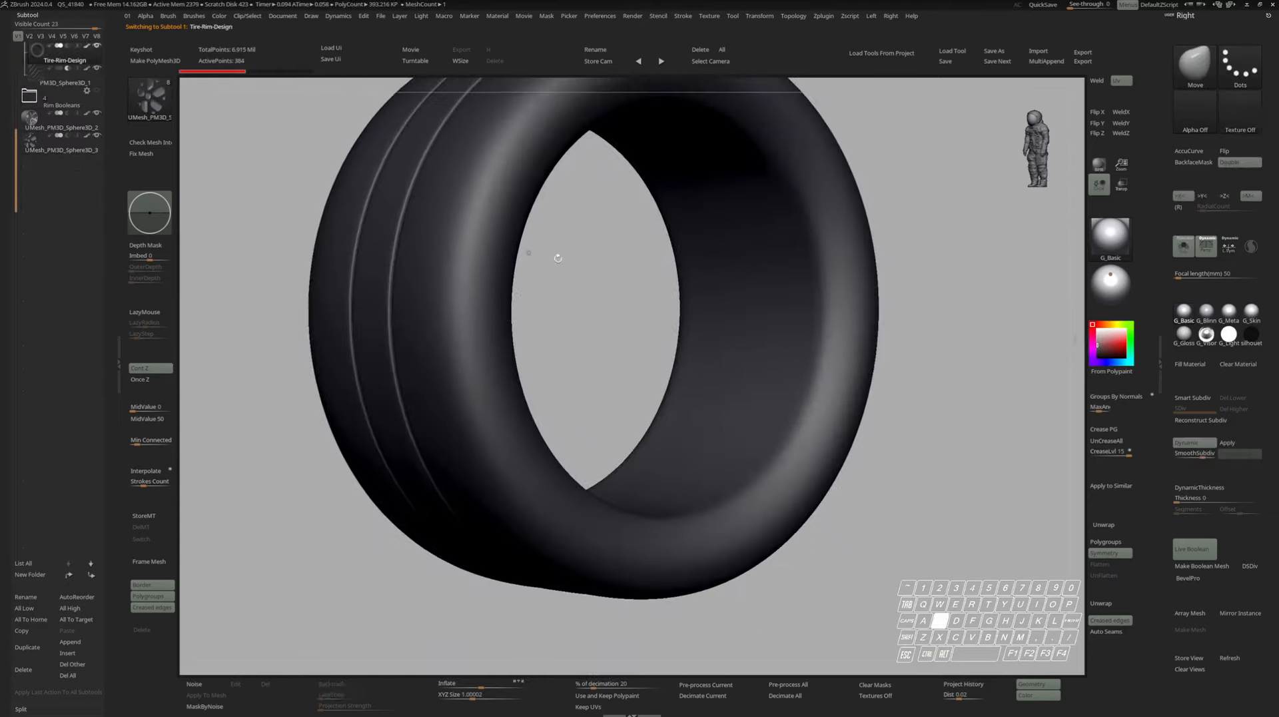
alt+right_drag(684, 310, 660, 321)
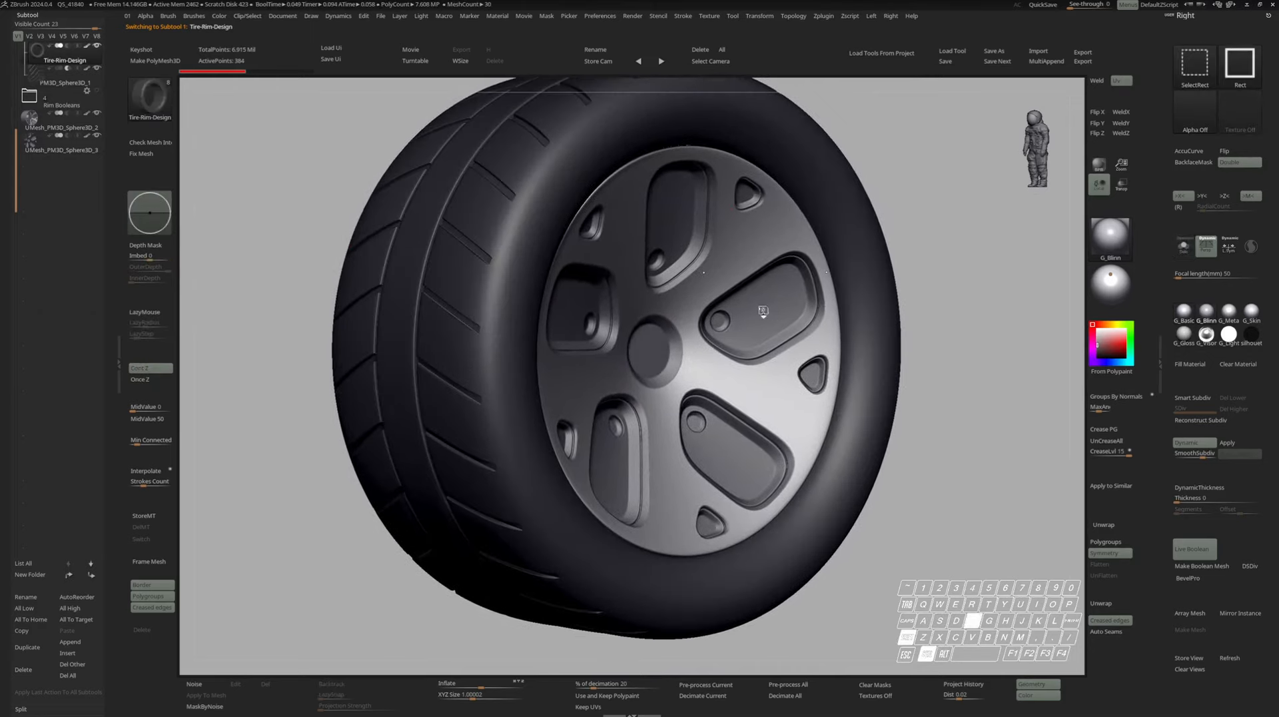
right_drag(763, 311, 725, 339)
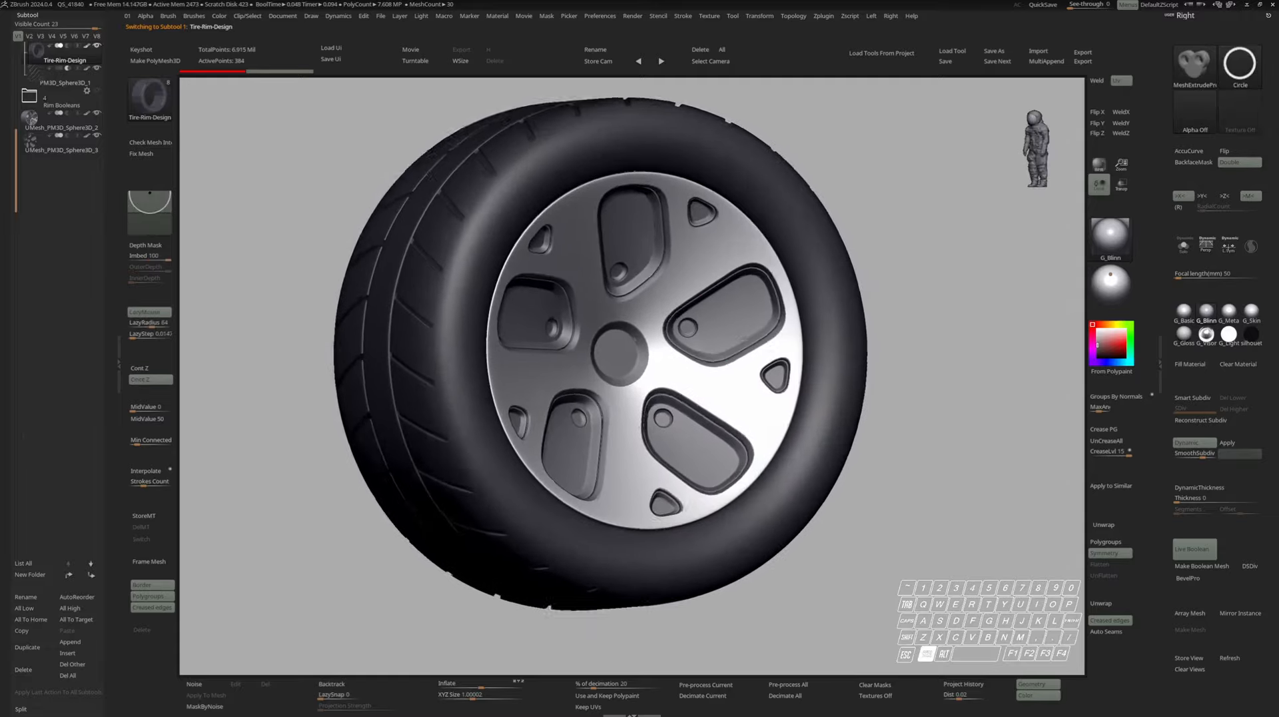
ctrl+right_drag(752, 337, 760, 352)
alt+right_drag(760, 352, 778, 358)
ctrl+right_drag(883, 363, 896, 341)
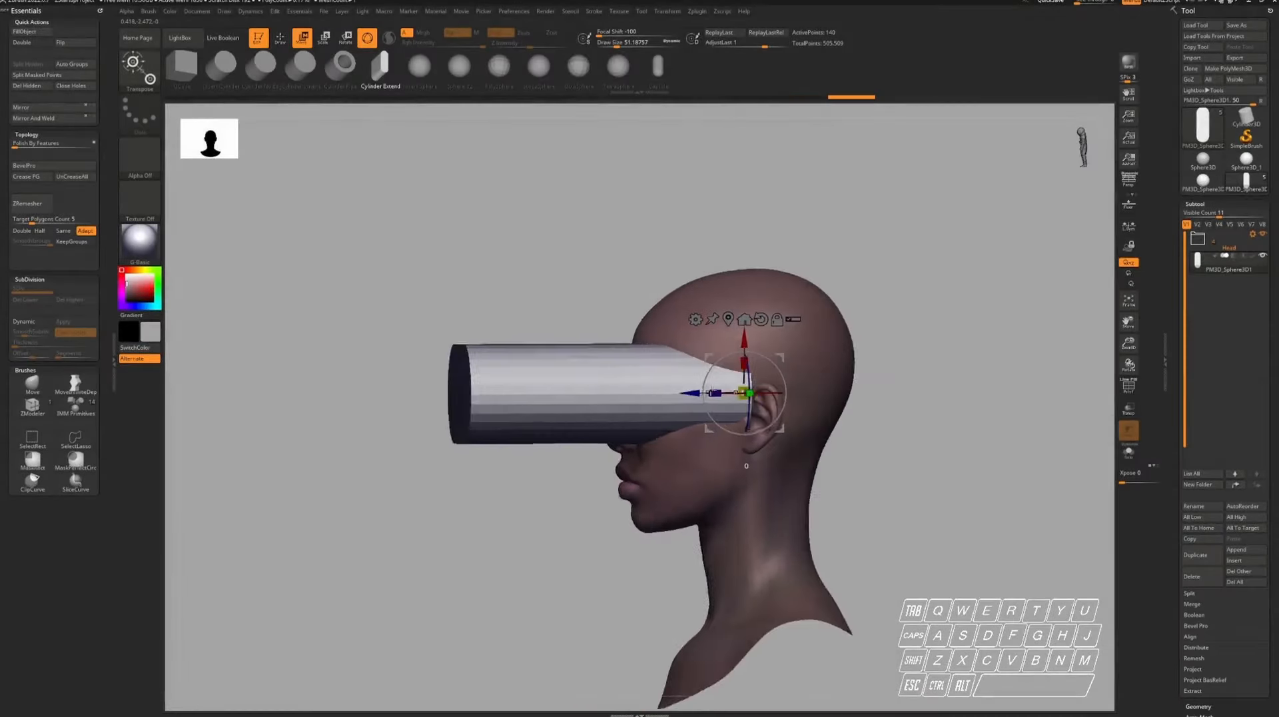
mouse_move(656, 368)
shift+right_down()
mouse_move(767, 373)
mouse_move(746, 333)
mouse_move(786, 347)
shift+right_up()
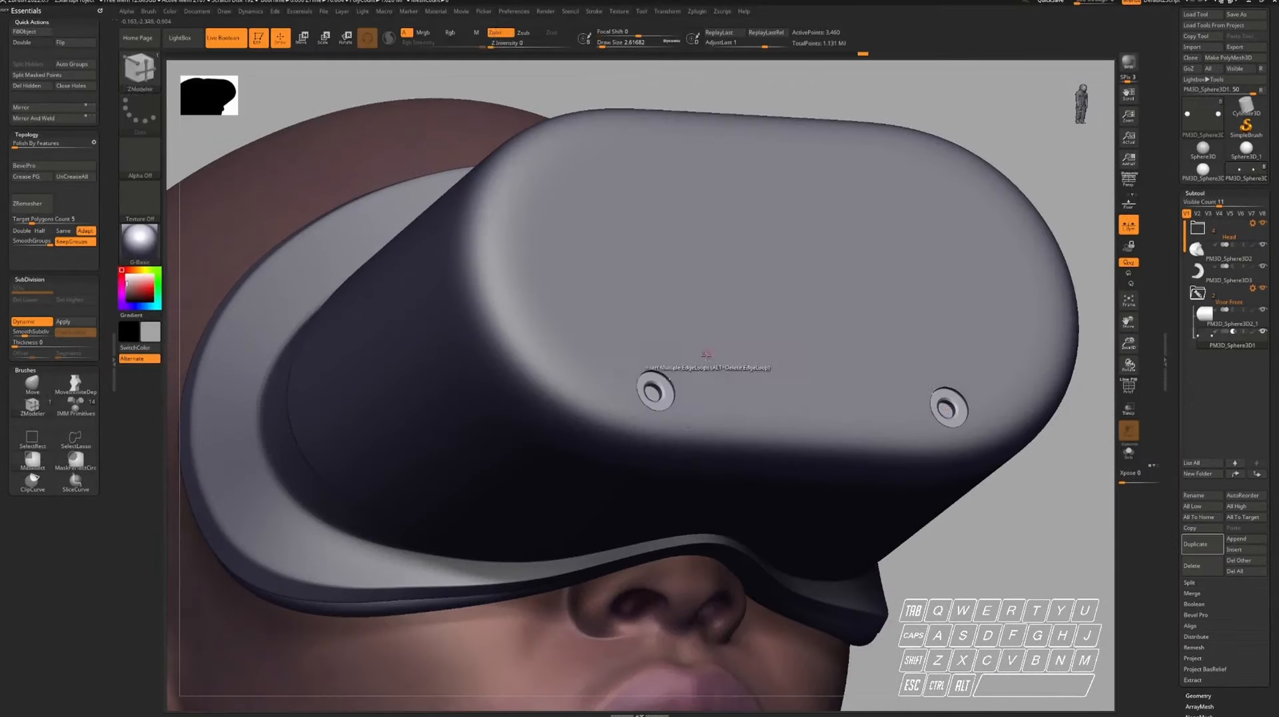
key(w)
mouse_move(706, 354)
shift+right_down()
mouse_move(666, 364)
mouse_move(719, 289)
mouse_move(688, 394)
shift+right_up()
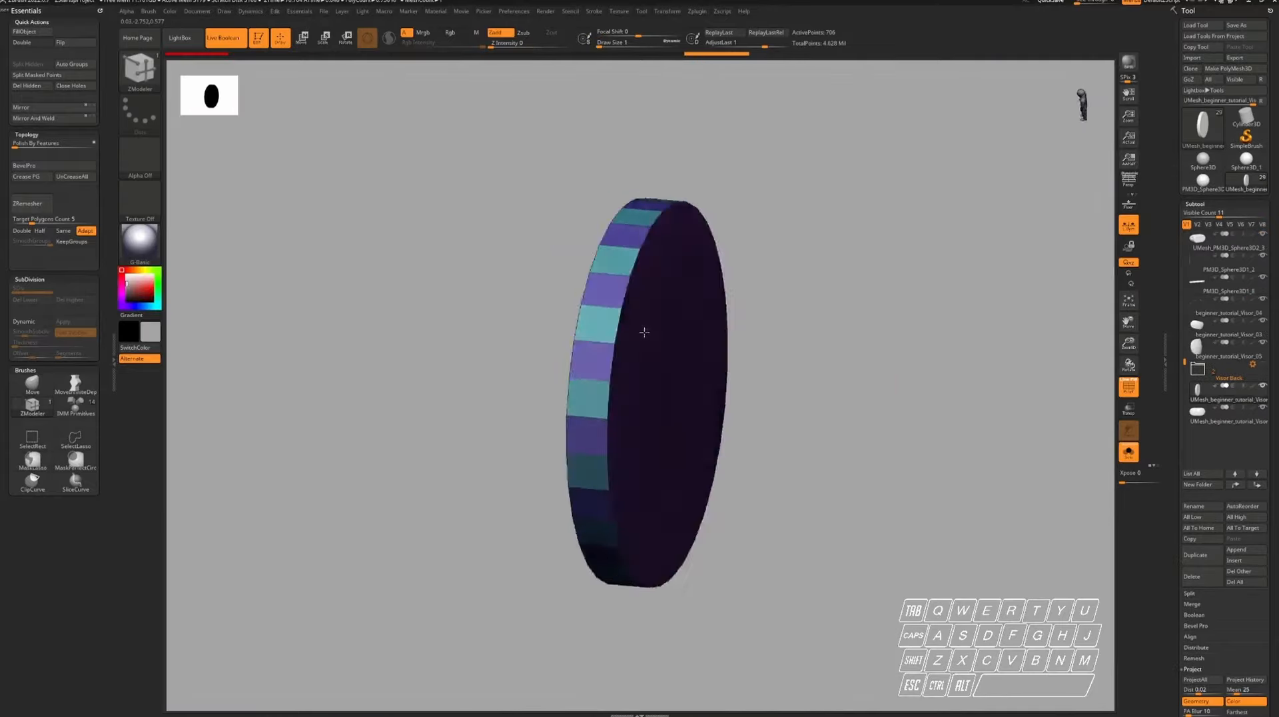
key(space)
click(487, 370)
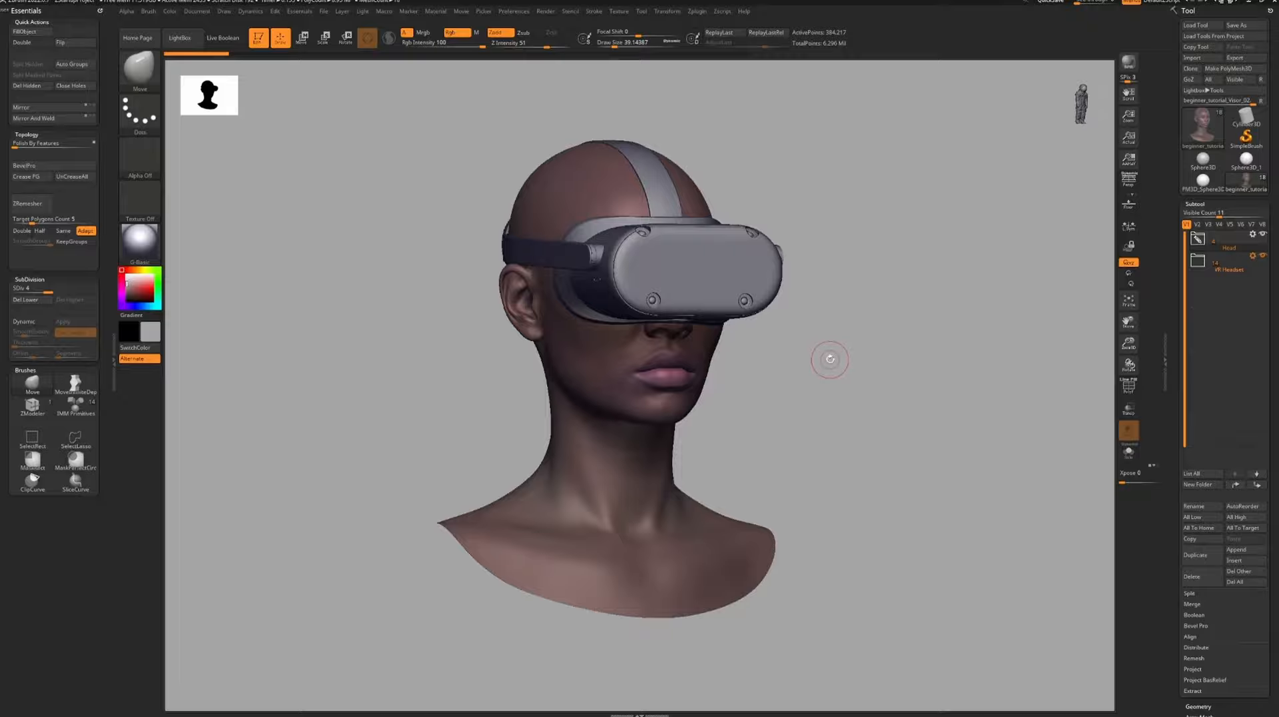
mouse_move(830, 360)
mouse_down()
mouse_move(800, 353)
mouse_move(845, 343)
mouse_up()
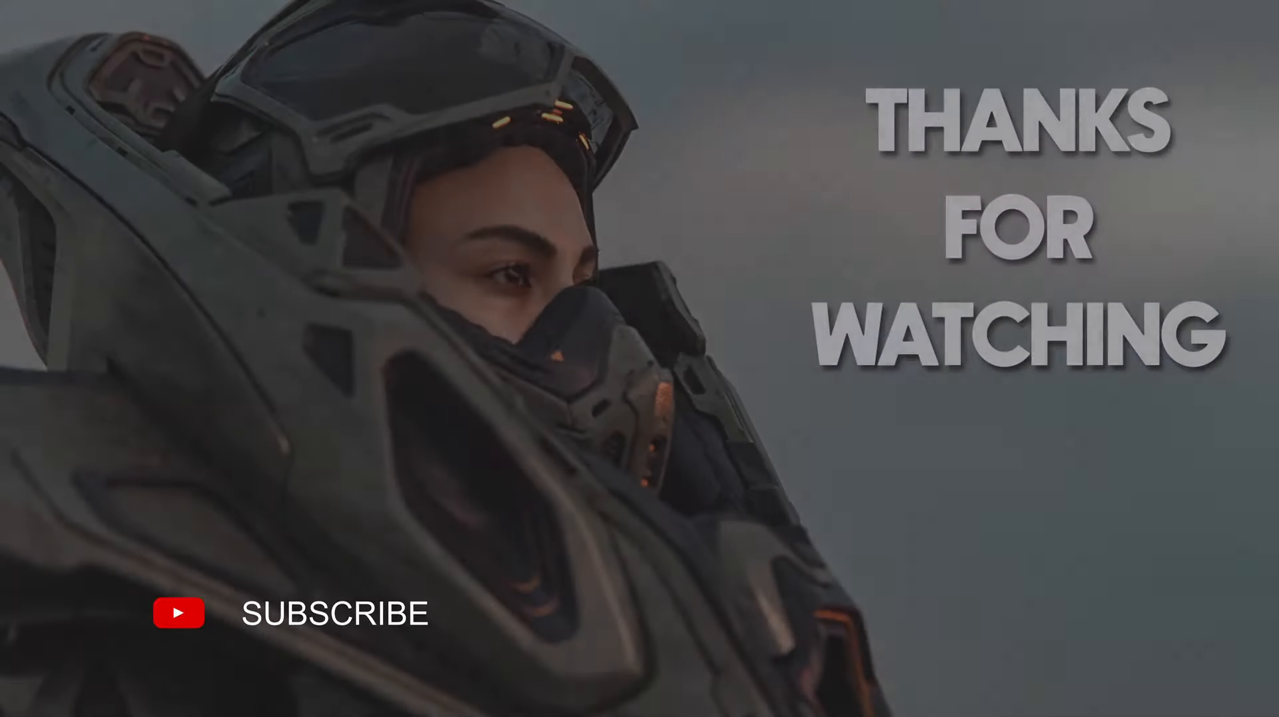